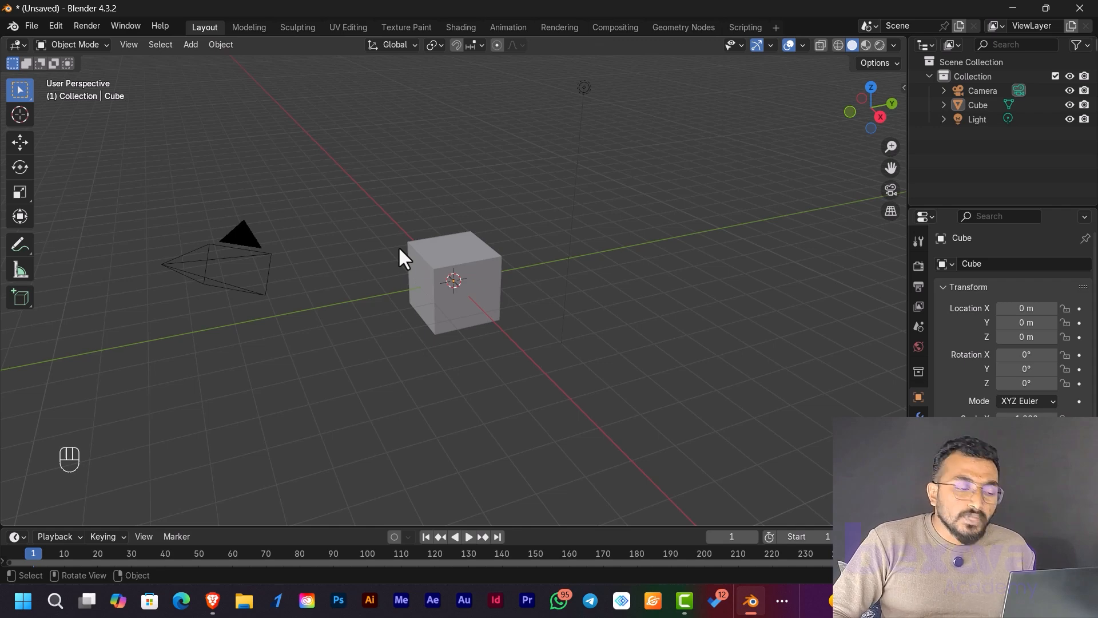
{"action": "left_click", "coordinate": [482, 284]}
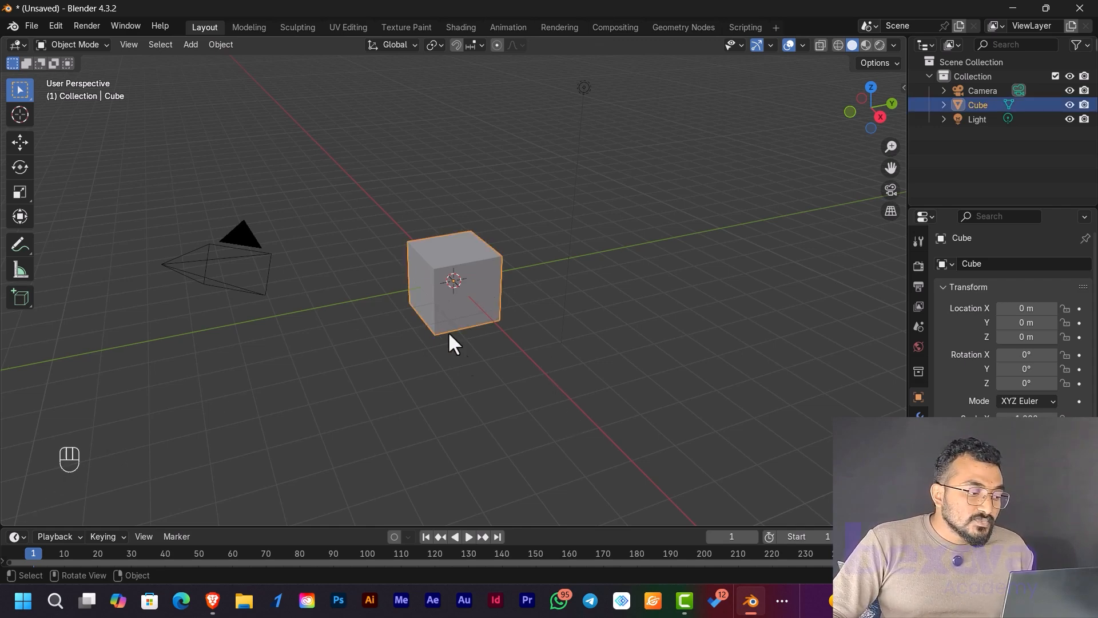
{"action": "right_click", "coordinate": [450, 293]}
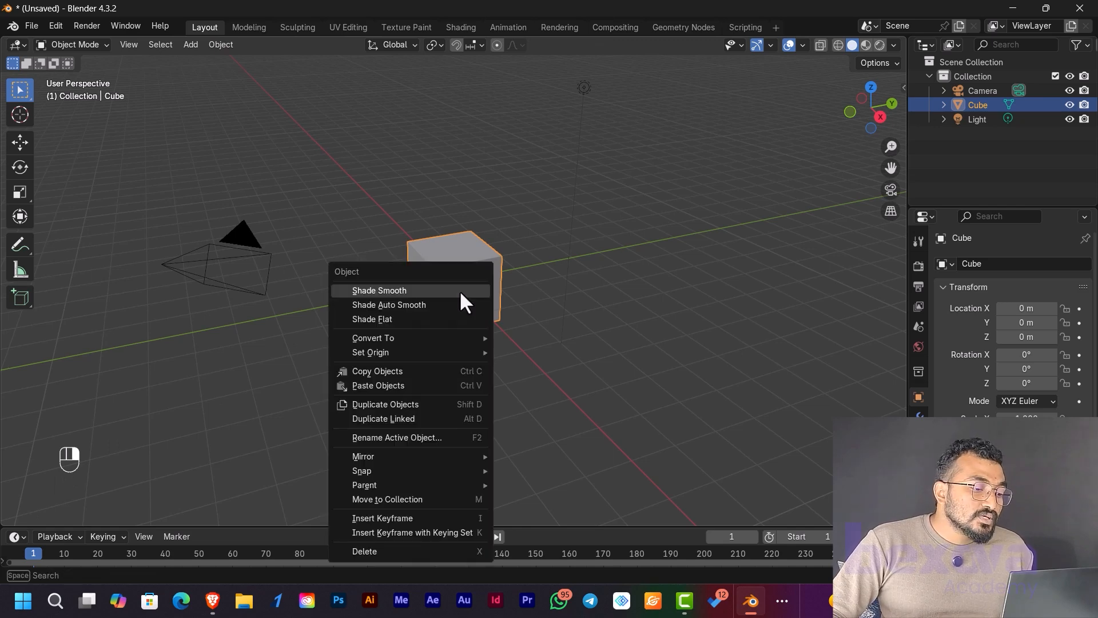
{"action": "right_click", "coordinate": [472, 326]}
{"action": "left_click", "coordinate": [490, 189]}
- Select the cube and try moving it freely without any axis constraint
{"action": "left_click", "coordinate": [470, 262]}
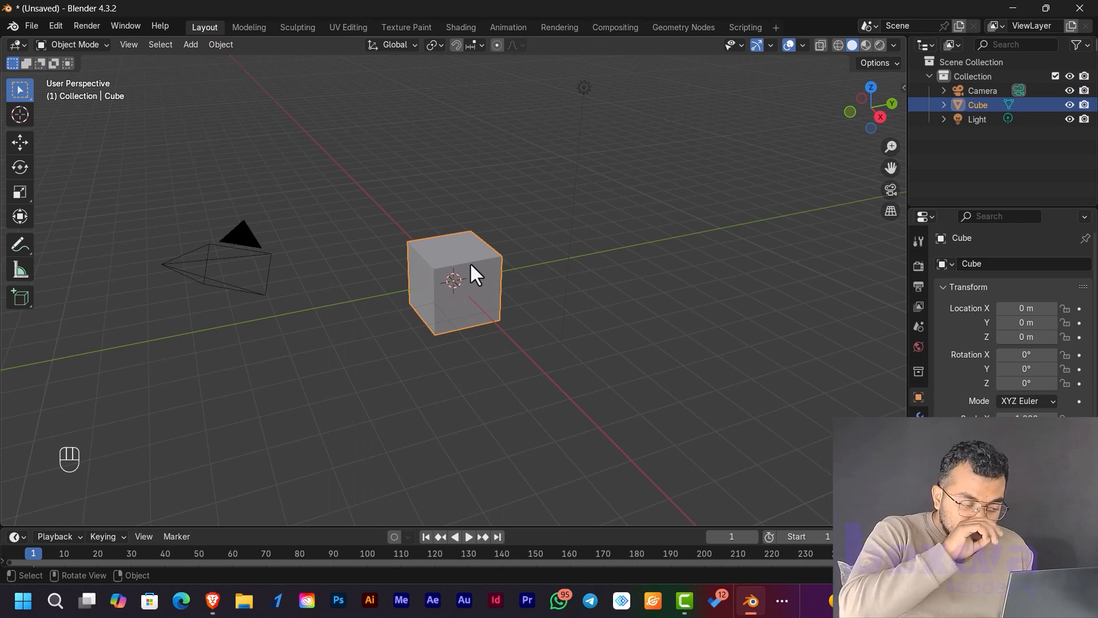
{"action": "key", "text": "g"}
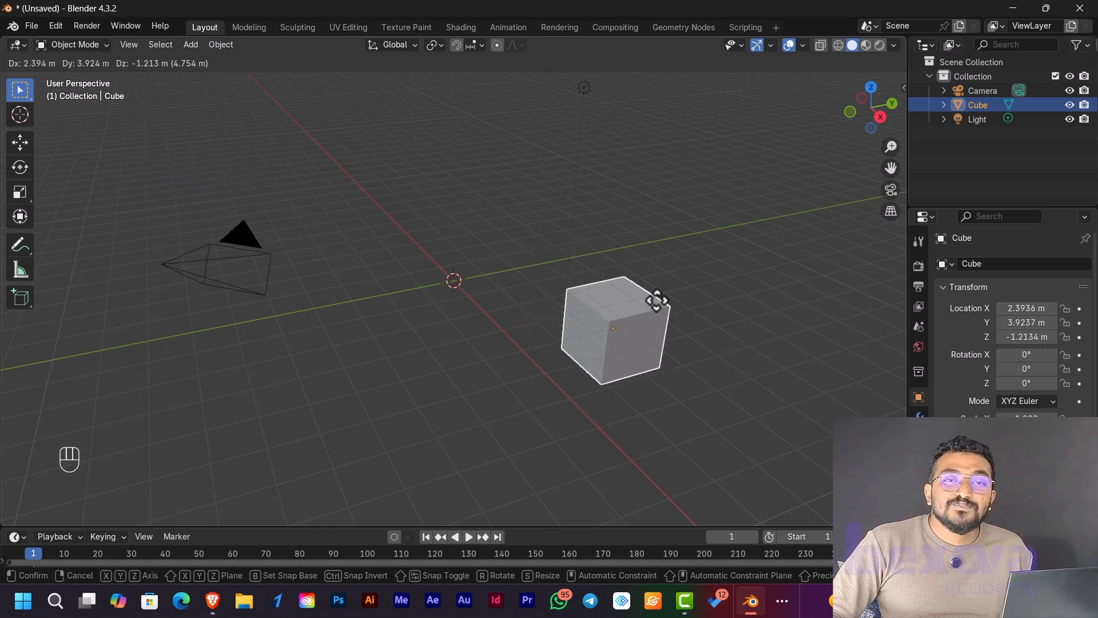
{"action": "right_click", "coordinate": [656, 304]}
- Select the camera and try moving it freely, cancelling the move
{"action": "left_click", "coordinate": [256, 262]}
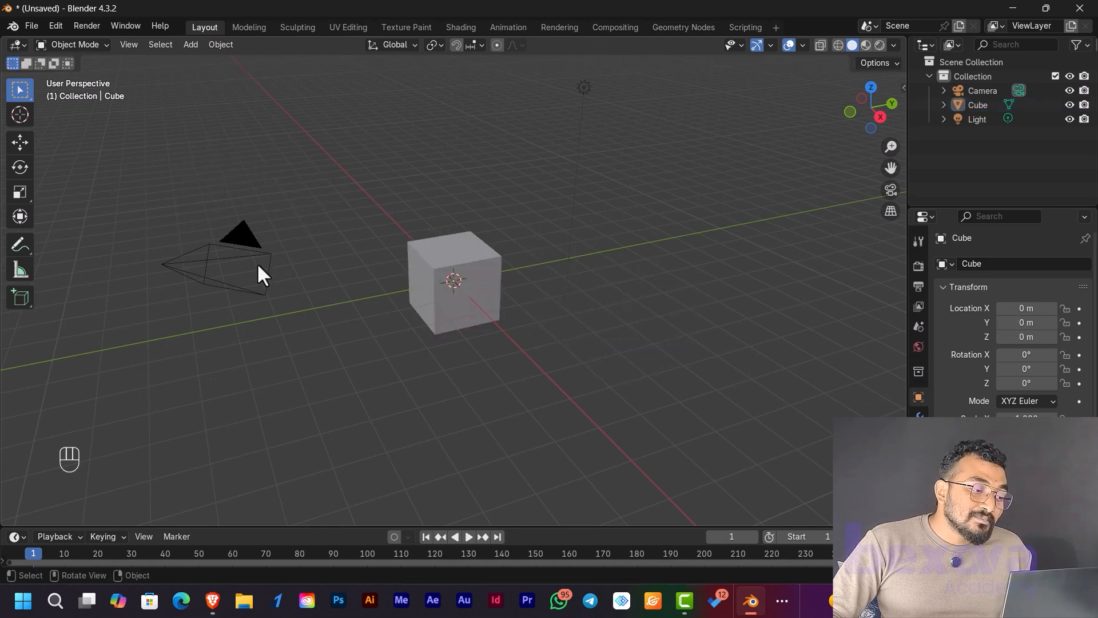
{"action": "left_click", "coordinate": [256, 256]}
{"action": "key", "text": "g"}
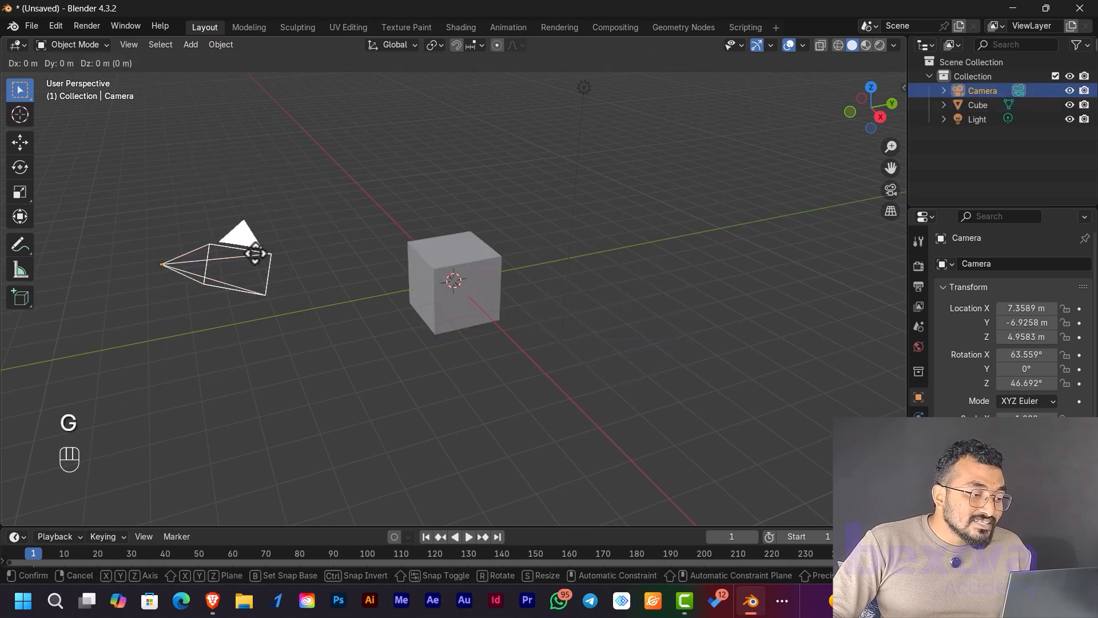
{"action": "right_click", "coordinate": [265, 197]}
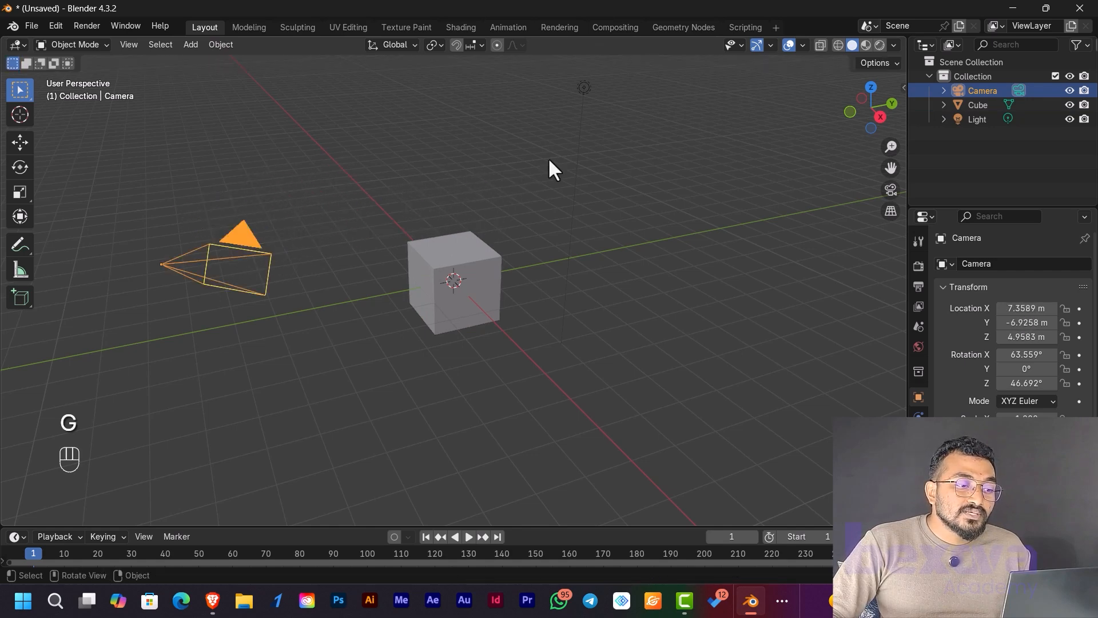
- Select the light and try moving it freely, cancelling the move
{"action": "left_click", "coordinate": [584, 87]}
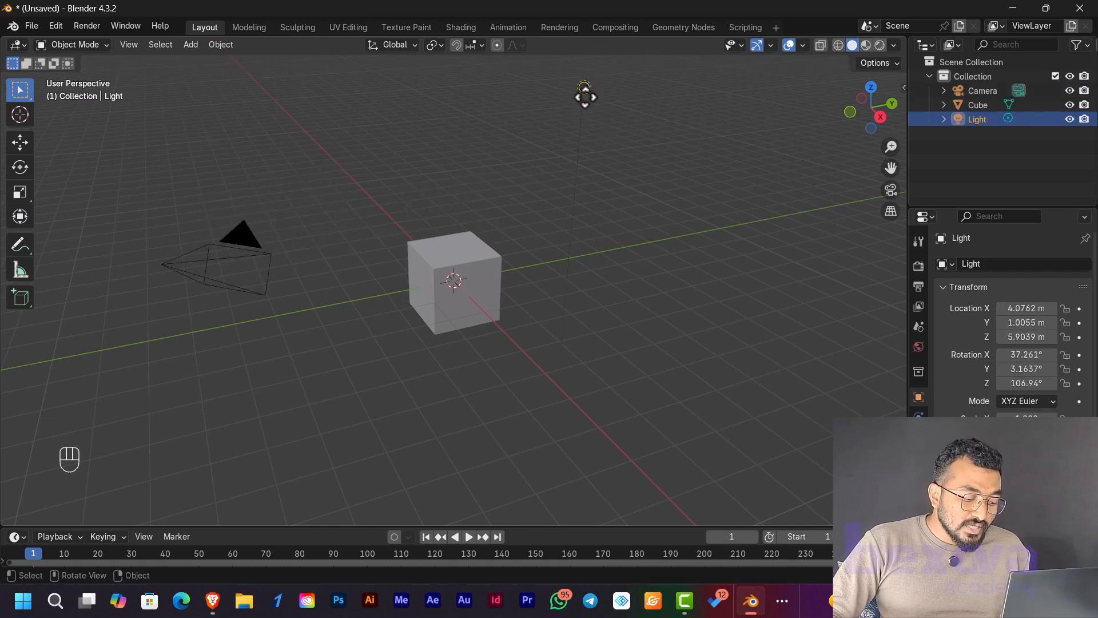
{"action": "key", "text": "g"}
{"action": "right_click", "coordinate": [610, 191]}
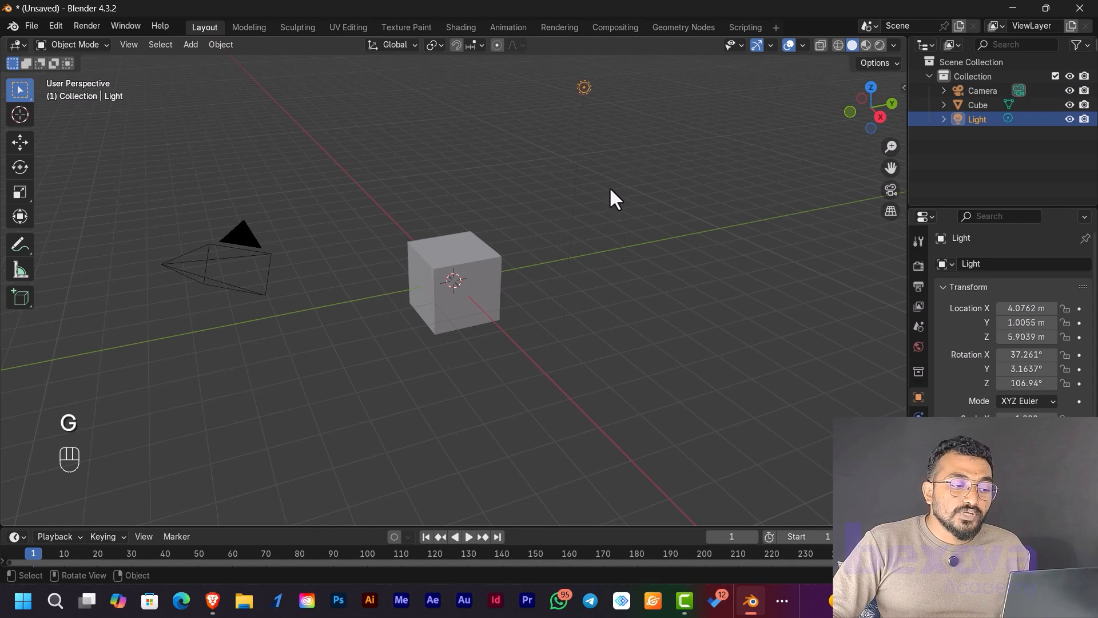
- Select the cube and try moving it both freely and constrained to the global X axis
{"action": "left_click", "coordinate": [439, 276]}
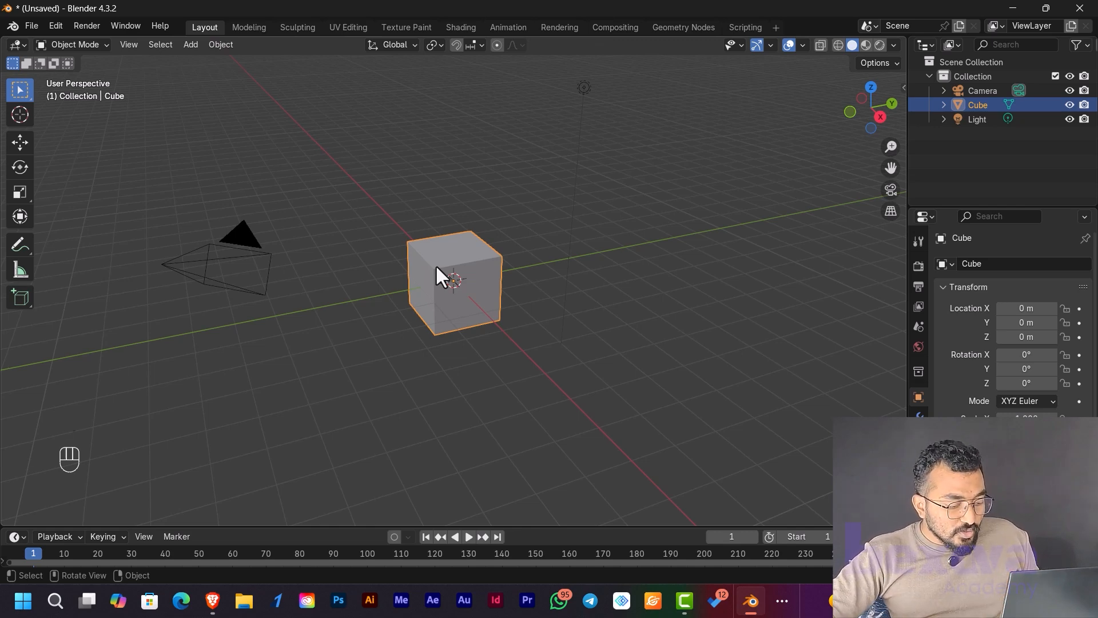
{"action": "key", "text": "g"}
{"action": "right_click", "coordinate": [657, 259]}
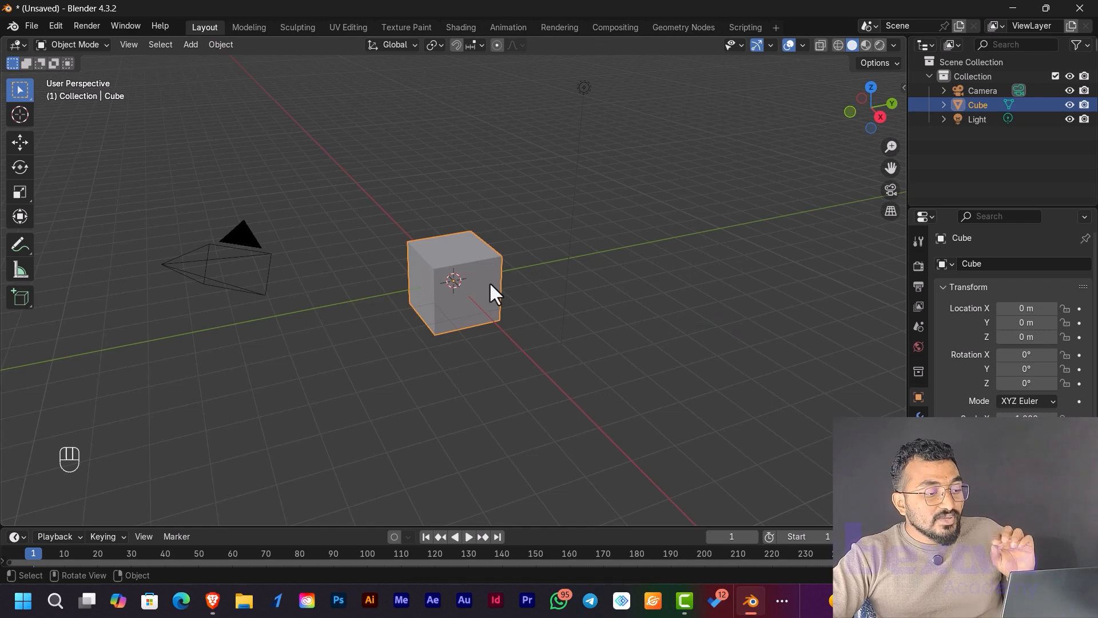
{"action": "key", "text": "g"}
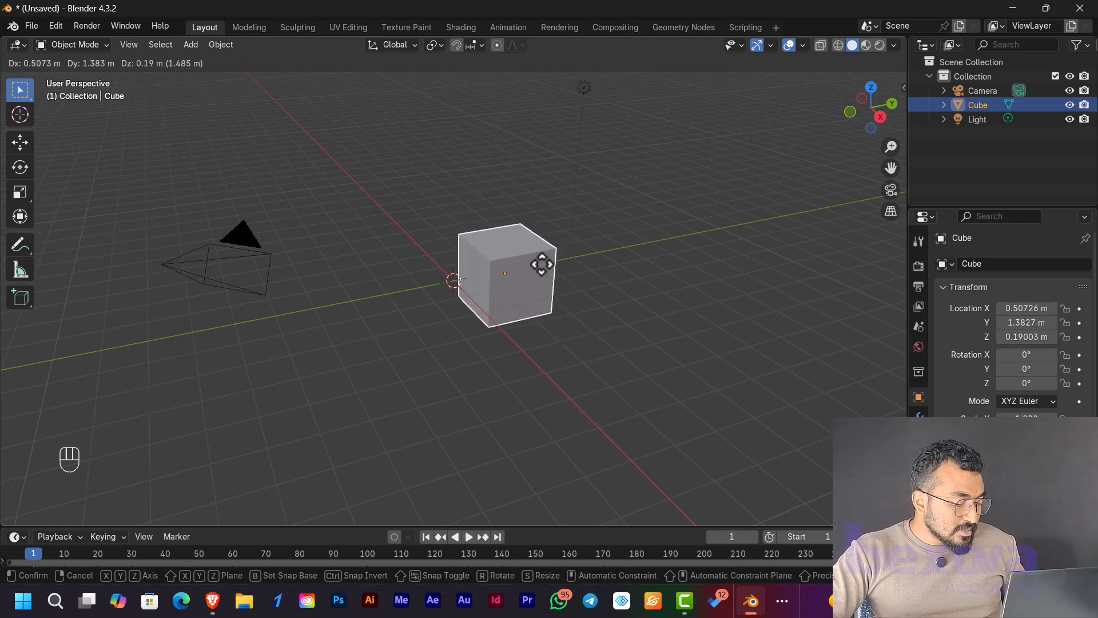
{"action": "key", "text": "x"}
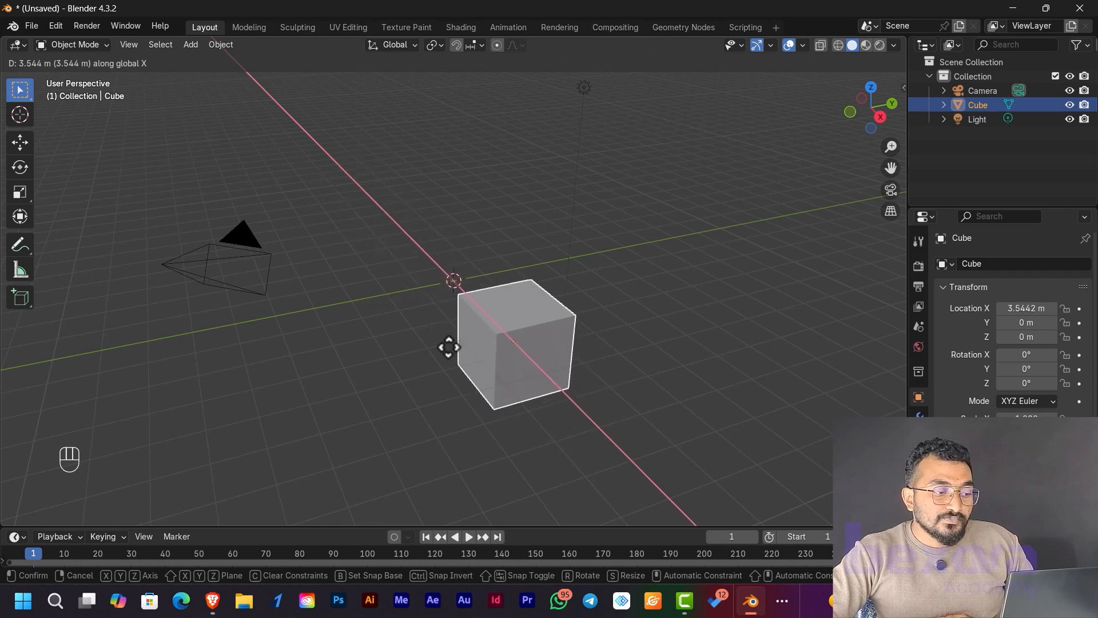
{"action": "right_click", "coordinate": [338, 238]}
- Try moving the cube along the global Y axis, switching the constraint to X and Z before cancelling
{"action": "key", "text": "g"}
{"action": "key", "text": "y"}
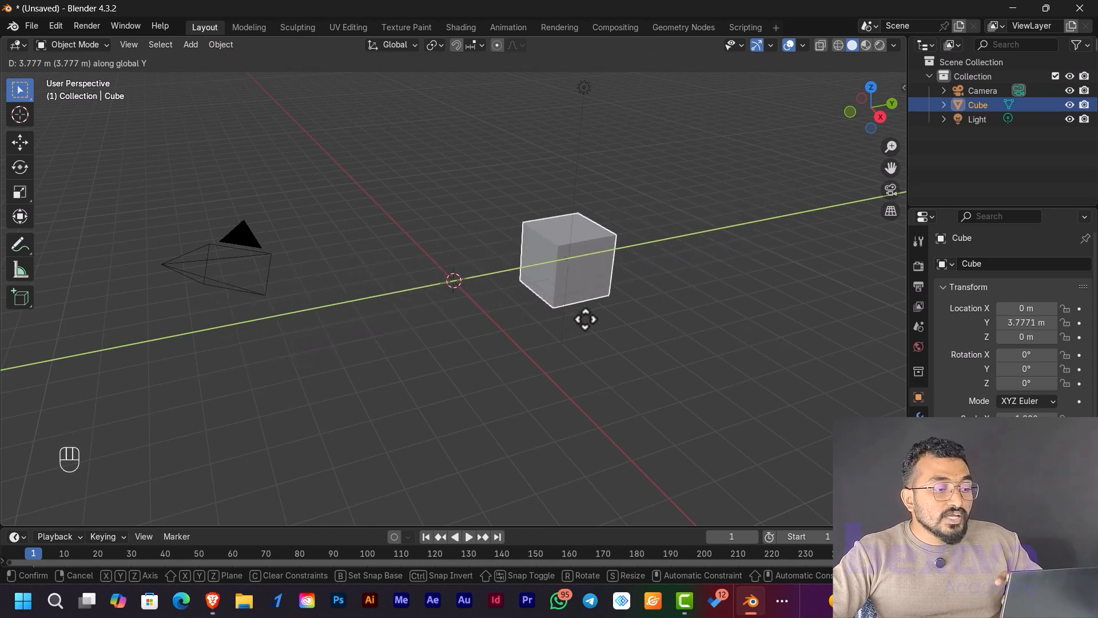
{"action": "key", "text": "x"}
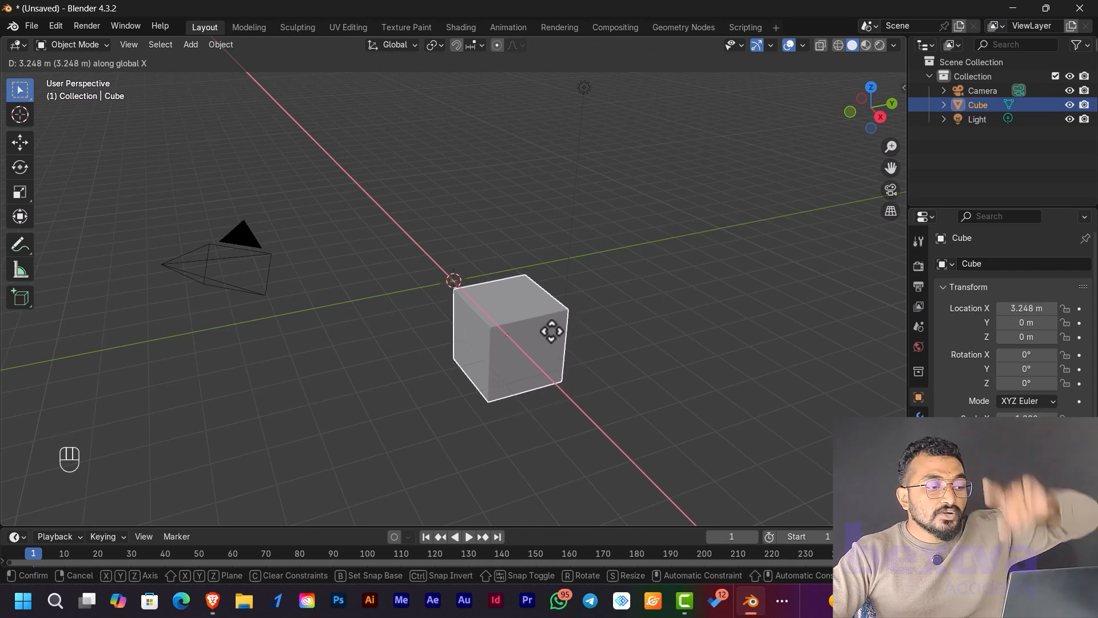
{"action": "key", "text": "z"}
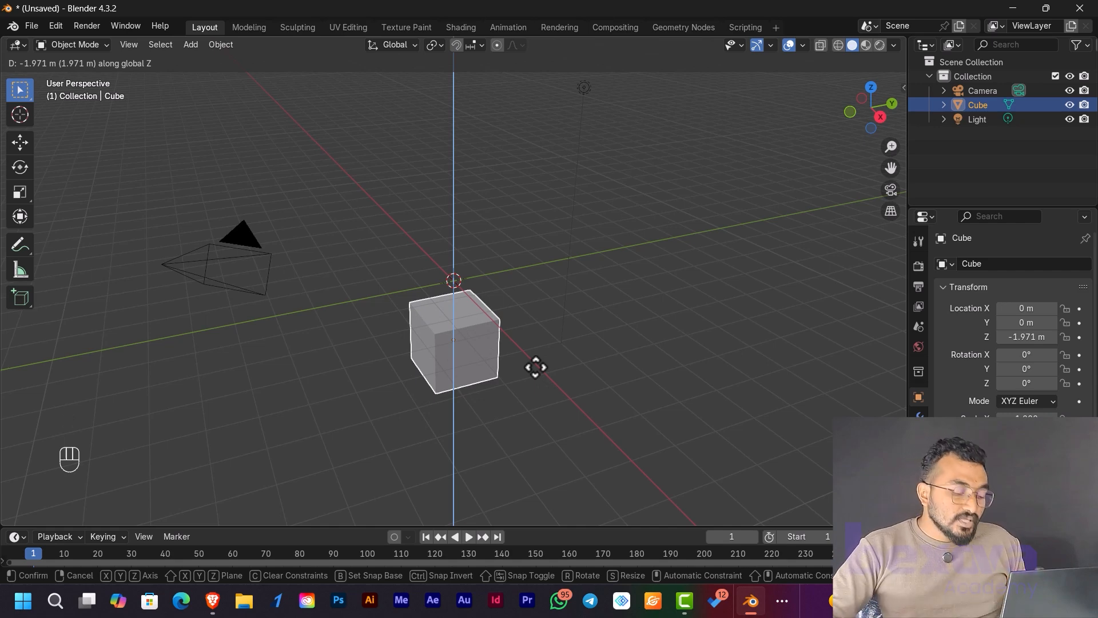
{"action": "right_click", "coordinate": [523, 347]}
- Try moving the cube once more, constraining it to the global X, Y and Z axes in turn
{"action": "key", "text": "g"}
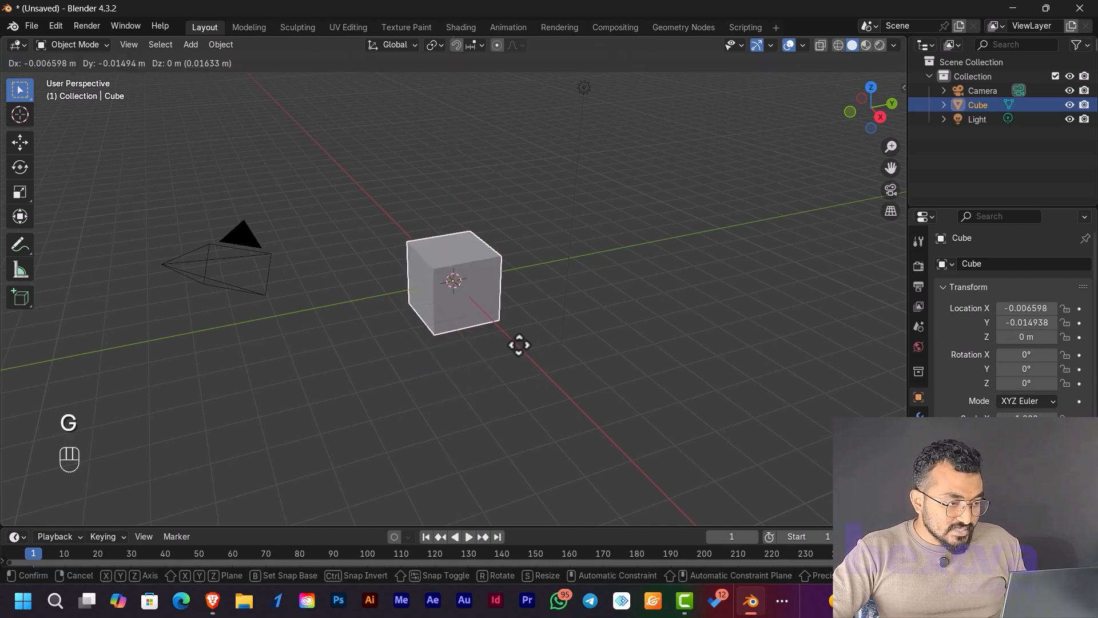
{"action": "key", "text": "x"}
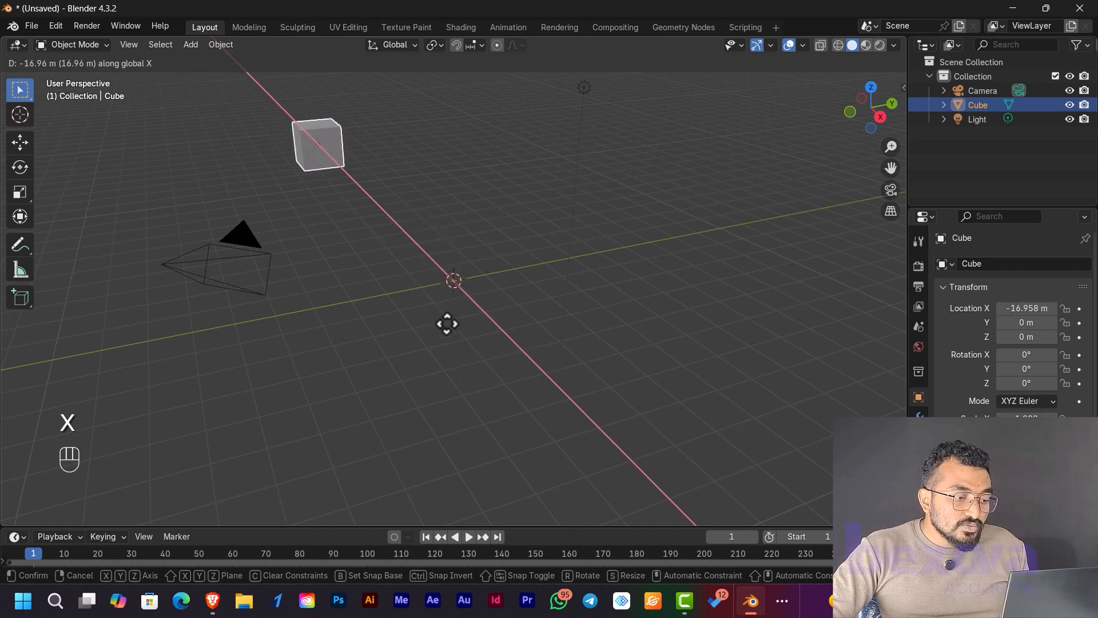
{"action": "key", "text": "y"}
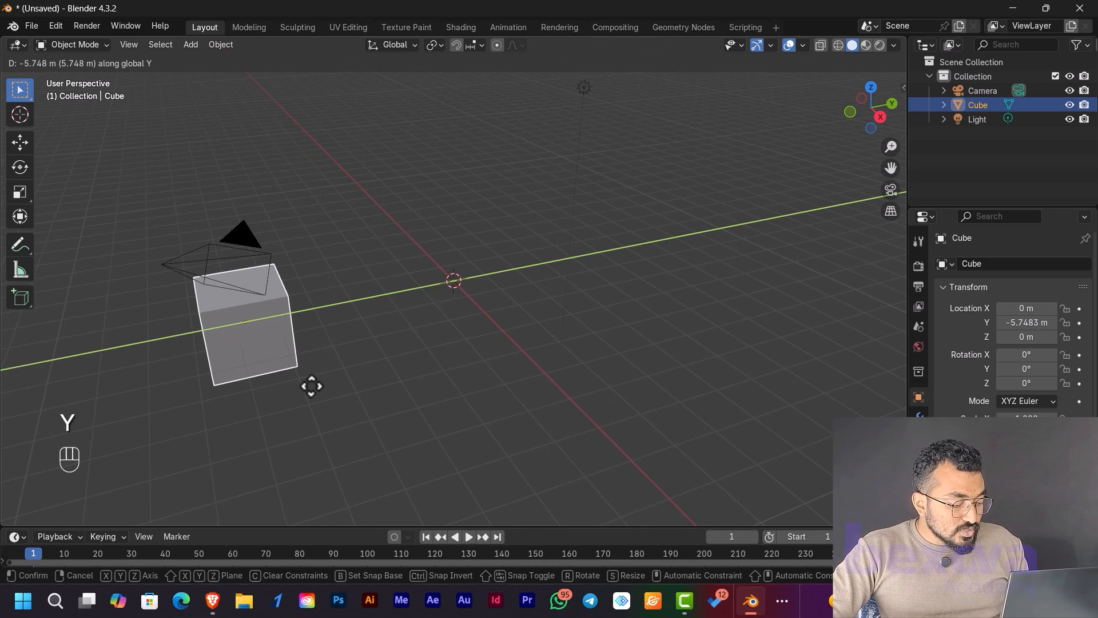
{"action": "key", "text": "z"}
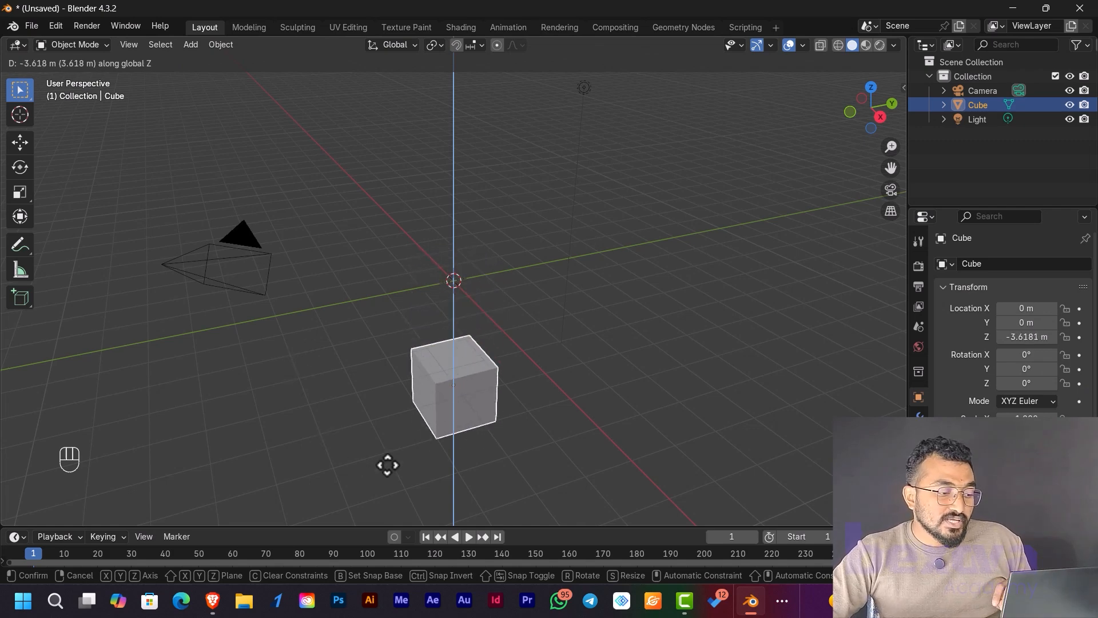
{"action": "right_click", "coordinate": [441, 382]}
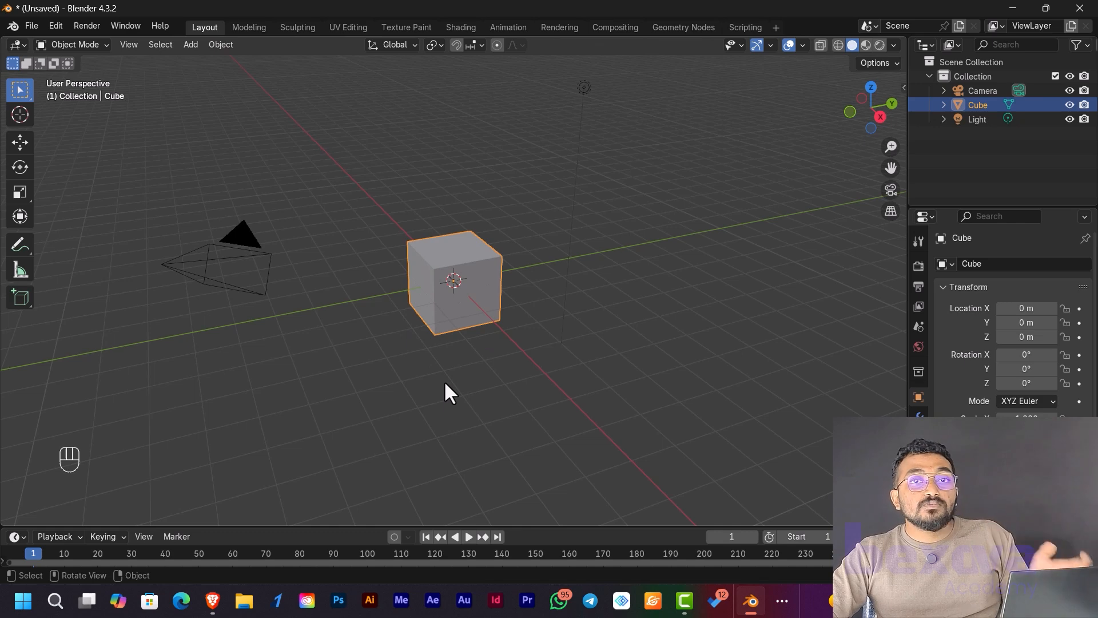
- Select the cube and switch it from Object Mode to Edit Mode
{"action": "left_click", "coordinate": [103, 46]}
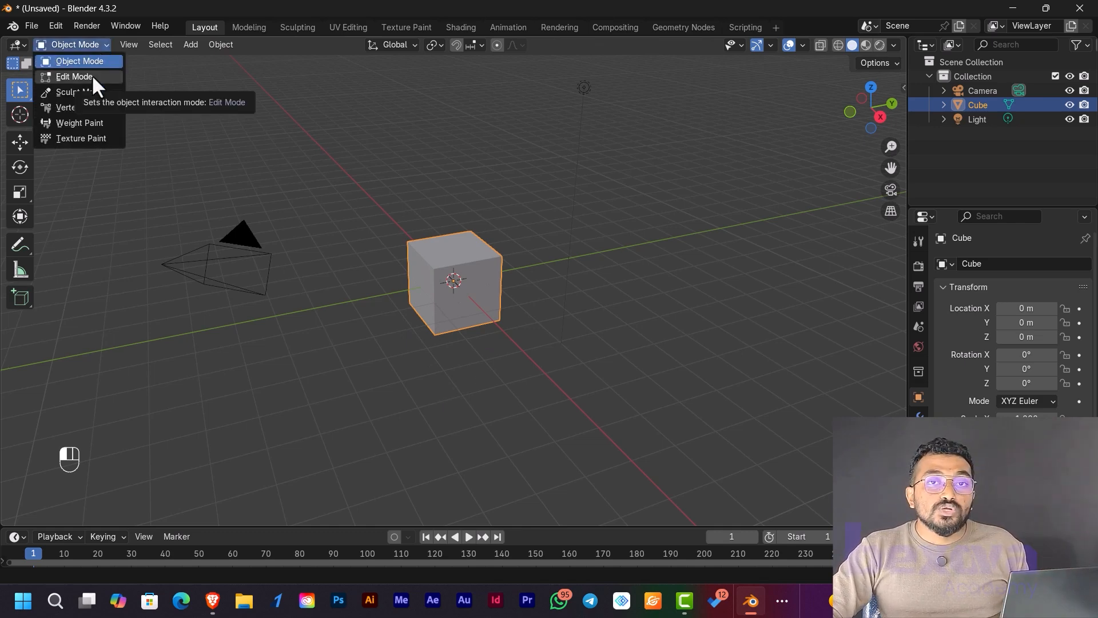
{"action": "left_click", "coordinate": [501, 178]}
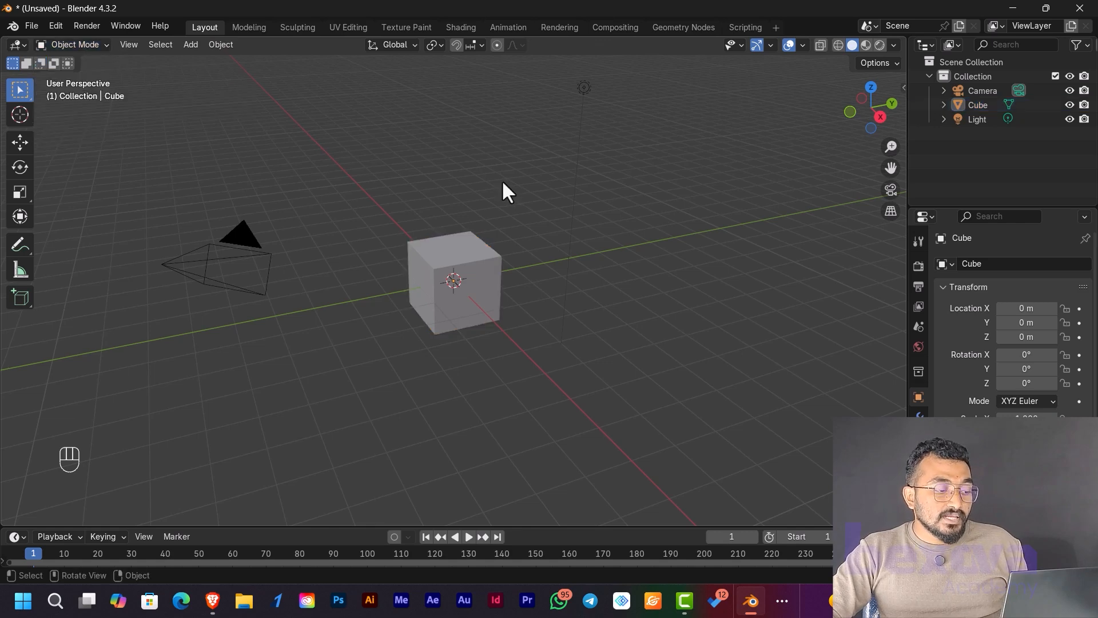
{"action": "left_click", "coordinate": [491, 280]}
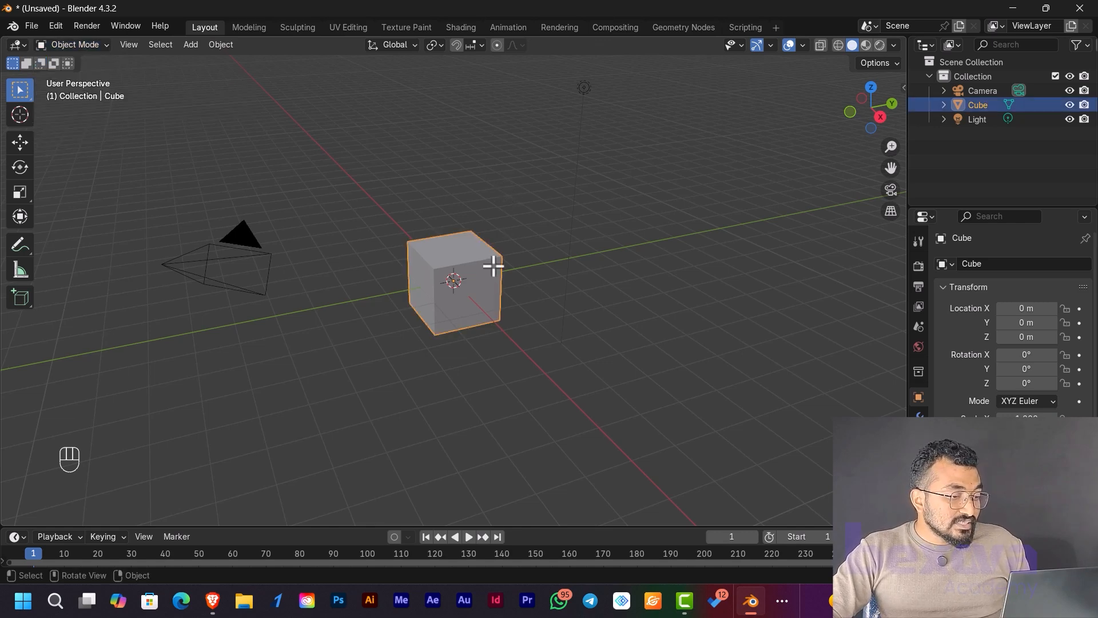
{"action": "key", "text": "Tab"}
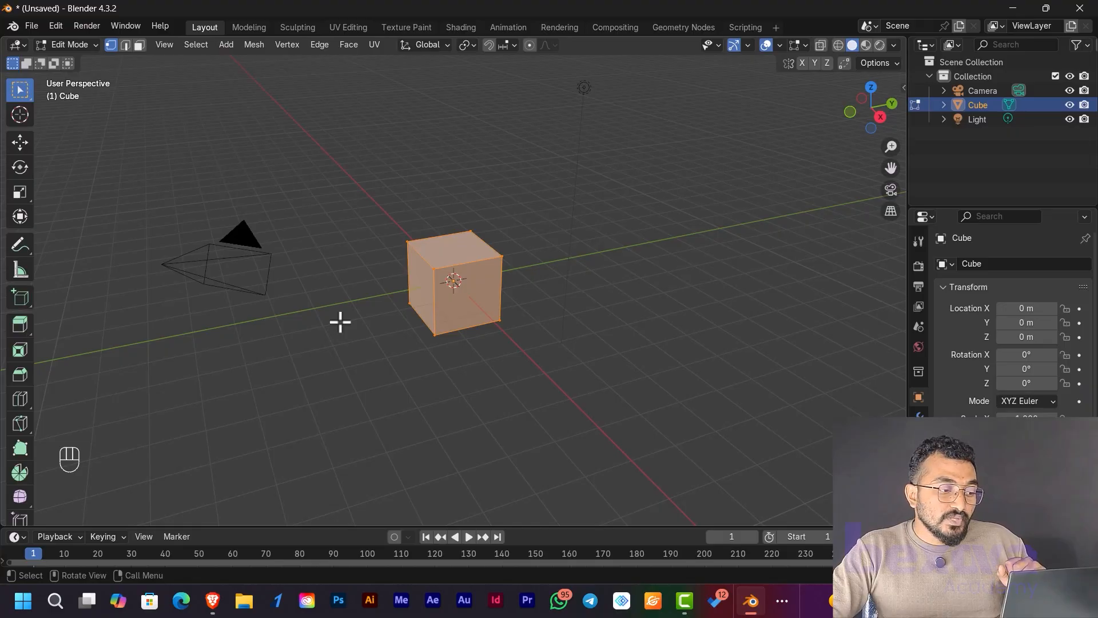
- Select one upper corner vertex of the cube and try moving it freely and along the global X axis
{"action": "left_click", "coordinate": [504, 256]}
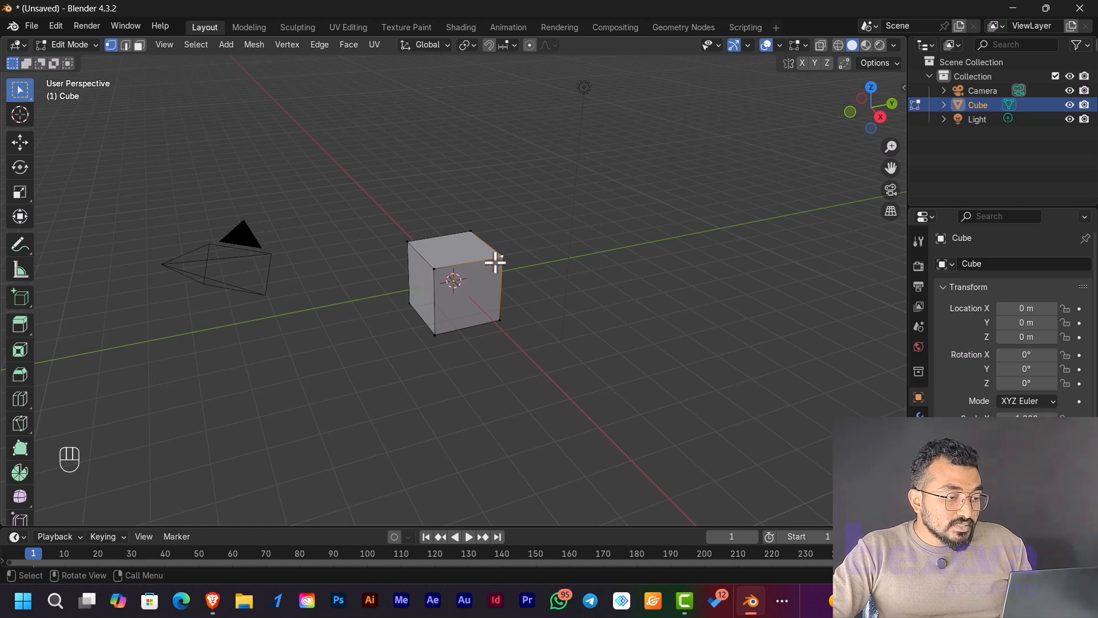
{"action": "key", "text": "g"}
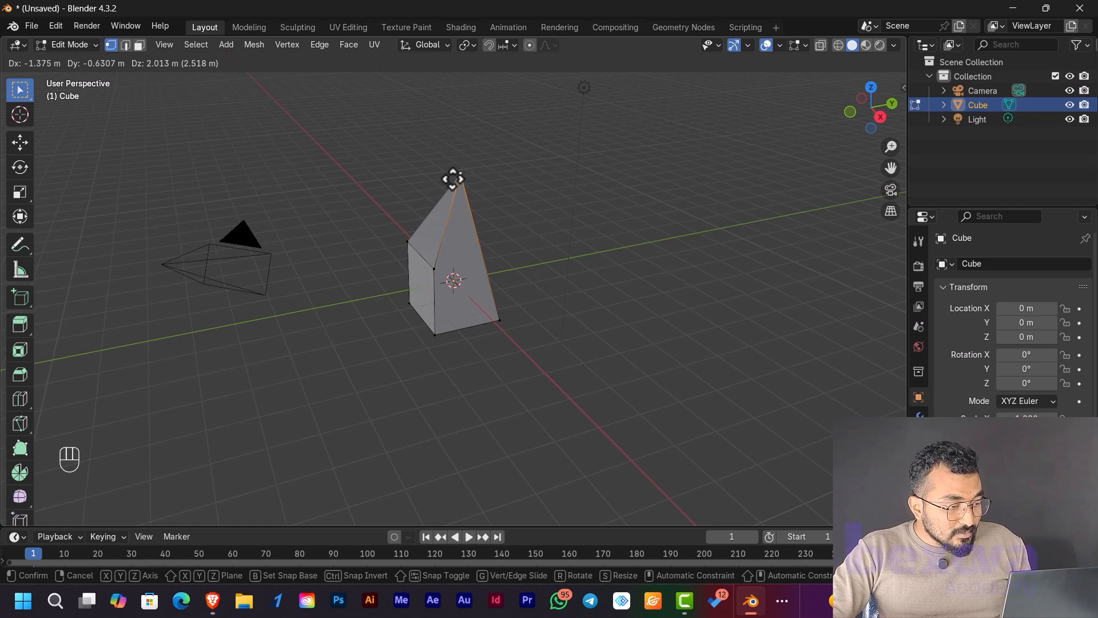
{"action": "key", "text": "x"}
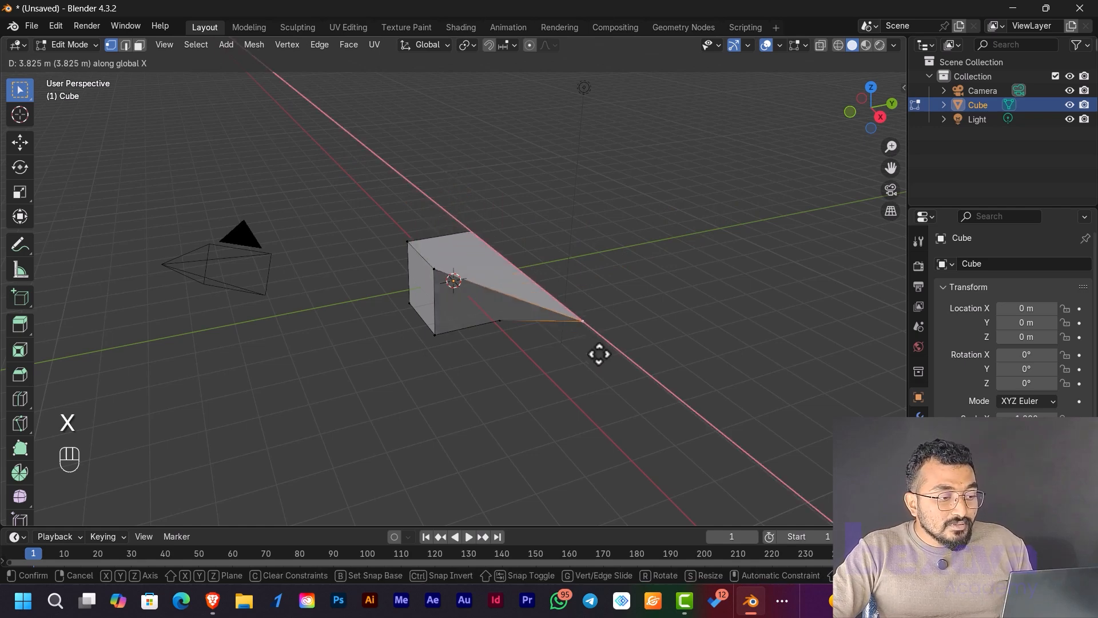
{"action": "right_click", "coordinate": [617, 372]}
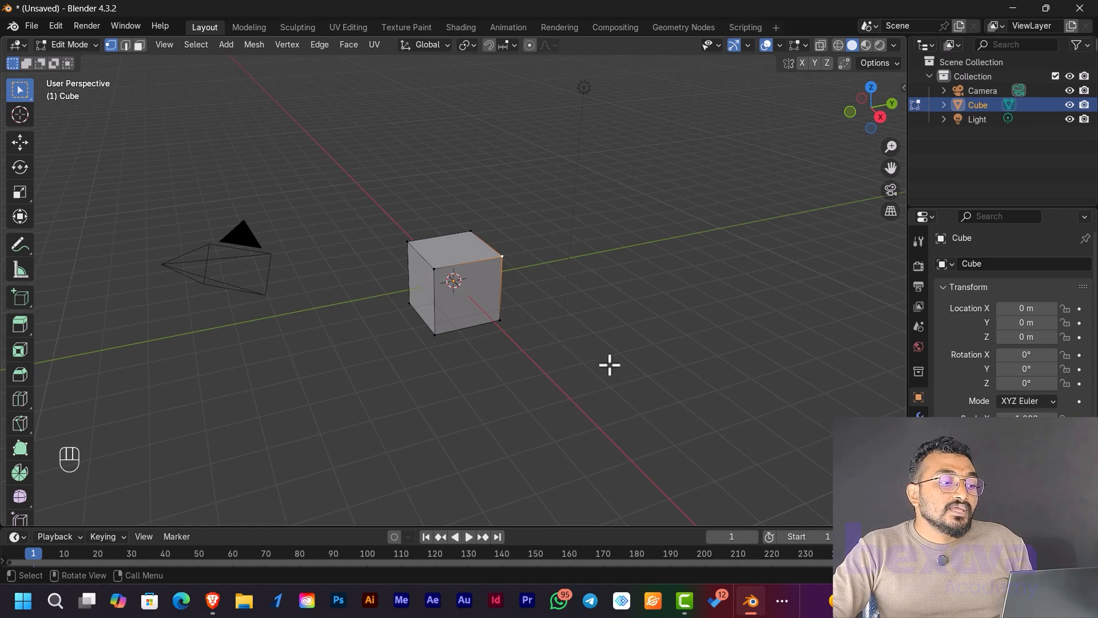
- Try moving the selected corner vertex along the global Y axis and along Z, cancelling the move
{"action": "key", "text": "g"}
{"action": "key", "text": "y"}
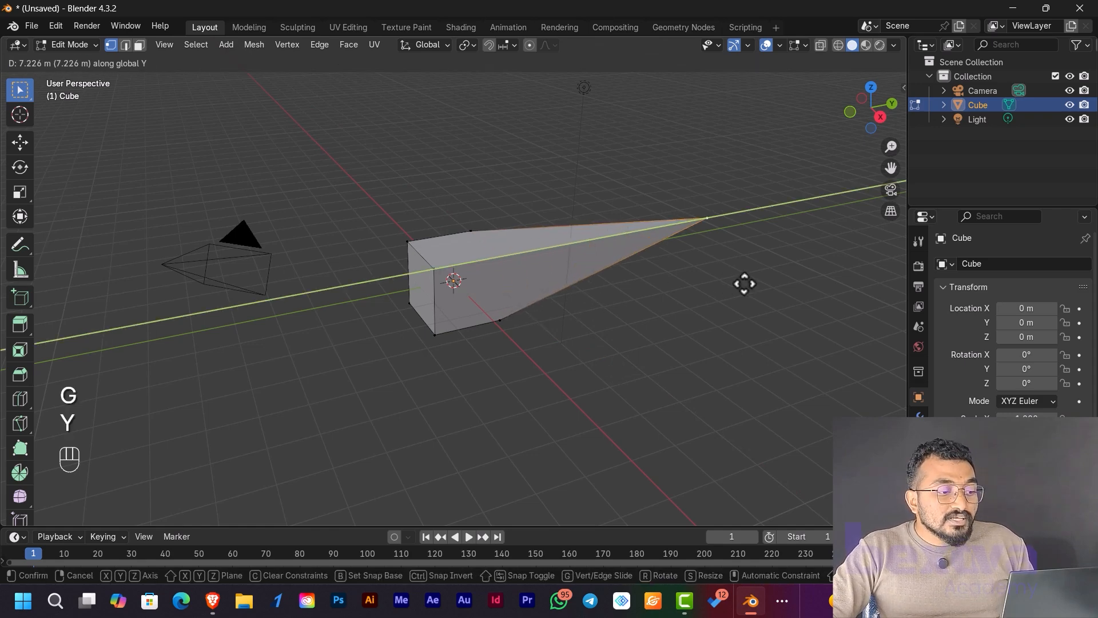
{"action": "key", "text": "z"}
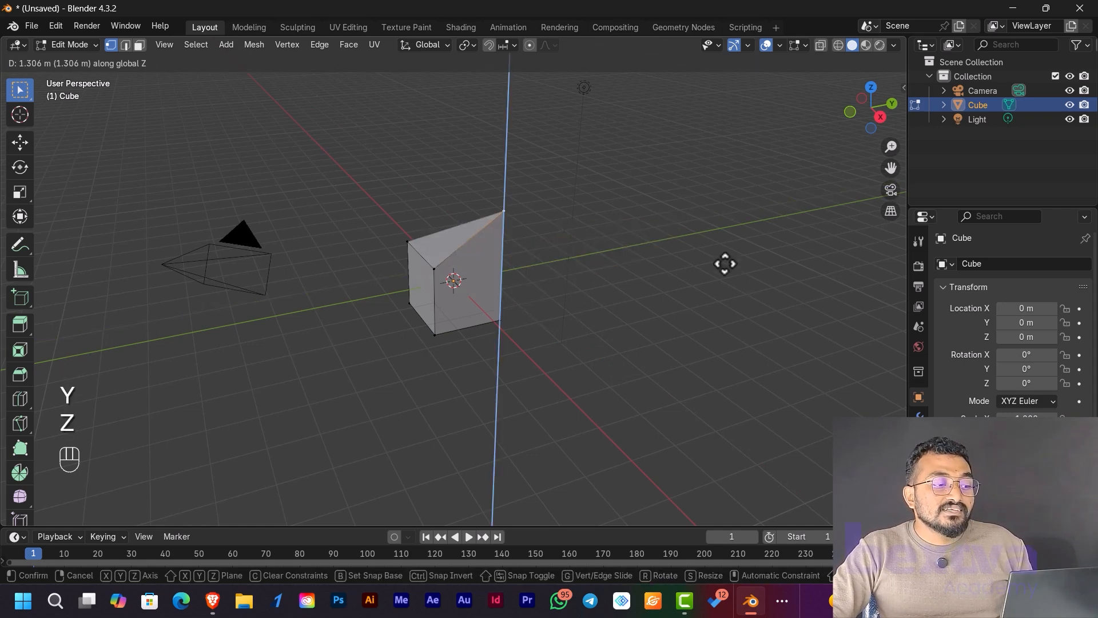
{"action": "right_click", "coordinate": [707, 222]}
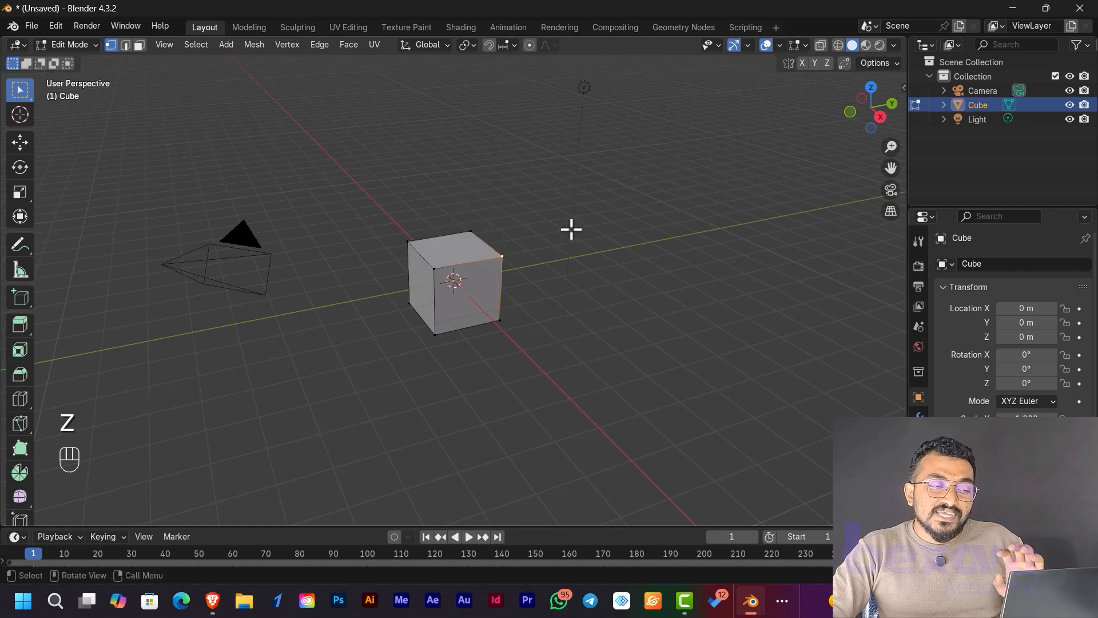
- Select the cube's four upper vertices and try moving them along the global Y, X and Z axes, cancelling the move
{"action": "left_click_drag", "start_coordinate": [548, 284], "coordinate": [343, 186]}
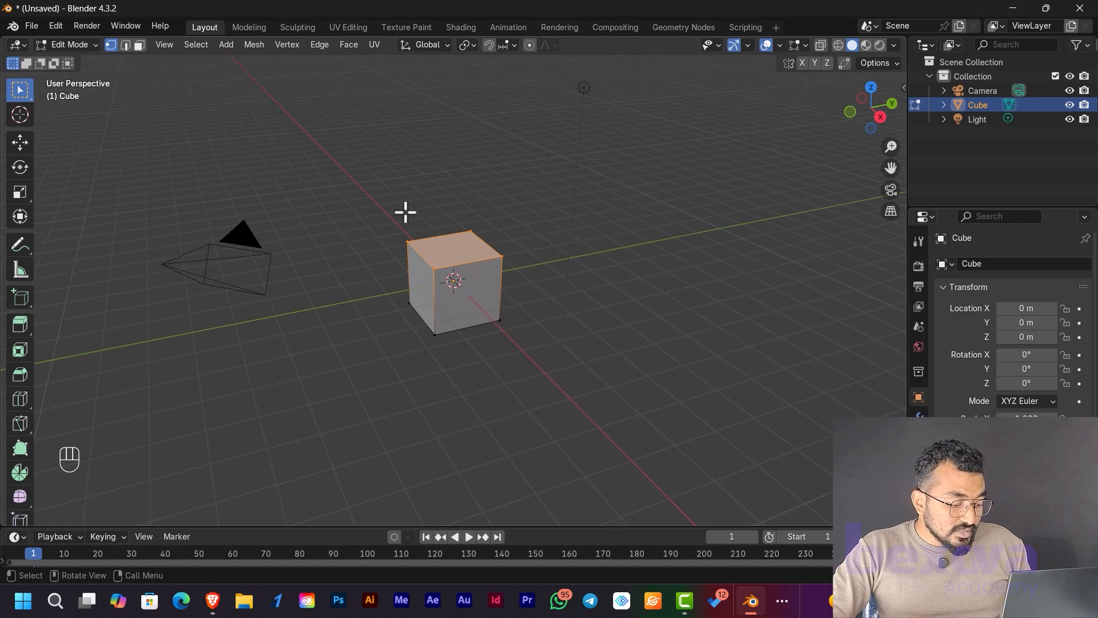
{"action": "key", "text": "g"}
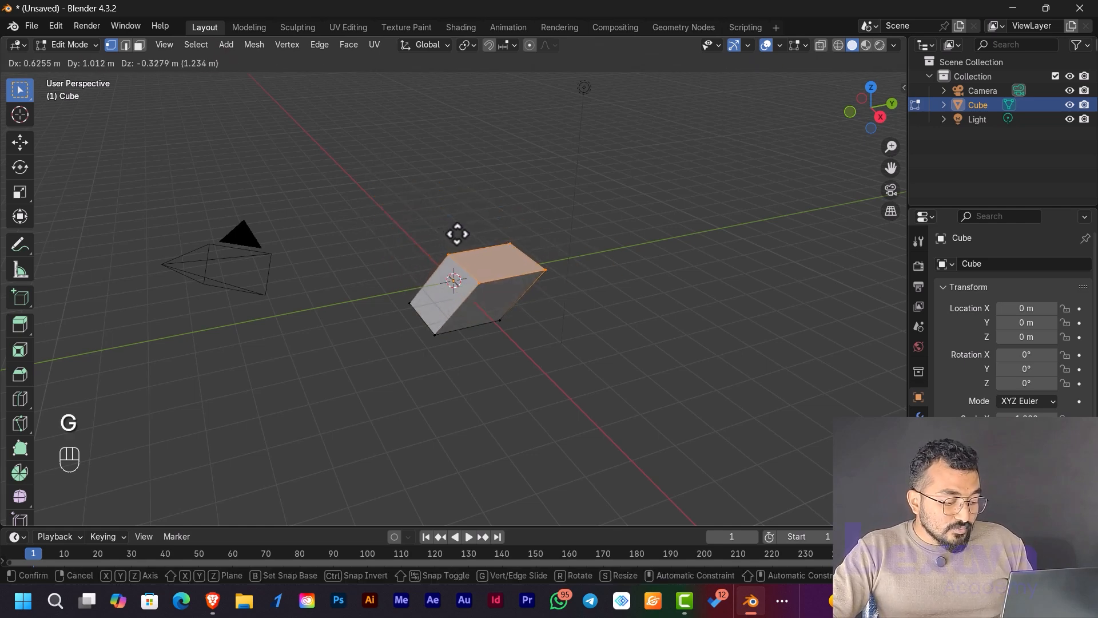
{"action": "key", "text": "y"}
{"action": "key", "text": "x"}
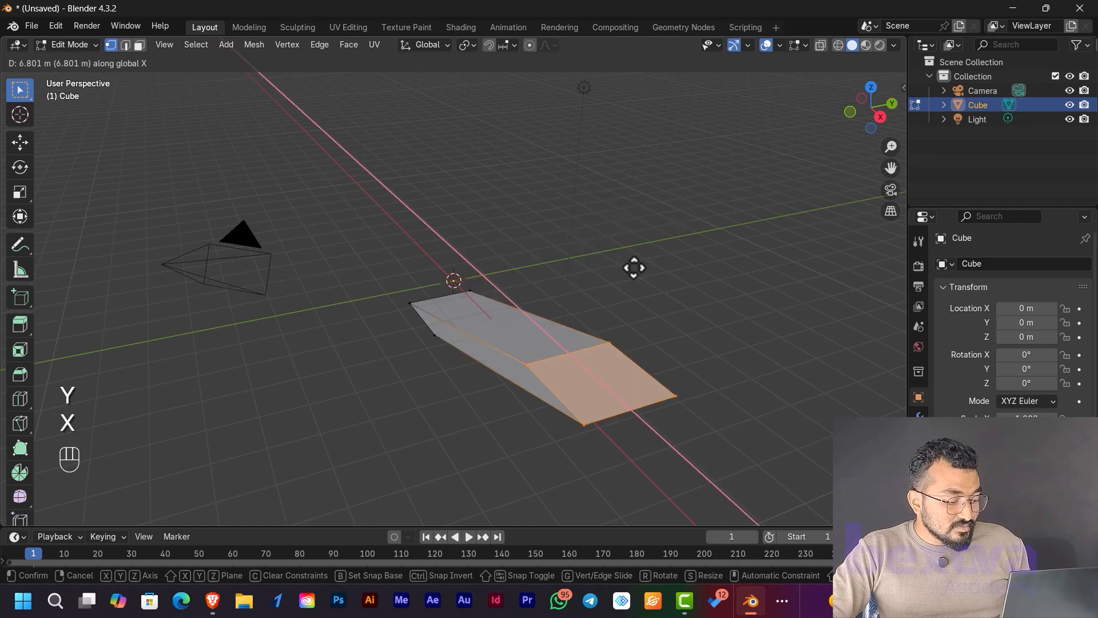
{"action": "key", "text": "z"}
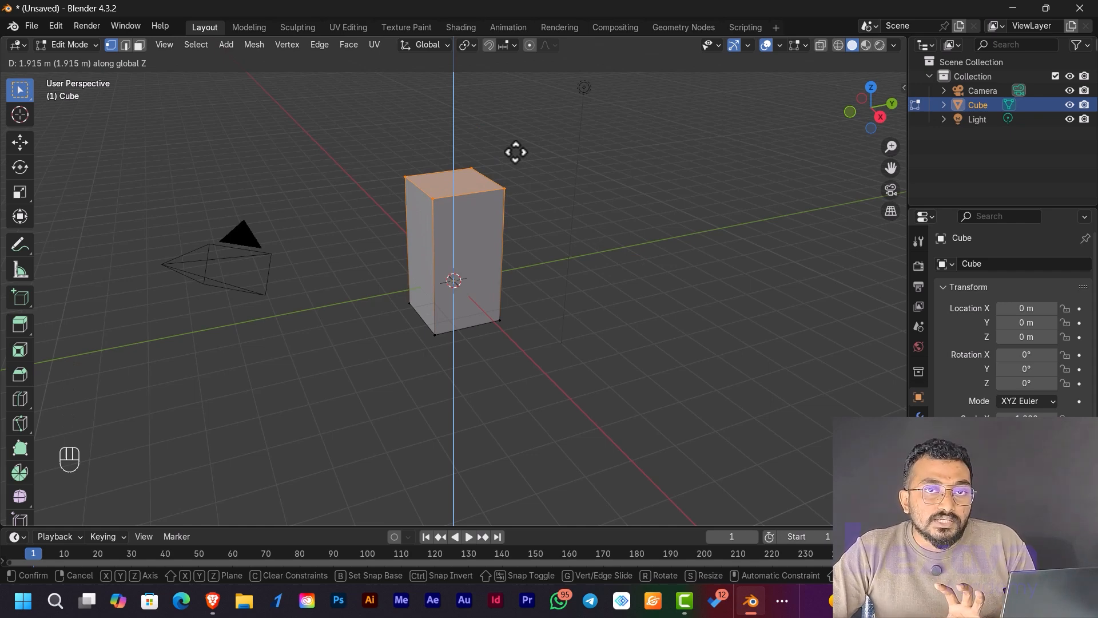
{"action": "right_click", "coordinate": [511, 152]}
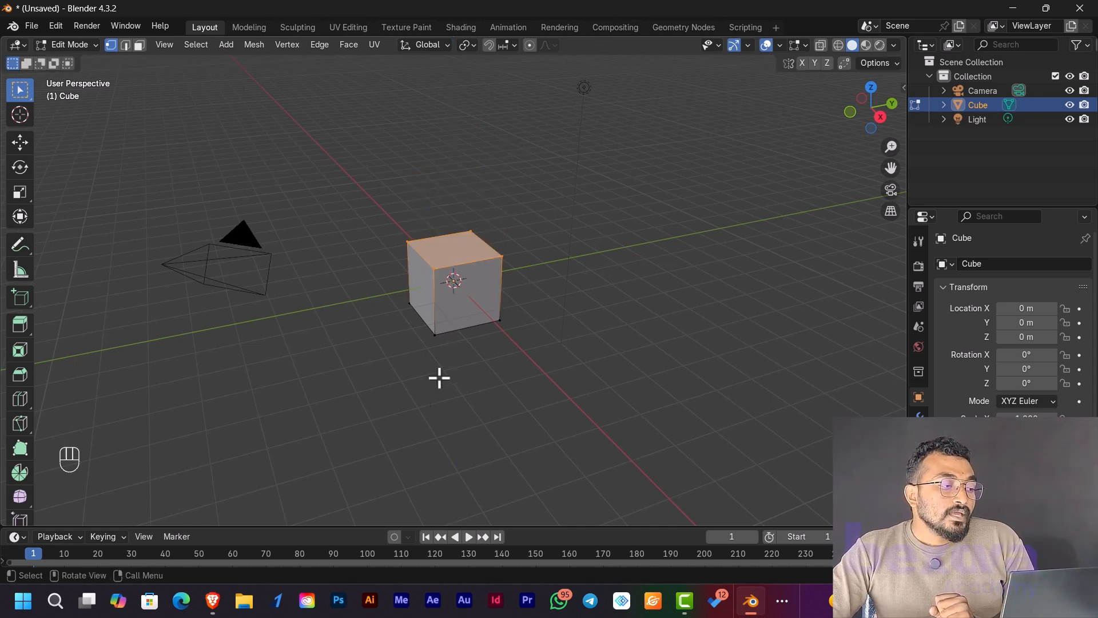
- Select the cube's front upper corner vertex, and switch to edge selection to pick individual upper edges
{"action": "scroll", "coordinate": [439, 378], "scroll_direction": "up", "scroll_amount": 5}
{"action": "left_click", "coordinate": [381, 264]}
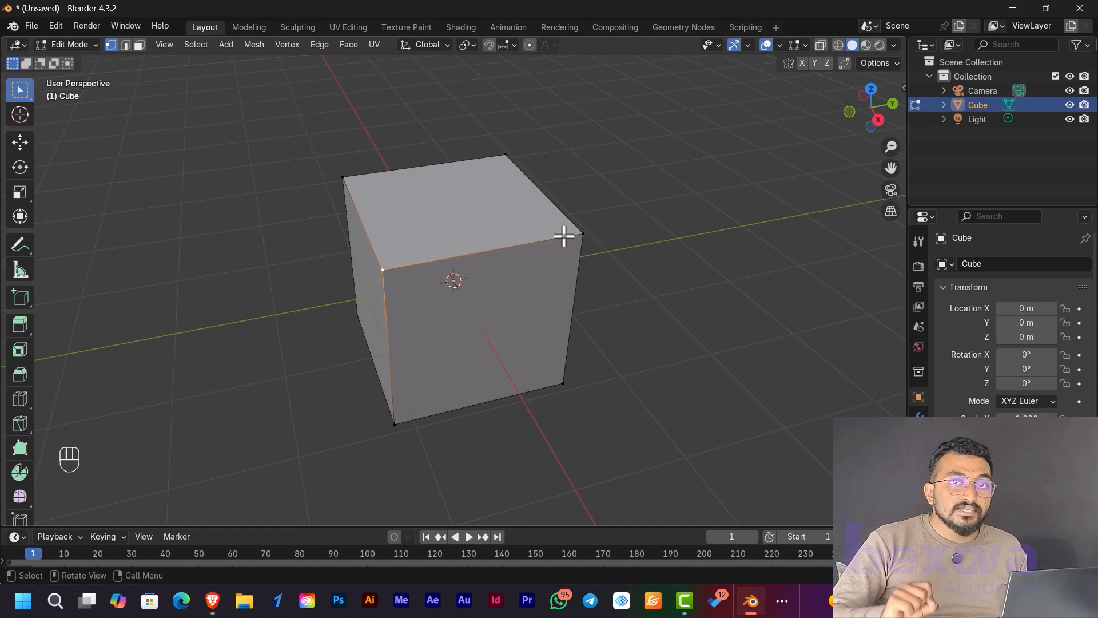
{"action": "left_click", "coordinate": [125, 48]}
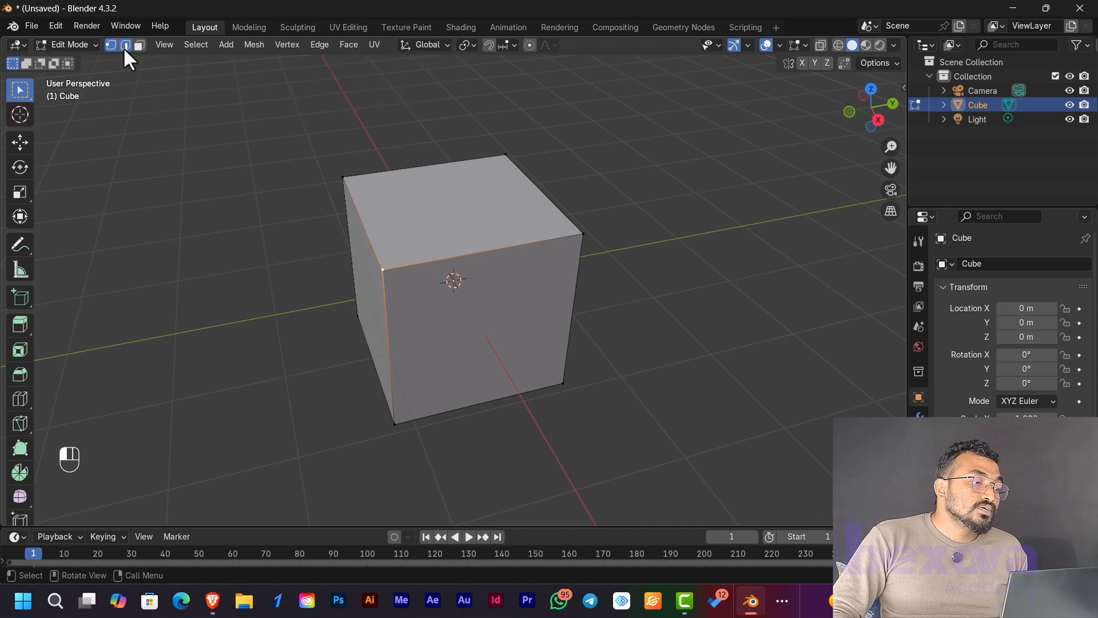
{"action": "left_click", "coordinate": [414, 257]}
{"action": "left_click", "coordinate": [552, 212]}
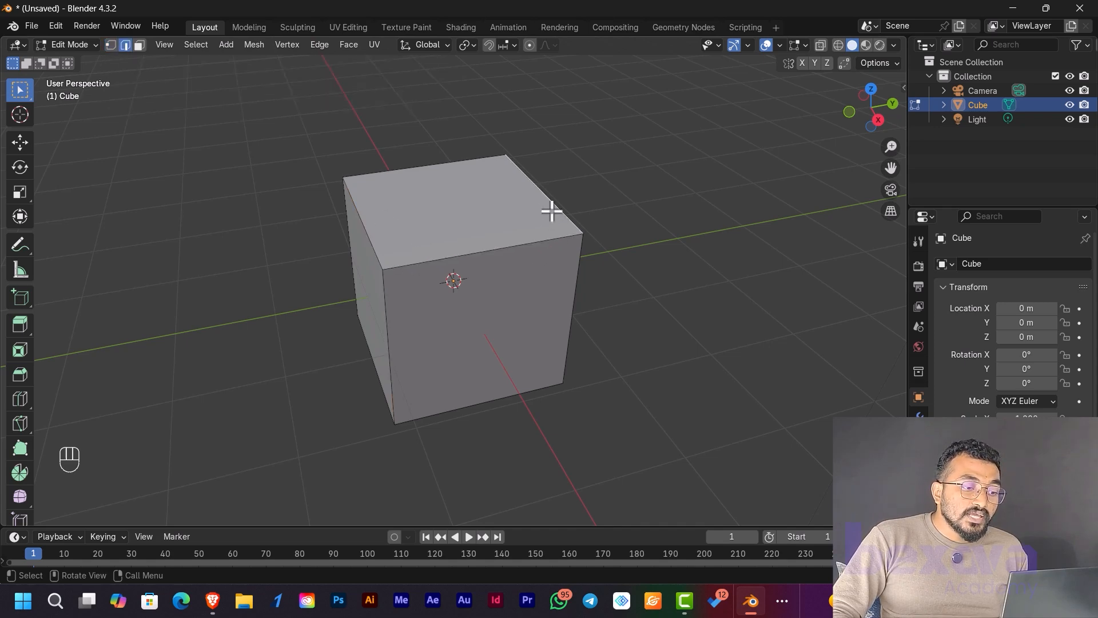
- Select the edges around the cube's top face one after another until all four are selected together
{"action": "left_click", "coordinate": [364, 237]}
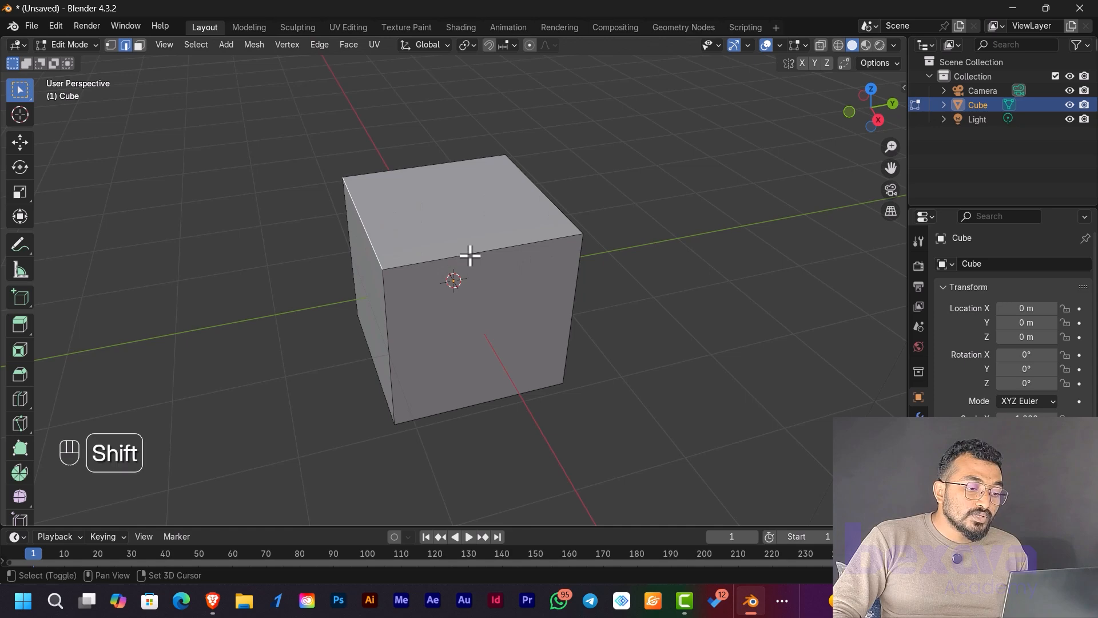
{"action": "left_click", "coordinate": [518, 247], "text": "shift"}
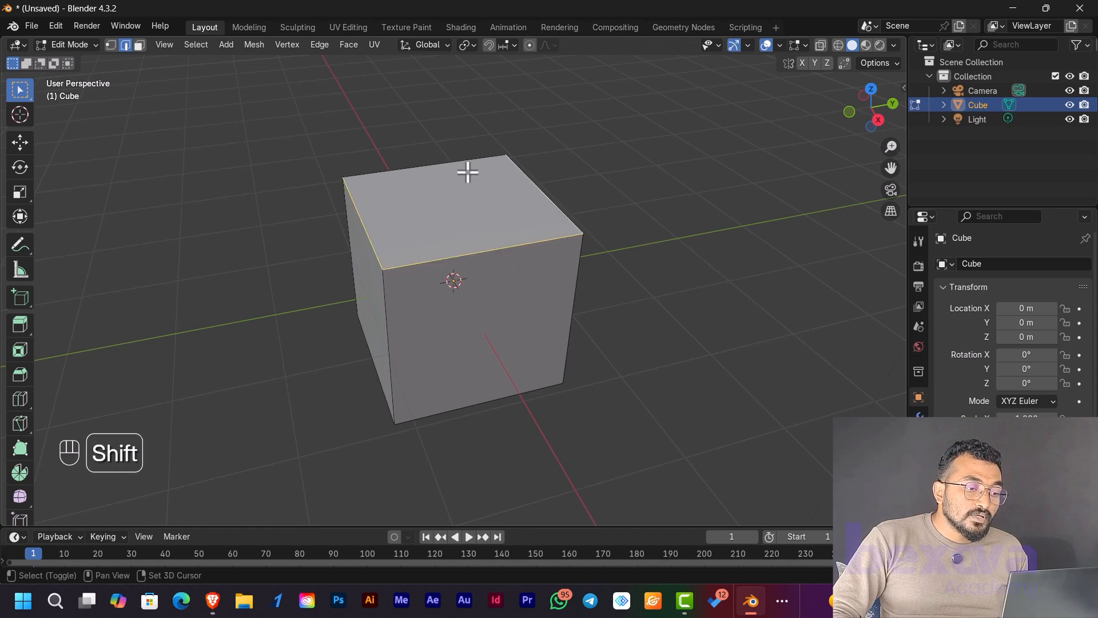
{"action": "left_click", "coordinate": [420, 167], "text": "shift"}
{"action": "left_click", "coordinate": [613, 201]}
{"action": "left_click", "coordinate": [510, 160]}
{"action": "left_click", "coordinate": [460, 161], "text": "shift"}
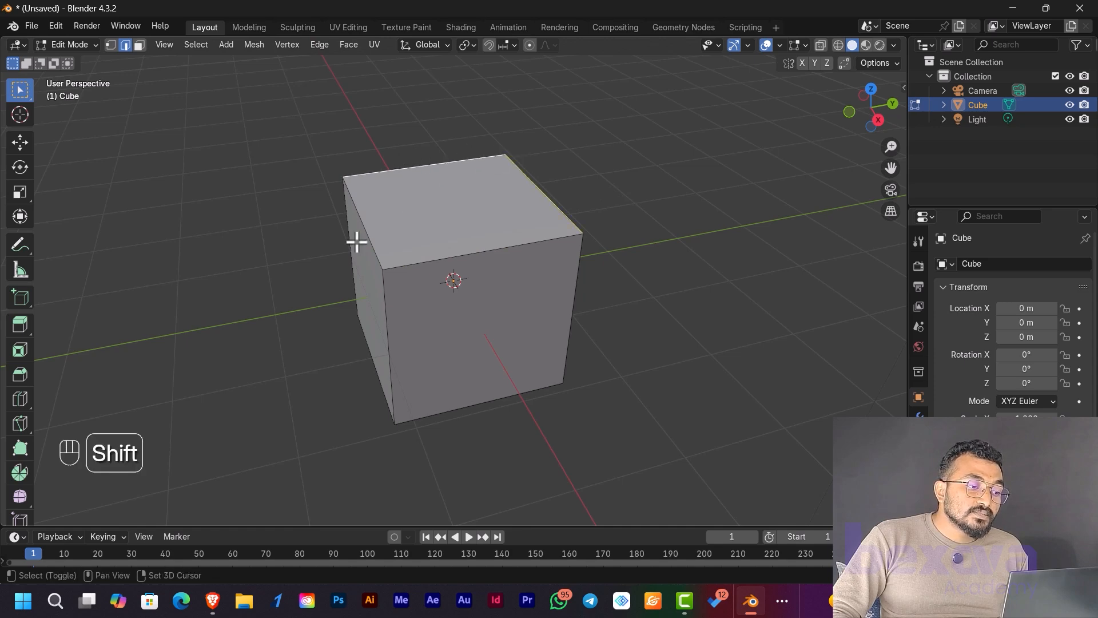
{"action": "left_click", "coordinate": [371, 240], "text": "shift"}
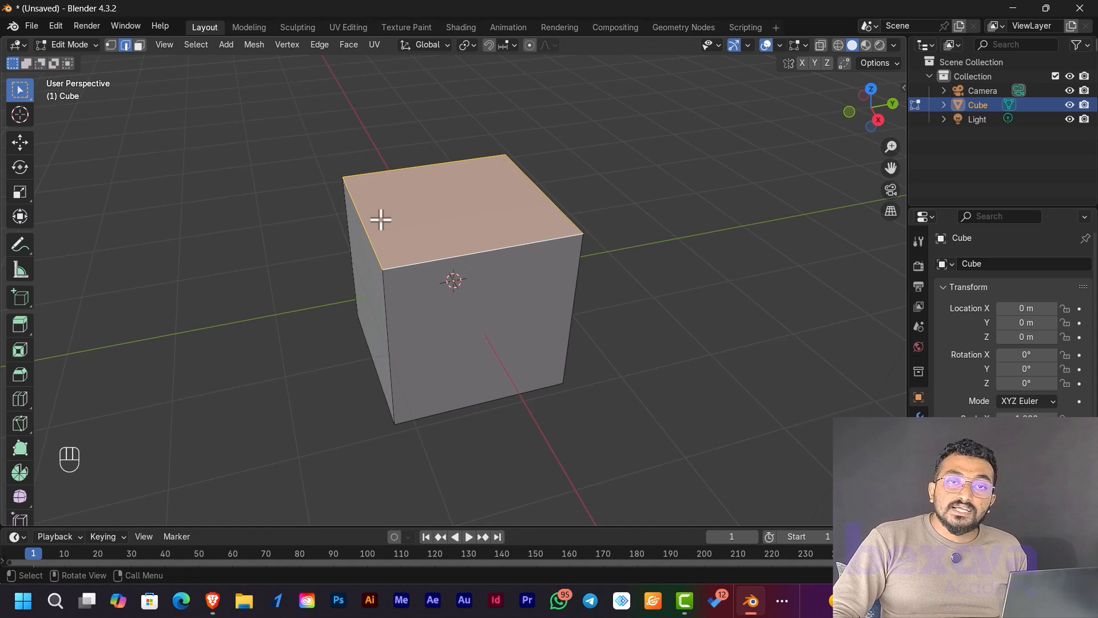
- Clear the selection, select only the front upper edge of the cube and try moving it freely, cancelling the move
{"action": "left_click", "coordinate": [620, 204]}
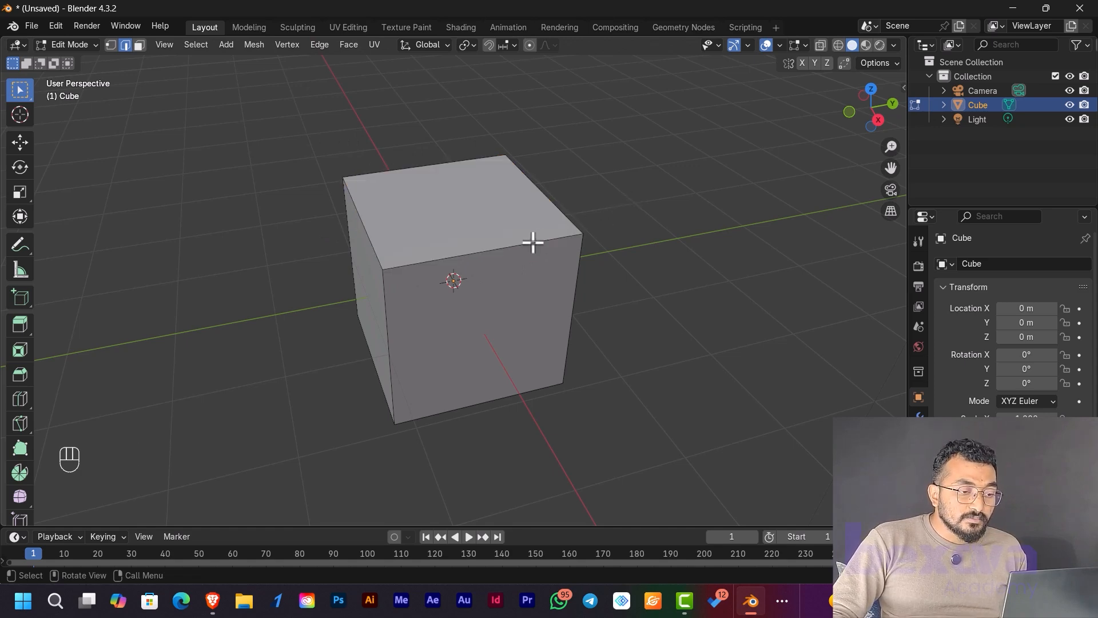
{"action": "key", "text": "g"}
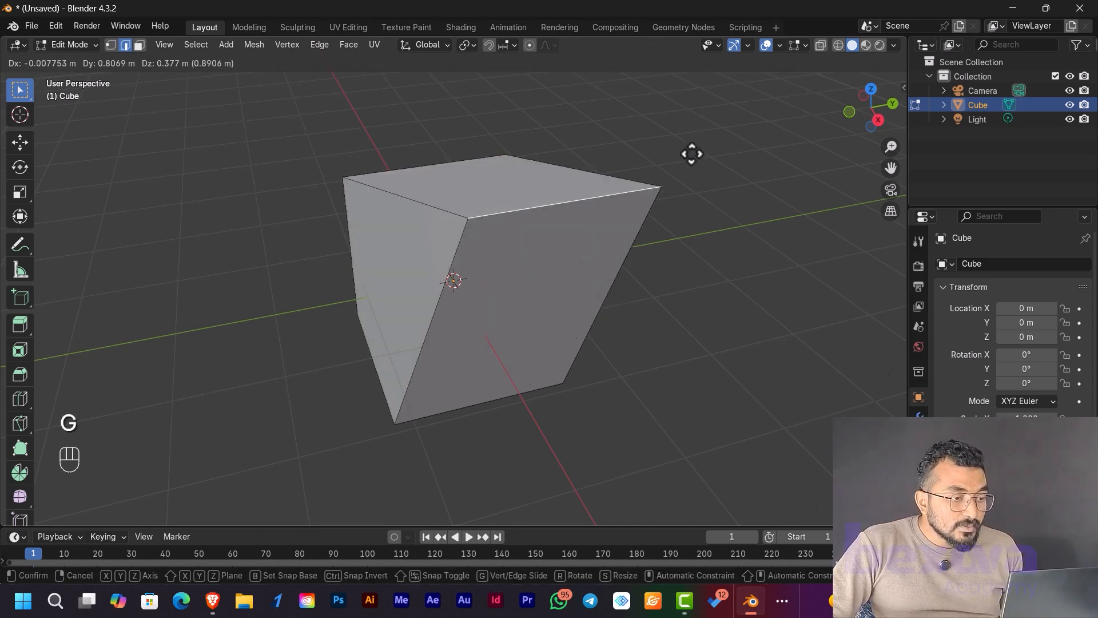
{"action": "right_click", "coordinate": [521, 189]}
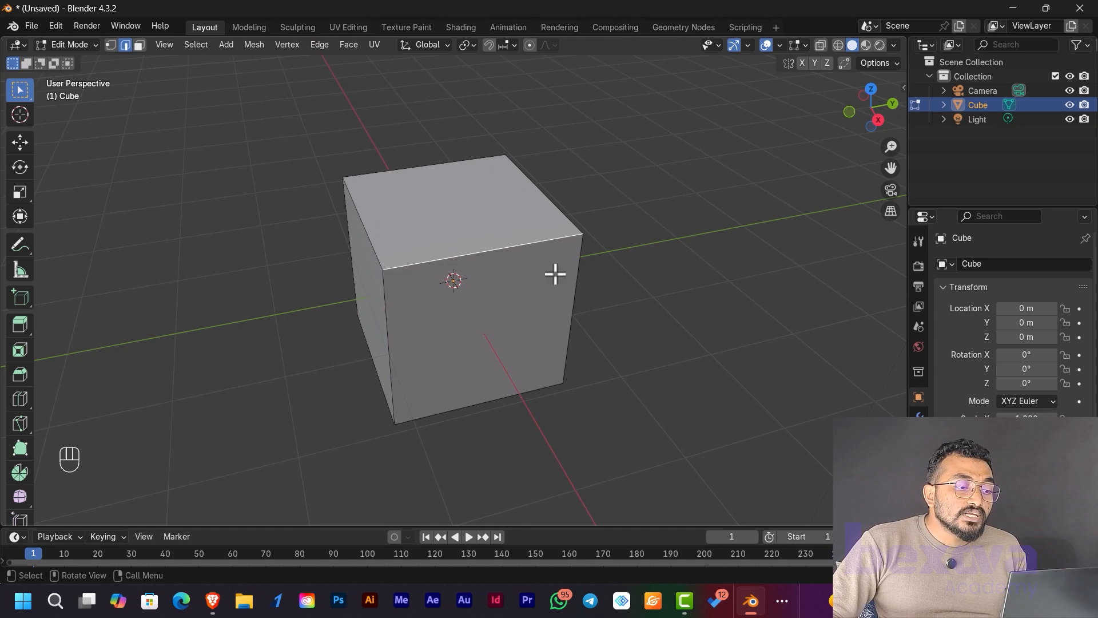
- Switch to vertex selection and select the vertices of the cube's top face together
{"action": "left_click", "coordinate": [110, 45]}
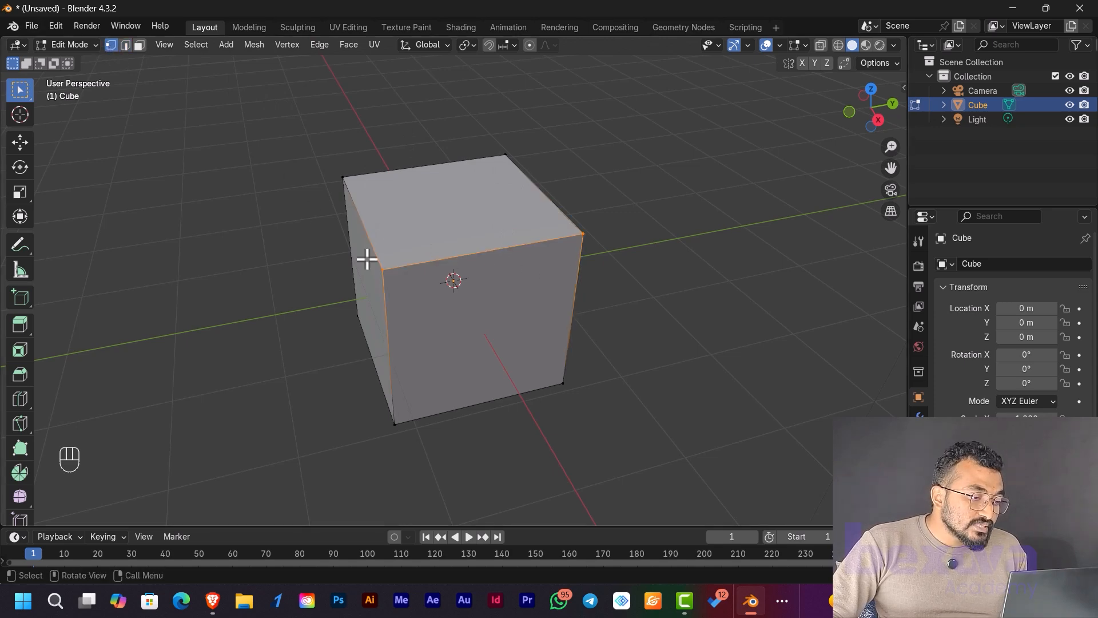
{"action": "left_click", "coordinate": [343, 177], "text": "ctrl"}
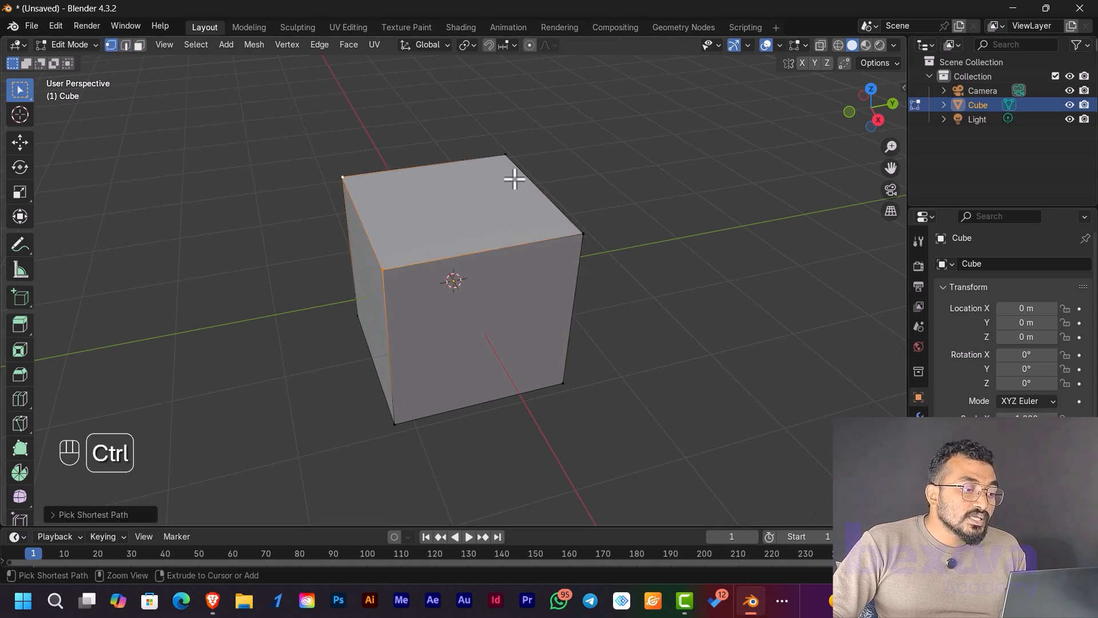
{"action": "mouse_move", "coordinate": [674, 94]}
{"action": "left_mouse_down"}
{"action": "mouse_move", "coordinate": [380, 300]}
{"action": "mouse_move", "coordinate": [301, 291]}
{"action": "left_mouse_up"}
- Switch to edge selection and add all four edges bordering the top face to the selection
{"action": "left_click", "coordinate": [125, 45]}
{"action": "left_click", "coordinate": [371, 237]}
{"action": "left_click", "coordinate": [422, 183], "text": "shift"}
{"action": "left_click", "coordinate": [554, 212], "text": "shift"}
{"action": "left_click", "coordinate": [505, 246], "text": "shift"}
- Switch to face selection, select the cube's top face as a whole, and deselect it
{"action": "left_click", "coordinate": [135, 46]}
{"action": "left_click_drag", "start_coordinate": [293, 130], "coordinate": [455, 184]}
{"action": "left_click", "coordinate": [470, 136]}
{"action": "left_click", "coordinate": [469, 219]}
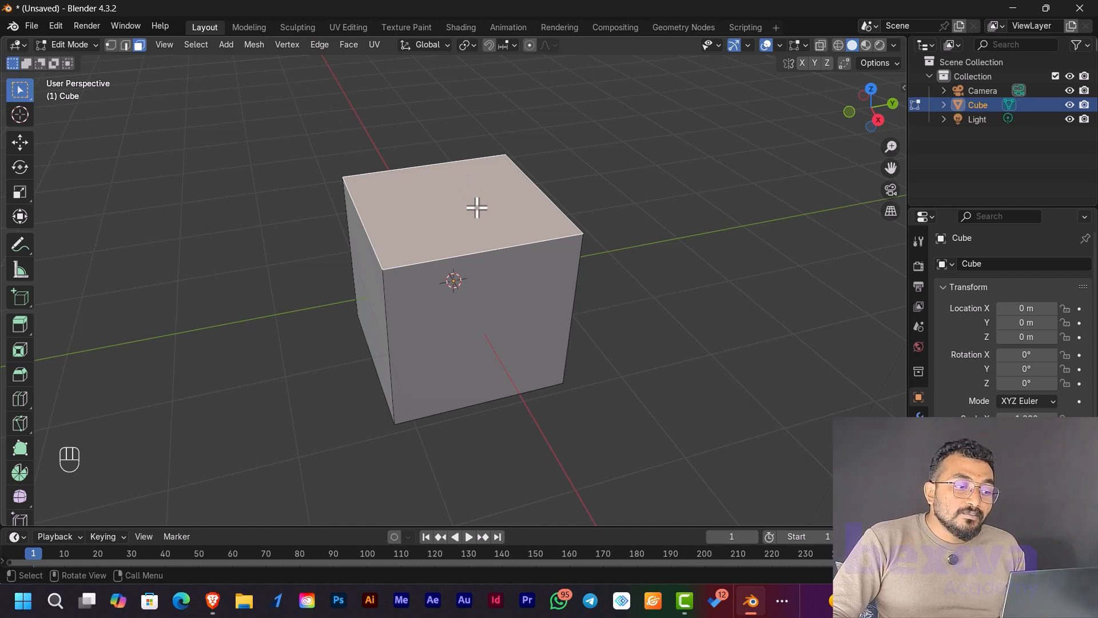
{"action": "left_click", "coordinate": [596, 240]}
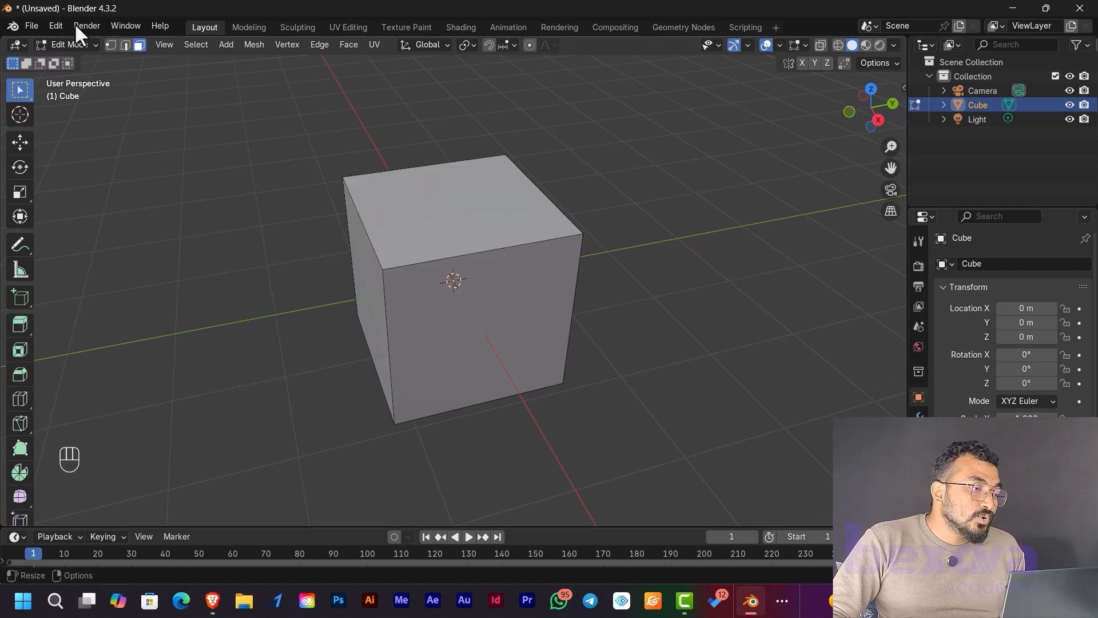
- Select one upper corner in vertex selection and the front upper edge in edge selection
{"action": "left_click", "coordinate": [110, 45]}
{"action": "left_click", "coordinate": [582, 233]}
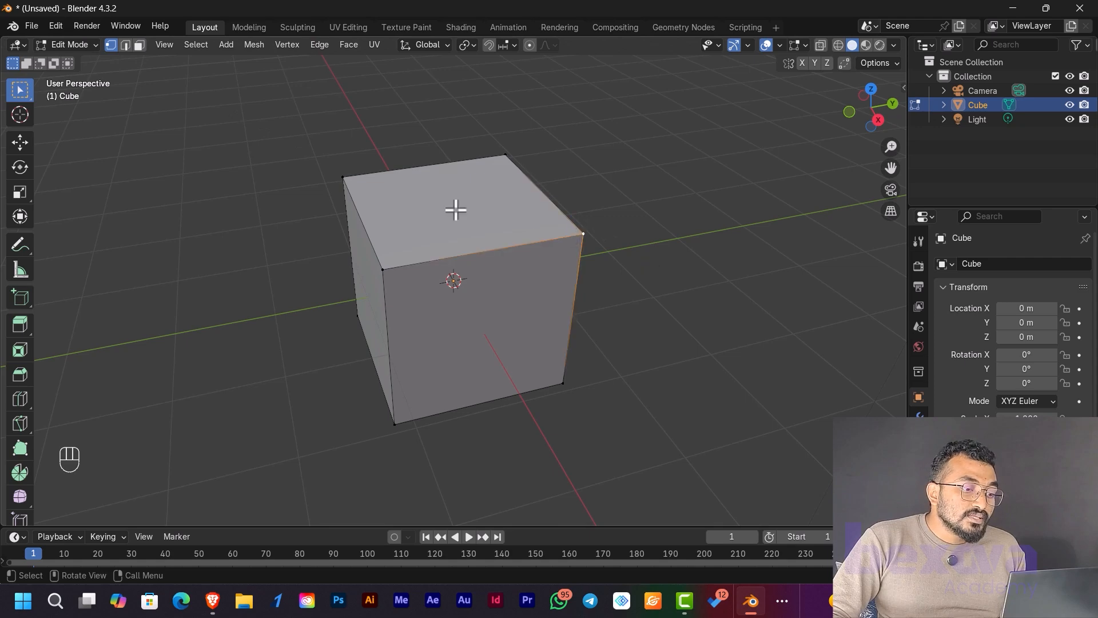
{"action": "left_click", "coordinate": [126, 45]}
{"action": "left_click", "coordinate": [500, 250]}
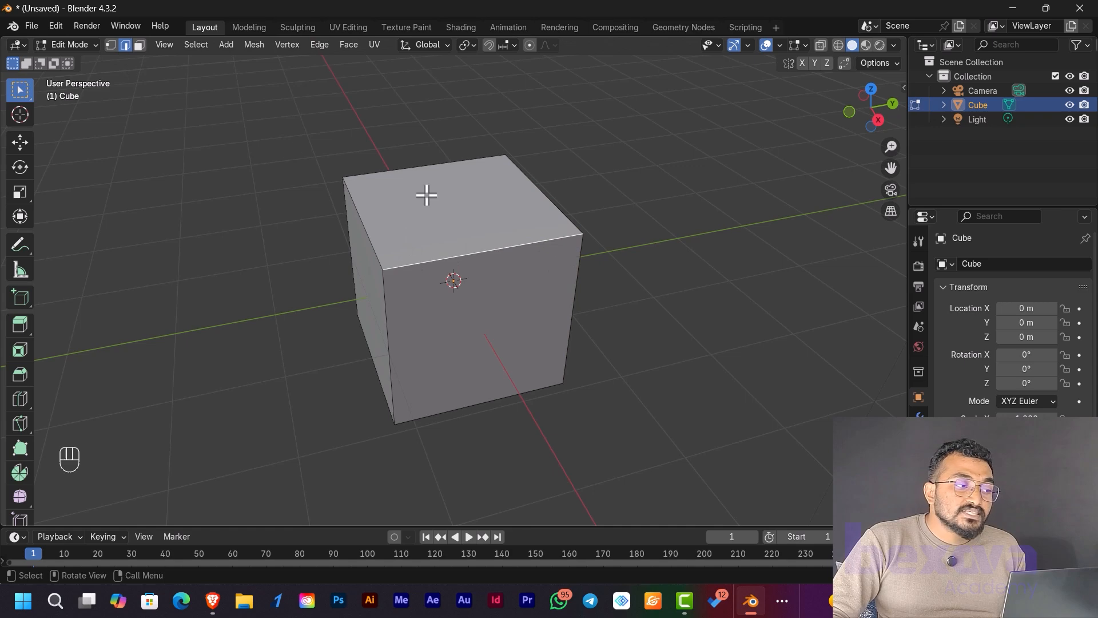
- Switch to face selection, select the cube's top face and try moving it freely, cancelling the move
{"action": "left_click", "coordinate": [139, 46]}
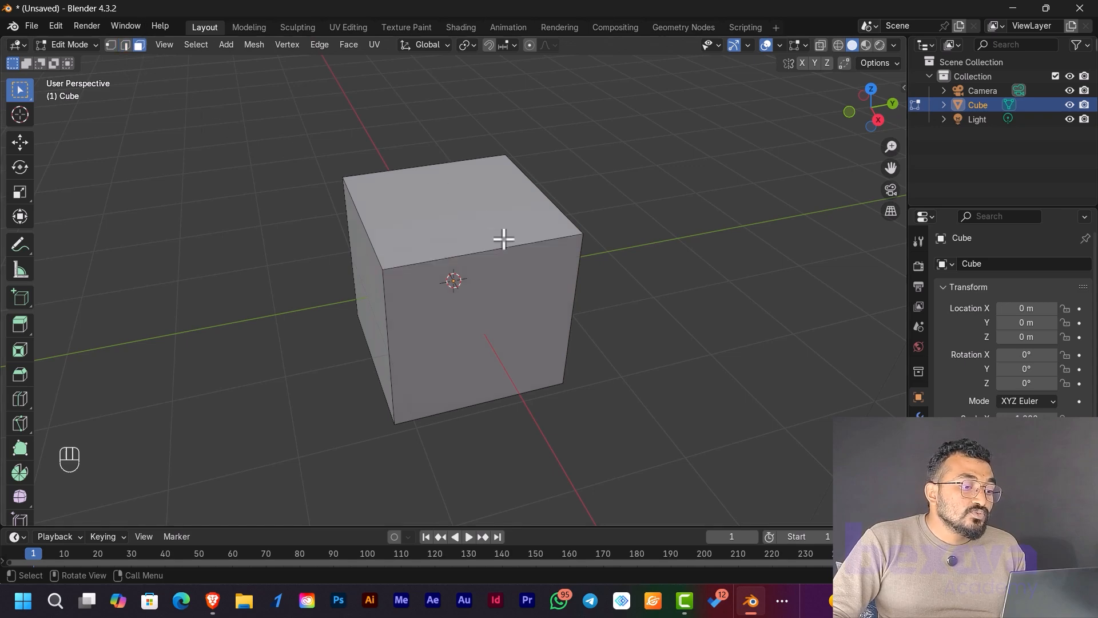
{"action": "left_click", "coordinate": [467, 222]}
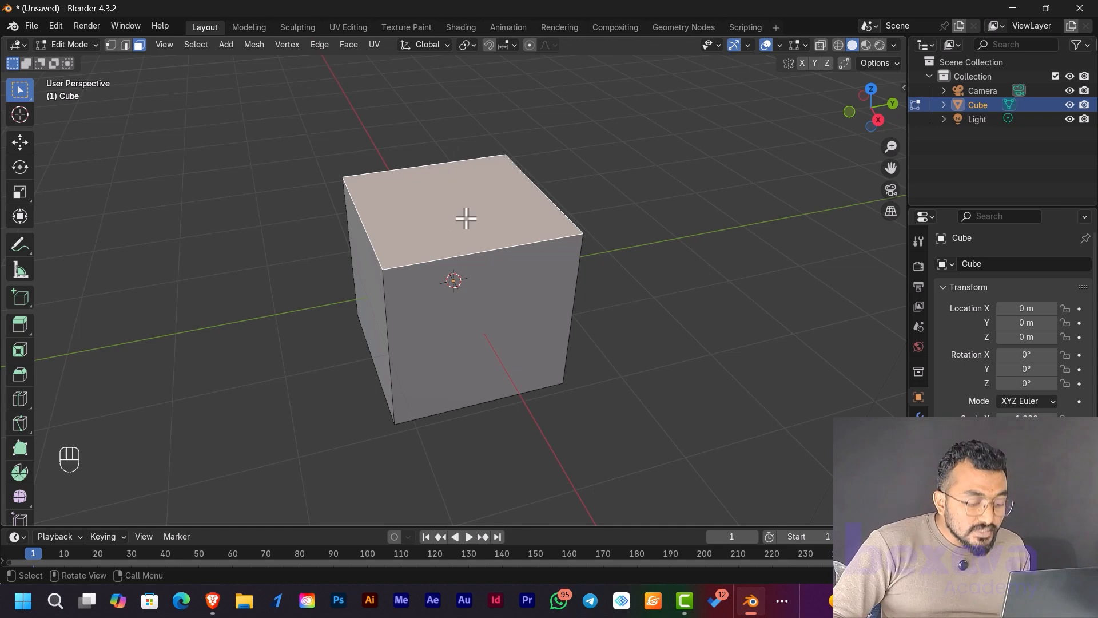
{"action": "key", "text": "g"}
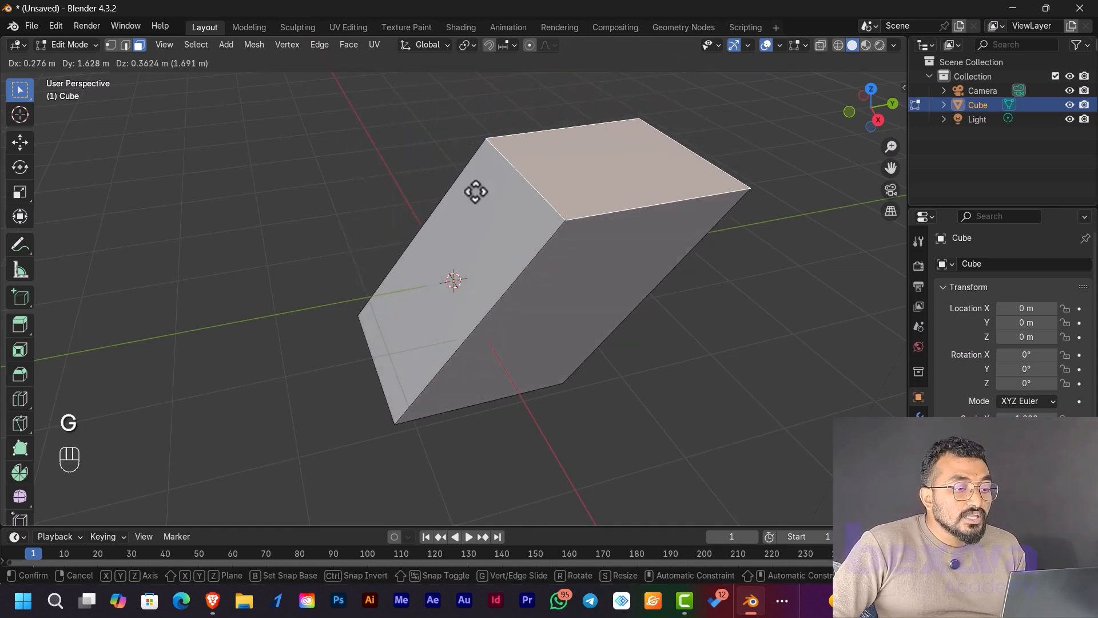
{"action": "right_click", "coordinate": [534, 255]}
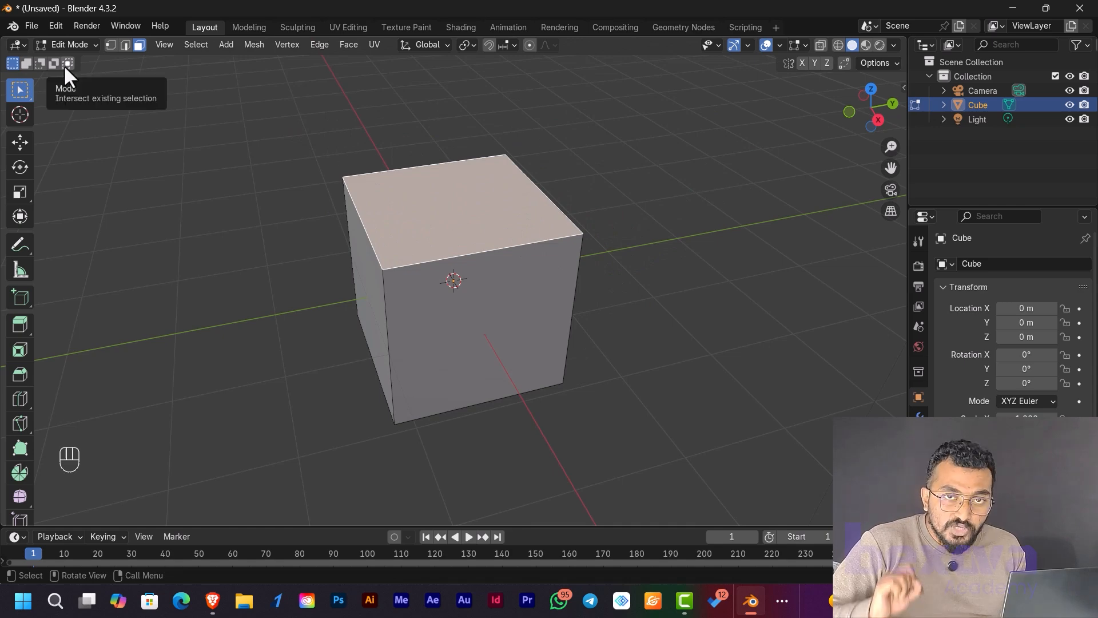
- Go through edge, face and vertex selection in turn, picking the top face and finally one upper corner vertex of the cube
{"action": "left_click", "coordinate": [125, 46]}
{"action": "left_click", "coordinate": [584, 236]}
{"action": "left_click", "coordinate": [584, 232]}
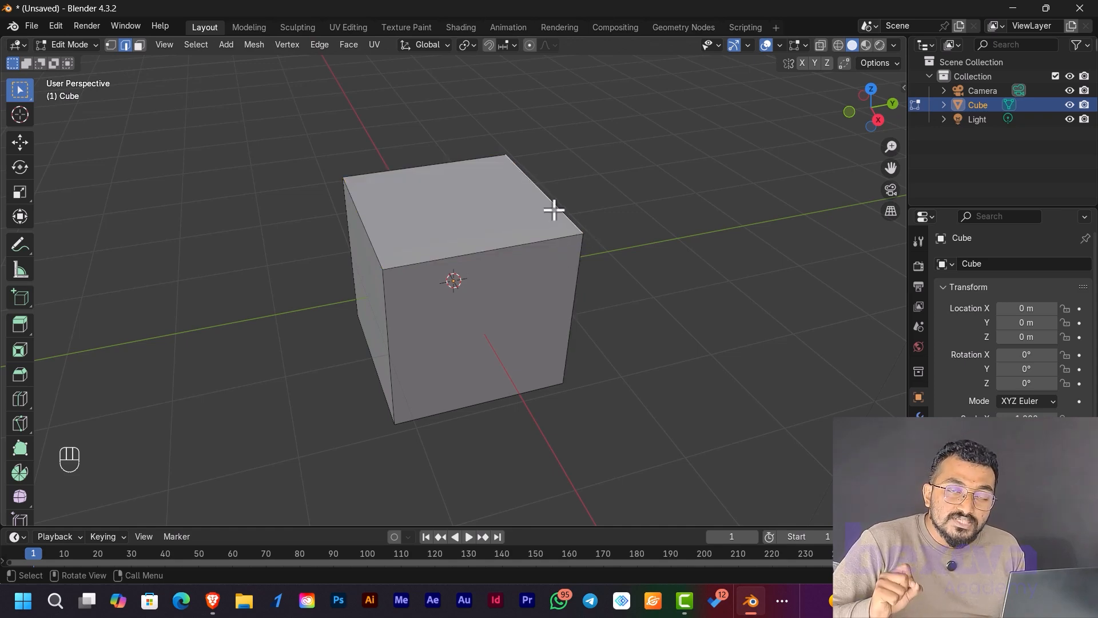
{"action": "left_click", "coordinate": [140, 46]}
{"action": "left_click", "coordinate": [440, 204]}
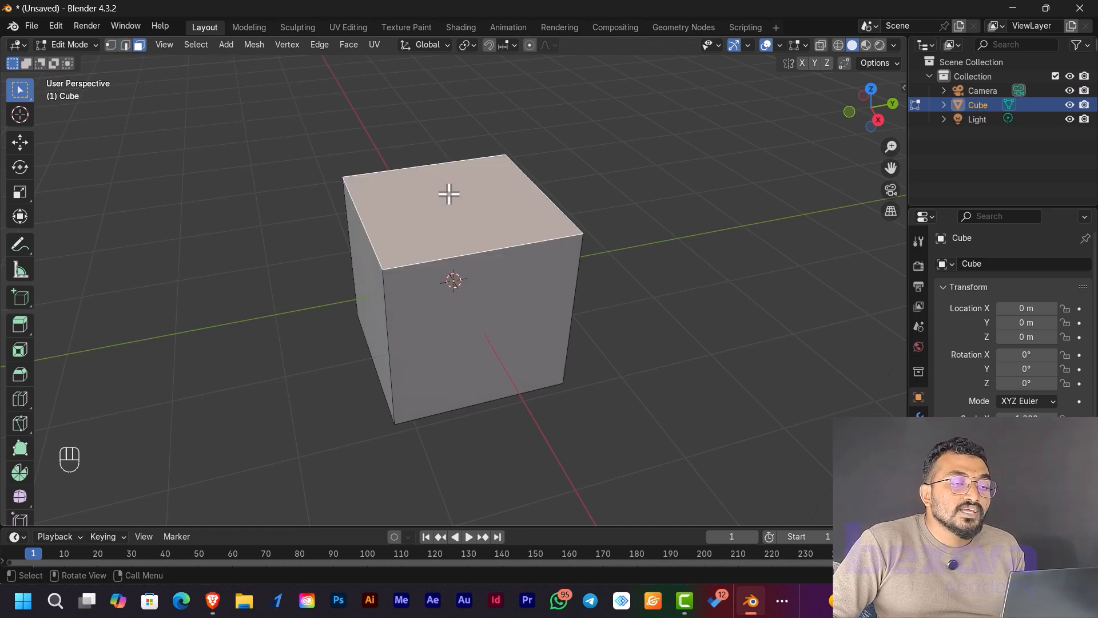
{"action": "left_click", "coordinate": [110, 46]}
{"action": "left_click", "coordinate": [588, 237]}
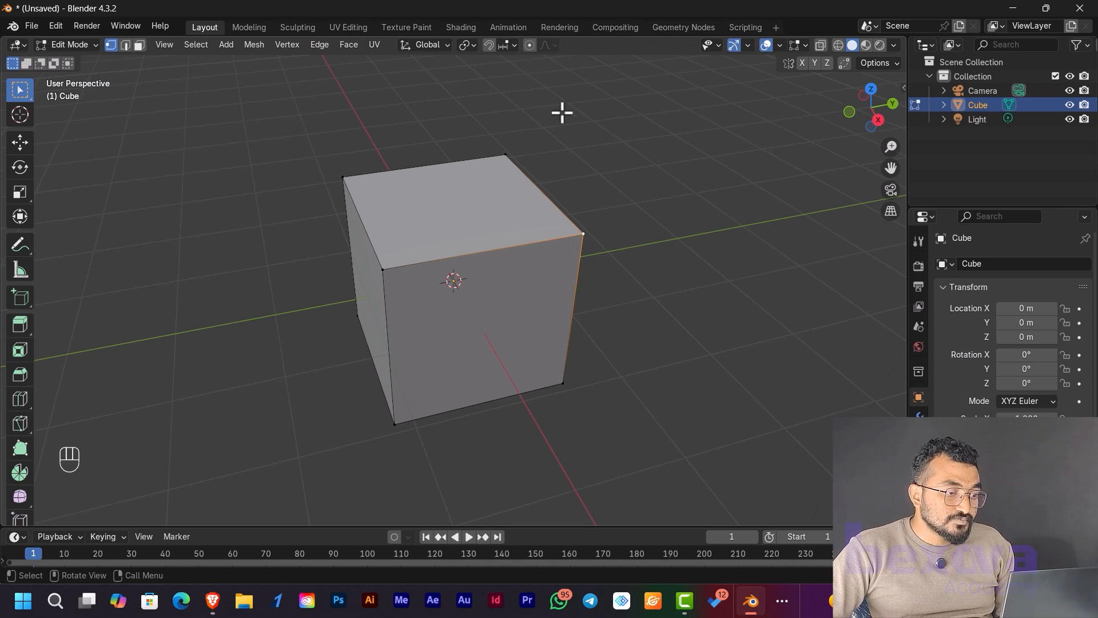
- Advance the timeline to frame 4 and toggle the cube repeatedly between Edit Mode and Object Mode, ending in Object Mode
{"action": "scroll", "coordinate": [595, 243], "scroll_direction": "down", "scroll_amount": 3, "text": "alt"}
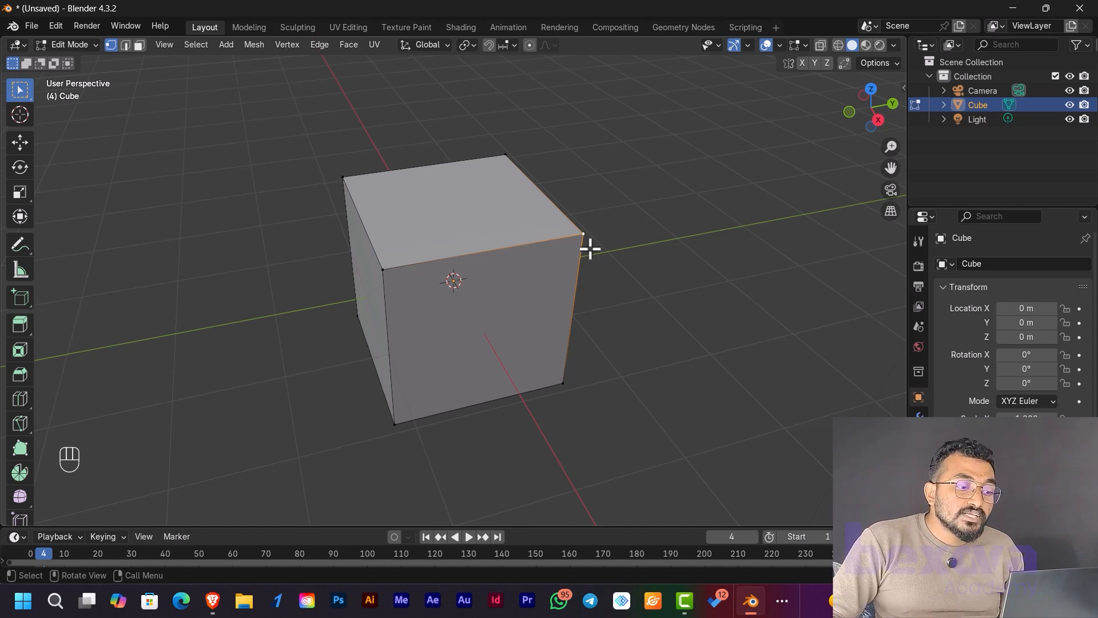
{"action": "key", "text": "Tab"}
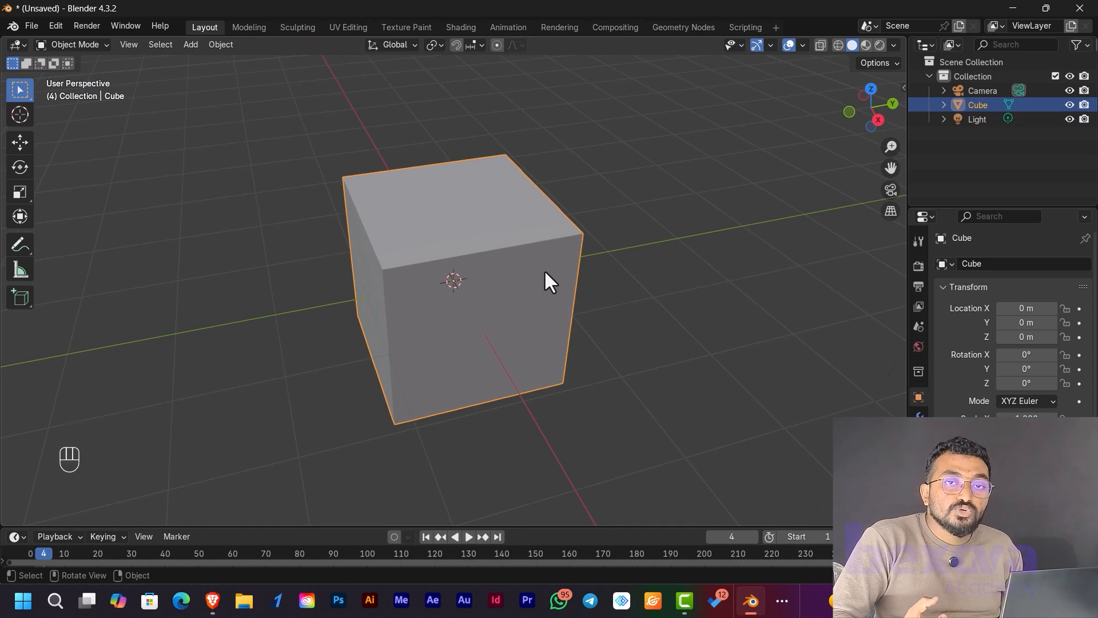
{"action": "key", "text": "Tab"}
{"action": "key", "text": "Tab"}
{"action": "key", "text": "Tab"}
{"action": "key", "text": "Tab"}
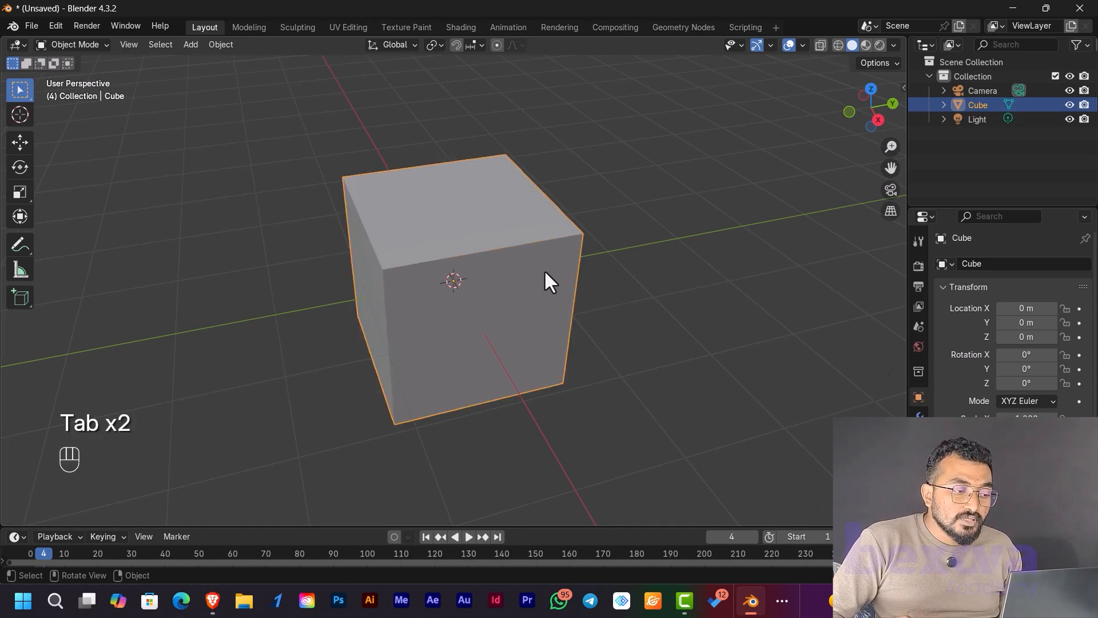
{"action": "key", "text": "Tab"}
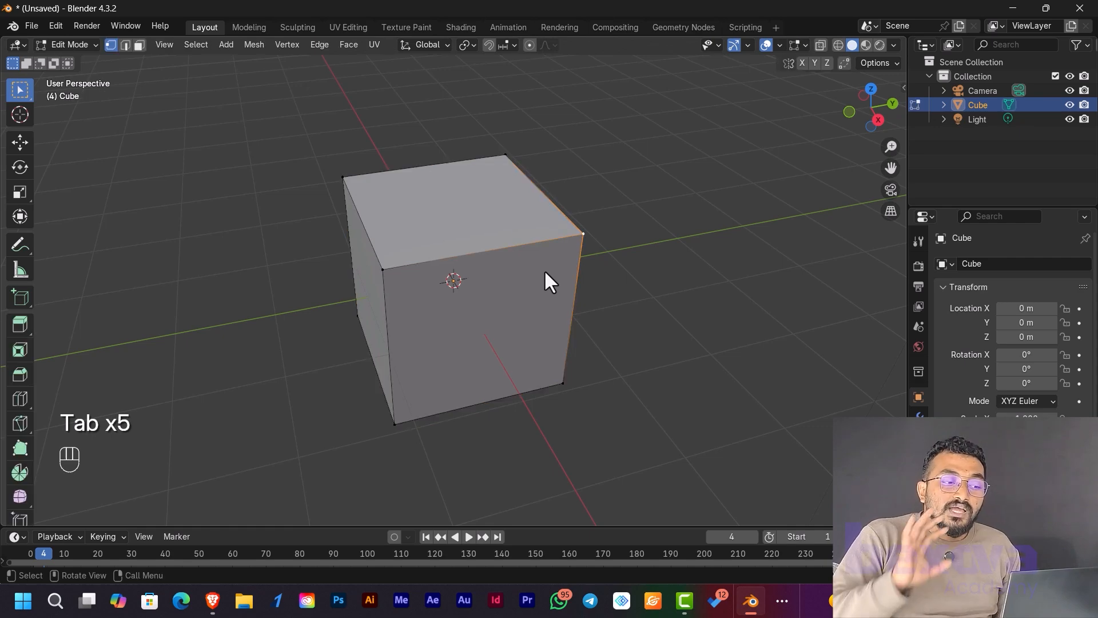
{"action": "key", "text": "Tab"}
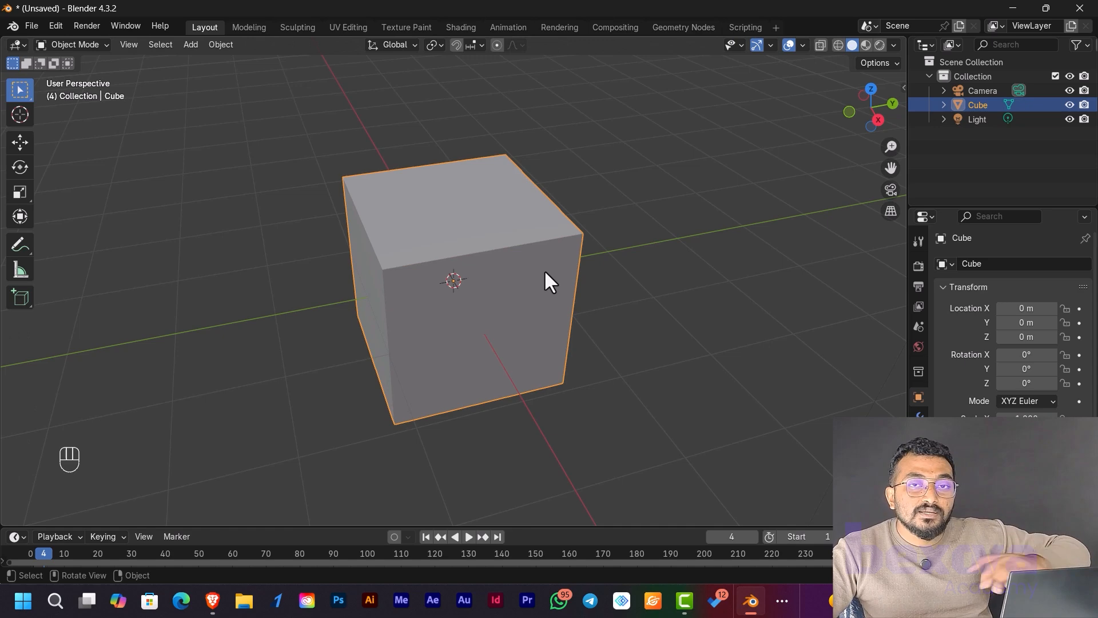
- Try rotating the cube freely twice in the perspective view, cancelling each rotation
{"action": "scroll", "coordinate": [509, 284], "scroll_direction": "down", "scroll_amount": 3}
{"action": "middle_click_drag", "start_coordinate": [537, 329], "coordinate": [623, 310]}
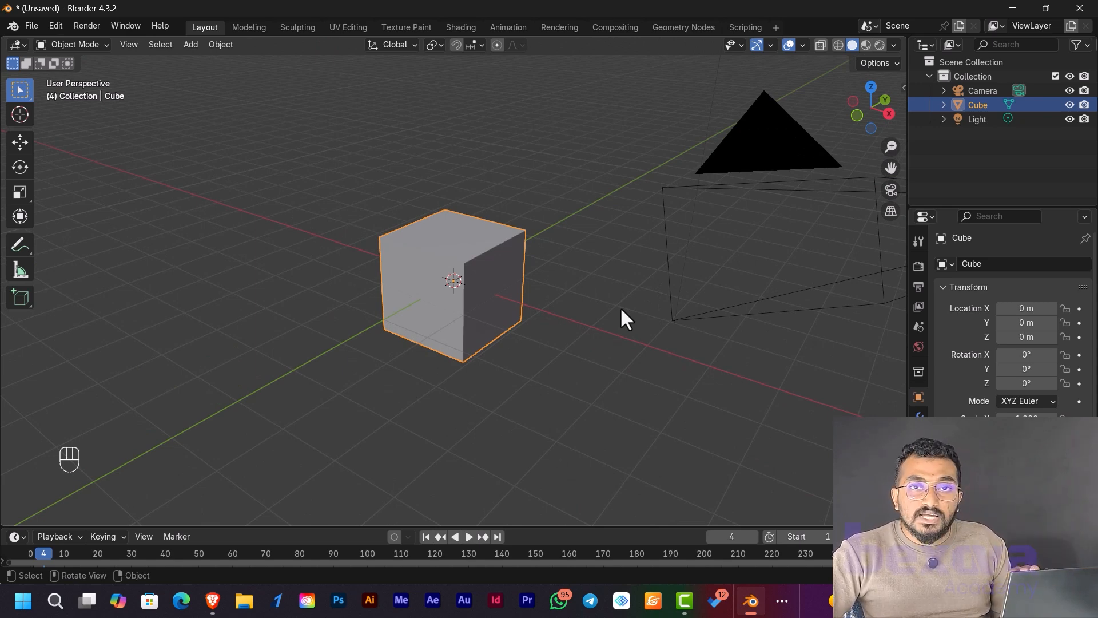
{"action": "key", "text": "r"}
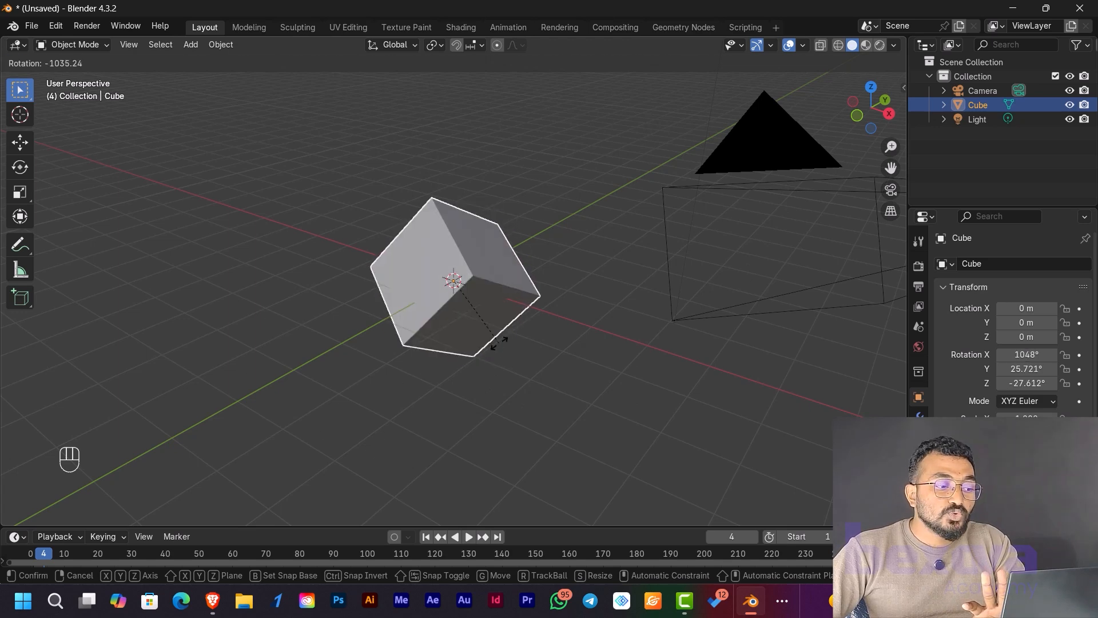
{"action": "key", "text": "Escape"}
{"action": "right_click", "coordinate": [446, 289]}
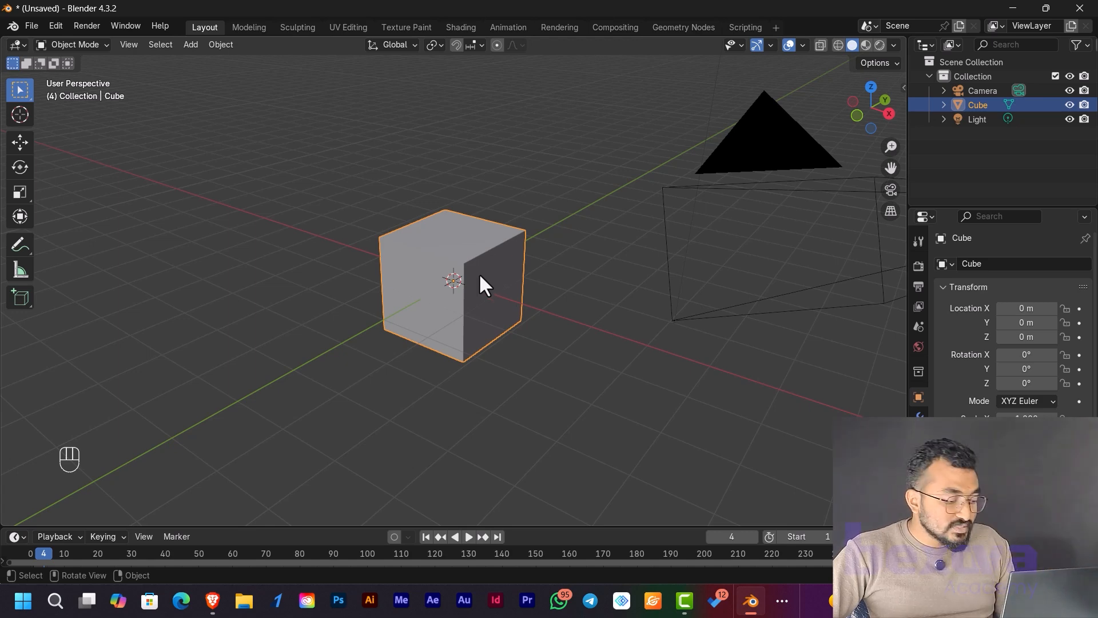
{"action": "key", "text": "r"}
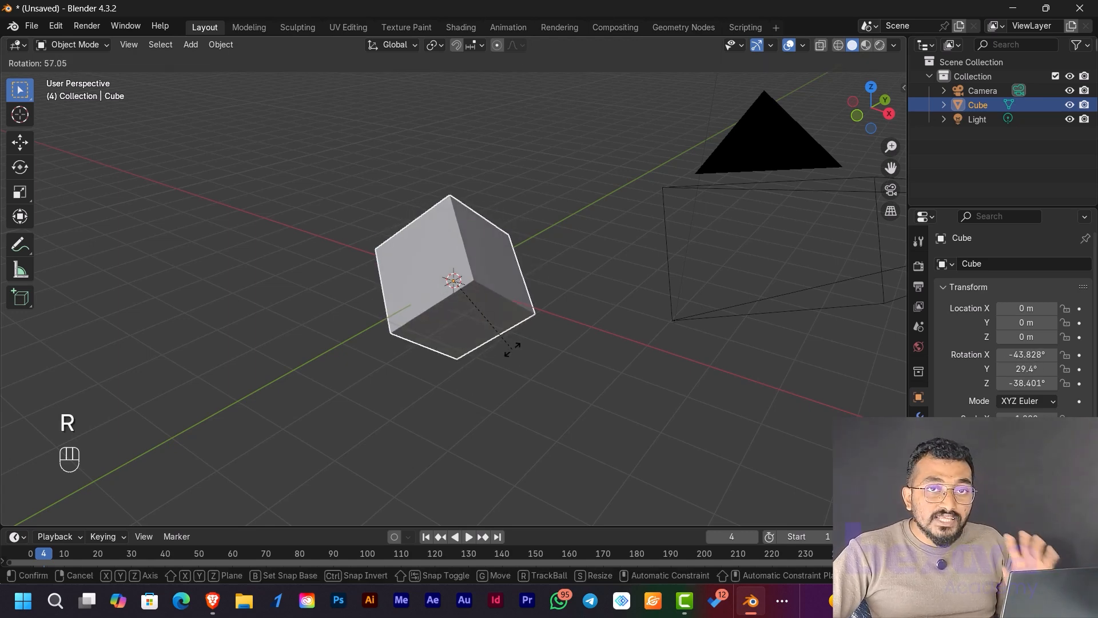
{"action": "right_click", "coordinate": [513, 346]}
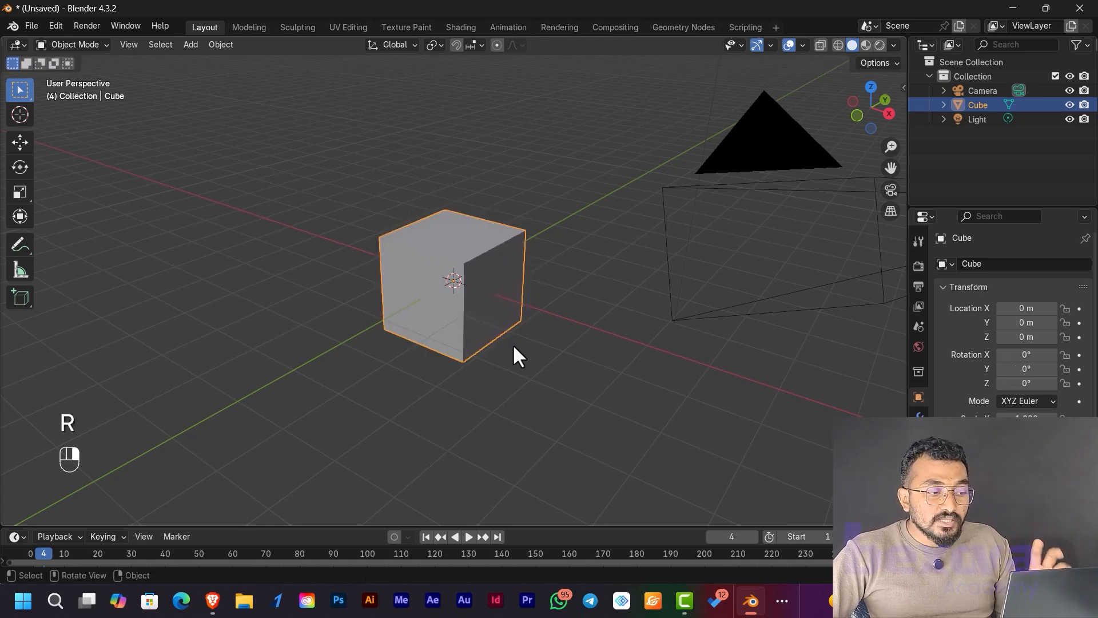
{"action": "right_click", "coordinate": [646, 192]}
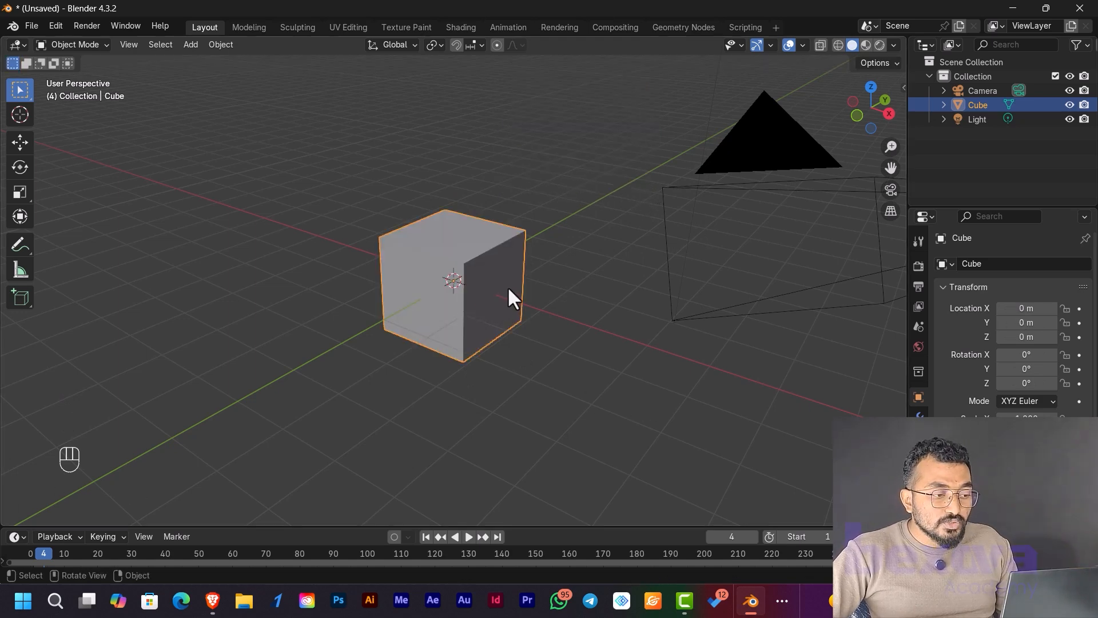
- Start rotating the cube, switch to moving it freely toward the camera, and undo the placed move
{"action": "key", "text": "r"}
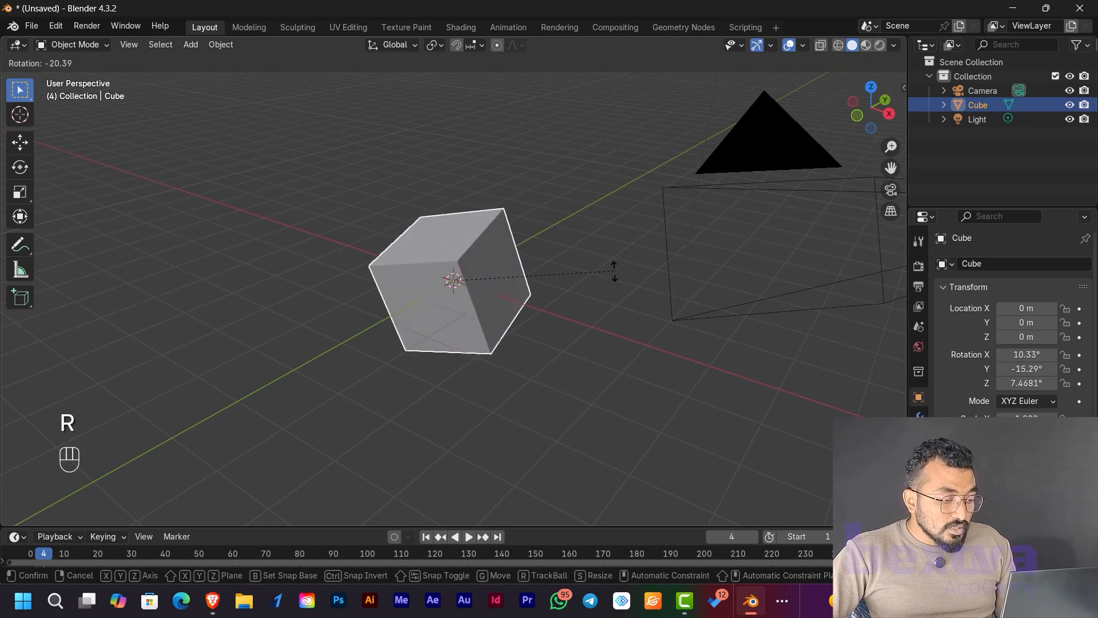
{"action": "key", "text": "g"}
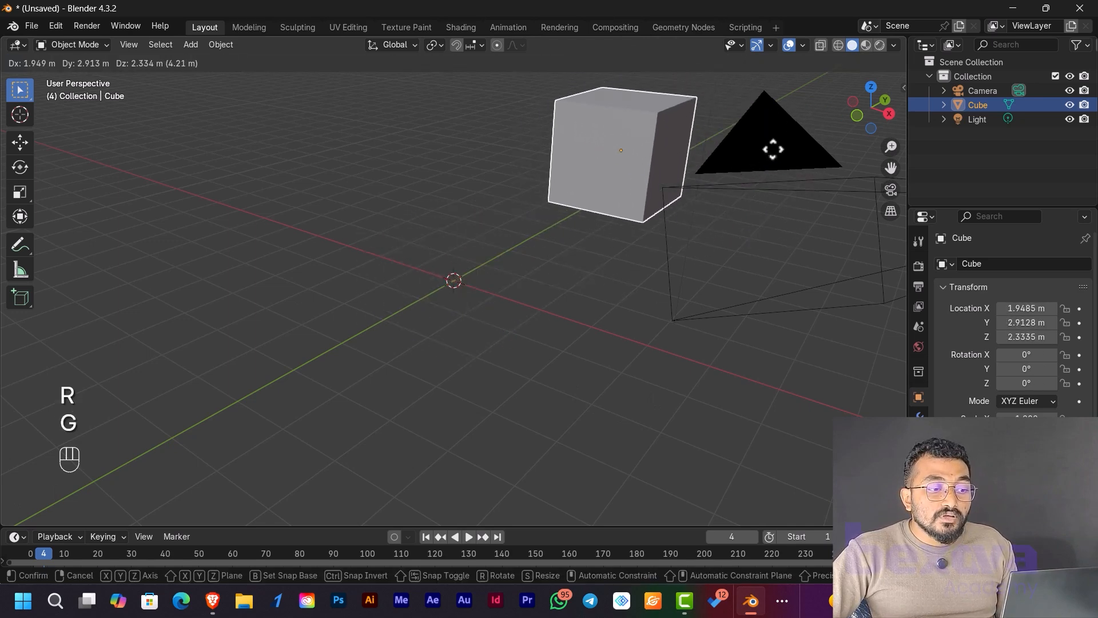
{"action": "left_click", "coordinate": [773, 151]}
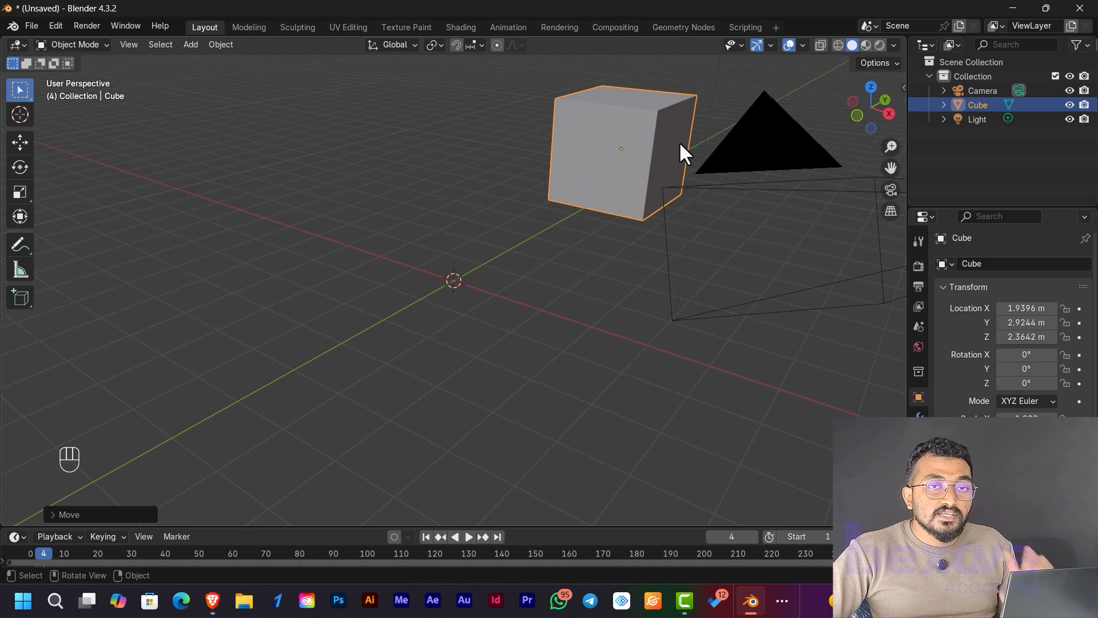
{"action": "key", "text": "ctrl+z"}
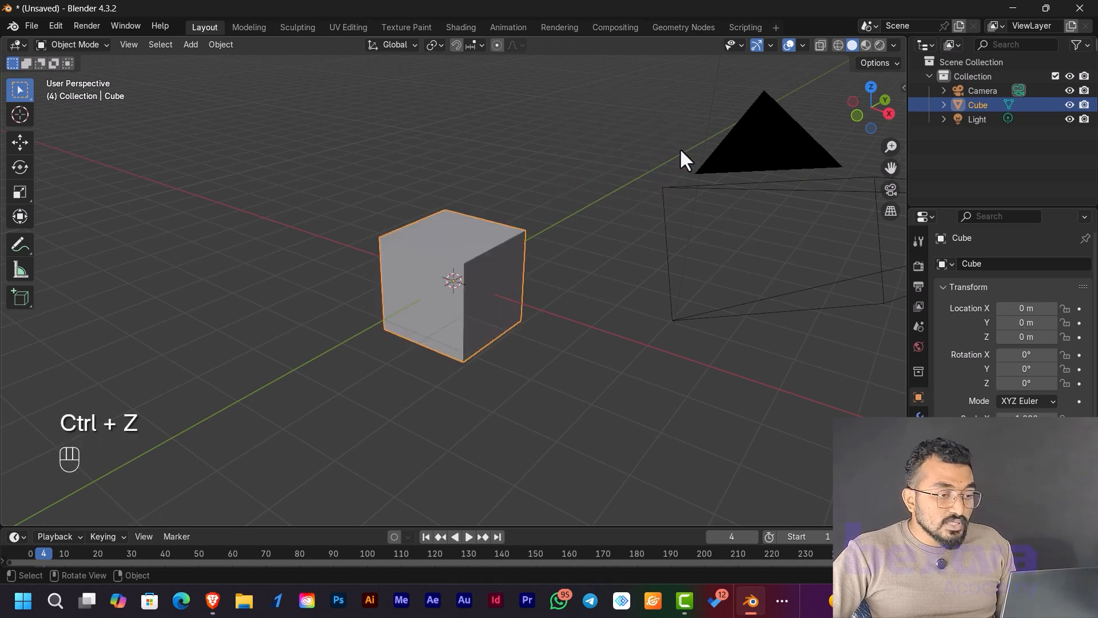
- Repeat the free rotation of the cube in perspective twice more, cancelling both attempts
{"action": "key", "text": "r"}
{"action": "right_click", "coordinate": [489, 274]}
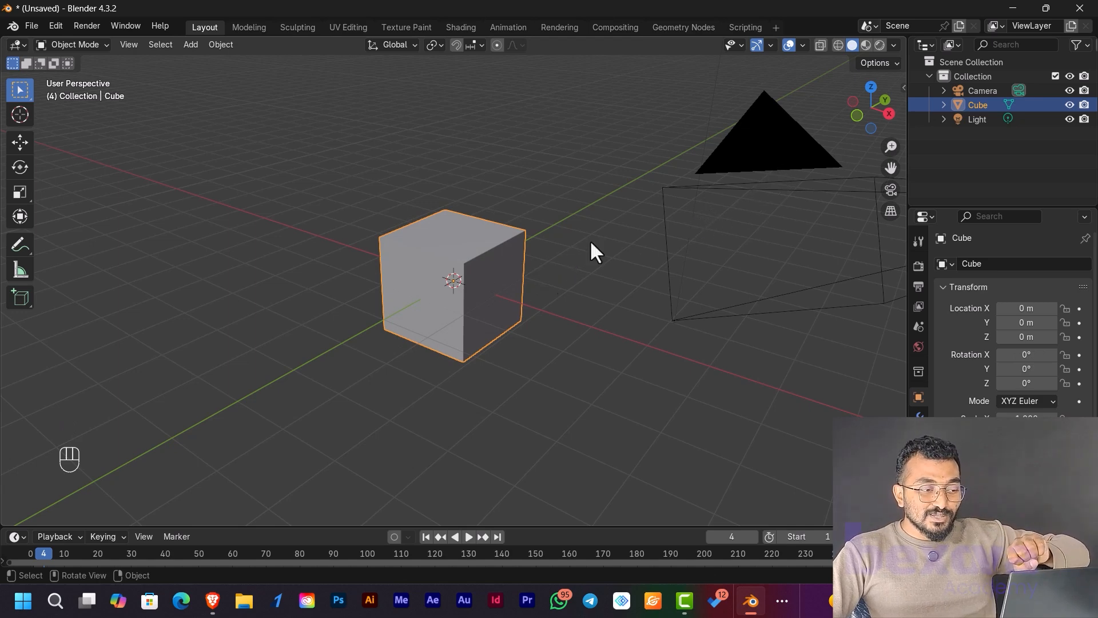
{"action": "key", "text": "r"}
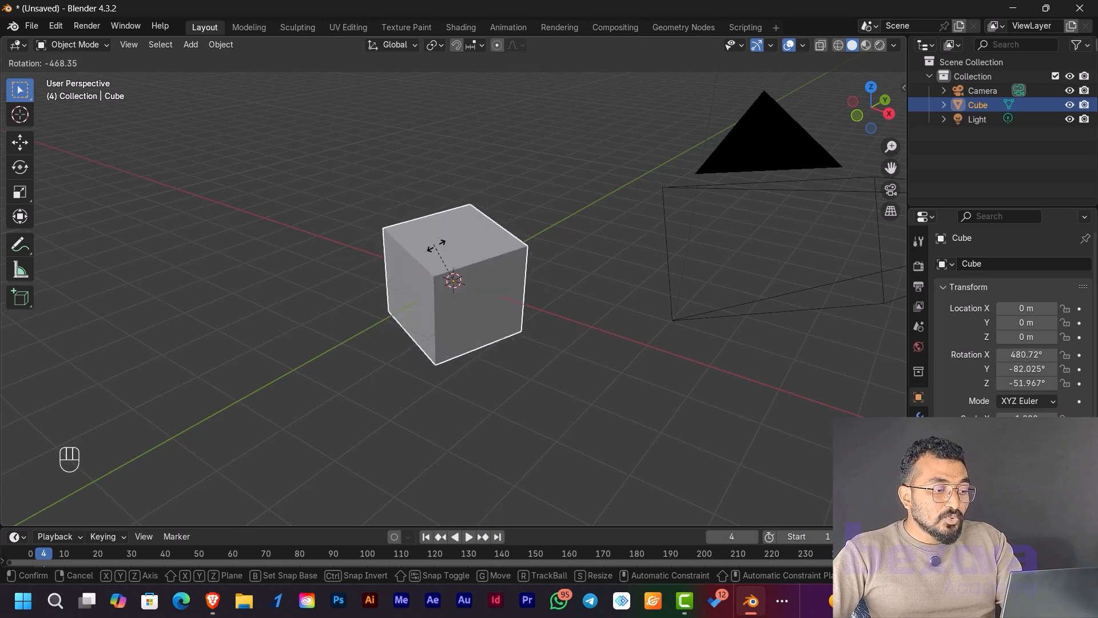
{"action": "right_click", "coordinate": [466, 284]}
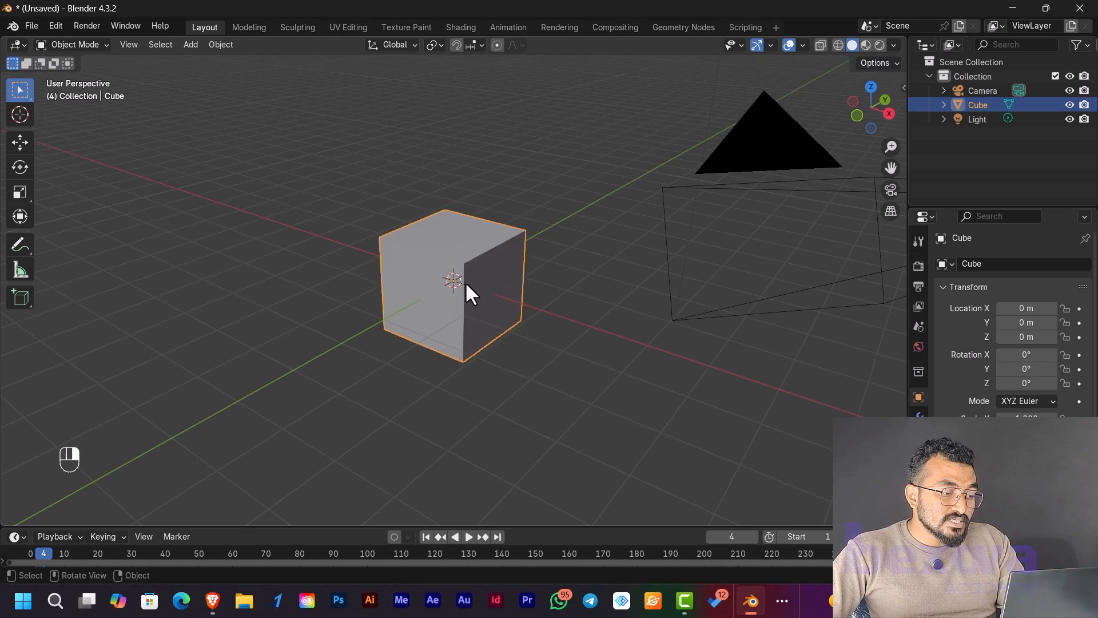
- Try rotating the cube in the front orthographic view, cancel the rotation and return to a perspective view
{"action": "left_click", "coordinate": [856, 117]}
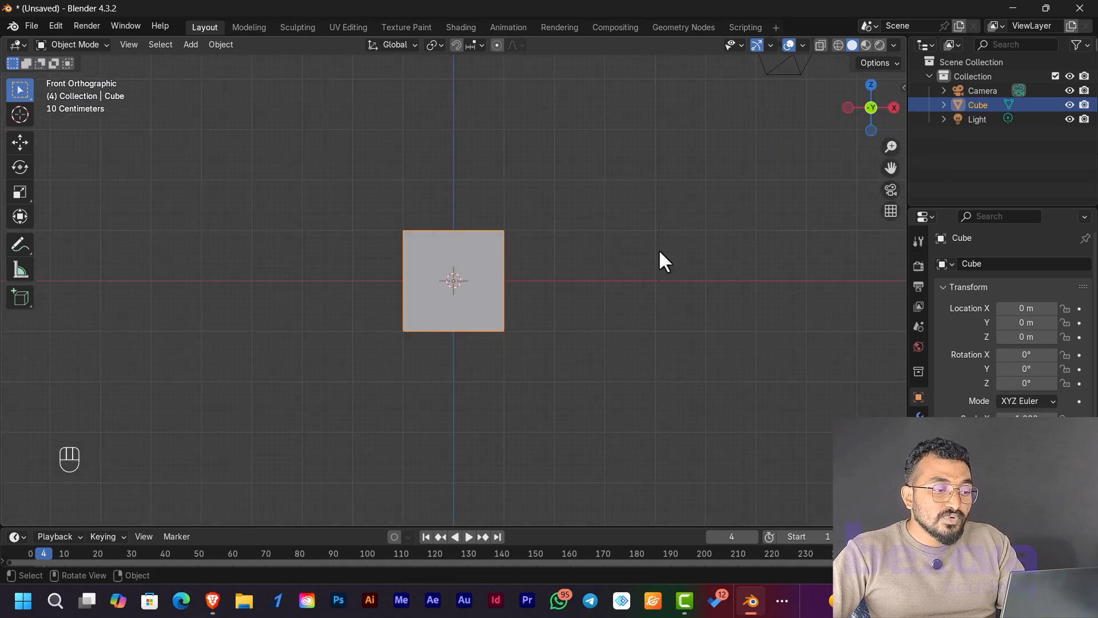
{"action": "key", "text": "r"}
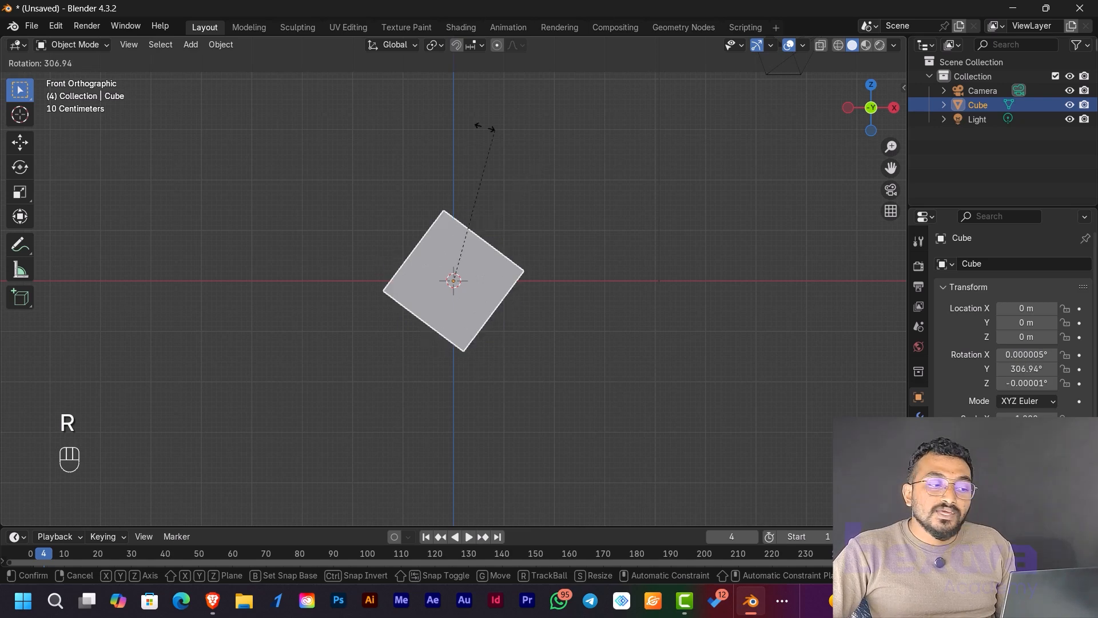
{"action": "right_click", "coordinate": [493, 168]}
{"action": "middle_click_drag", "start_coordinate": [754, 290], "coordinate": [718, 303]}
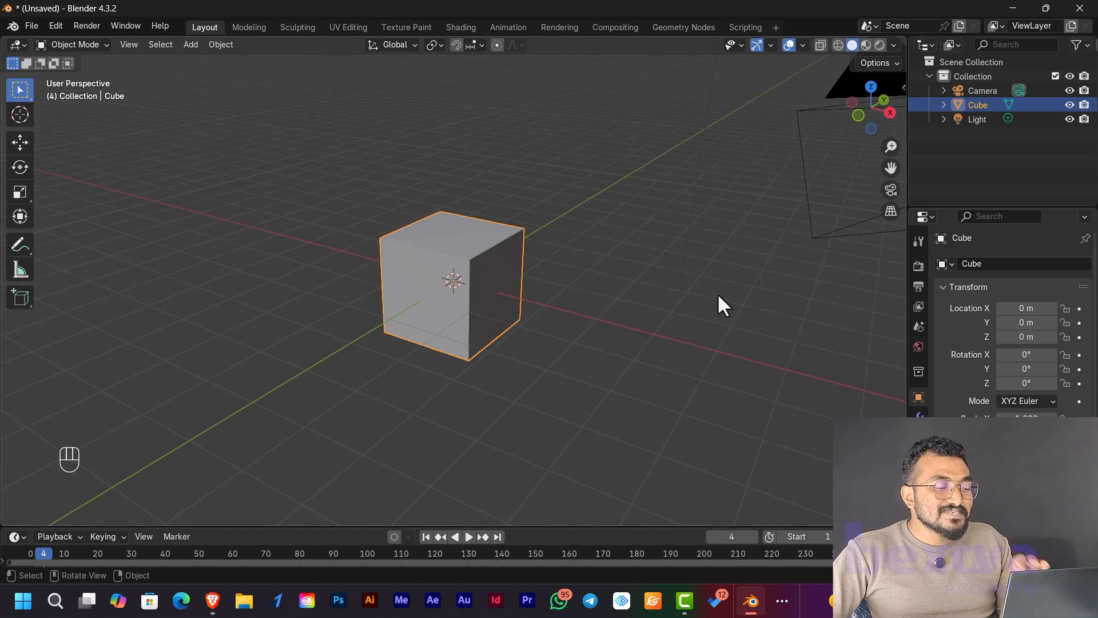
- Try rotating the cube constrained to the global Z, Y and X axes in turn, cancelling the rotation
{"action": "key", "text": "r"}
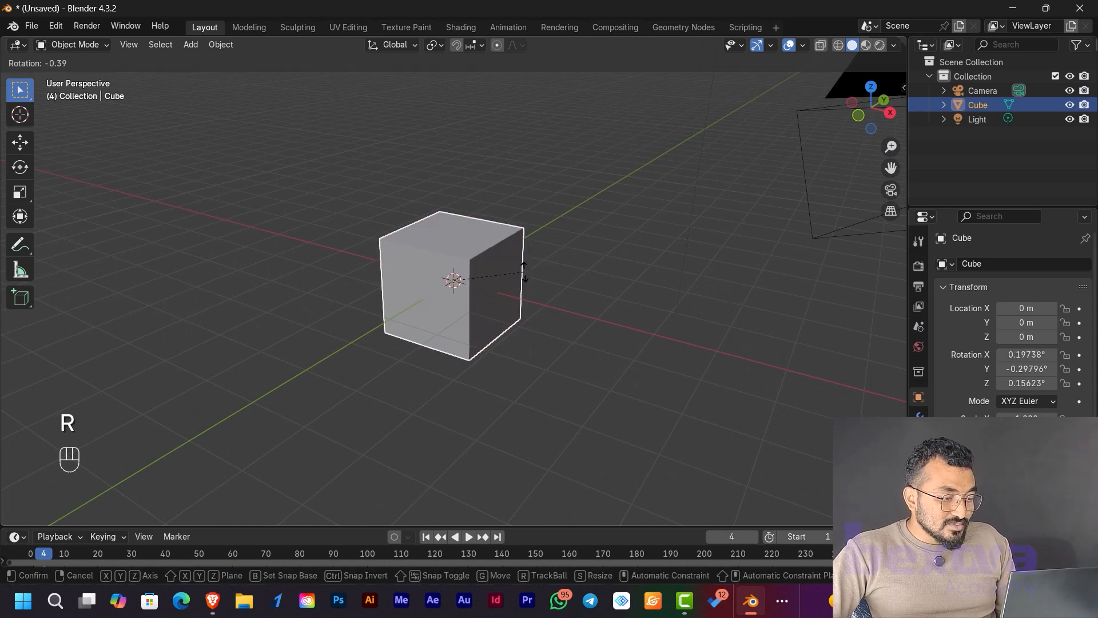
{"action": "key", "text": "z"}
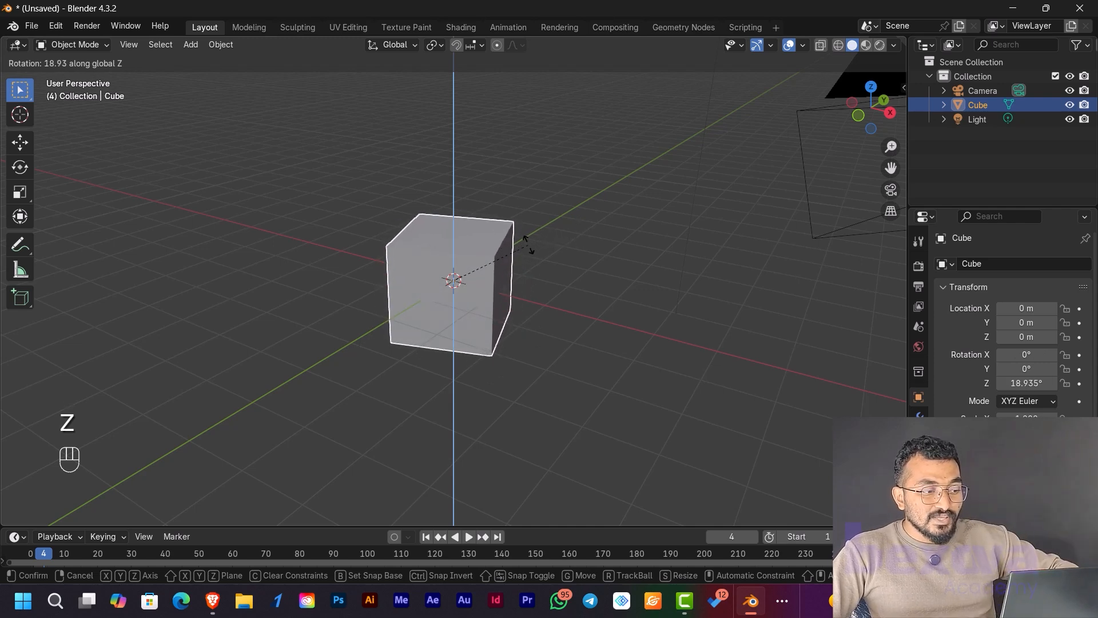
{"action": "key", "text": "y"}
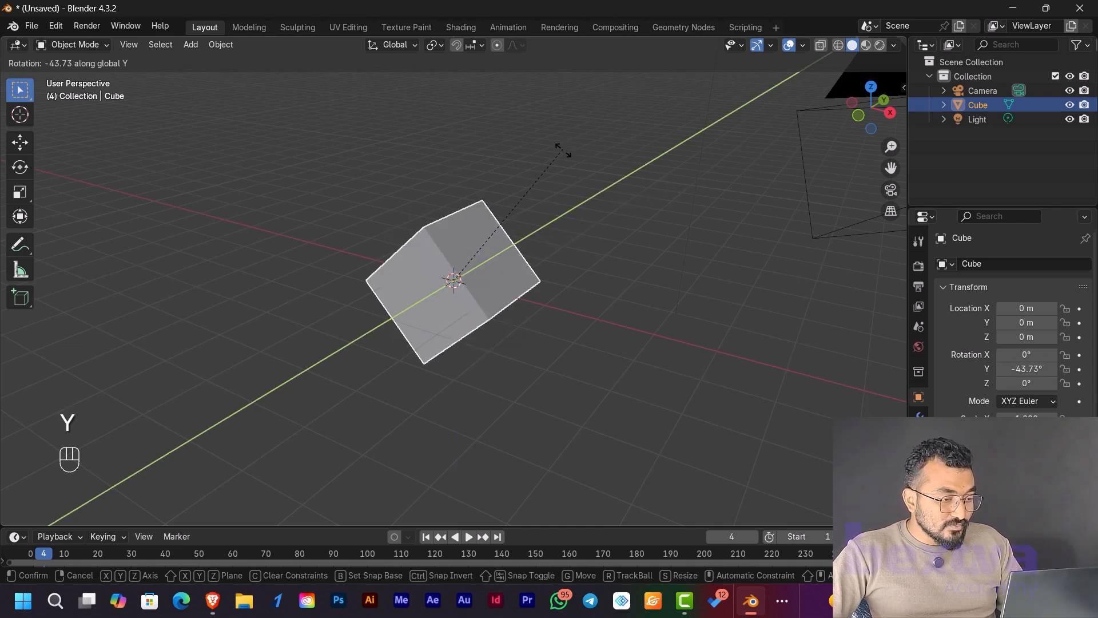
{"action": "key", "text": "x"}
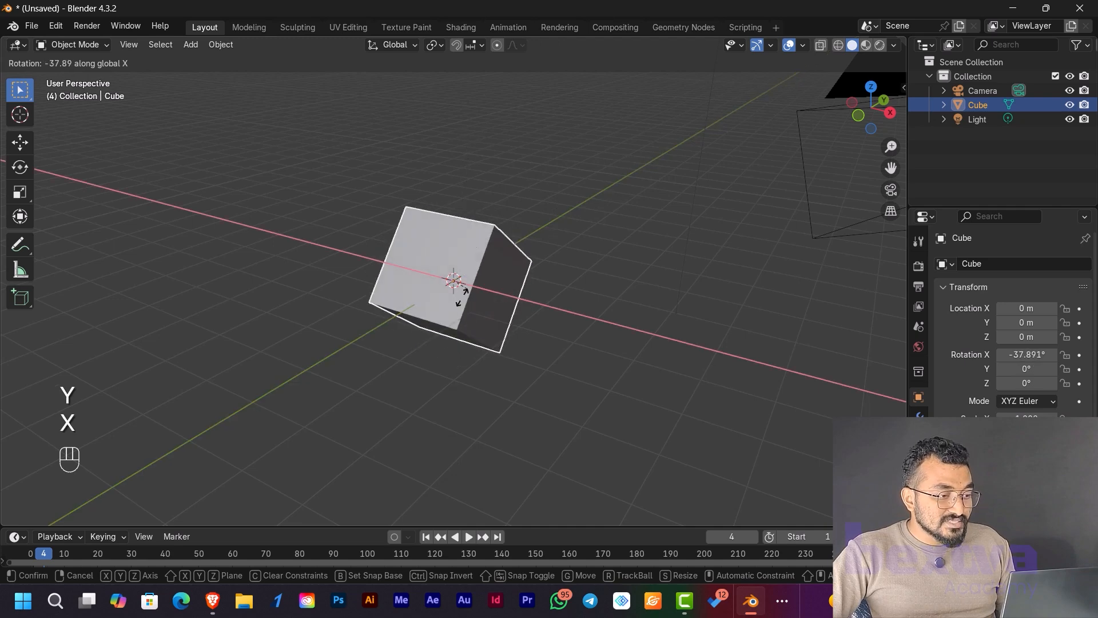
{"action": "right_click", "coordinate": [548, 238]}
- Enter Edit Mode, clear the vertex selection, and box-select the cube's visible faces using face selection
{"action": "key", "text": "Tab"}
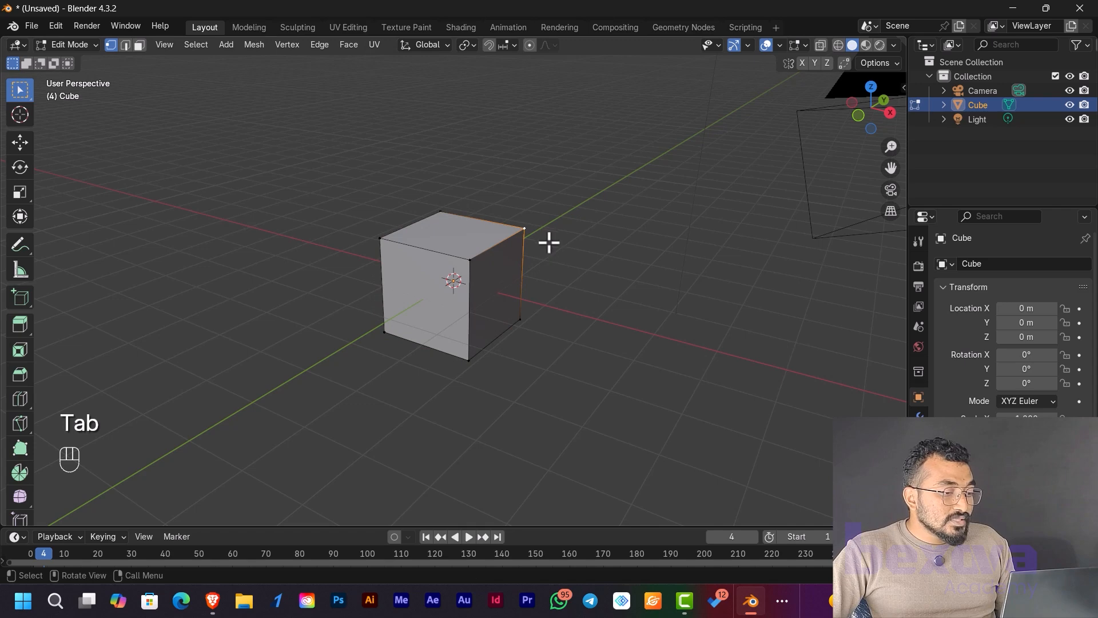
{"action": "left_click_drag", "start_coordinate": [593, 194], "coordinate": [629, 208]}
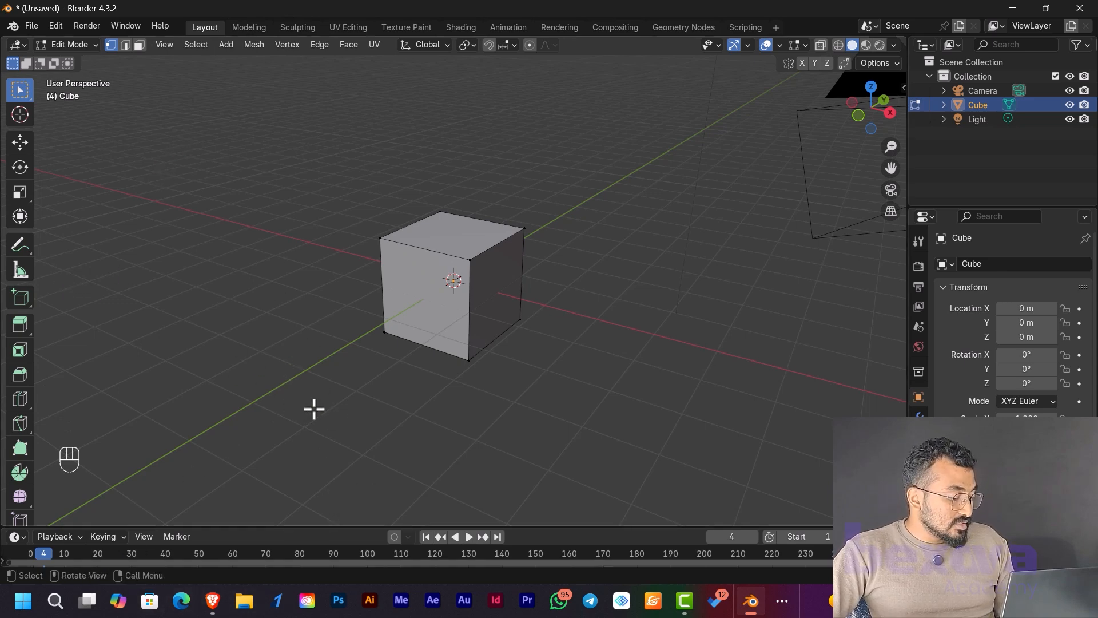
{"action": "key", "text": "3"}
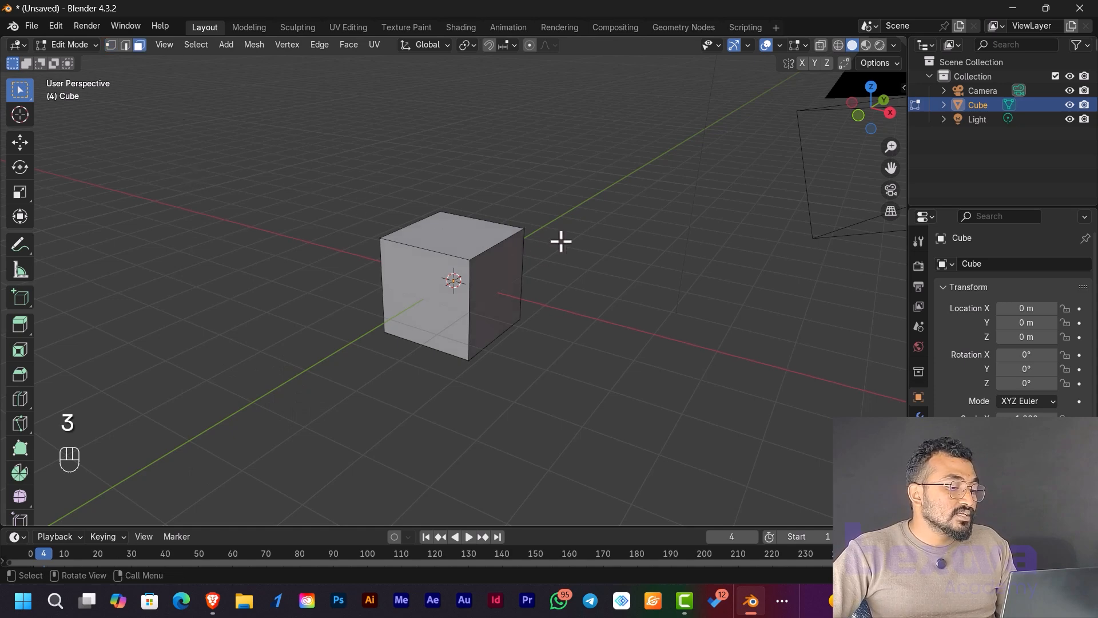
{"action": "left_click_drag", "start_coordinate": [555, 219], "coordinate": [466, 389]}
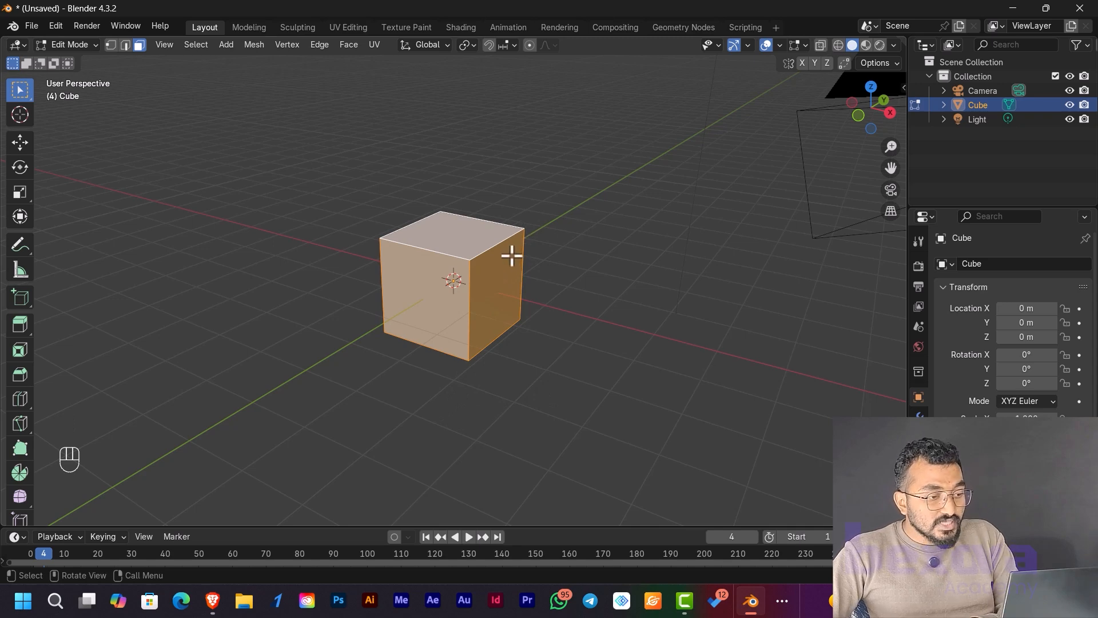
- Examine the cube from the front and right orthographic views and from stepped view angles, ending in perspective
{"action": "key", "text": "KP_3"}
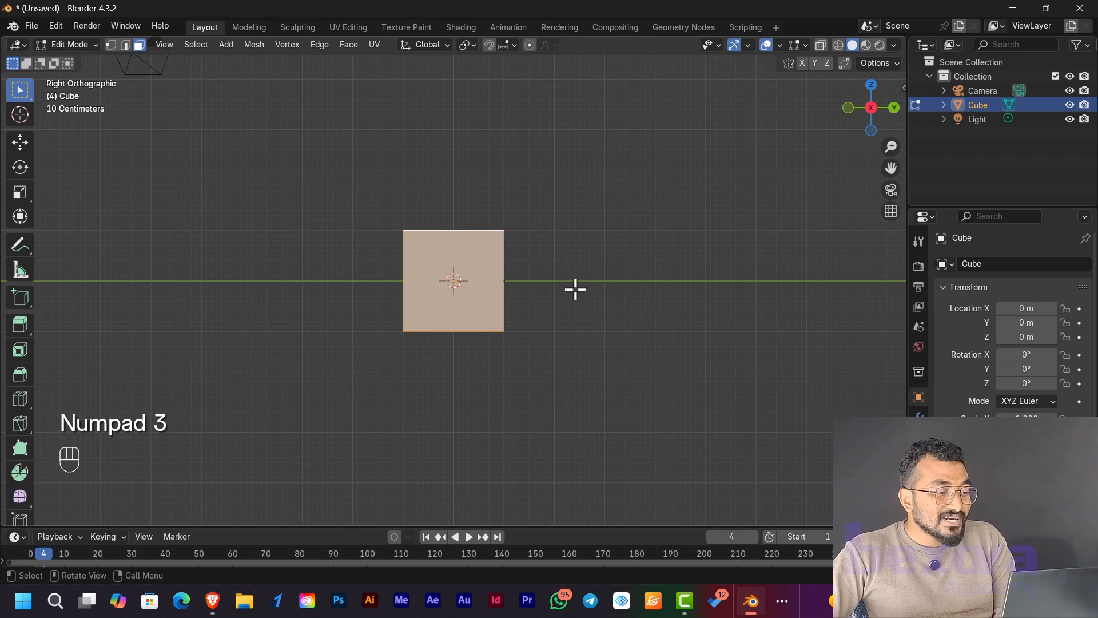
{"action": "key", "text": "KP_1"}
{"action": "key", "text": "KP_3"}
{"action": "key", "text": "KP_8"}
{"action": "key", "text": "KP_2"}
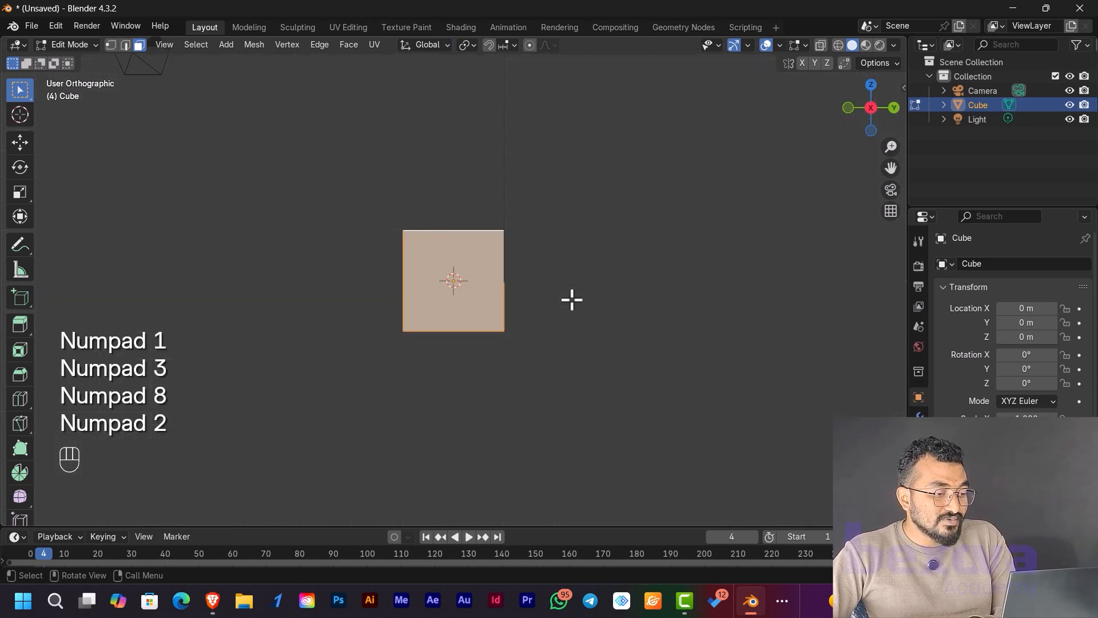
{"action": "key", "text": "KP_4"}
{"action": "key", "text": "KP_3"}
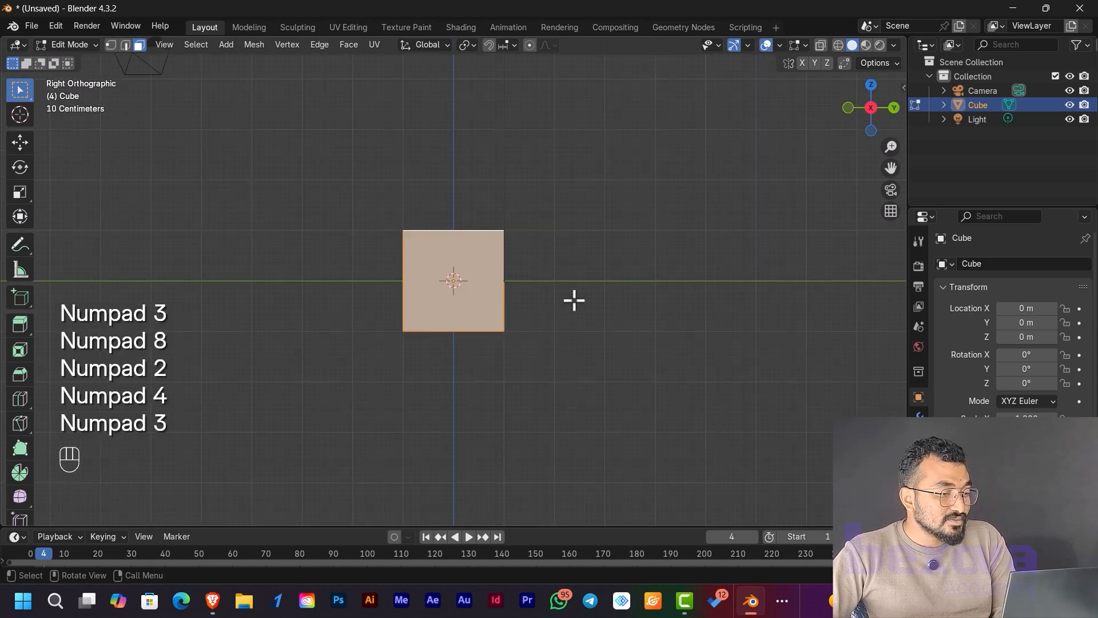
{"action": "middle_click_drag", "start_coordinate": [458, 316], "coordinate": [614, 271]}
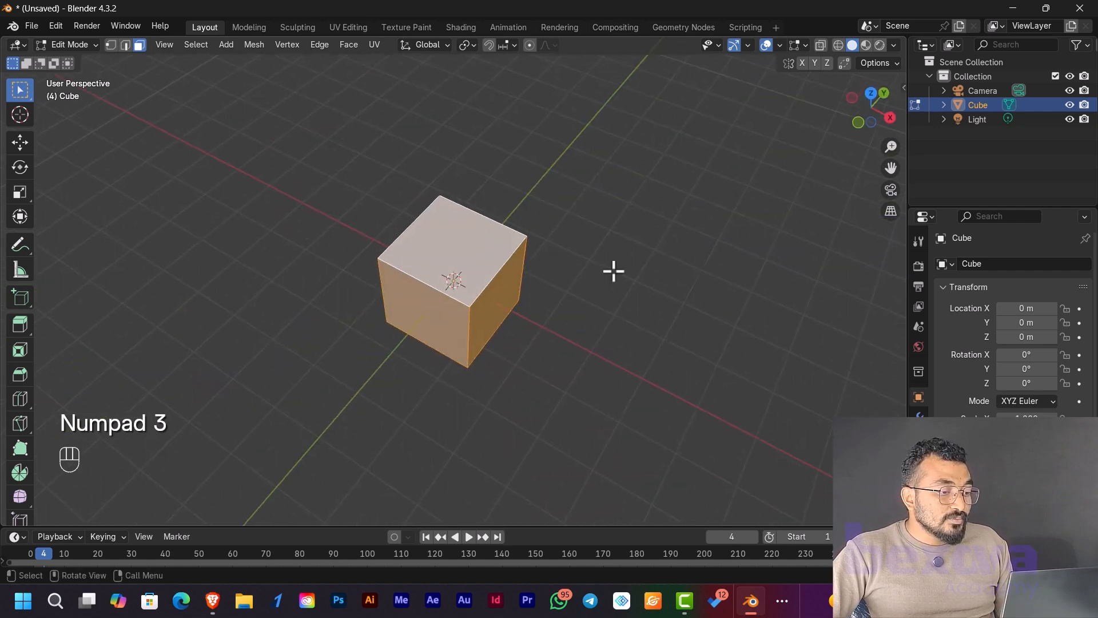
- Select only the cube's face on the positive X side and try rotating it freely and about global X, cancelling the rotation
{"action": "left_click", "coordinate": [613, 271]}
{"action": "left_click", "coordinate": [492, 293]}
{"action": "mouse_move", "coordinate": [507, 314]}
{"action": "middle_mouse_down"}
{"action": "mouse_move", "coordinate": [551, 355]}
{"action": "mouse_move", "coordinate": [527, 314]}
{"action": "middle_mouse_up"}
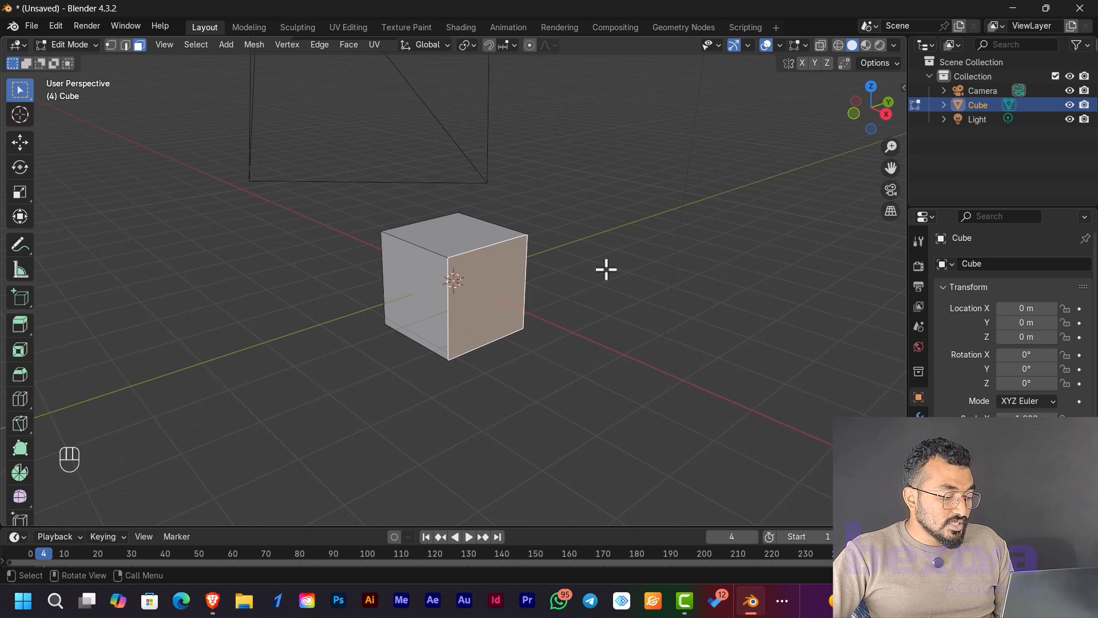
{"action": "key", "text": "r"}
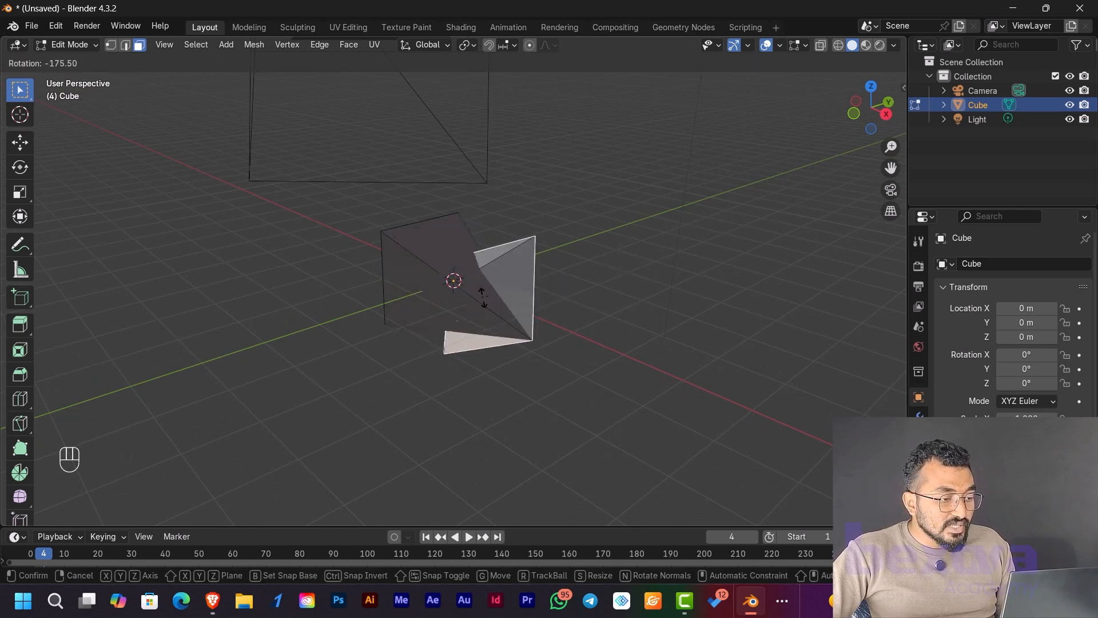
{"action": "key", "text": "x"}
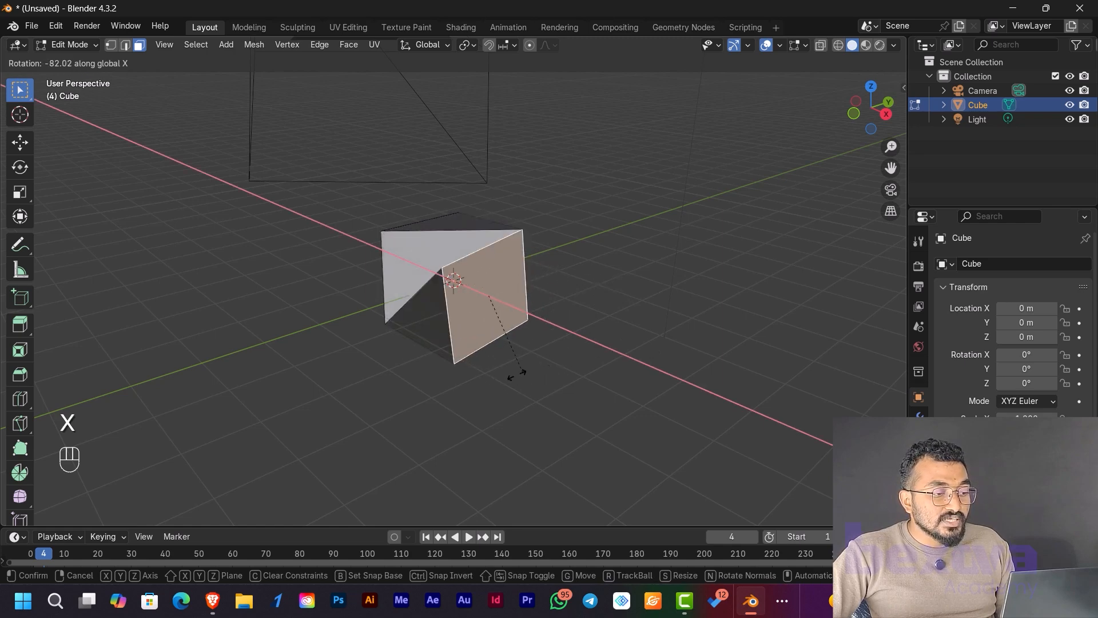
{"action": "right_click", "coordinate": [607, 299]}
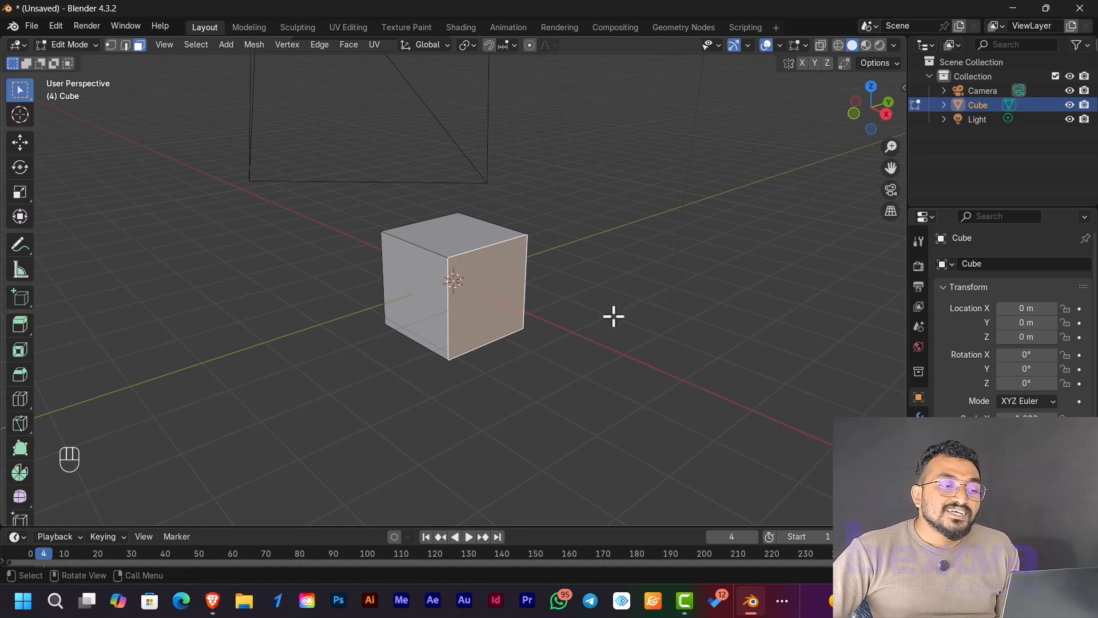
- Return to Object Mode and try scaling the whole cube up uniformly, cancelling the scaling
{"action": "key", "text": "Tab"}
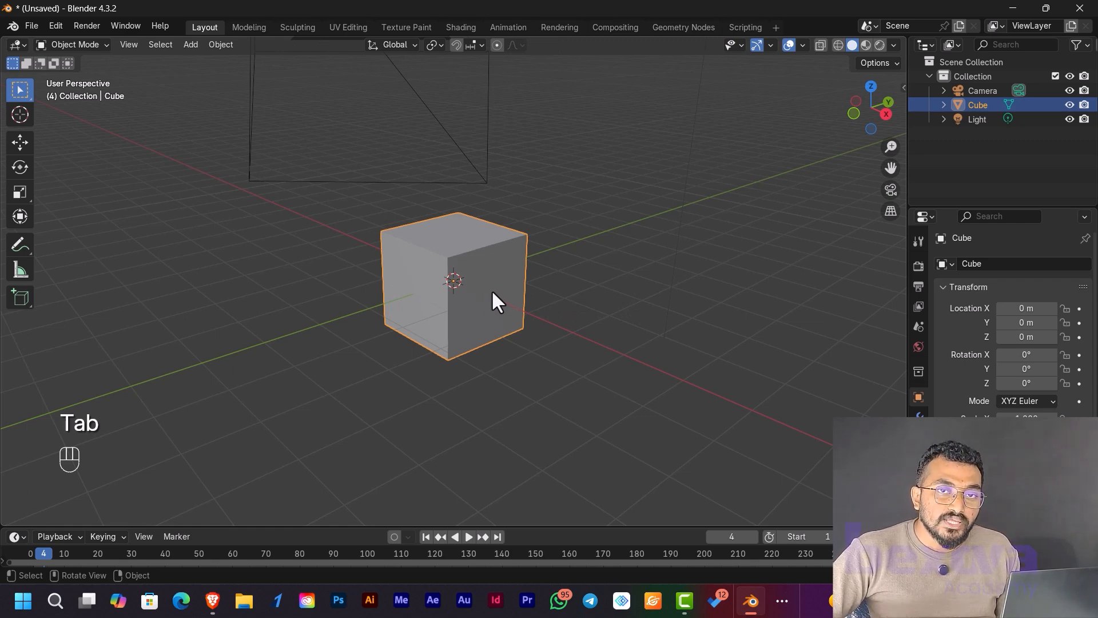
{"action": "key", "text": "s"}
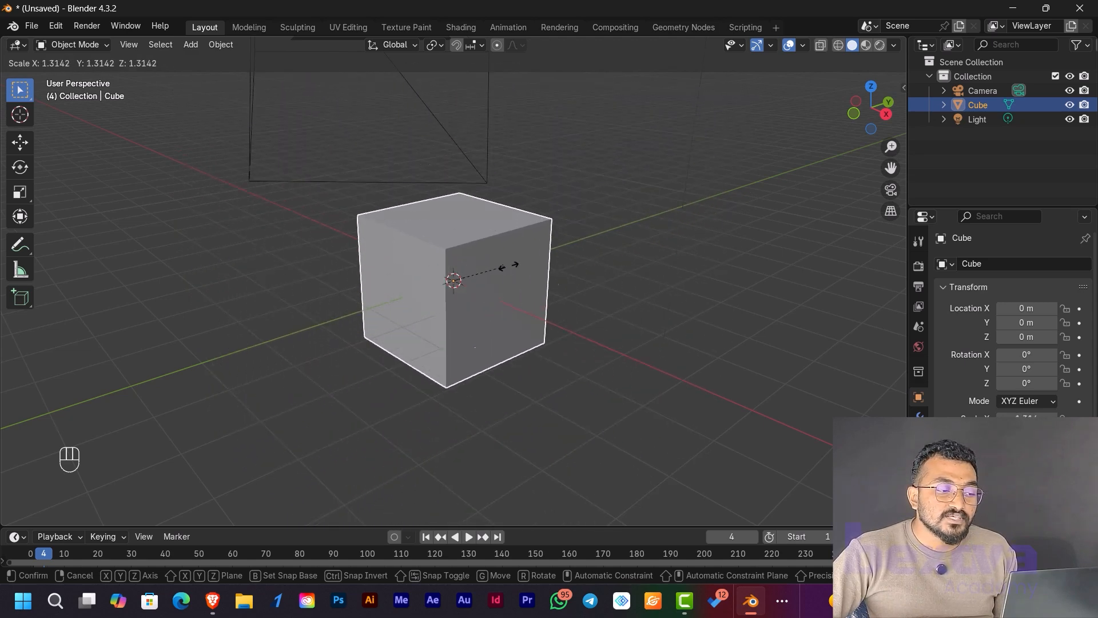
{"action": "right_click", "coordinate": [625, 325]}
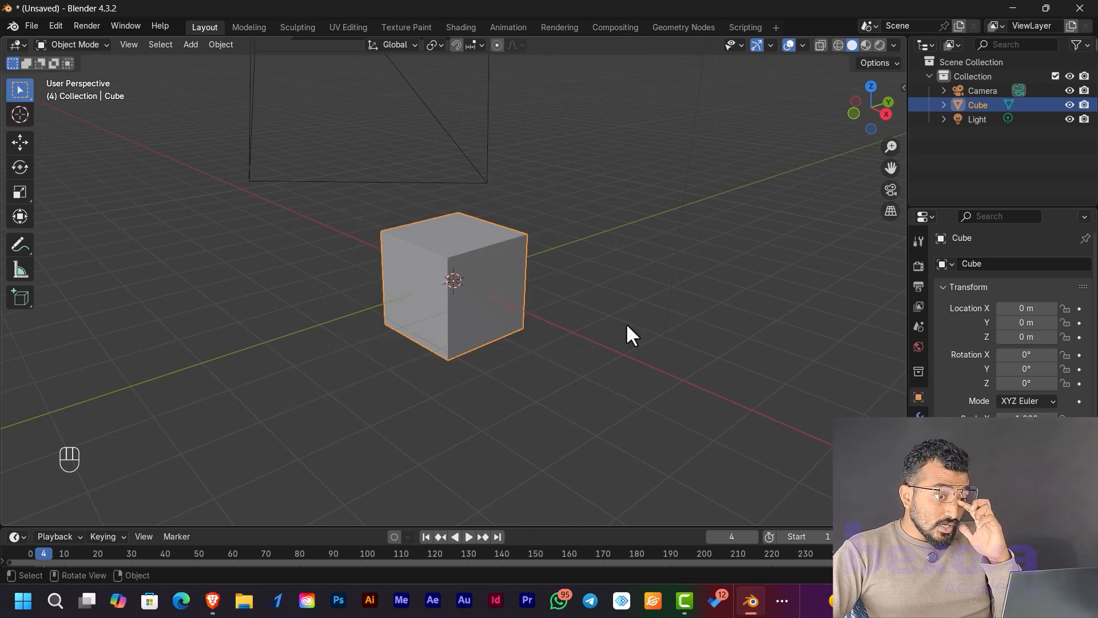
- Try scaling the cube uniformly and along the global Y, X and Z axes in turn
{"action": "scroll", "coordinate": [644, 308], "scroll_direction": "down", "scroll_amount": 2}
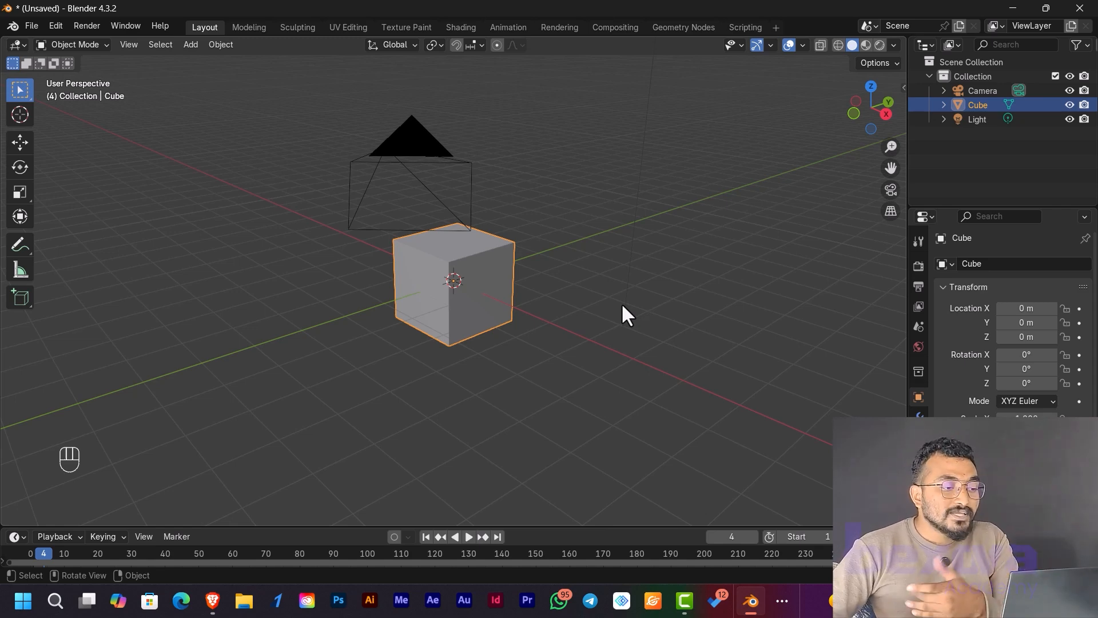
{"action": "key", "text": "s"}
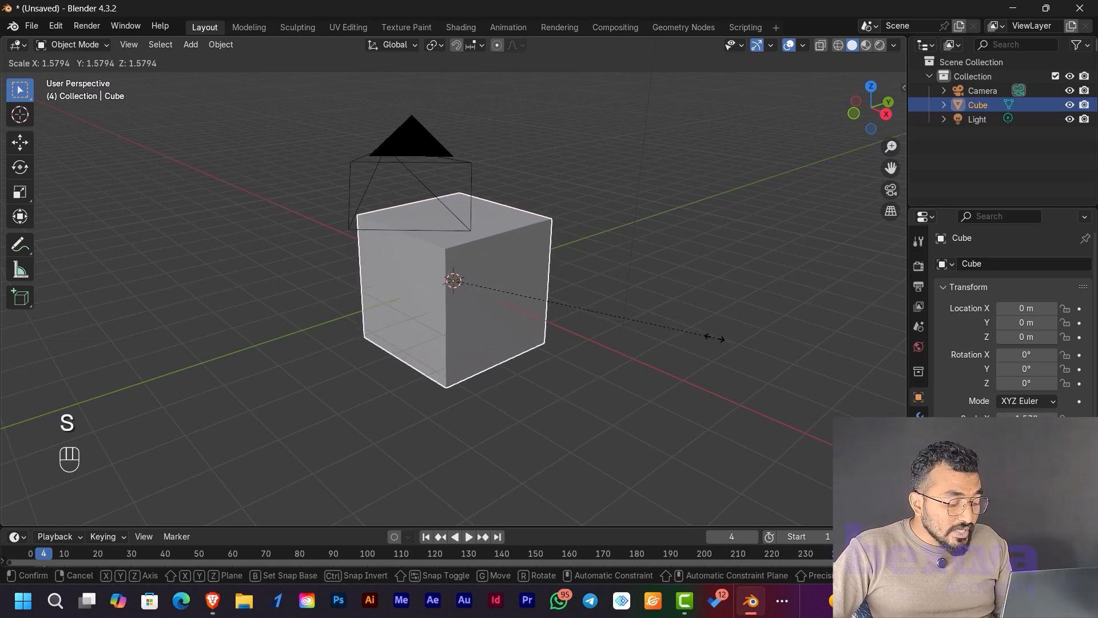
{"action": "key", "text": "y"}
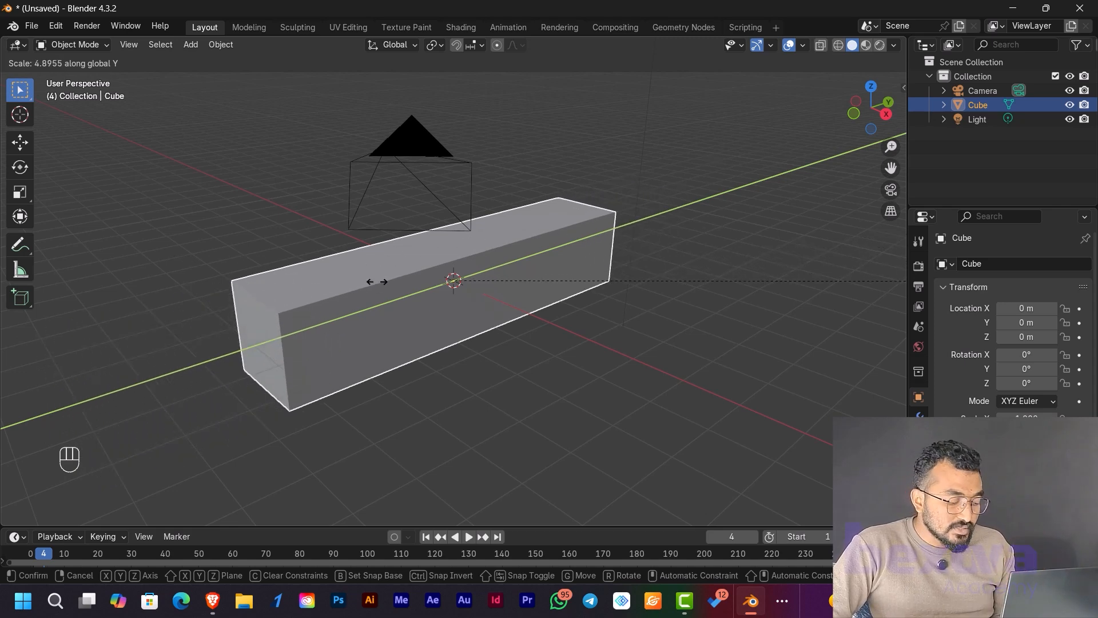
{"action": "key", "text": "x"}
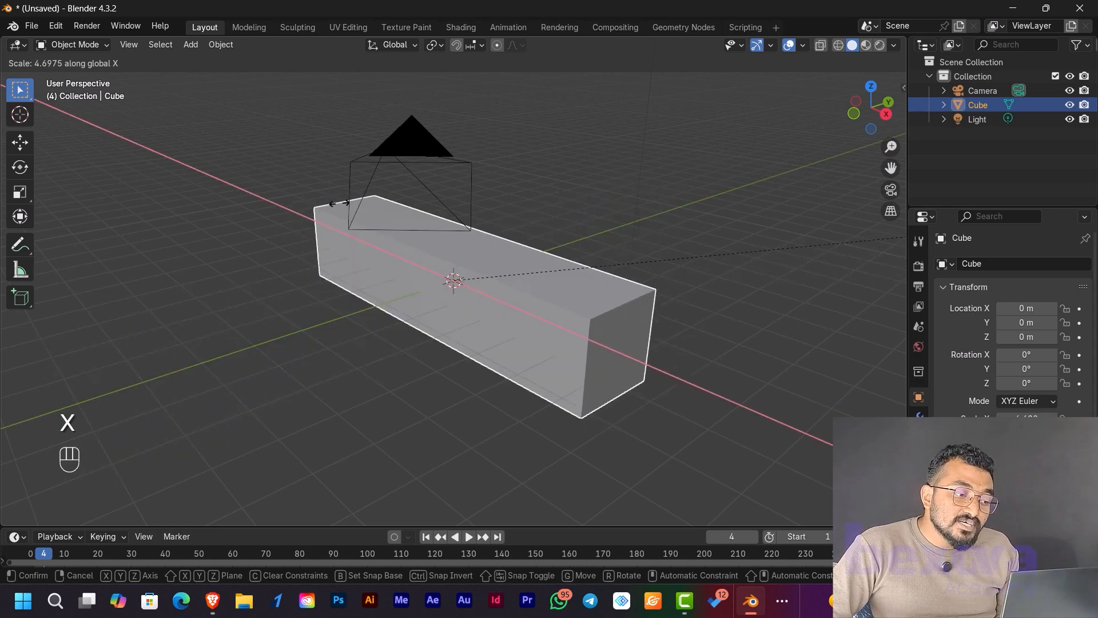
{"action": "key", "text": "z"}
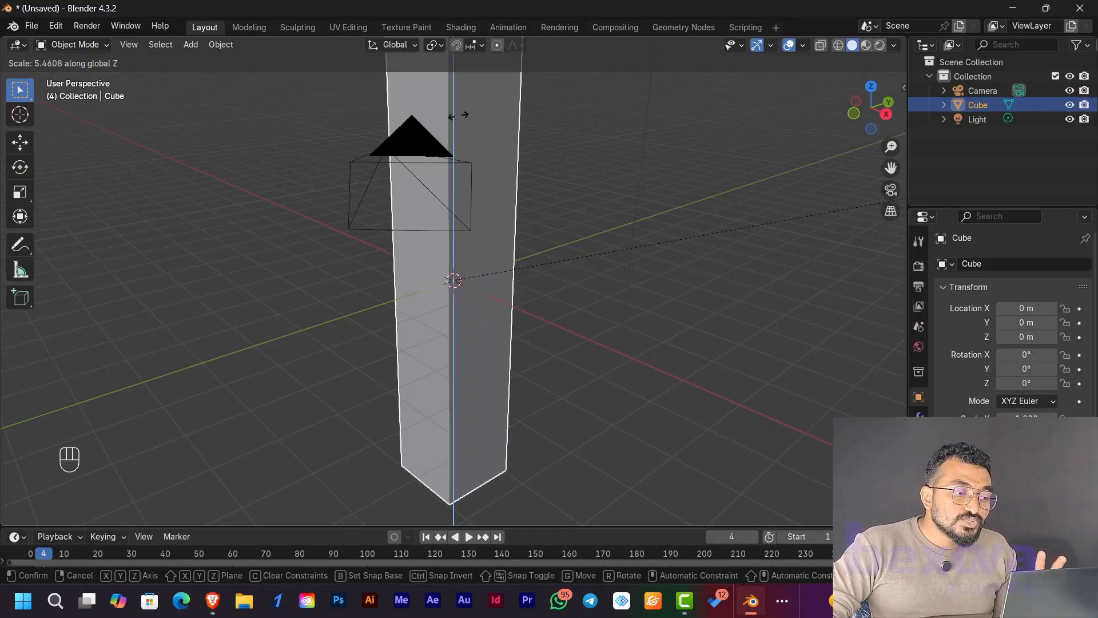
- Try scaling the cube on two axes at once, excluding global Z, X and Y in turn, and cancel the scaling
{"action": "key", "text": "shift"}
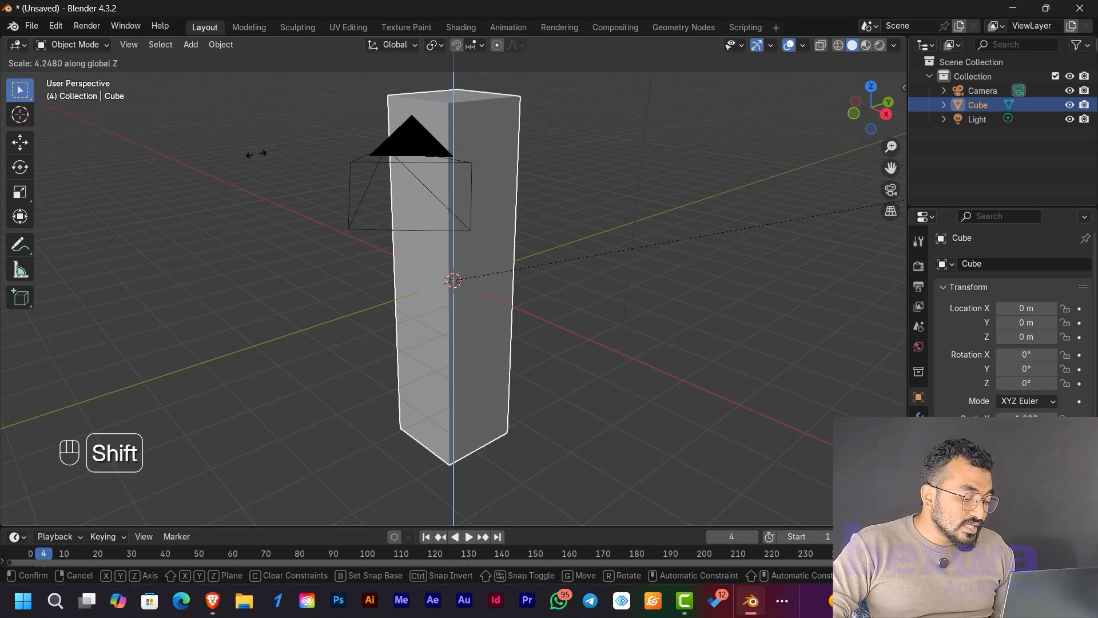
{"action": "key", "text": "shift+z"}
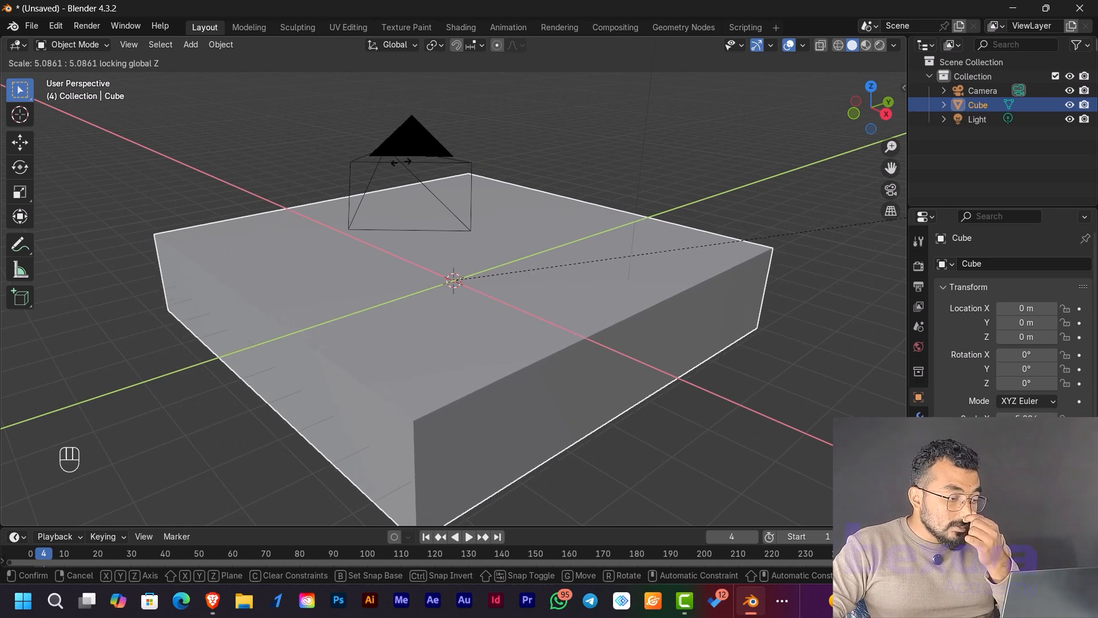
{"action": "key", "text": "shift"}
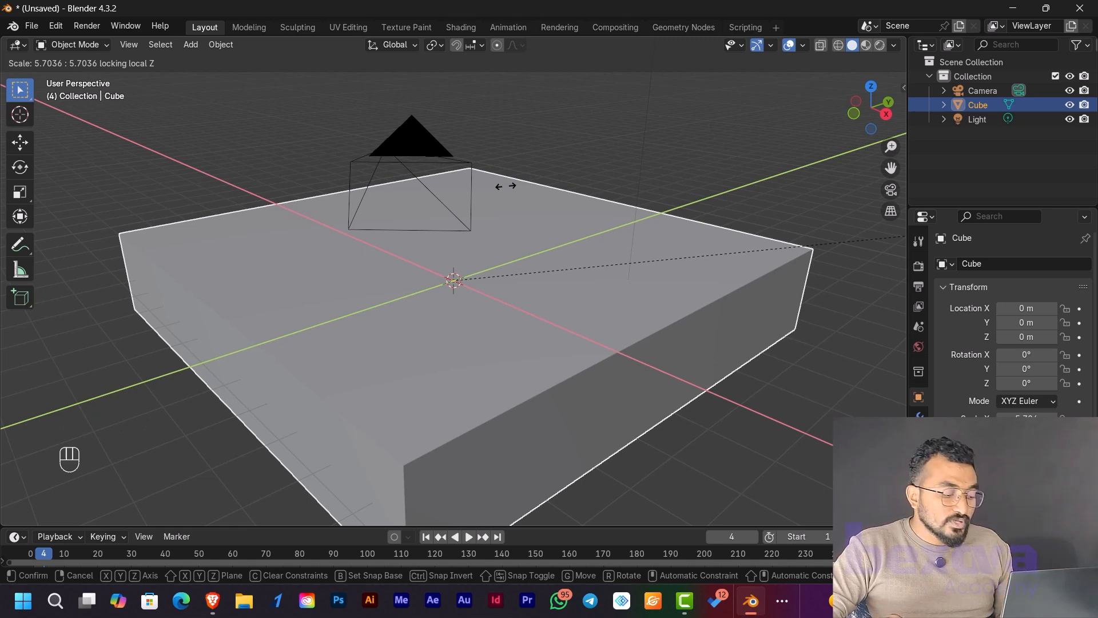
{"action": "key", "text": "shift+x"}
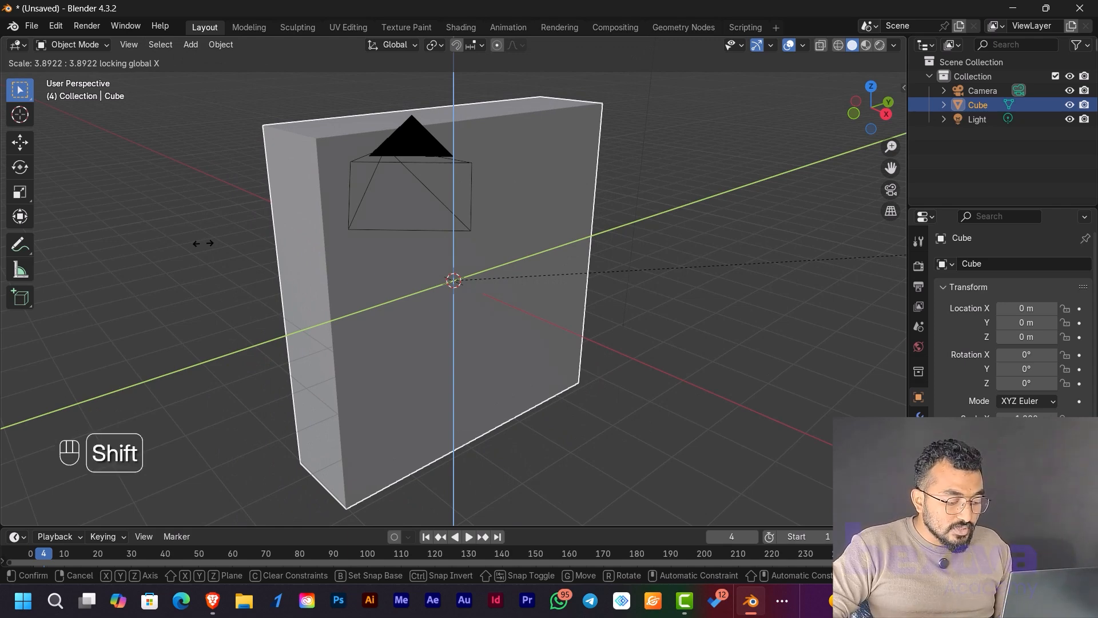
{"action": "key", "text": "shift+y"}
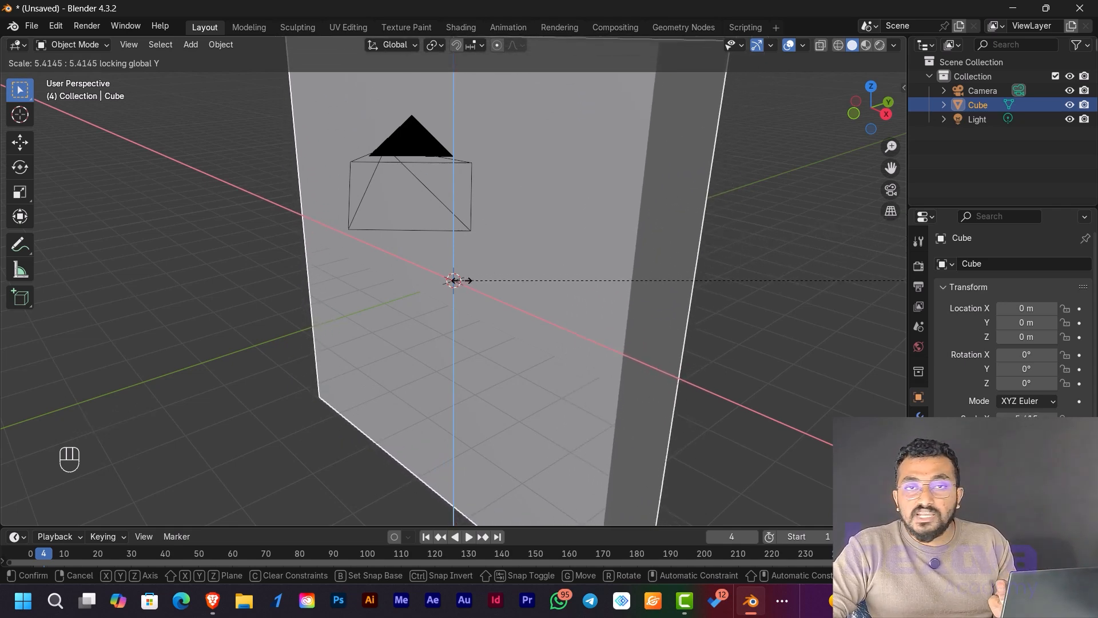
{"action": "key", "text": "Escape"}
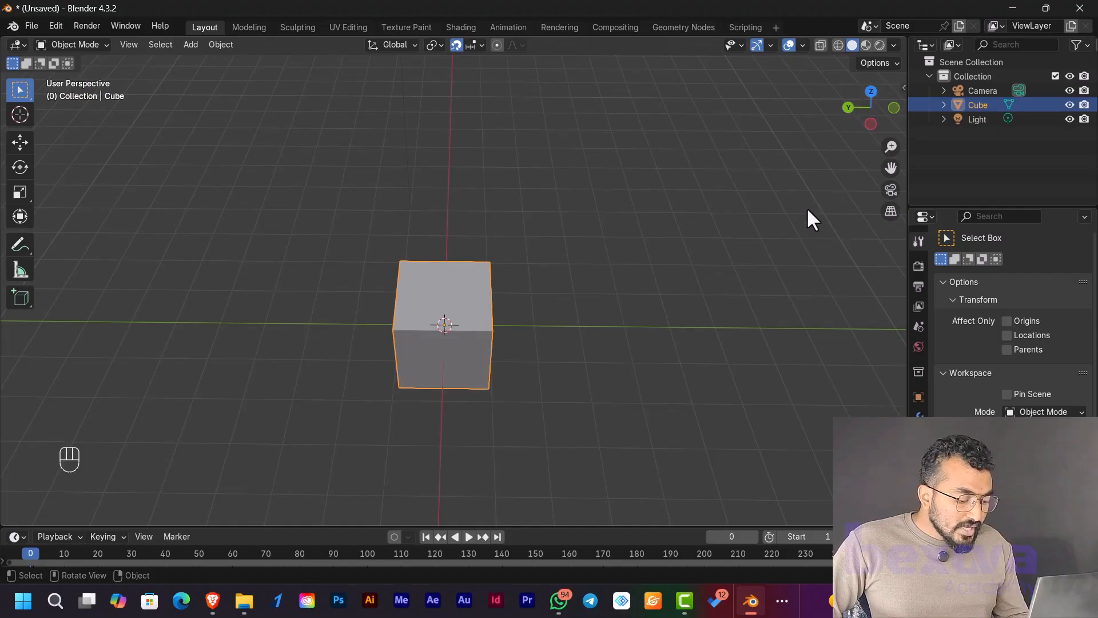
- Show the cube's transform properties in the viewport sidebar and inspect its location, rotation, scale and dimension fields
{"action": "key", "text": "n"}
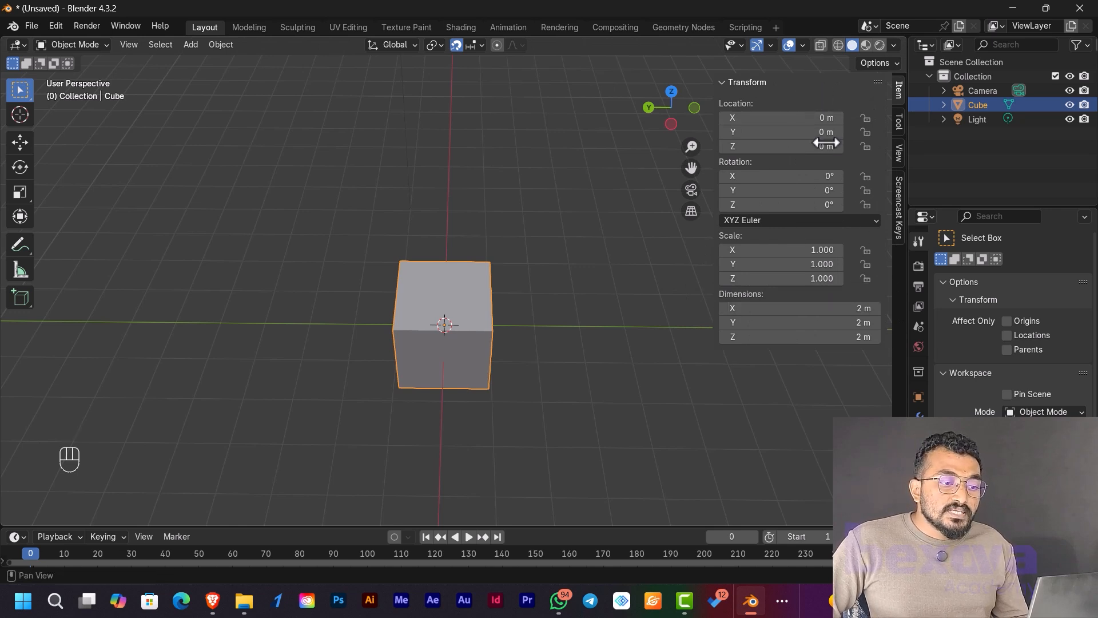
{"action": "key", "text": "n"}
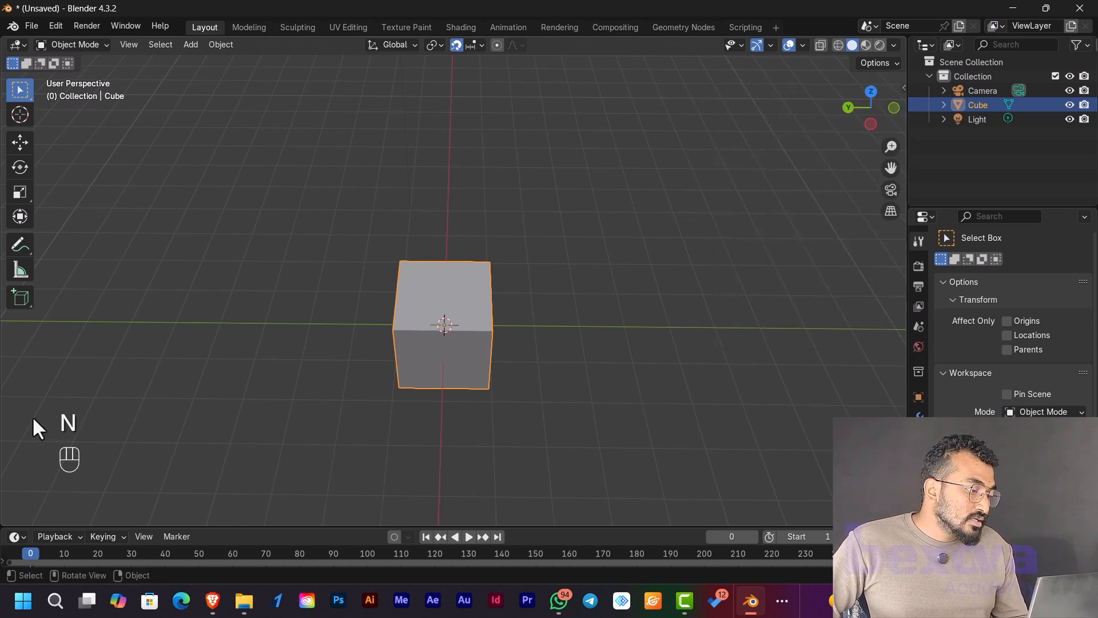
{"action": "key", "text": "n"}
{"action": "key", "text": "n"}
{"action": "key", "text": "n"}
{"action": "key", "text": "n"}
{"action": "key", "text": "n"}
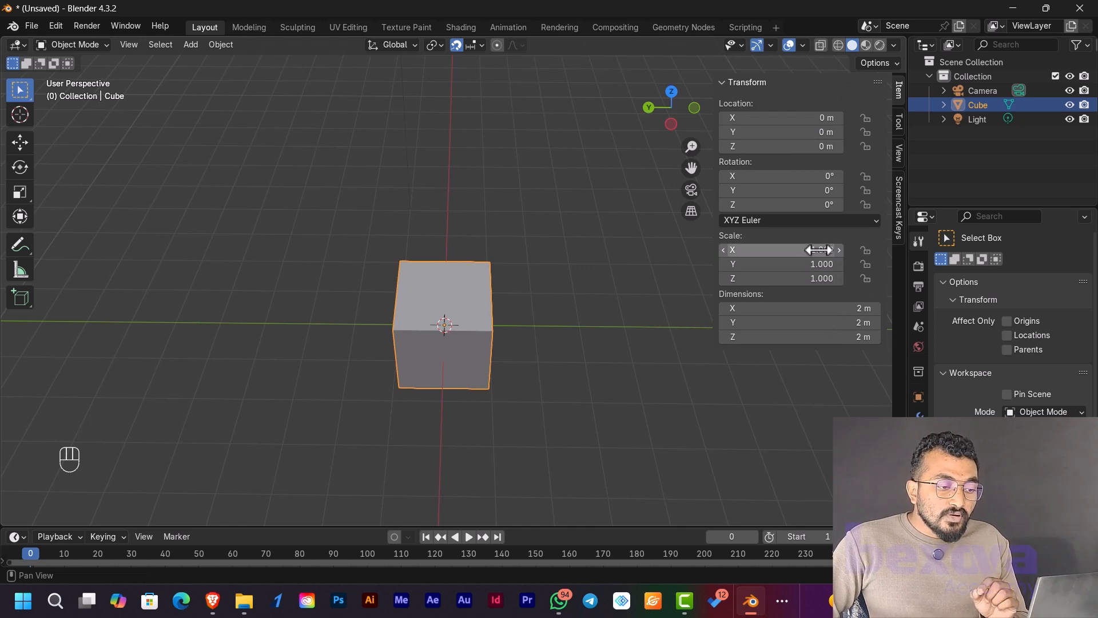
{"action": "left_click", "coordinate": [813, 117]}
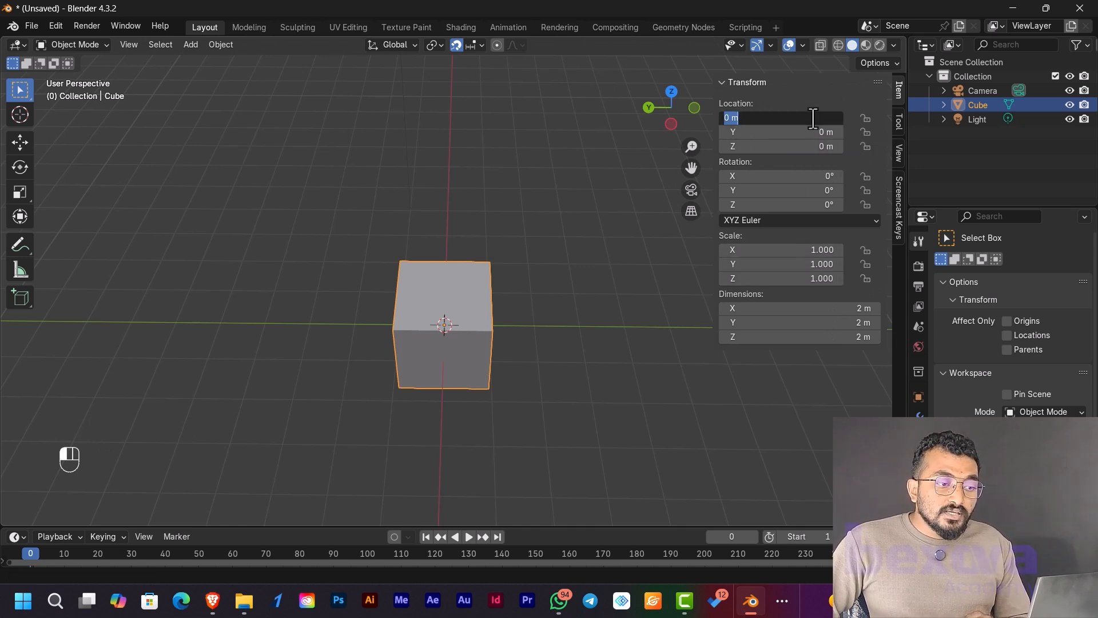
{"action": "left_click", "coordinate": [772, 190]}
{"action": "left_click", "coordinate": [781, 279]}
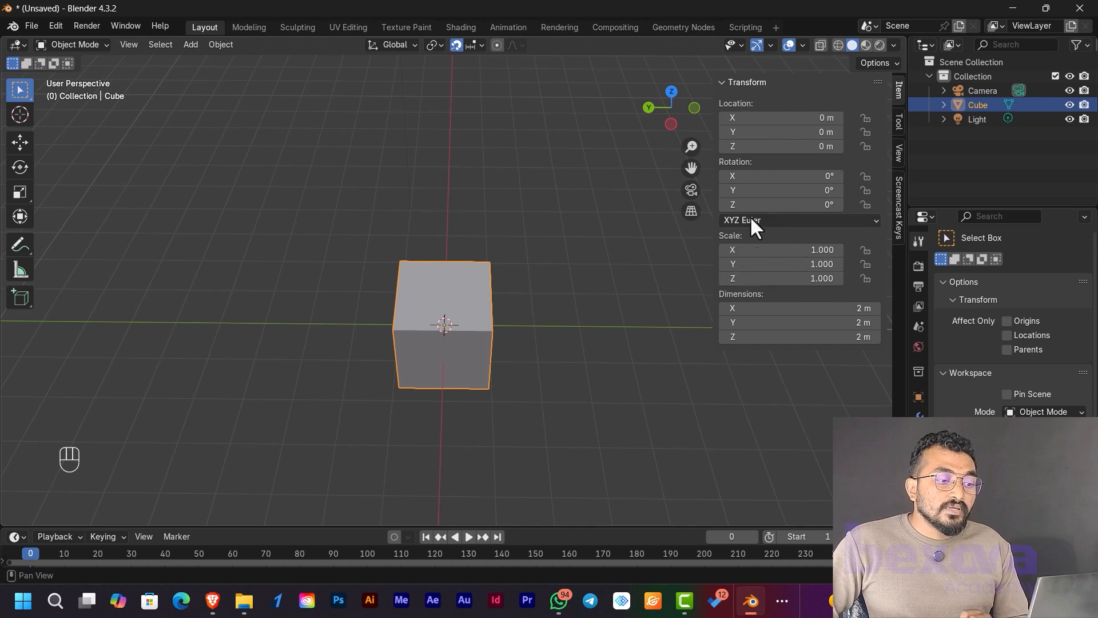
{"action": "double_click", "coordinate": [802, 337]}
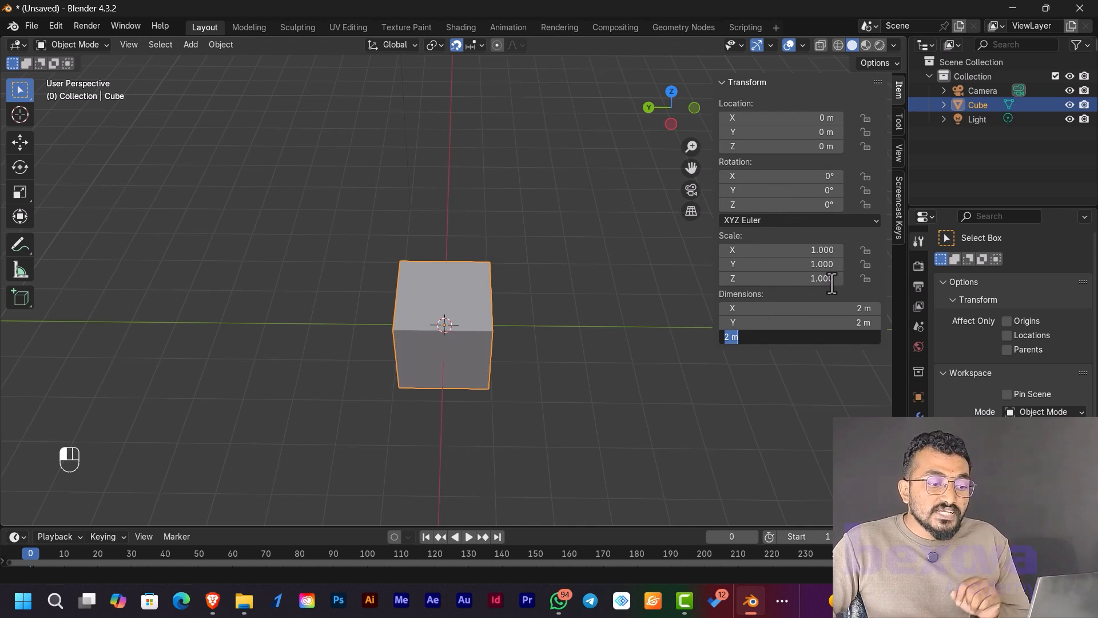
- Set the cube's Y scale to 2
{"action": "left_click", "coordinate": [812, 260]}
{"action": "double_click", "coordinate": [809, 264]}
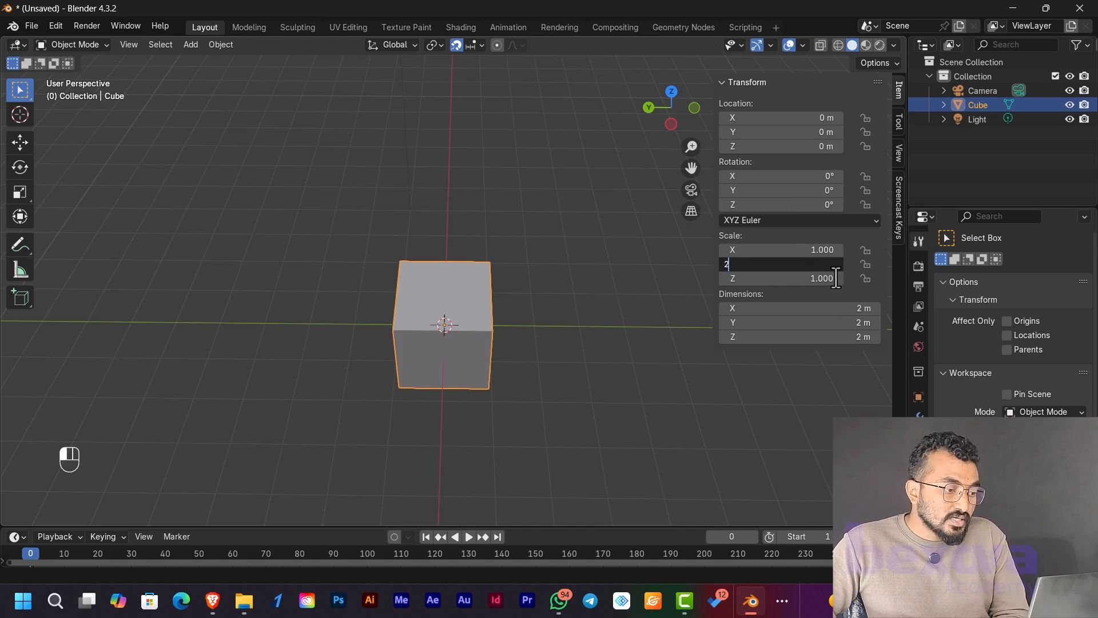
{"action": "type", "text": "2"}
{"action": "key", "text": "Return"}
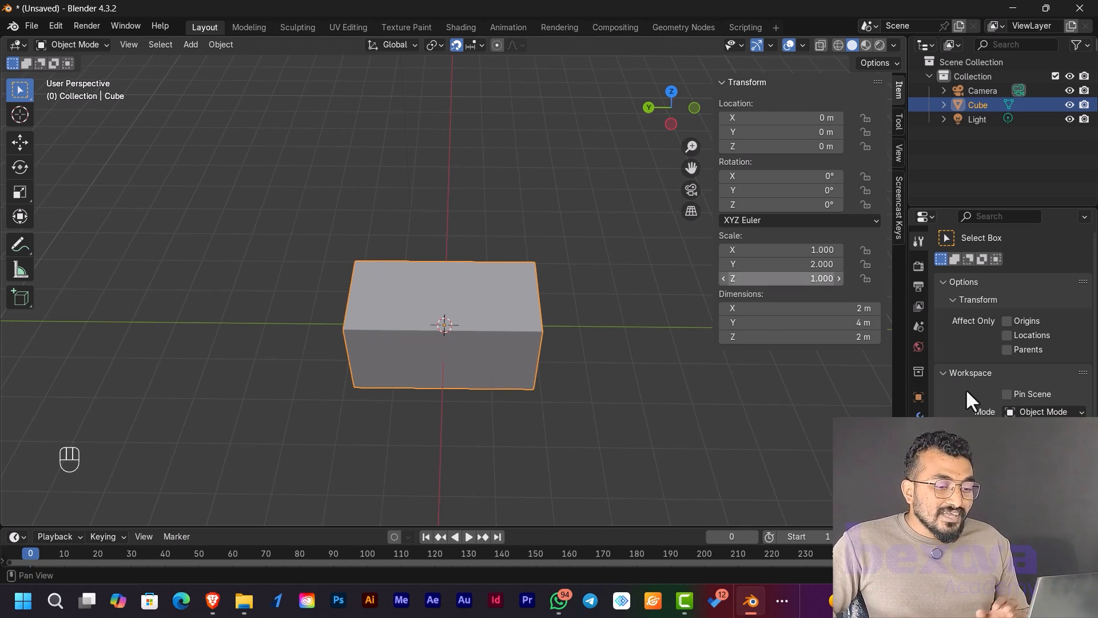
- Show the scene's unit settings and set the length unit to centimeters
{"action": "scroll", "coordinate": [973, 343], "scroll_direction": "down", "scroll_amount": 1}
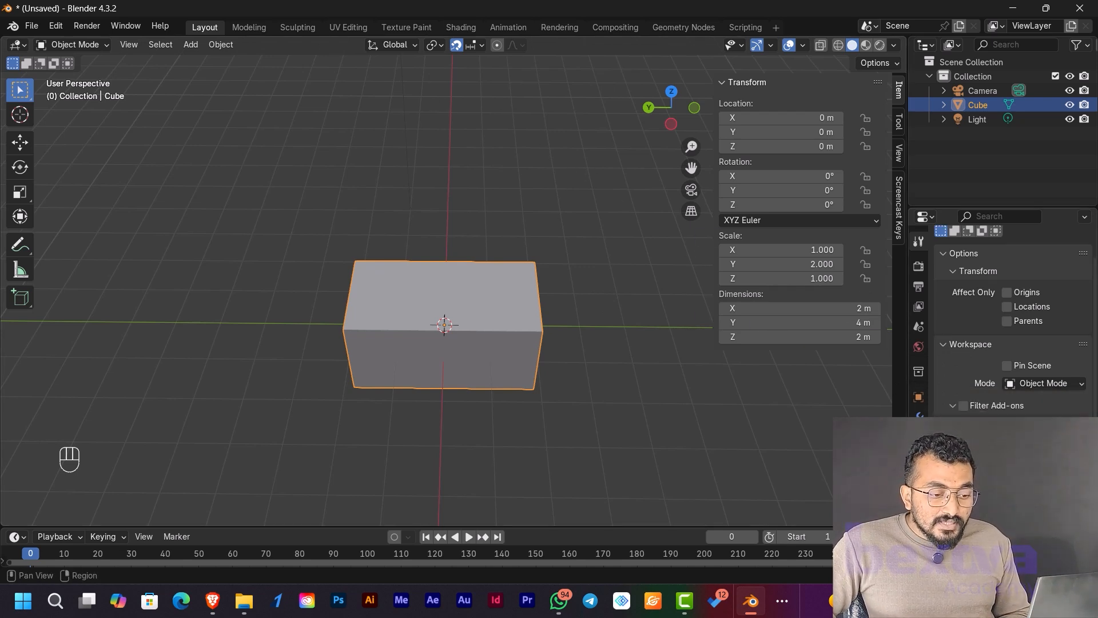
{"action": "left_click", "coordinate": [919, 324]}
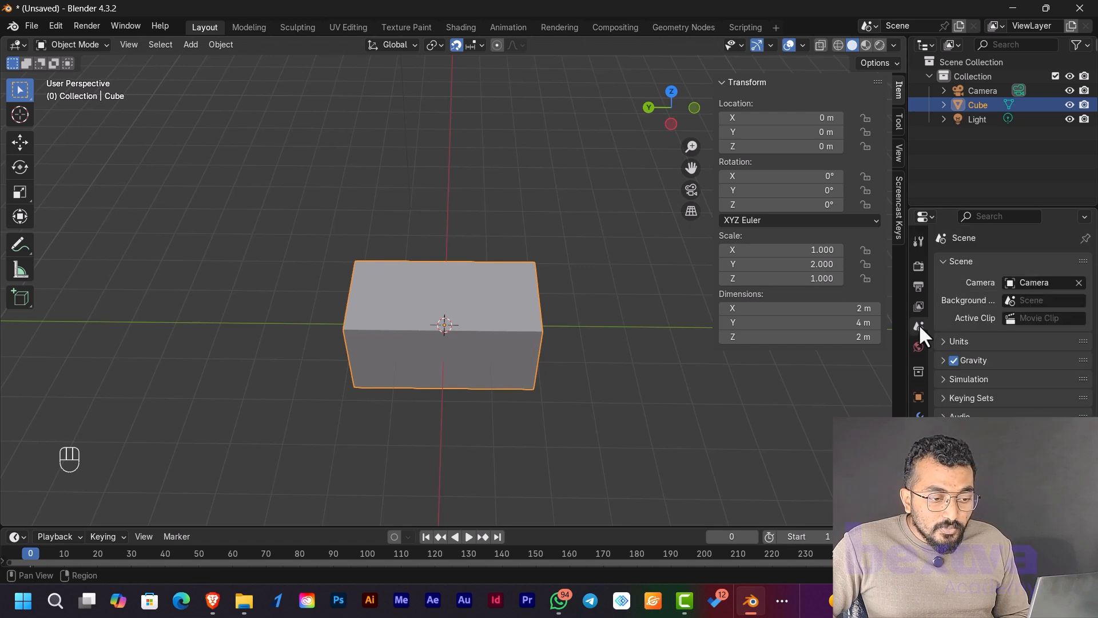
{"action": "left_click", "coordinate": [945, 341]}
{"action": "left_click", "coordinate": [1008, 362]}
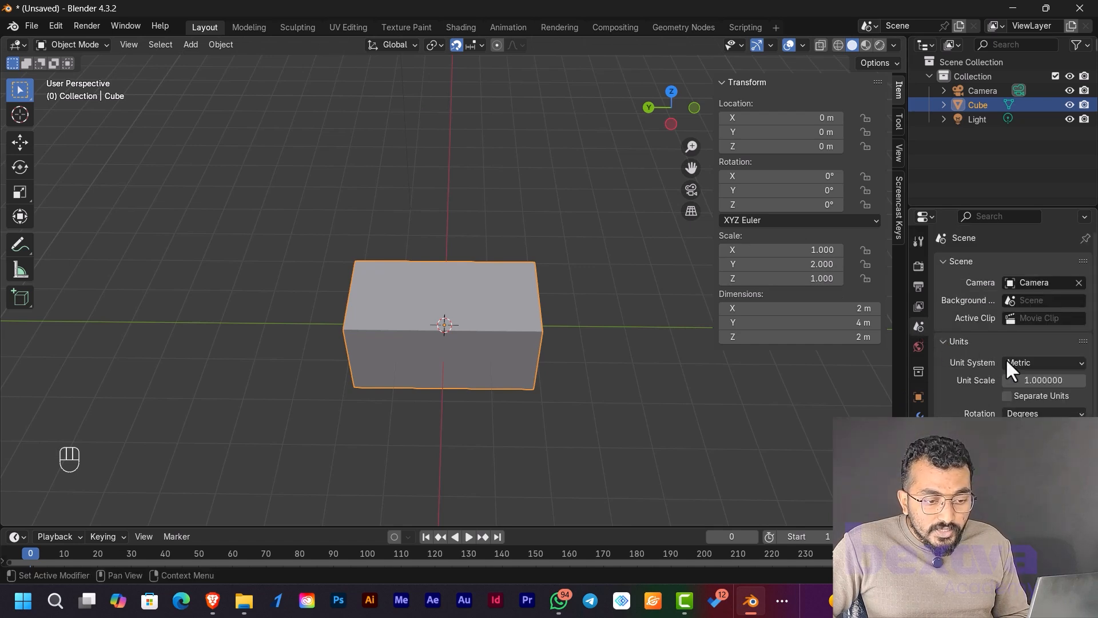
{"action": "left_click", "coordinate": [1029, 358]}
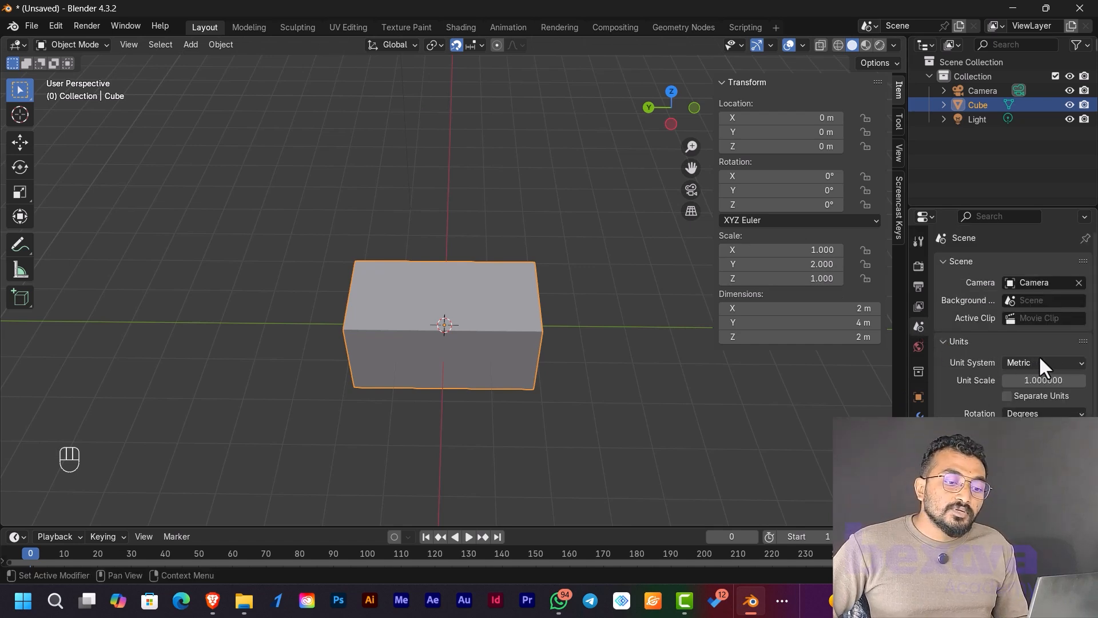
{"action": "left_click", "coordinate": [1039, 355]}
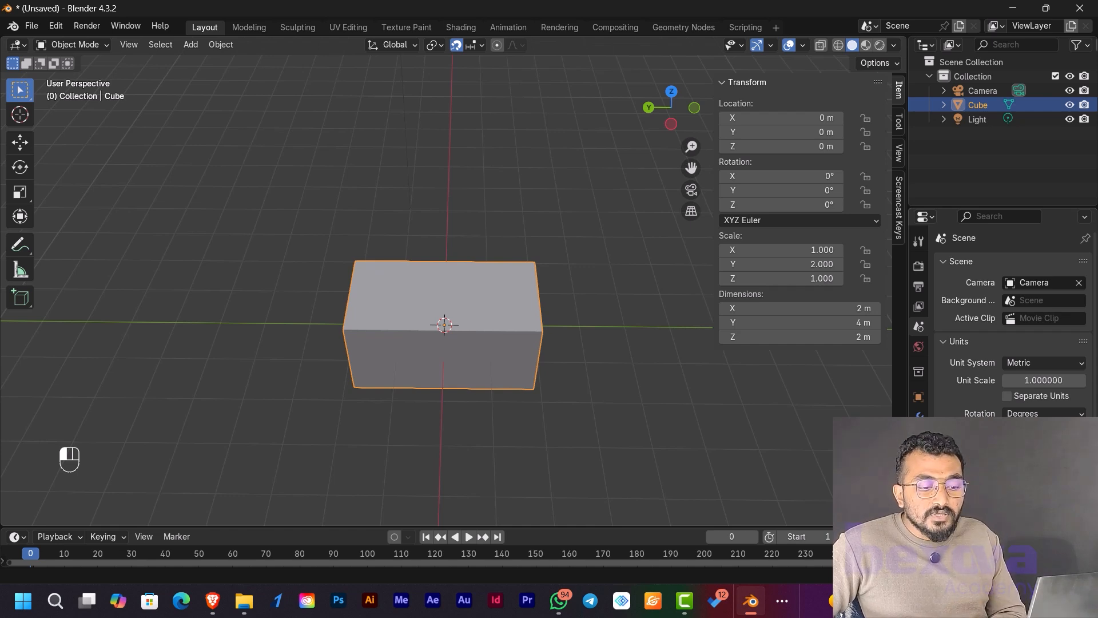
{"action": "left_click", "coordinate": [1042, 491]}
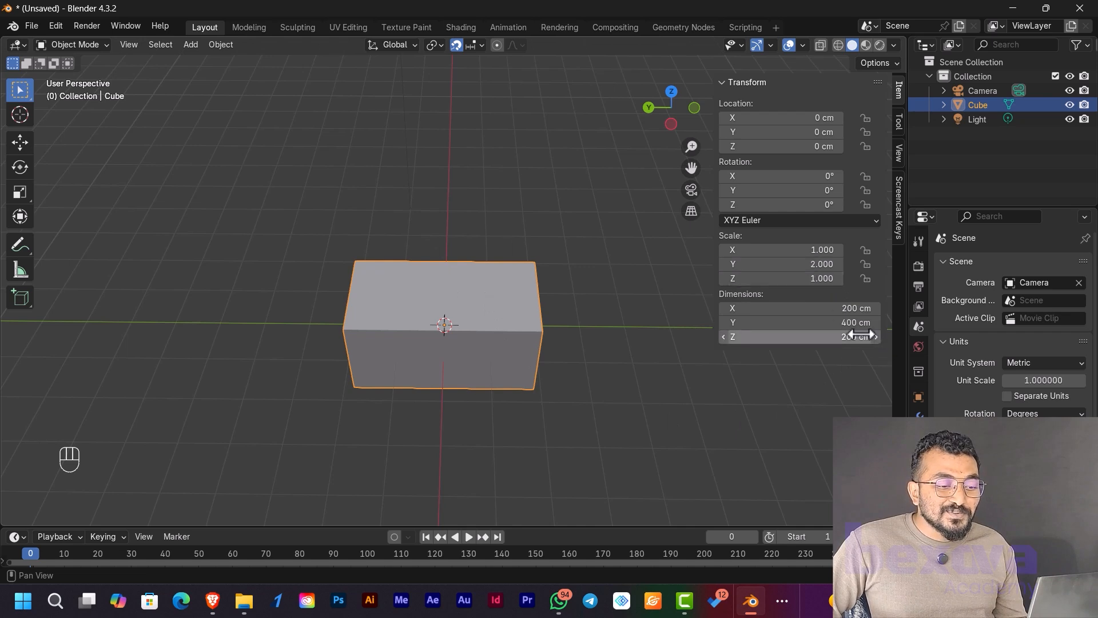
- Try setting the cube's X dimension to 2 cm, examine the thin shape, and undo the change
{"action": "left_click", "coordinate": [846, 309]}
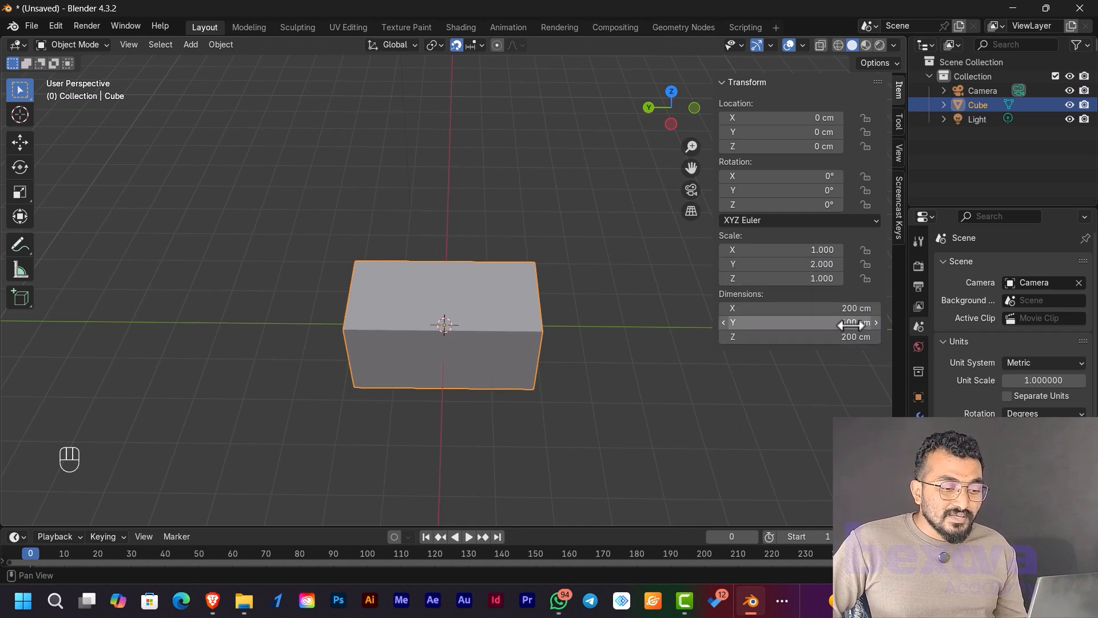
{"action": "key", "text": "Return"}
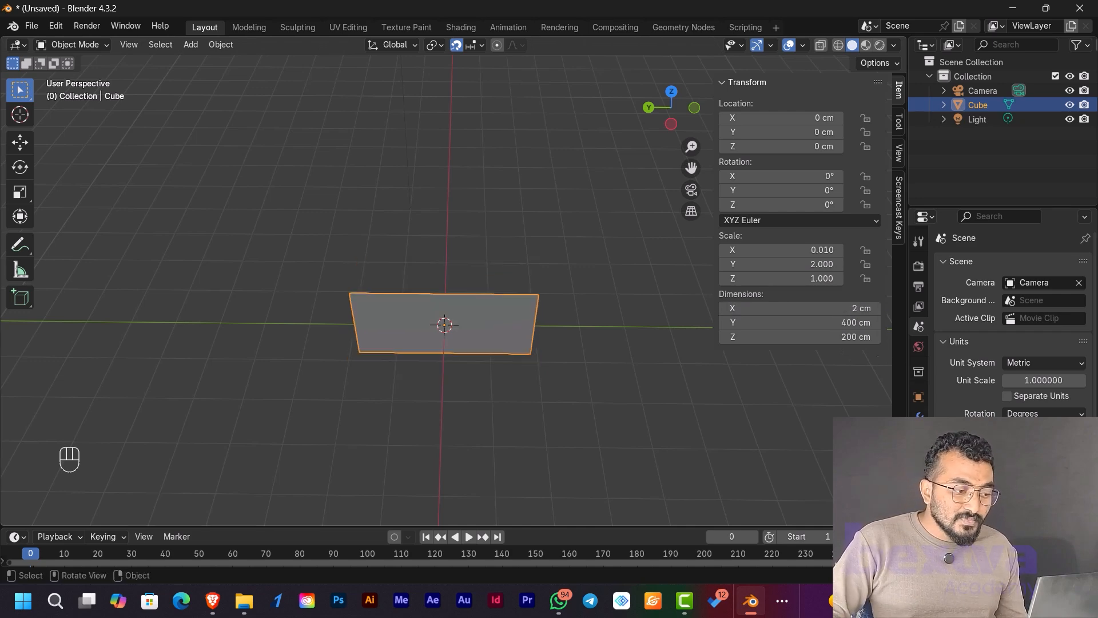
{"action": "middle_click_drag", "start_coordinate": [429, 320], "coordinate": [475, 314]}
{"action": "scroll", "coordinate": [475, 313], "scroll_direction": "up", "scroll_amount": 3}
{"action": "middle_click_drag", "start_coordinate": [694, 417], "coordinate": [657, 429]}
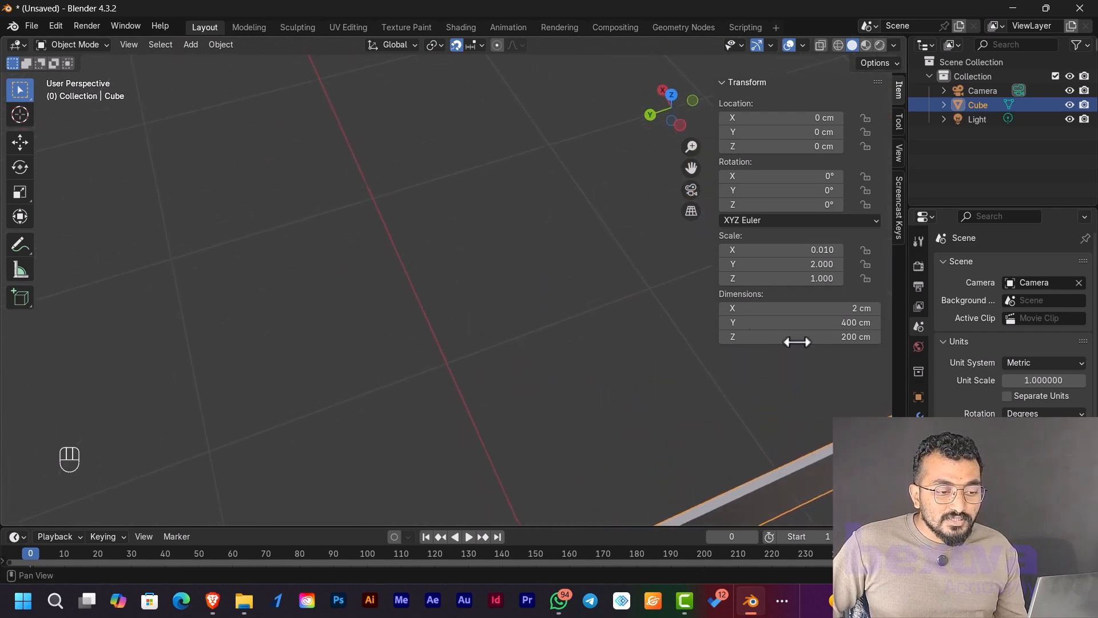
{"action": "key", "text": "ctrl+z"}
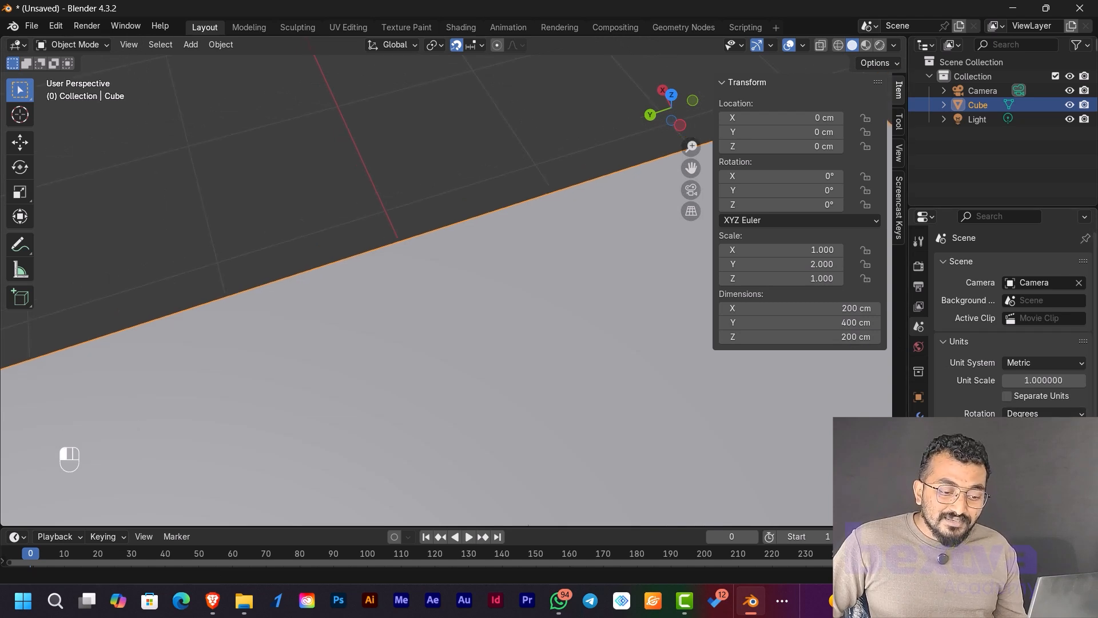
- Change the scene's length unit to millimeters and view the whole cube
{"action": "left_click", "coordinate": [1038, 515]}
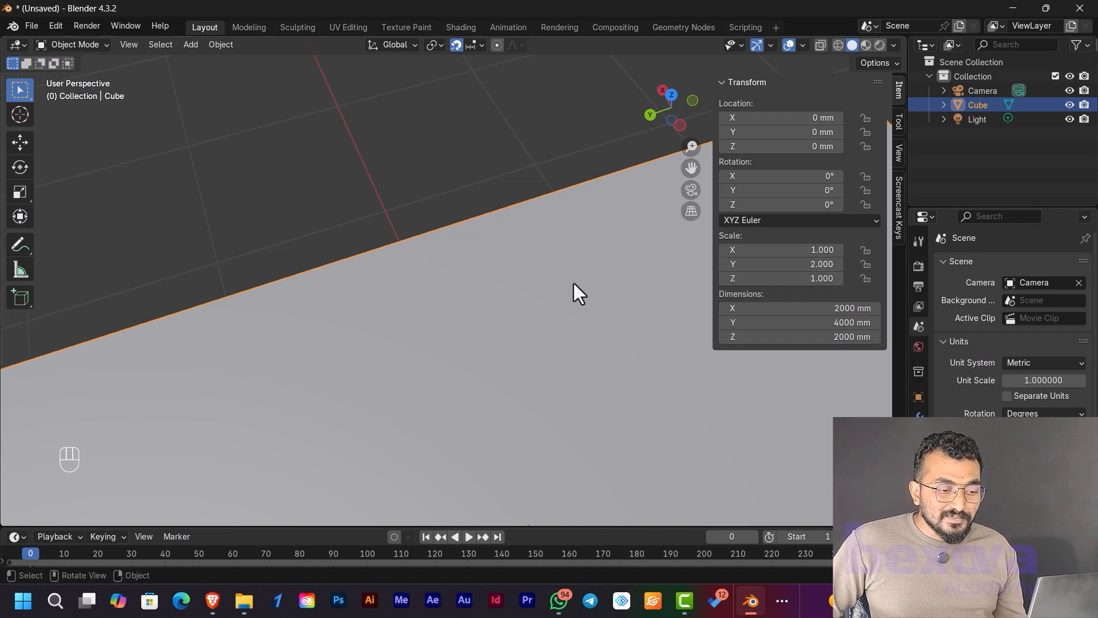
{"action": "scroll", "coordinate": [663, 314], "scroll_direction": "down", "scroll_amount": 2}
{"action": "scroll", "coordinate": [649, 372], "scroll_direction": "down", "scroll_amount": 4}
{"action": "middle_click_drag", "start_coordinate": [656, 399], "coordinate": [503, 366]}
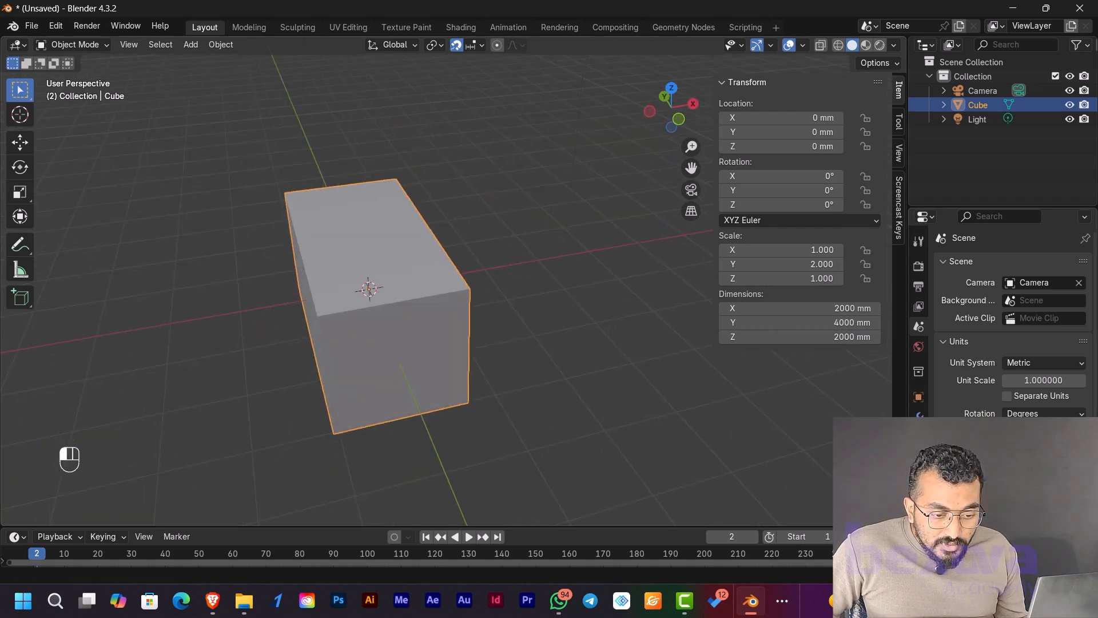
- Set the scene's length unit back to meters and view the cube from above
{"action": "left_click", "coordinate": [1038, 490]}
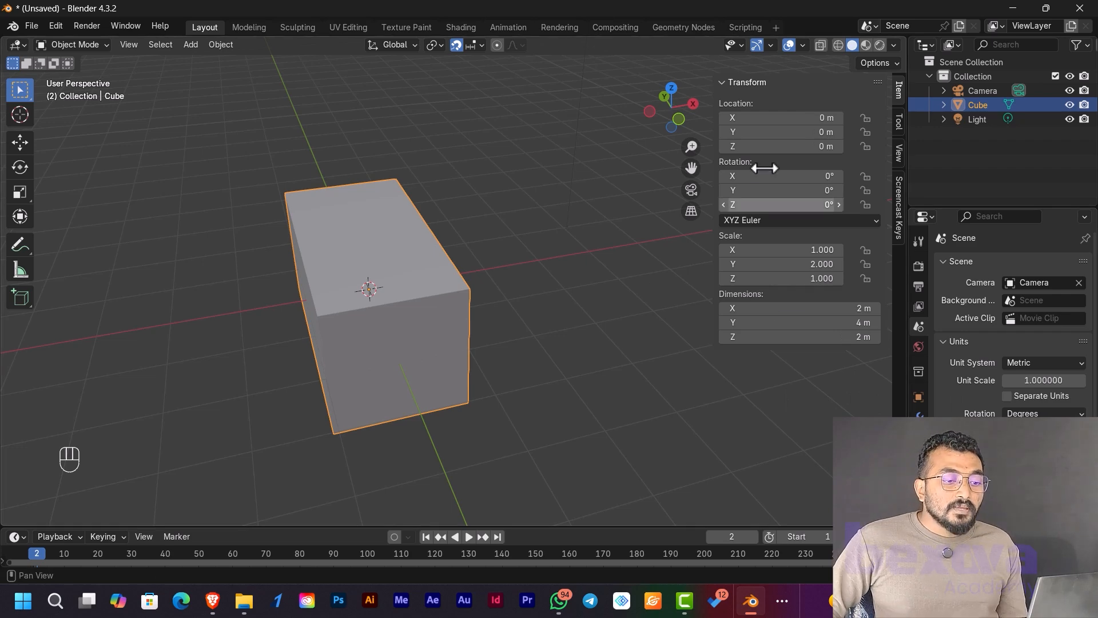
{"action": "middle_click_drag", "start_coordinate": [490, 300], "coordinate": [615, 355]}
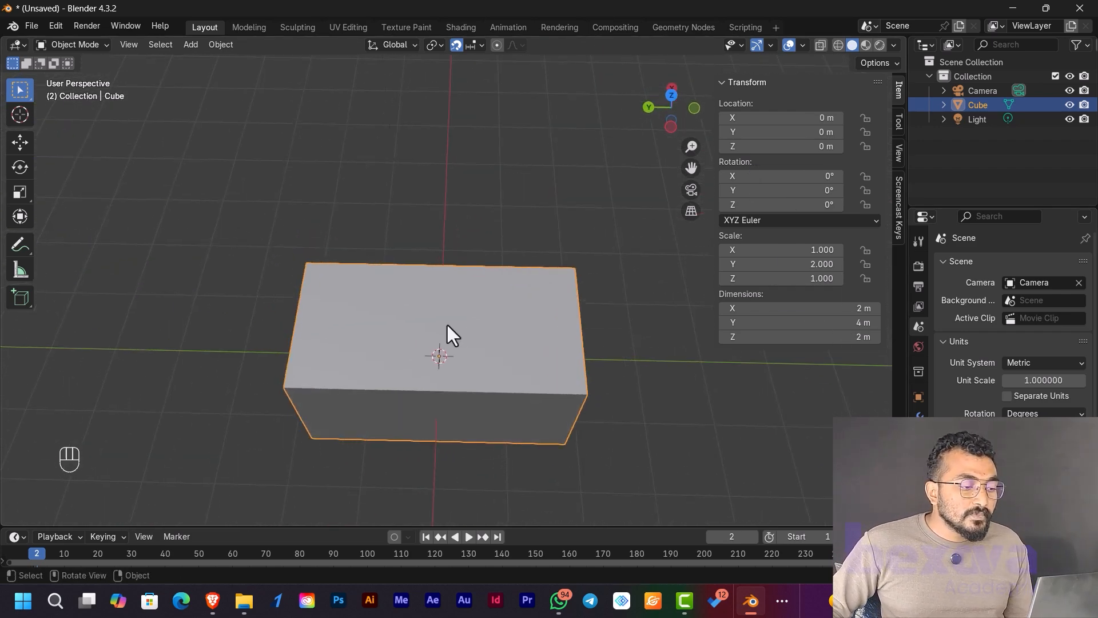
{"action": "middle_click_drag", "start_coordinate": [453, 367], "coordinate": [483, 376]}
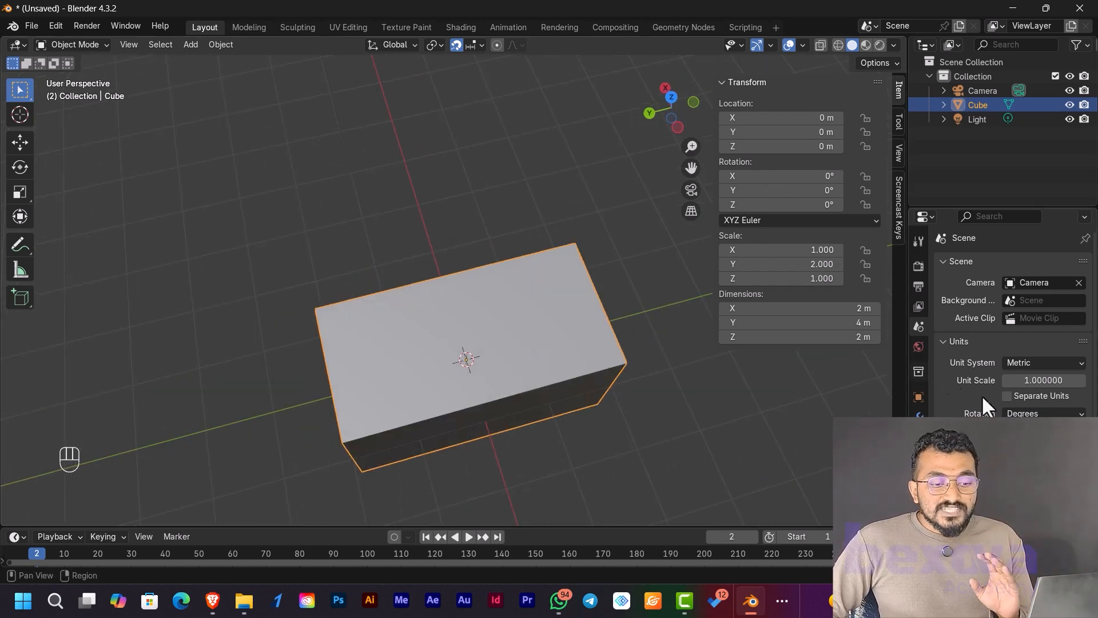
- Look at the scene's rotation unit choices, keep Degrees, and view the block from different angles
{"action": "left_click", "coordinate": [1044, 413]}
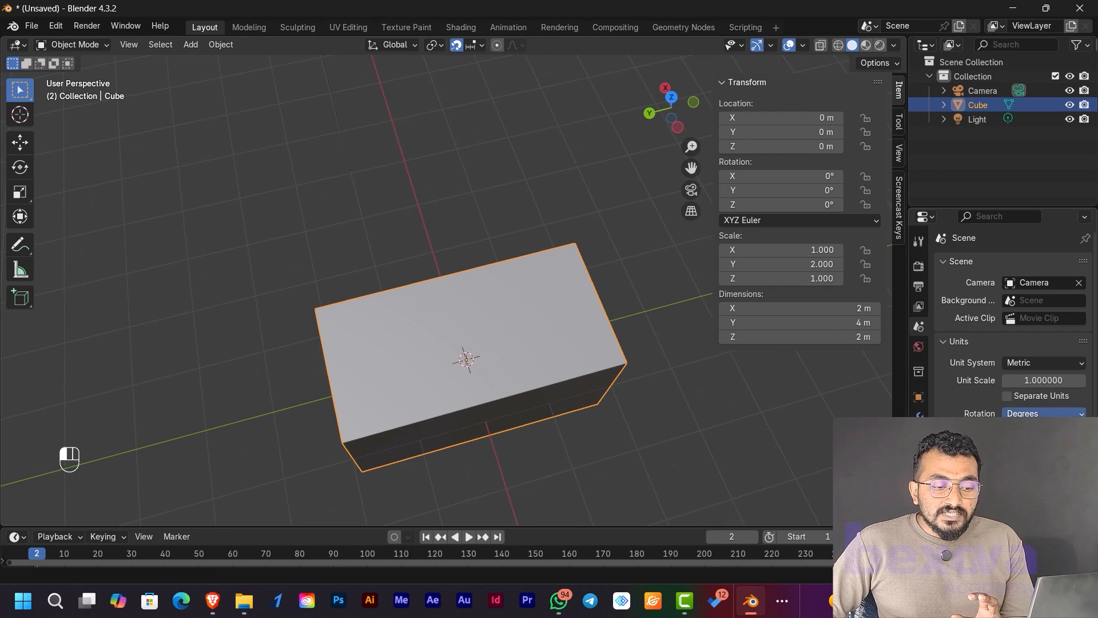
{"action": "left_click", "coordinate": [1044, 445]}
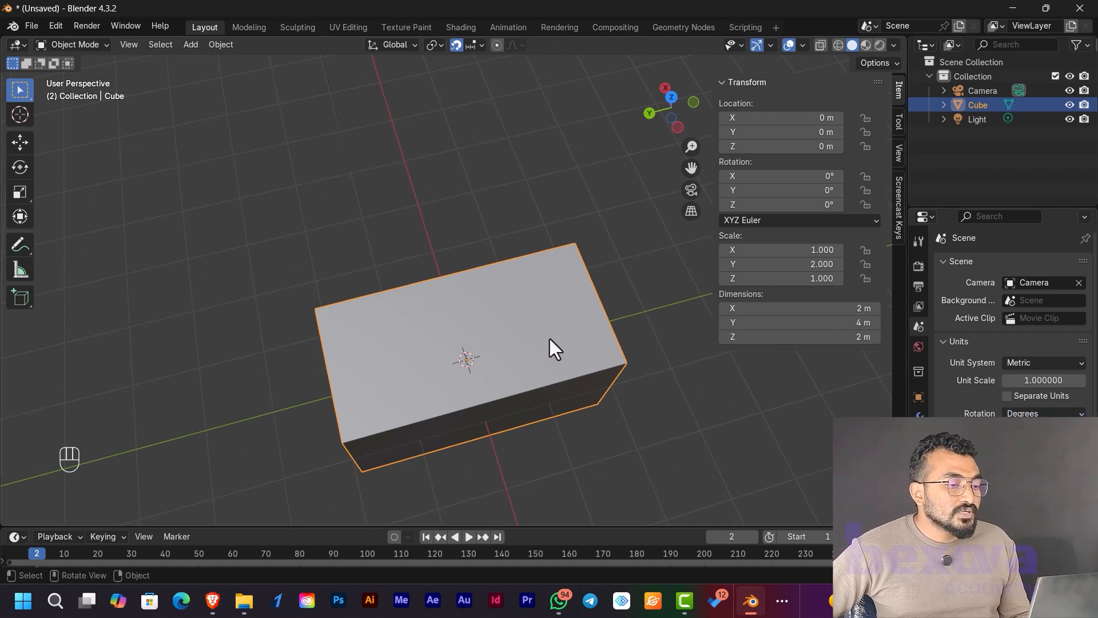
{"action": "middle_click_drag", "start_coordinate": [550, 338], "coordinate": [574, 371]}
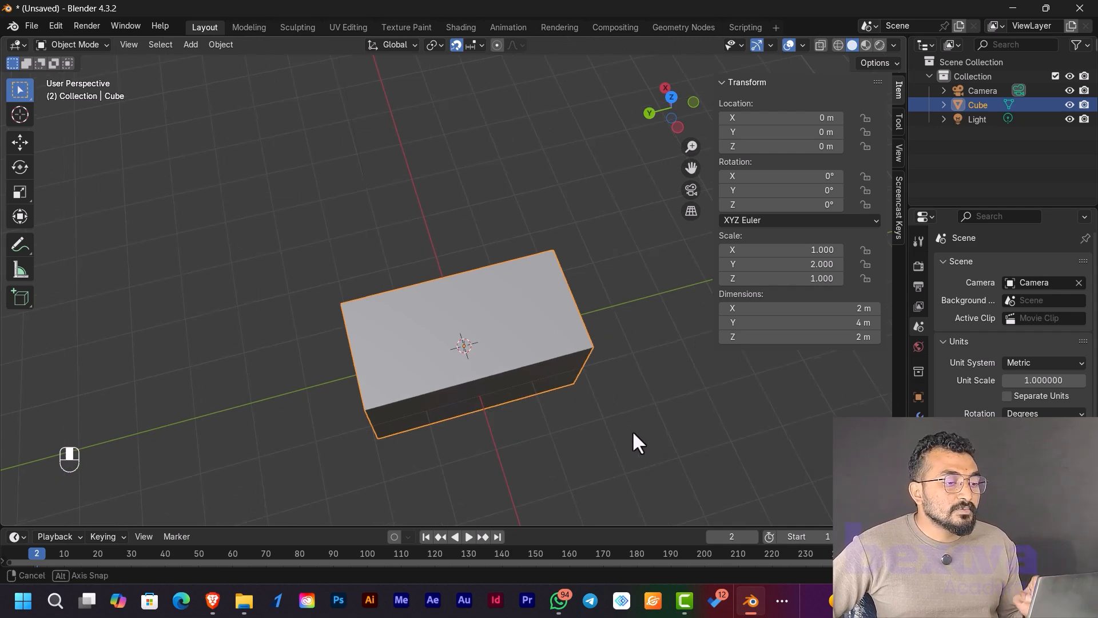
{"action": "middle_click_drag", "start_coordinate": [633, 433], "coordinate": [619, 428]}
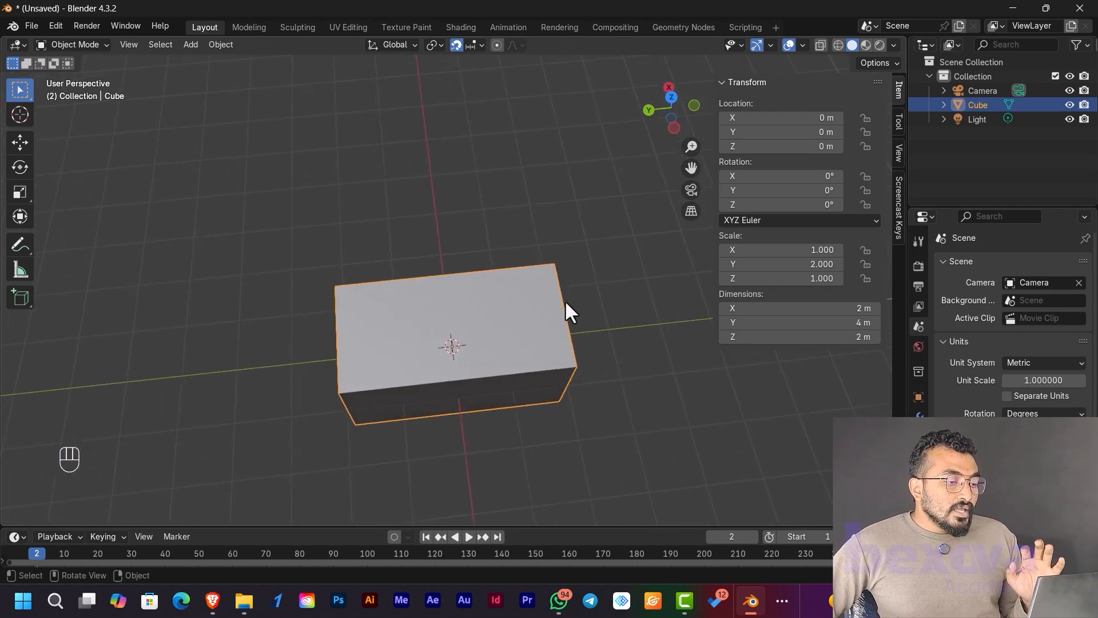
{"action": "scroll", "coordinate": [504, 332], "scroll_direction": "down", "scroll_amount": 2}
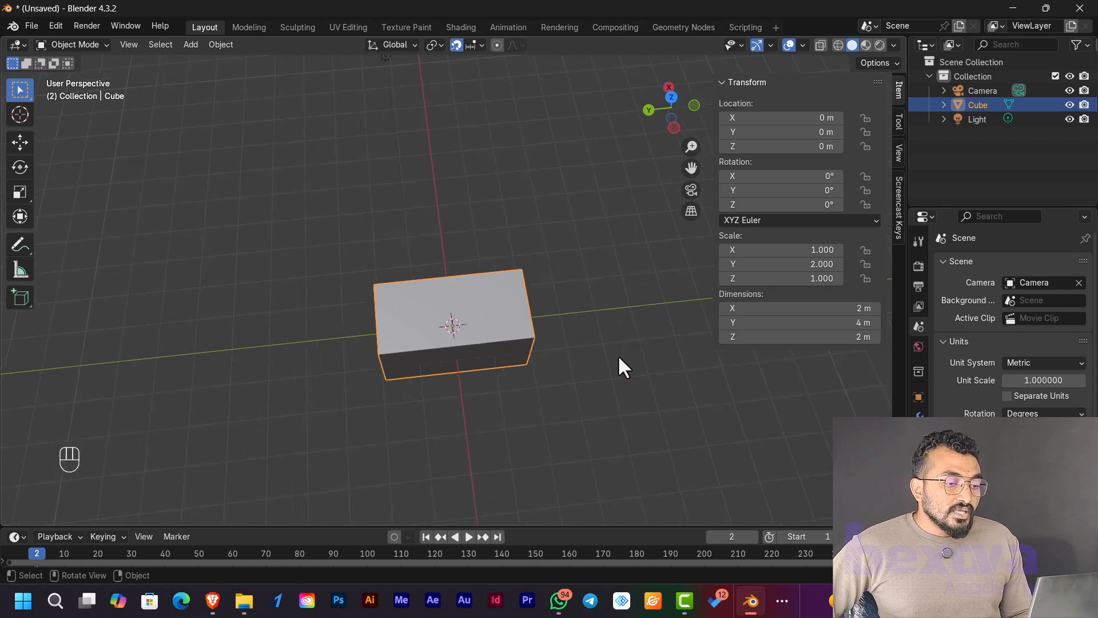
{"action": "middle_click_drag", "start_coordinate": [619, 359], "coordinate": [396, 286]}
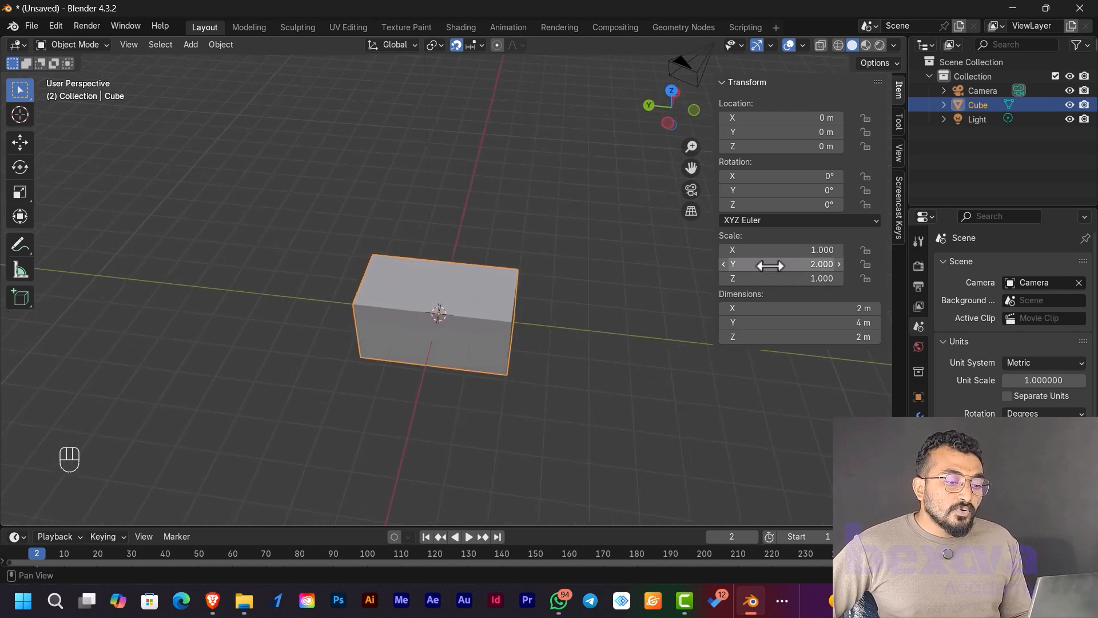
- Set the block's Y scale to 1
{"action": "left_click", "coordinate": [807, 276]}
{"action": "left_click", "coordinate": [812, 265]}
{"action": "left_click", "coordinate": [812, 264]}
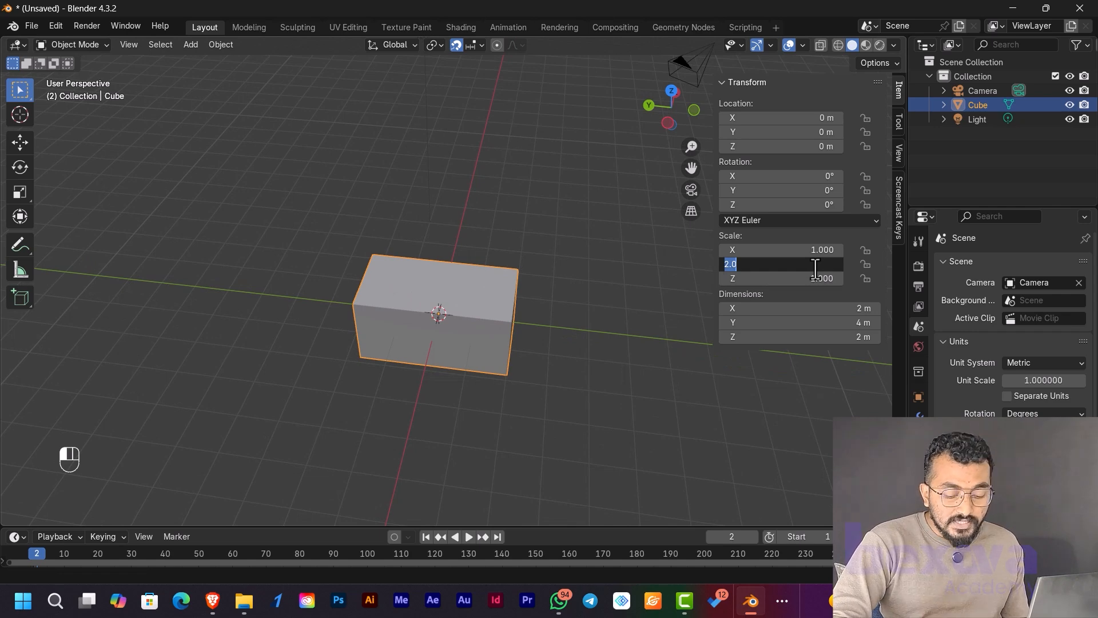
{"action": "type", "text": "1"}
{"action": "key", "text": "Return"}
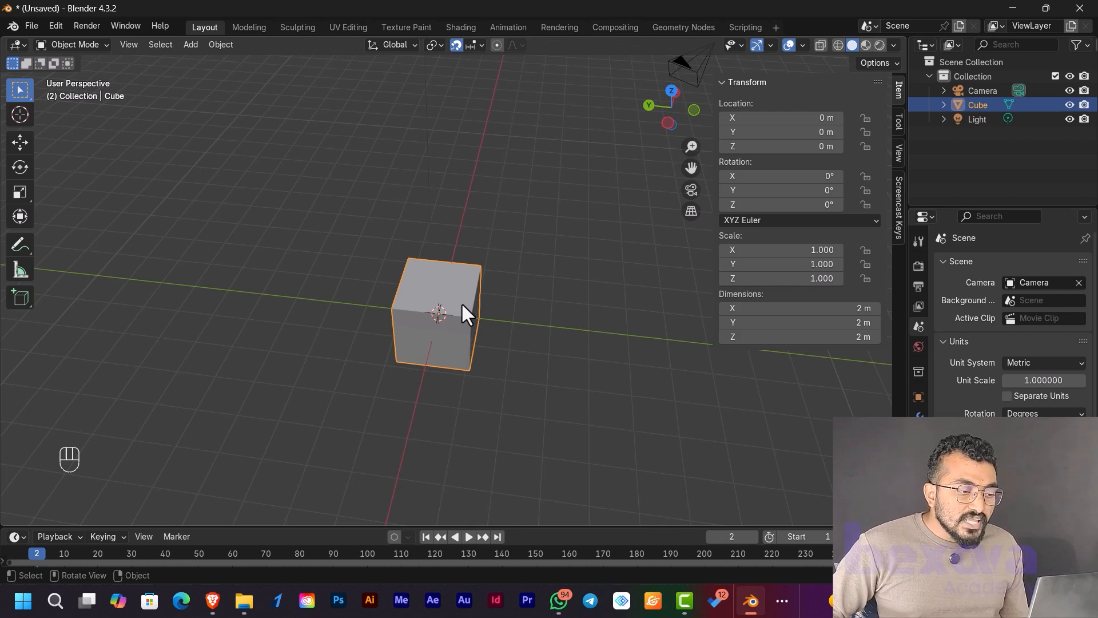
- Scale the cube by a factor of 10 along the Y axis and view the whole bar
{"action": "key", "text": "s"}
{"action": "key", "text": "y"}
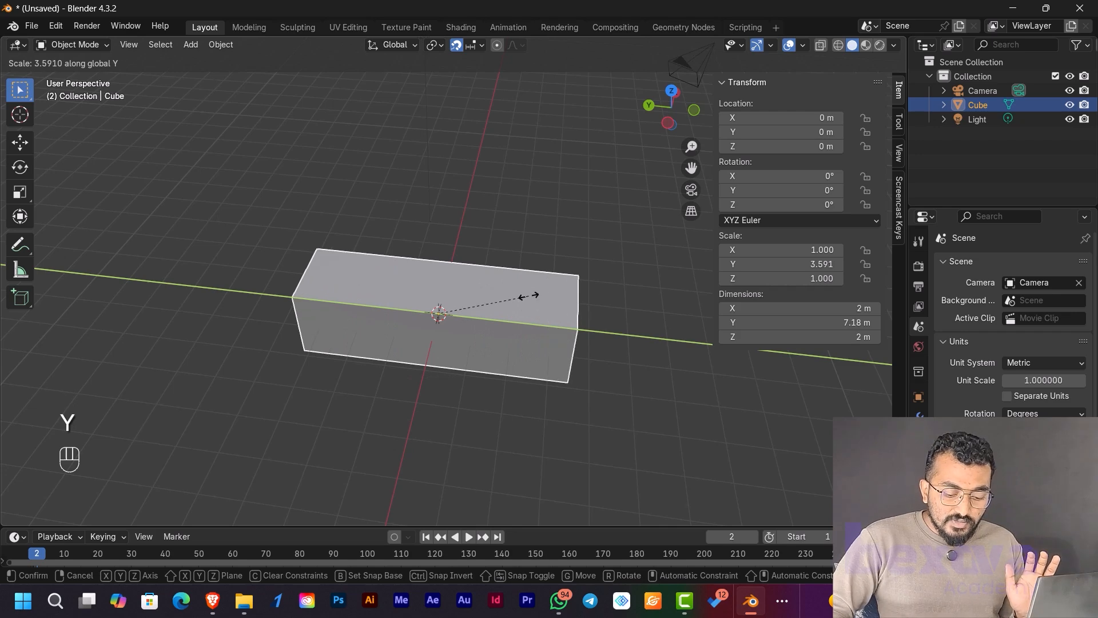
{"action": "key", "text": "KP_1"}
{"action": "key", "text": "KP_0"}
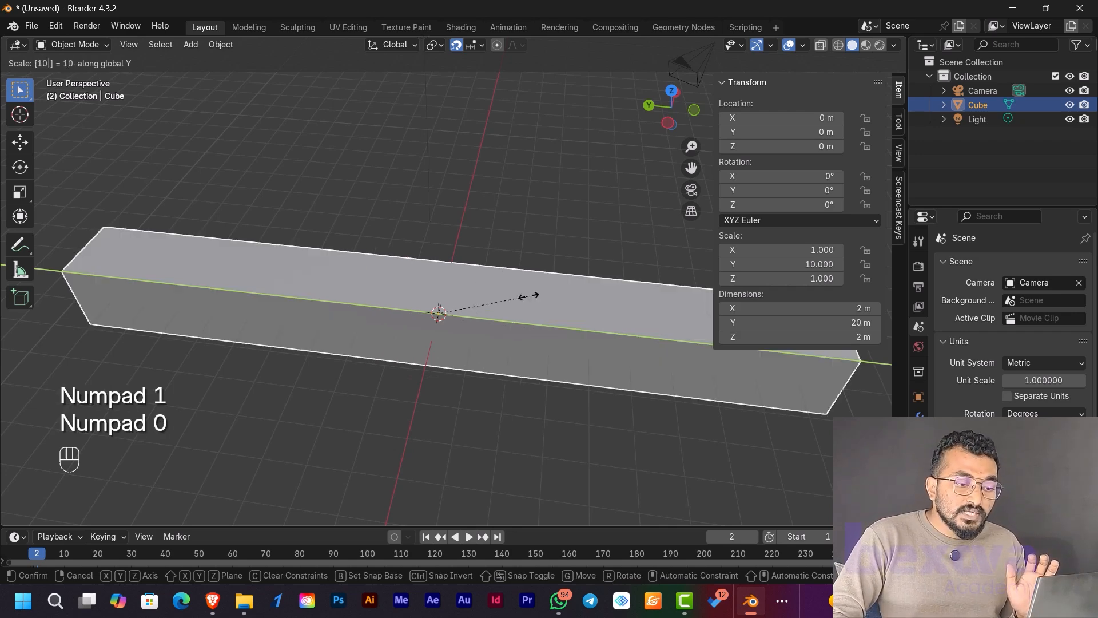
{"action": "key", "text": "KP_Enter"}
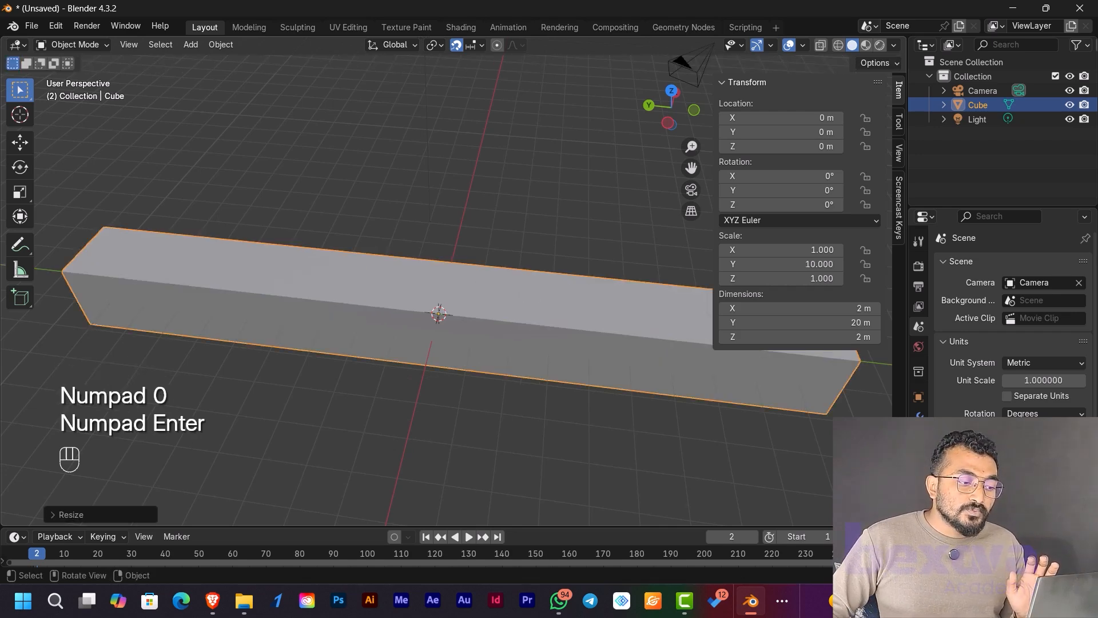
{"action": "scroll", "coordinate": [506, 382], "scroll_direction": "down", "scroll_amount": 5}
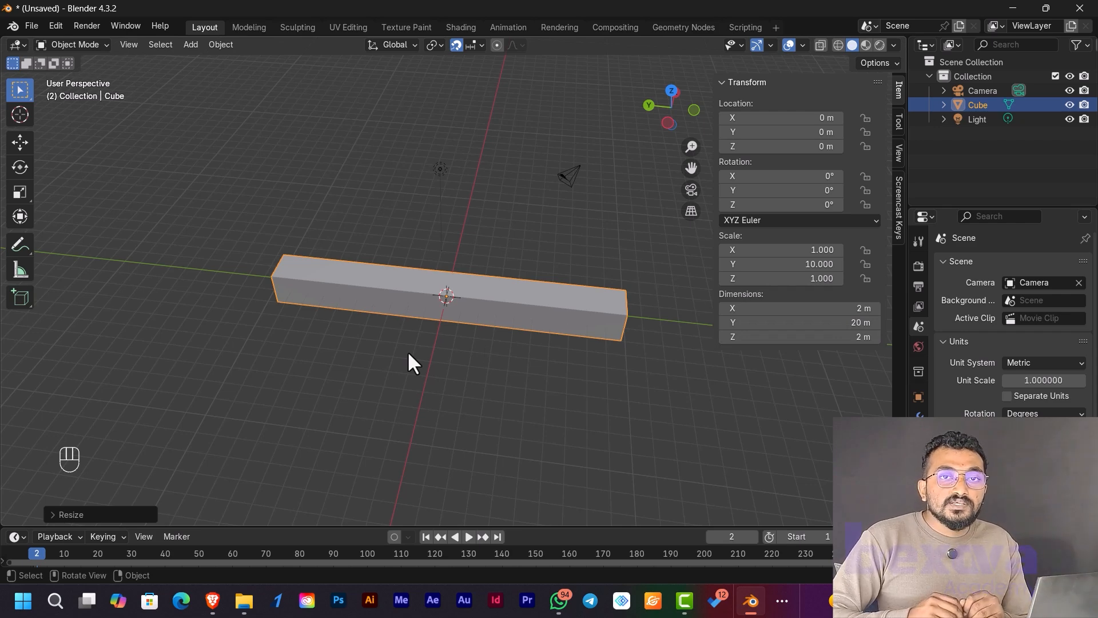
- Try setting the bar's Y dimension to 10 m, and undo the change
{"action": "key", "text": "ctrl+z"}
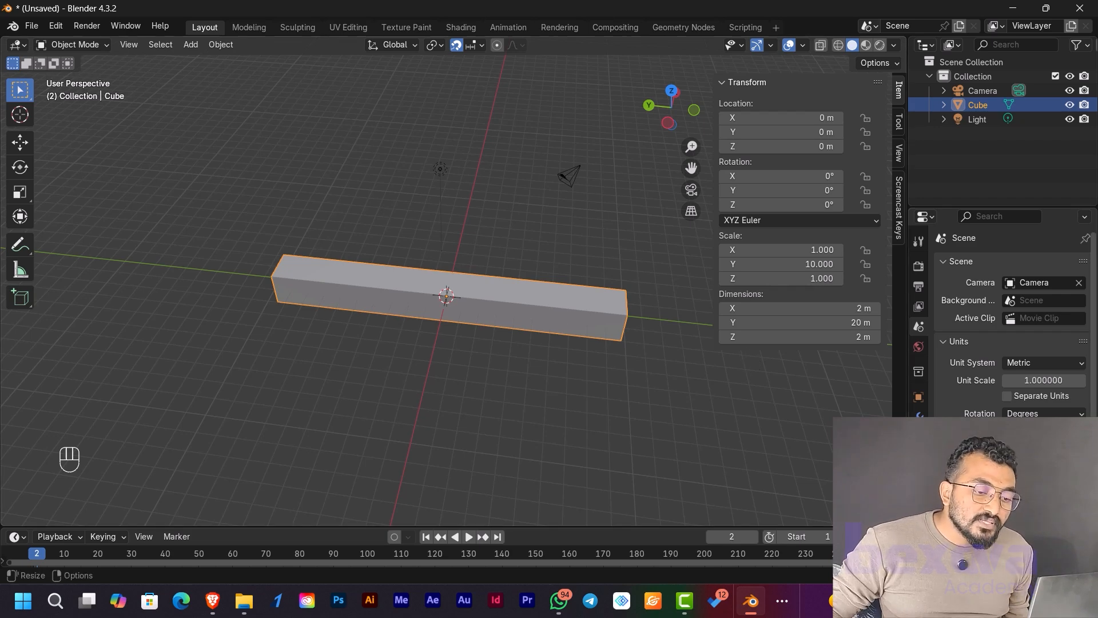
{"action": "left_click", "coordinate": [841, 322]}
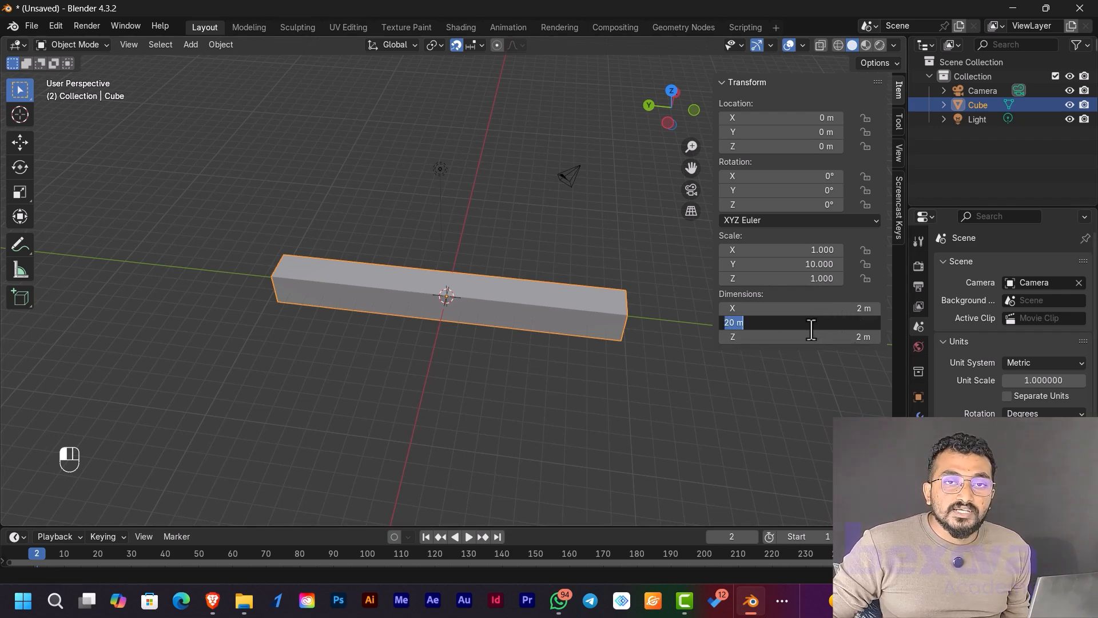
{"action": "left_click", "coordinate": [774, 378]}
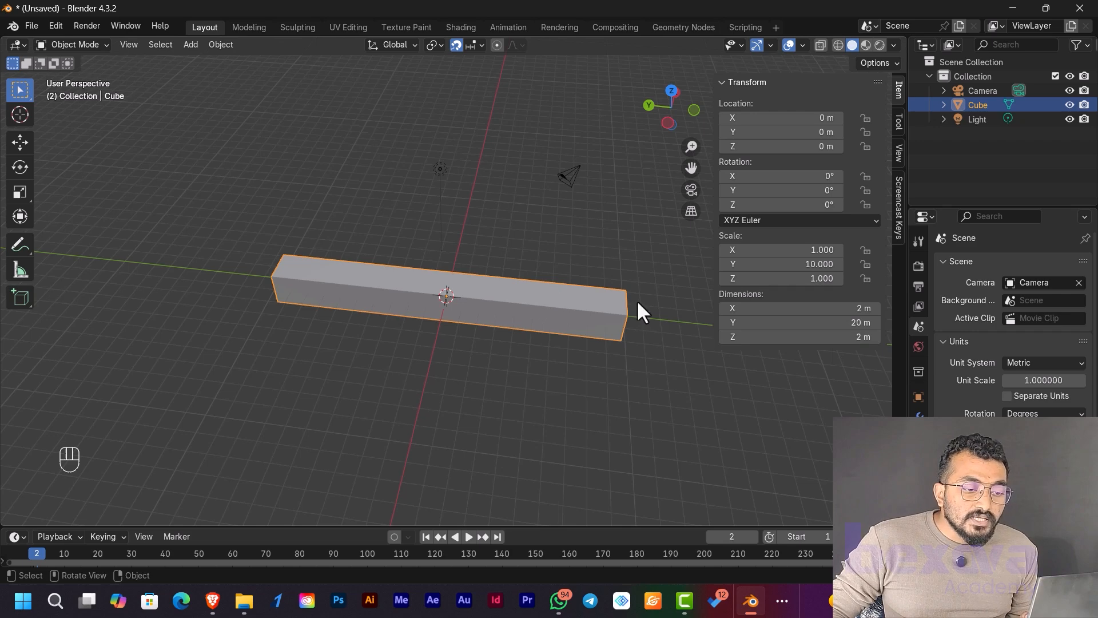
{"action": "left_click", "coordinate": [844, 323]}
{"action": "type", "text": "10"}
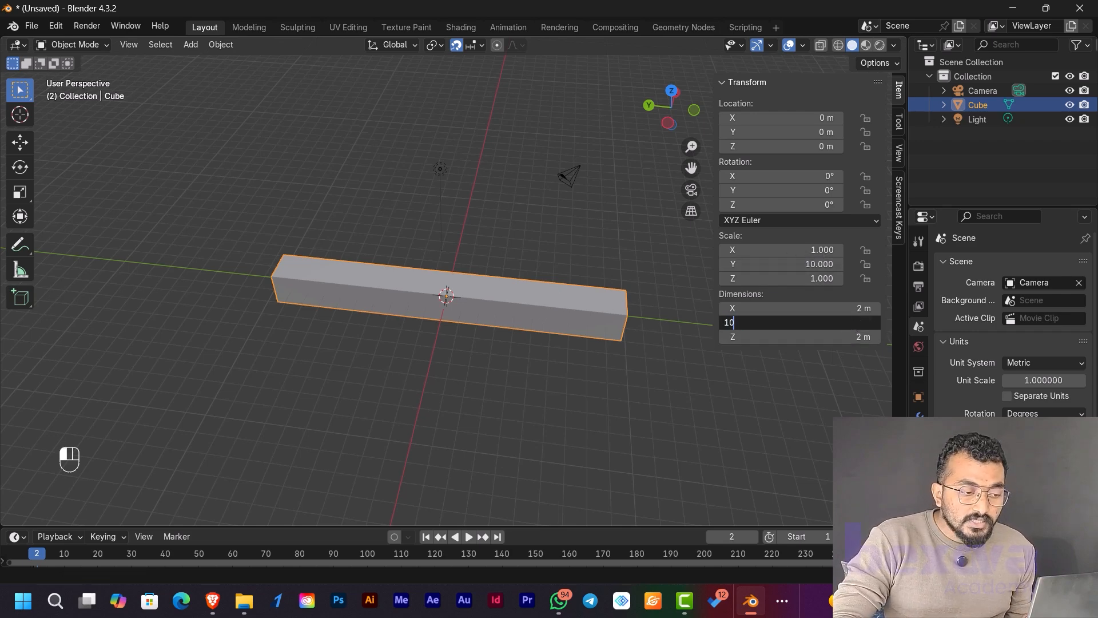
{"action": "key", "text": "Return"}
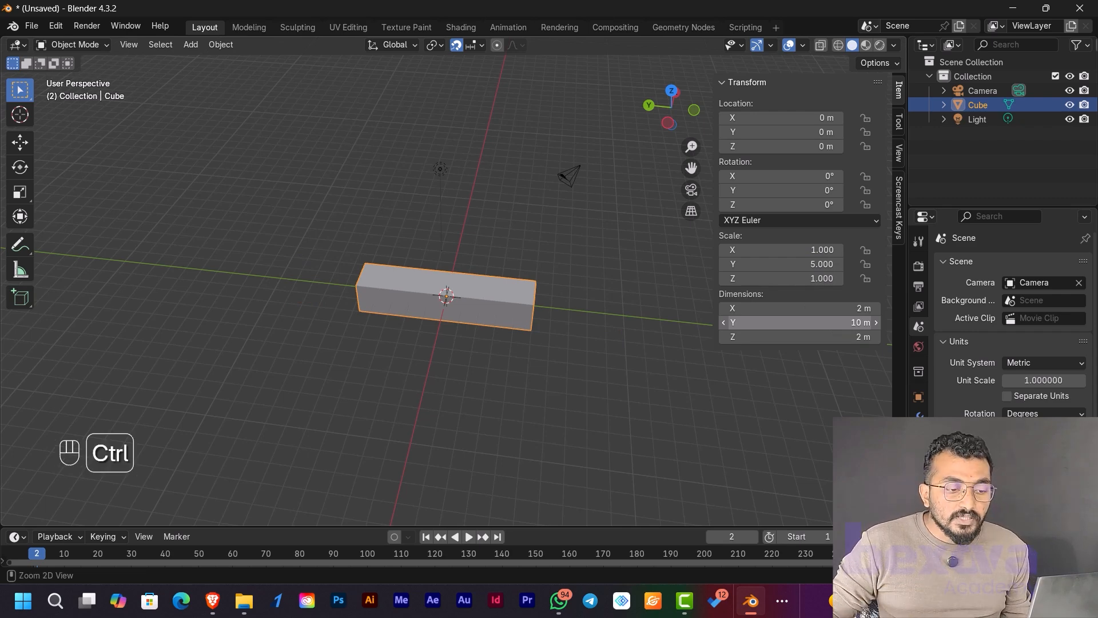
{"action": "key", "text": "ctrl+z"}
- Start scaling the bar by a factor of 0.5, constrained to the Y axis
{"action": "key", "text": "s"}
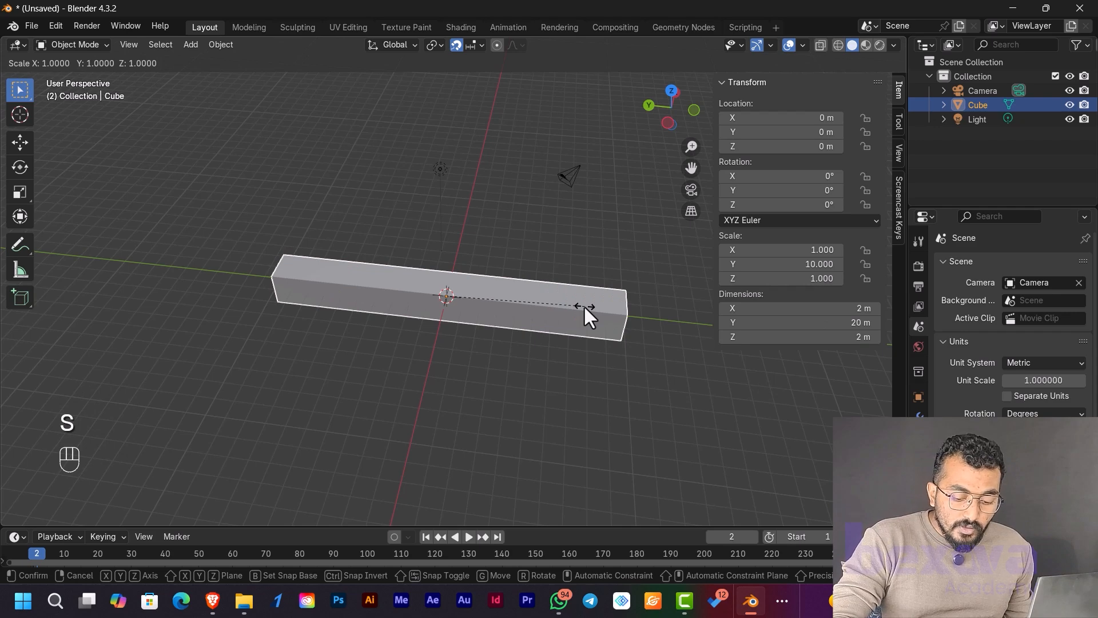
{"action": "type", "text": ".5"}
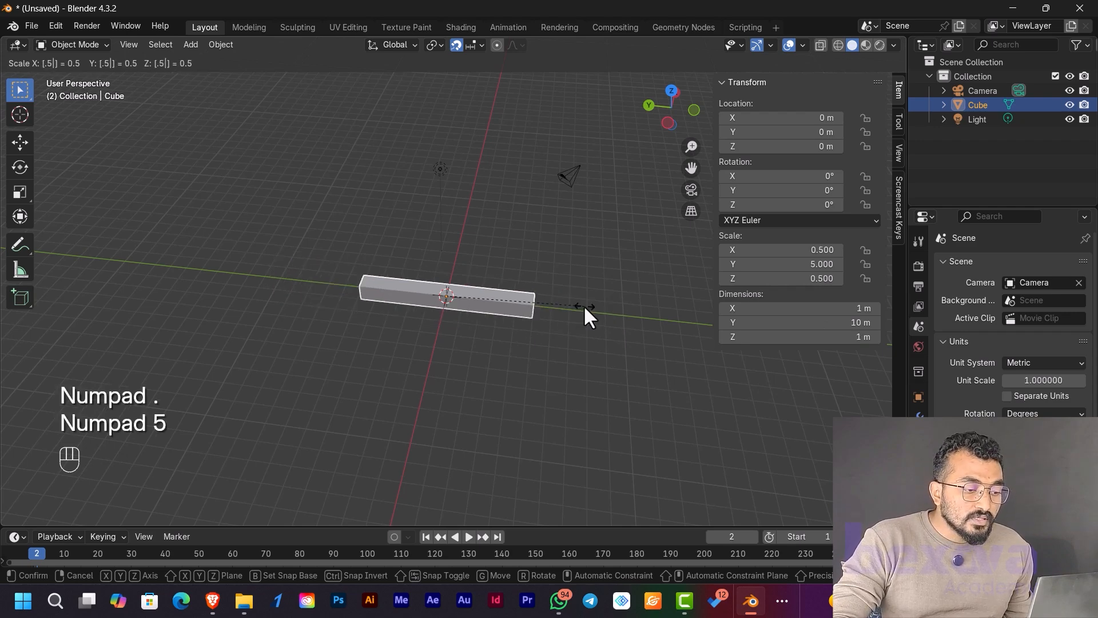
{"action": "type", "text": "y"}
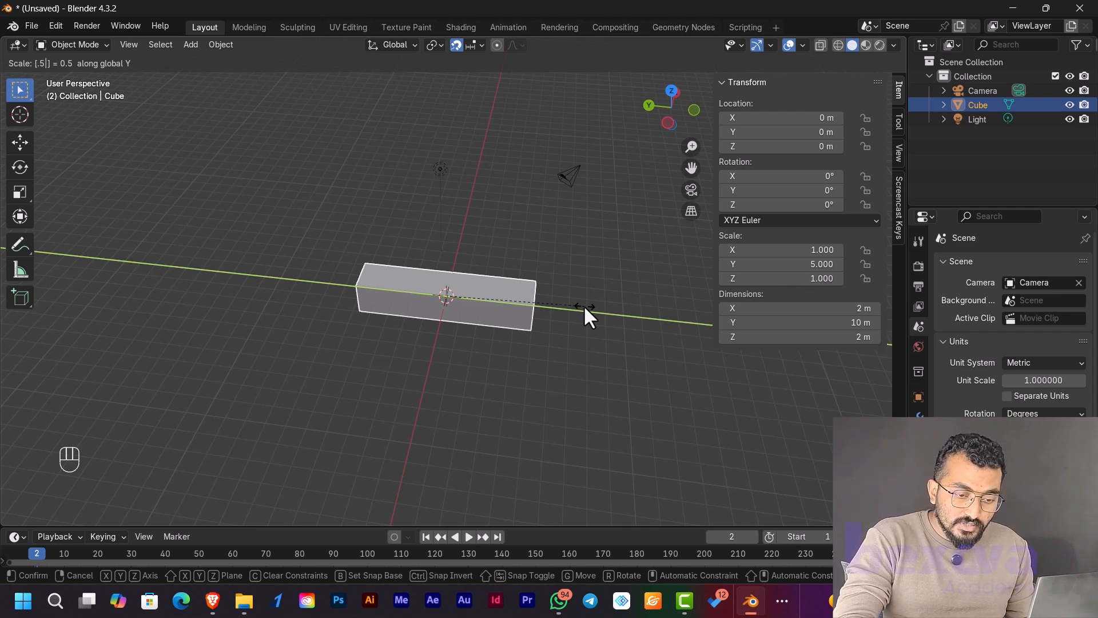
- Try factors of 0.8 and 0.2 for the bar's scaling along the Y axis
{"action": "key", "text": "BackSpace"}
{"action": "key", "text": "BackSpace"}
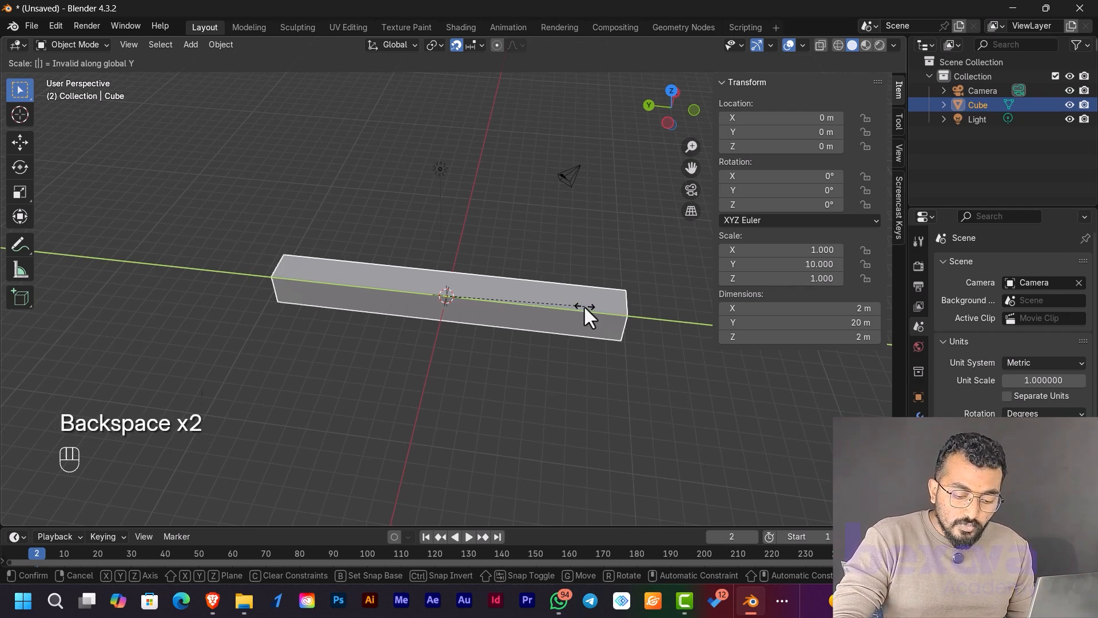
{"action": "type", "text": ".8"}
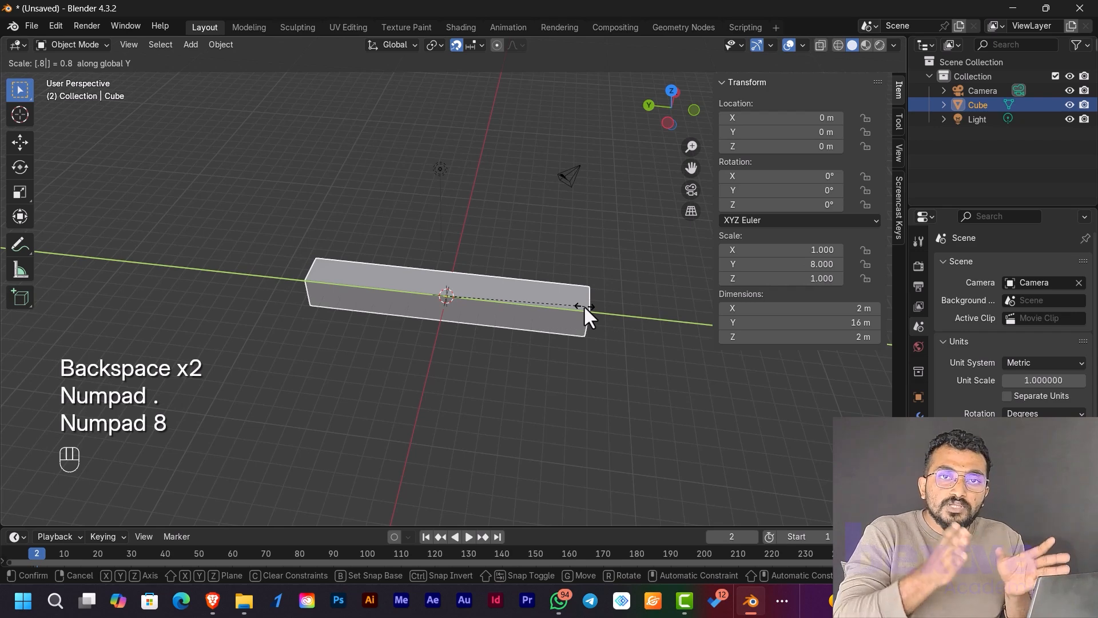
{"action": "key", "text": "BackSpace"}
{"action": "key", "text": "BackSpace"}
{"action": "key", "text": "BackSpace"}
{"action": "key", "text": "BackSpace"}
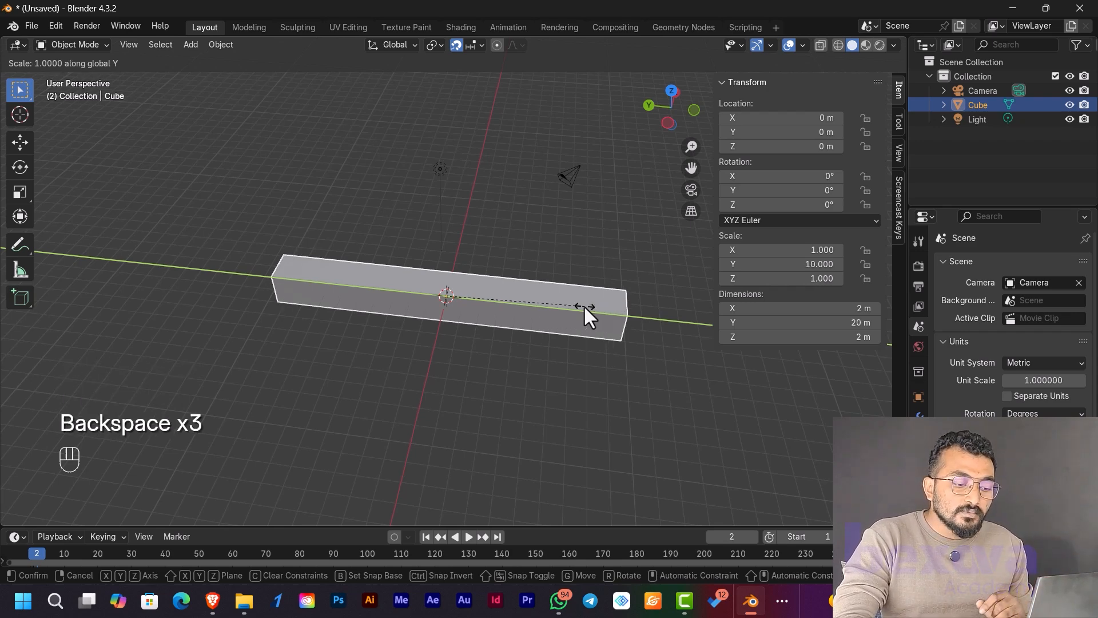
{"action": "type", "text": ".2"}
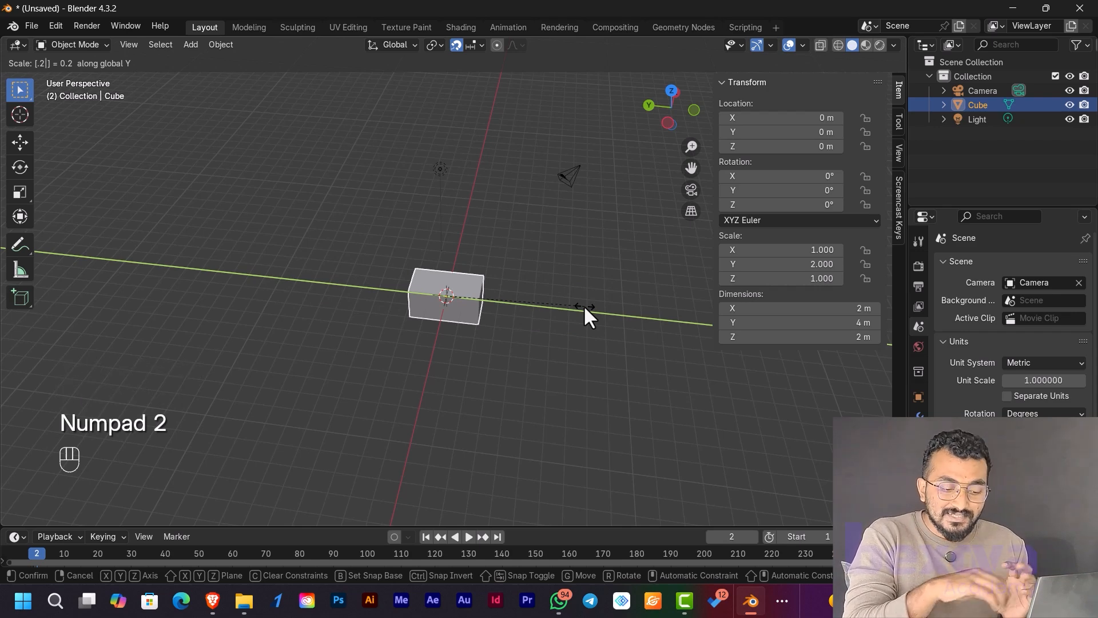
- Change the Y-axis scaling factor to 0.5 and apply it to the bar
{"action": "key", "text": "BackSpace"}
{"action": "key", "text": "BackSpace"}
{"action": "key", "text": "BackSpace"}
{"action": "type", "text": ".5"}
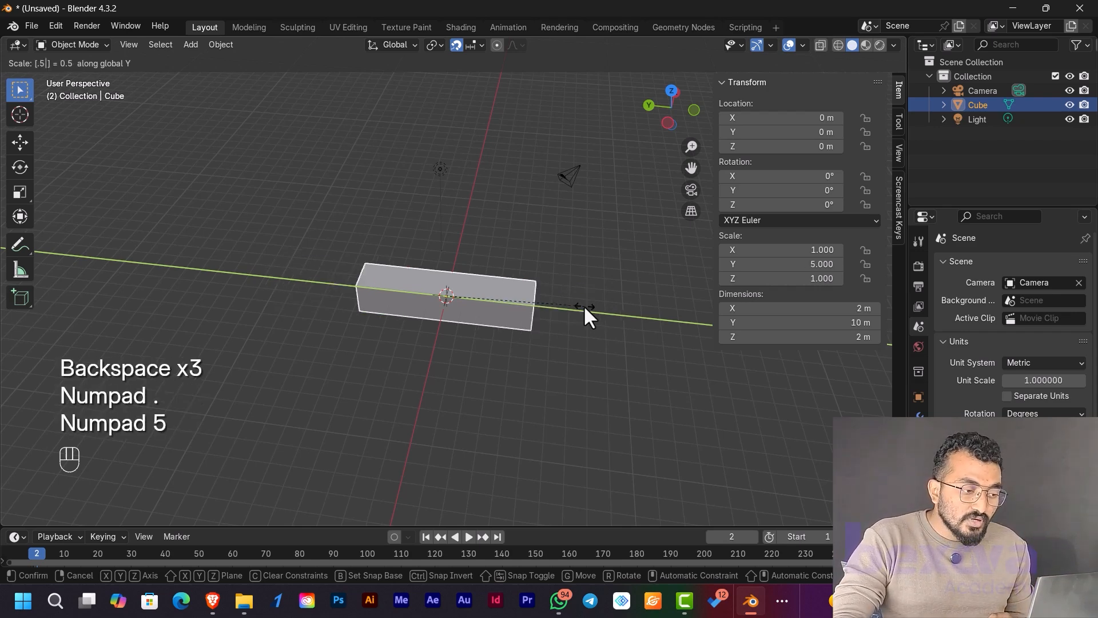
{"action": "key", "text": "KP_Enter"}
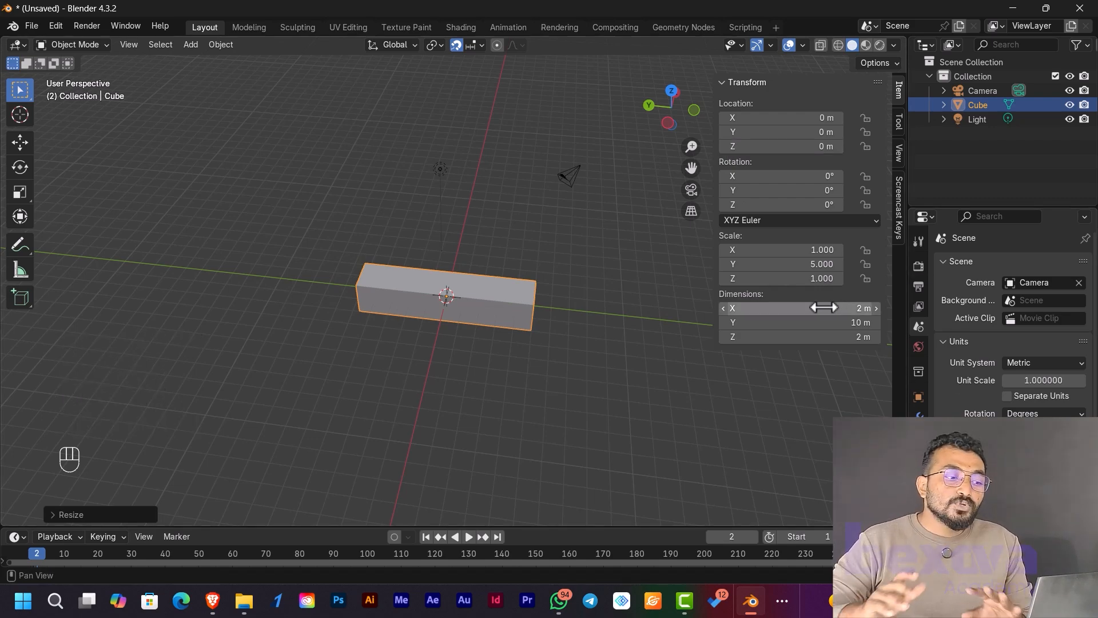
- Try rotating the bar by 70 degrees, constrained to the global X axis
{"action": "middle_click_drag", "start_coordinate": [519, 478], "coordinate": [565, 392]}
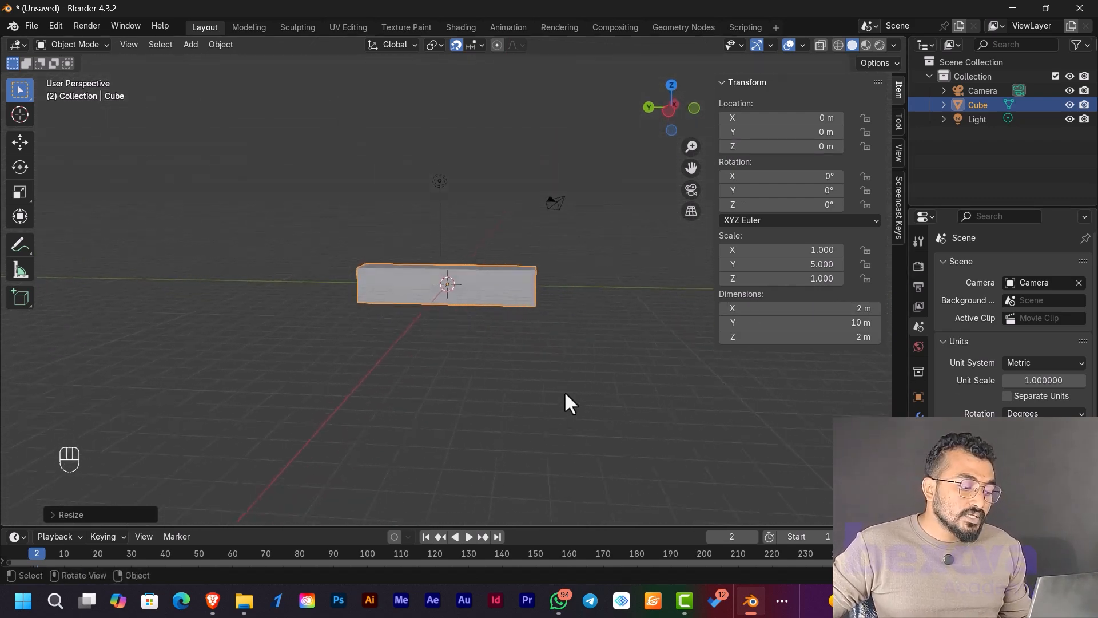
{"action": "key", "text": "r"}
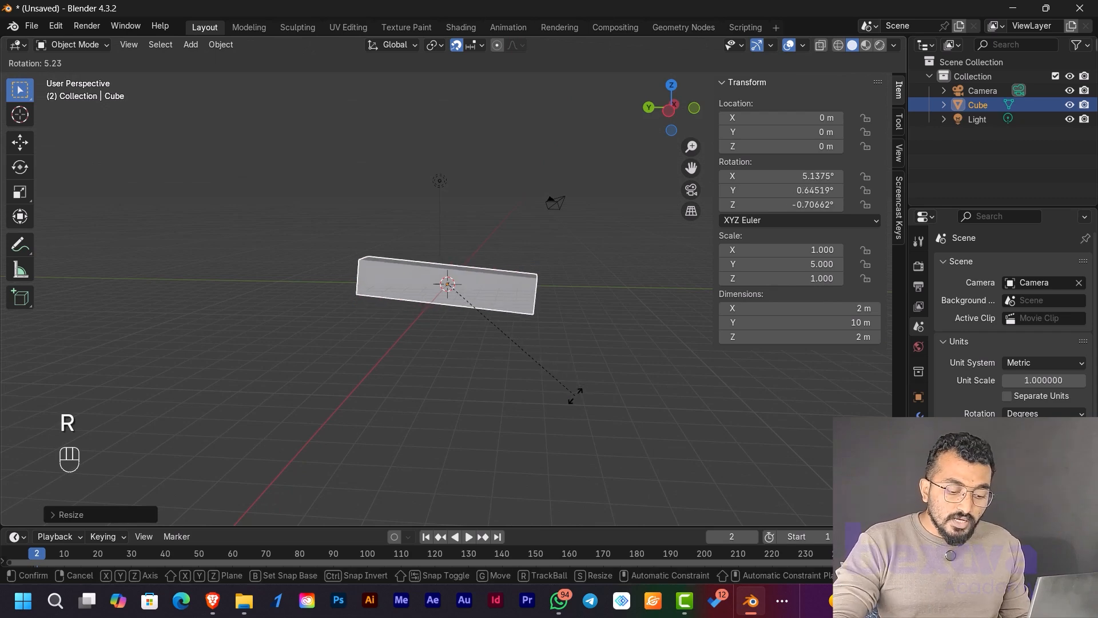
{"action": "key", "text": "KP_7"}
{"action": "key", "text": "KP_0"}
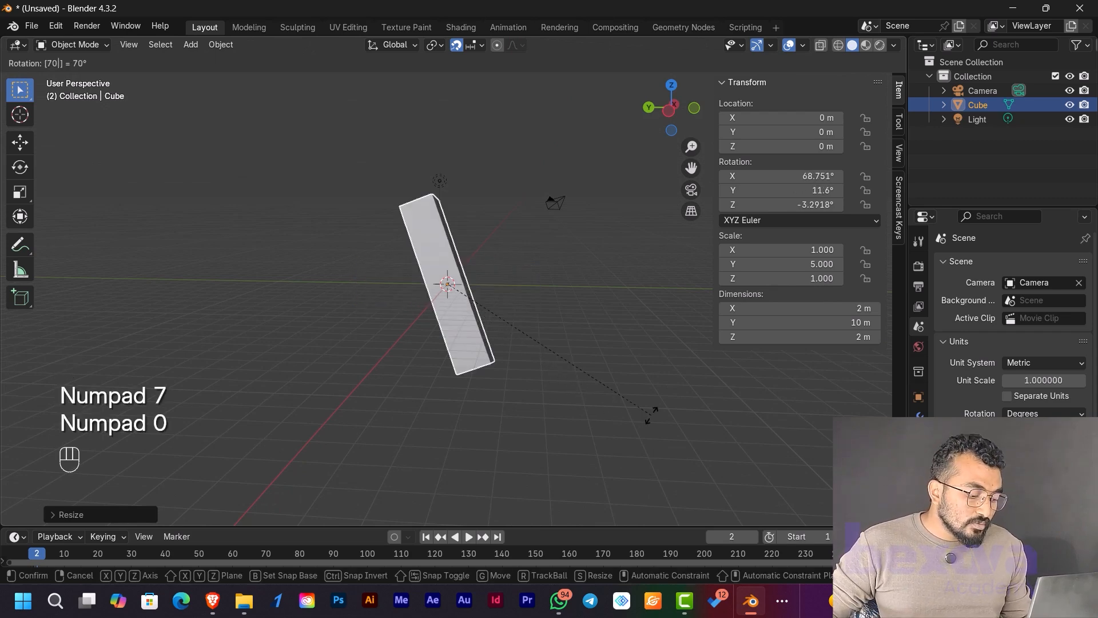
{"action": "key", "text": "x"}
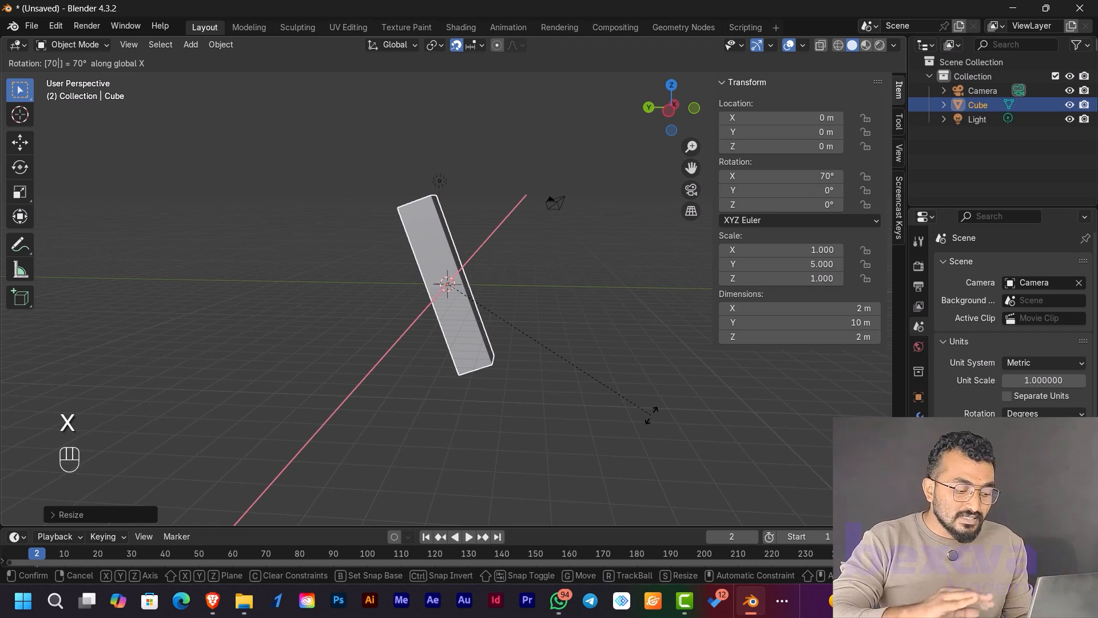
- Try a 707-degree rotation of the bar about the X, Y and Z axes, clear the angle and cancel the rotation
{"action": "key", "text": "7"}
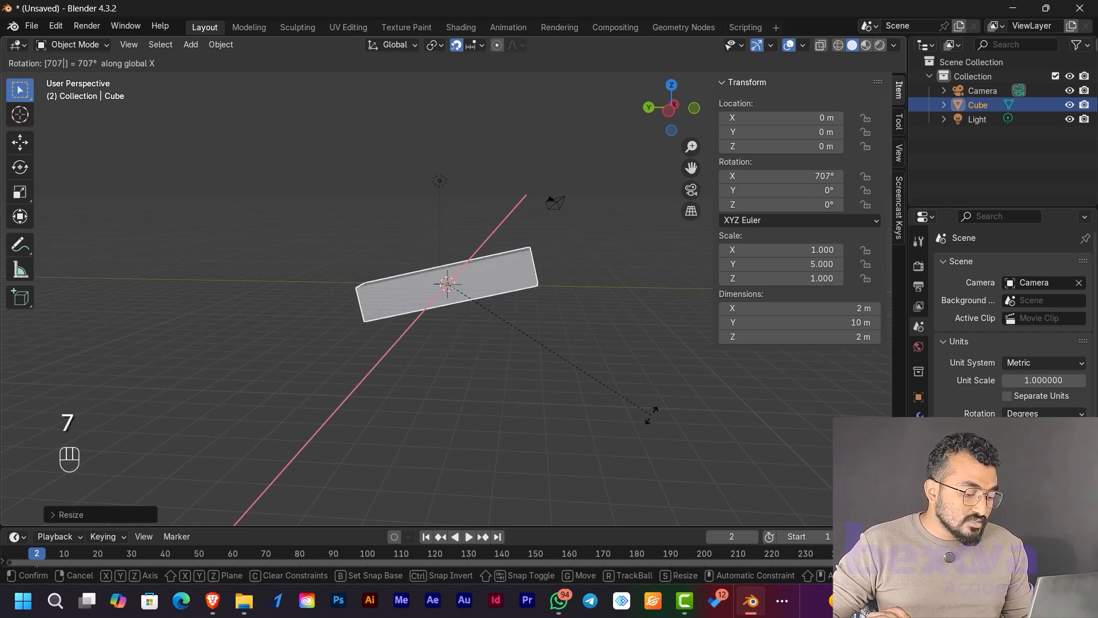
{"action": "key", "text": "y"}
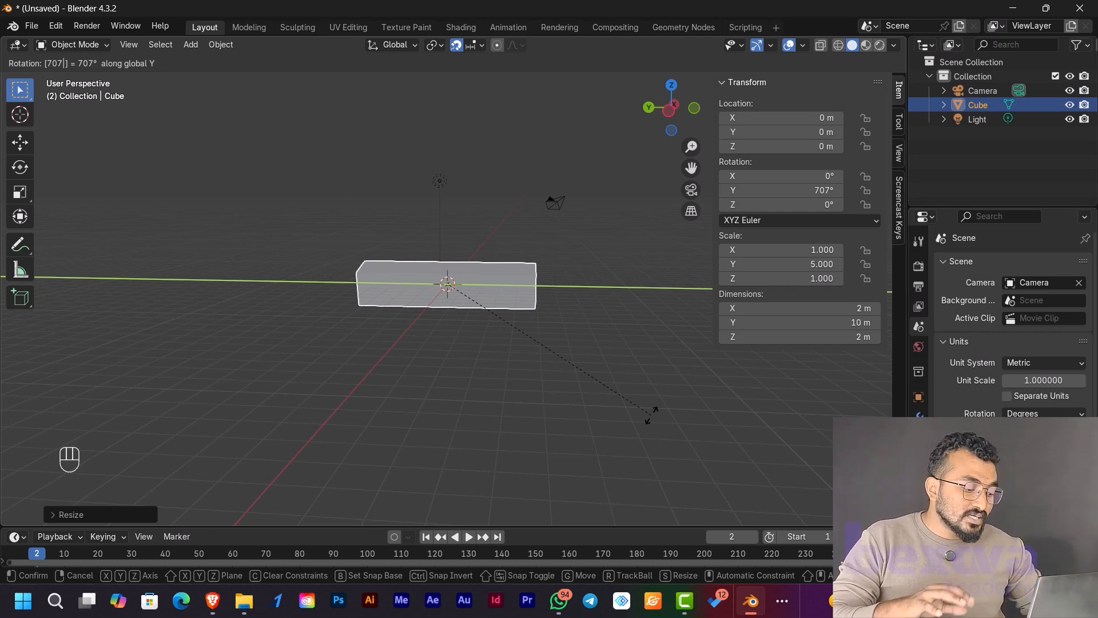
{"action": "key", "text": "z"}
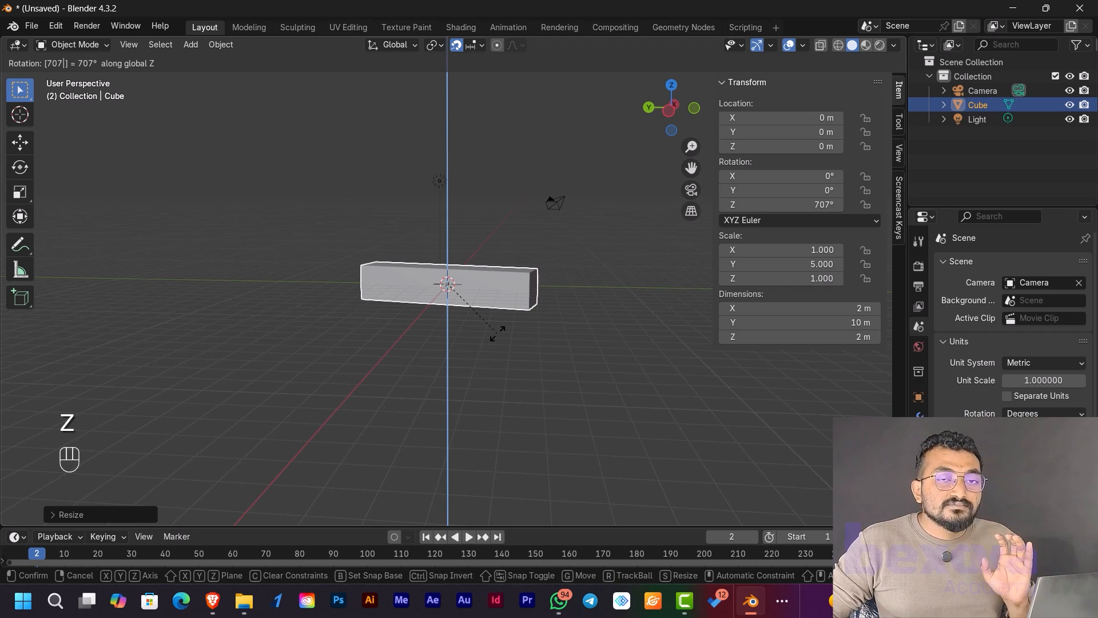
{"action": "key", "text": "BackSpace"}
{"action": "key", "text": "BackSpace"}
{"action": "key", "text": "BackSpace"}
{"action": "key", "text": "BackSpace"}
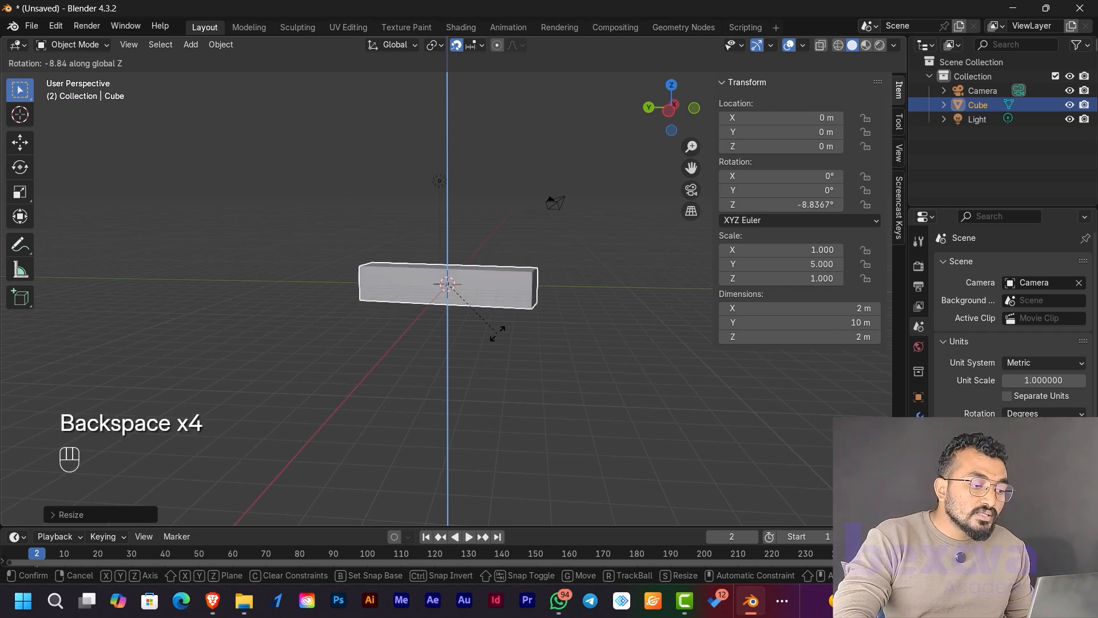
{"action": "right_click", "coordinate": [493, 247]}
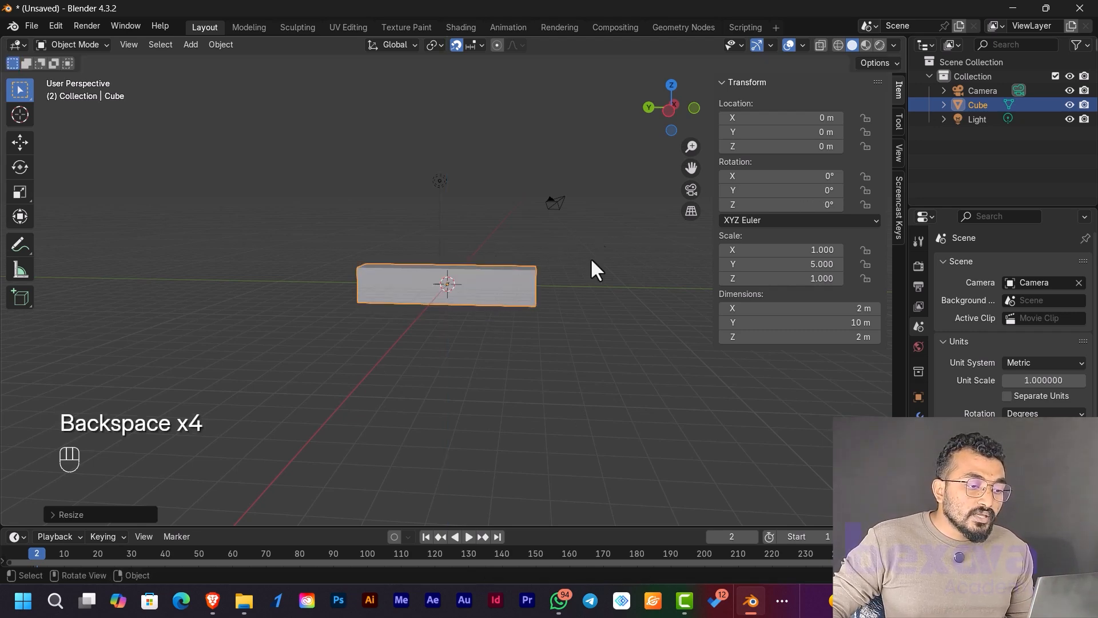
- Try rotating the bar by 90 degrees in the left orthographic view and cancel the rotation
{"action": "left_click", "coordinate": [668, 110]}
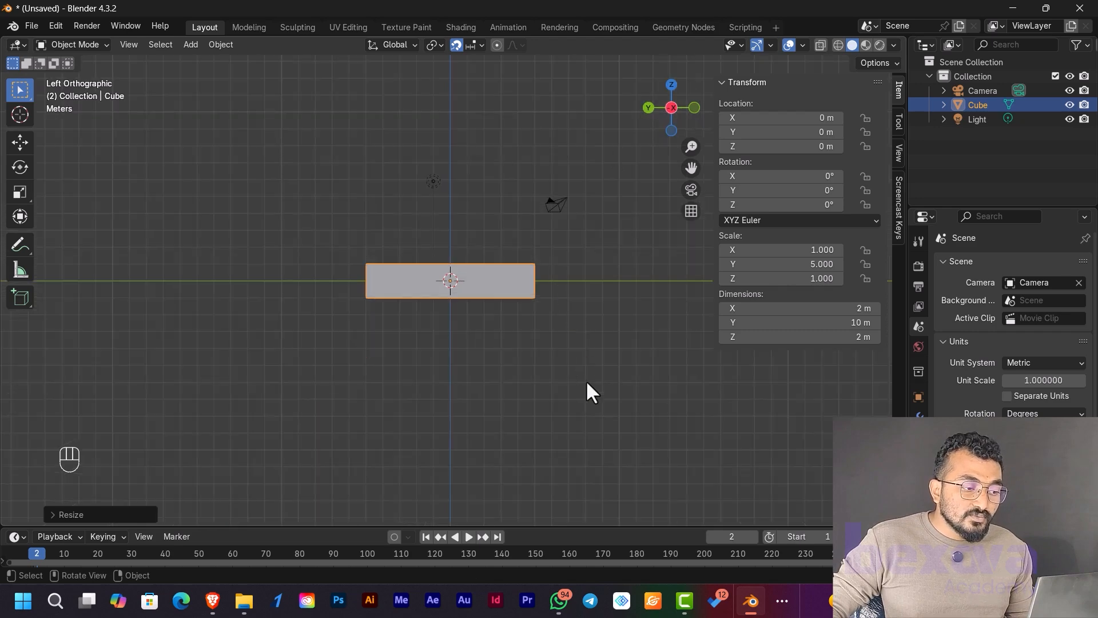
{"action": "type", "text": "r"}
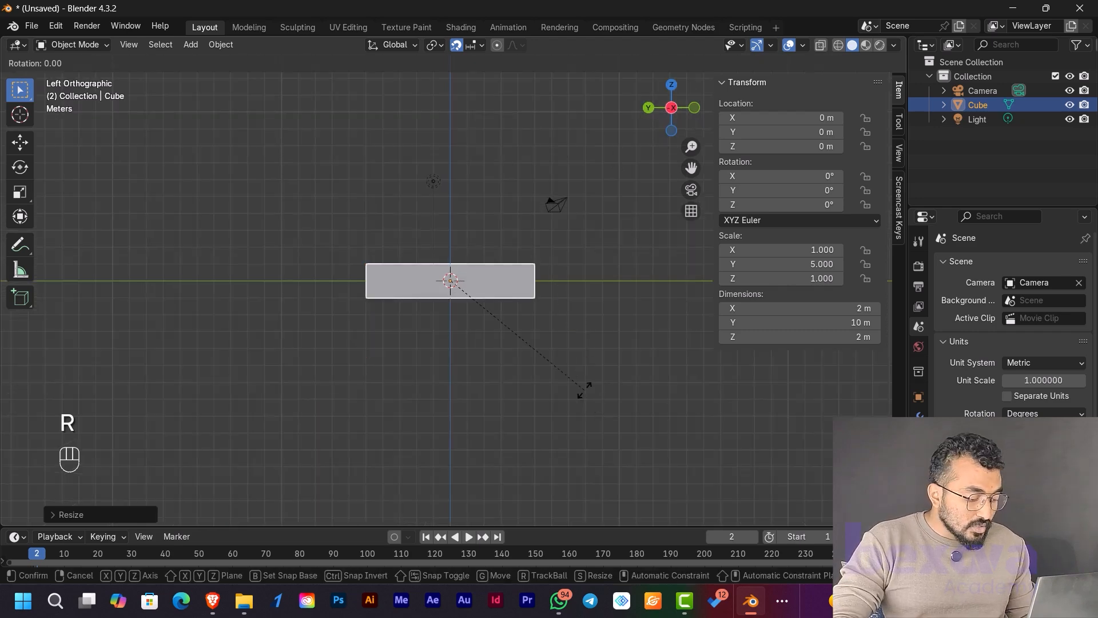
{"action": "type", "text": "90"}
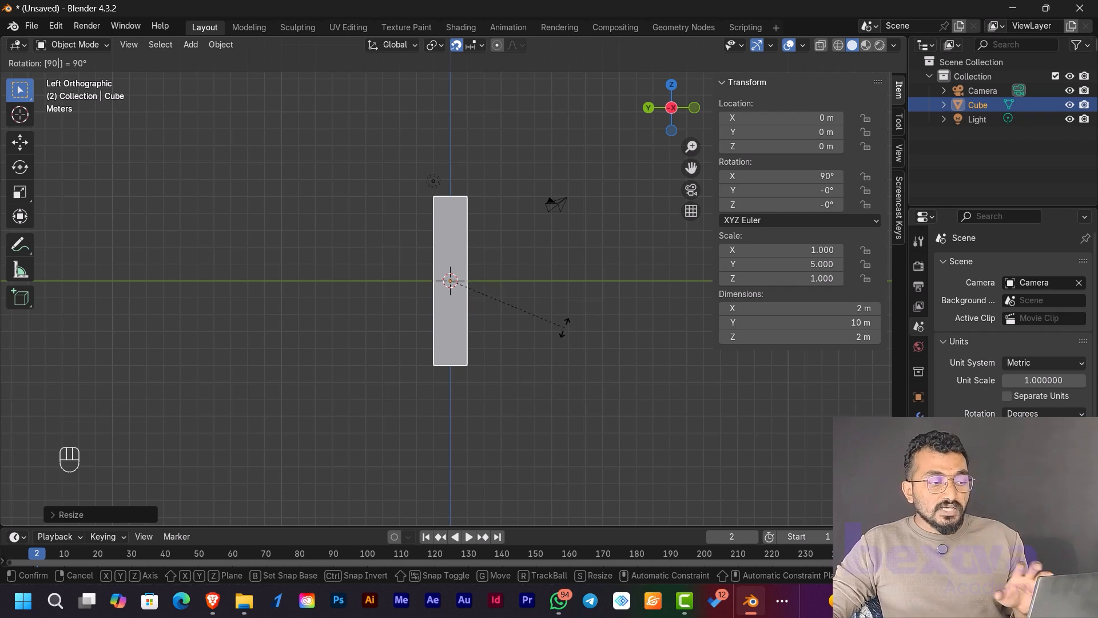
{"action": "key", "text": "Escape"}
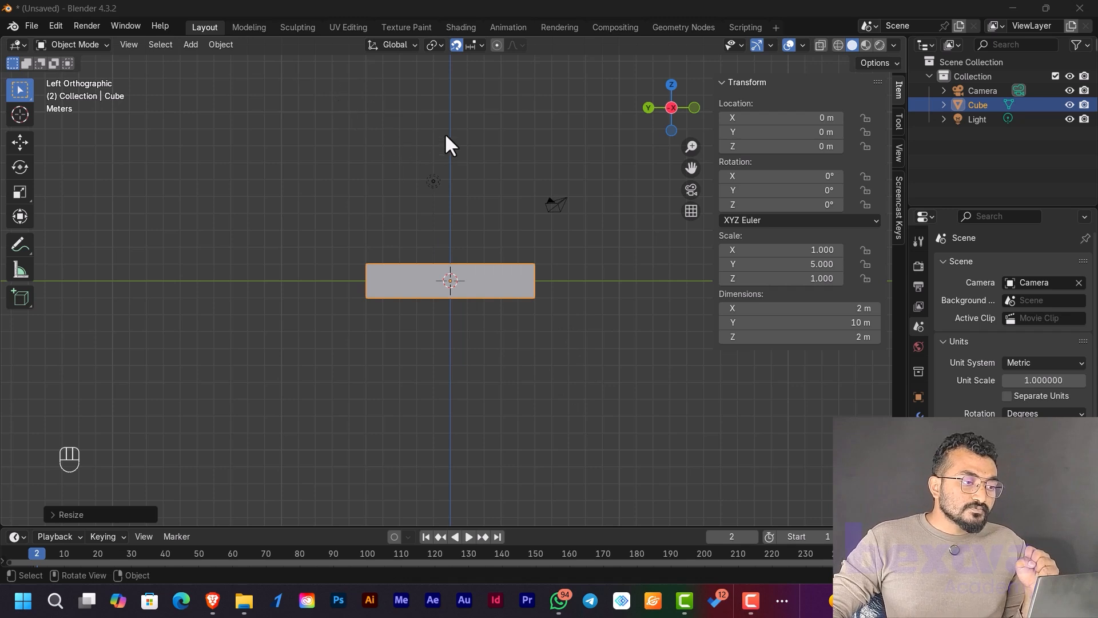
- Toggle snapping, leave it on, and try moving the bar 7 m along negative Y before cancelling the move
{"action": "left_click", "coordinate": [457, 46]}
{"action": "left_click", "coordinate": [458, 46]}
{"action": "left_click", "coordinate": [462, 46]}
{"action": "left_click", "coordinate": [458, 46]}
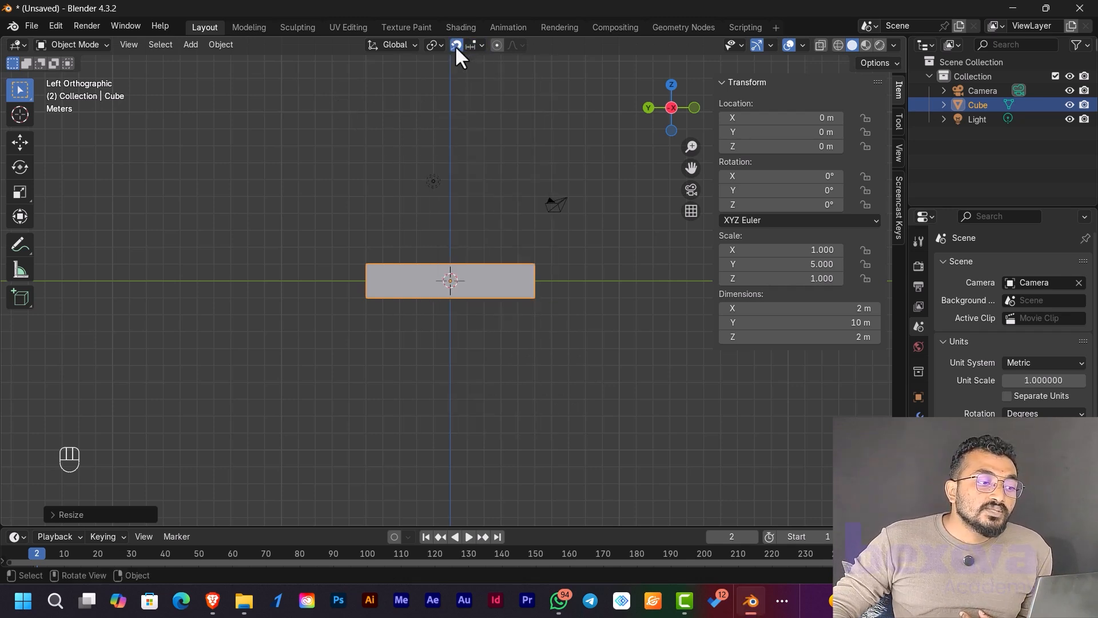
{"action": "left_click", "coordinate": [458, 45]}
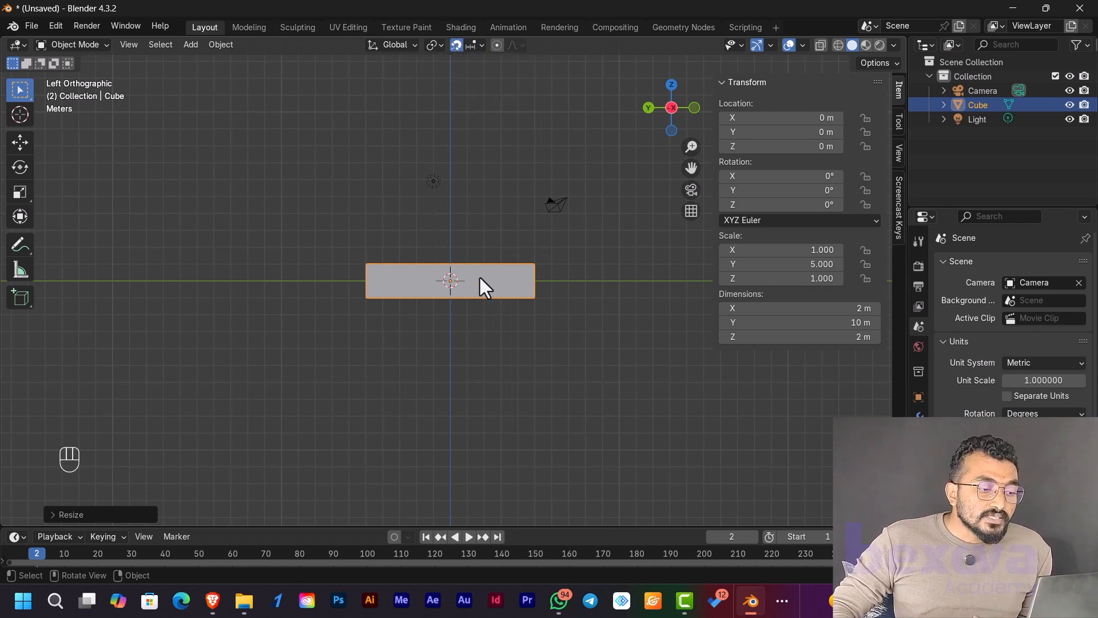
{"action": "key", "text": "g"}
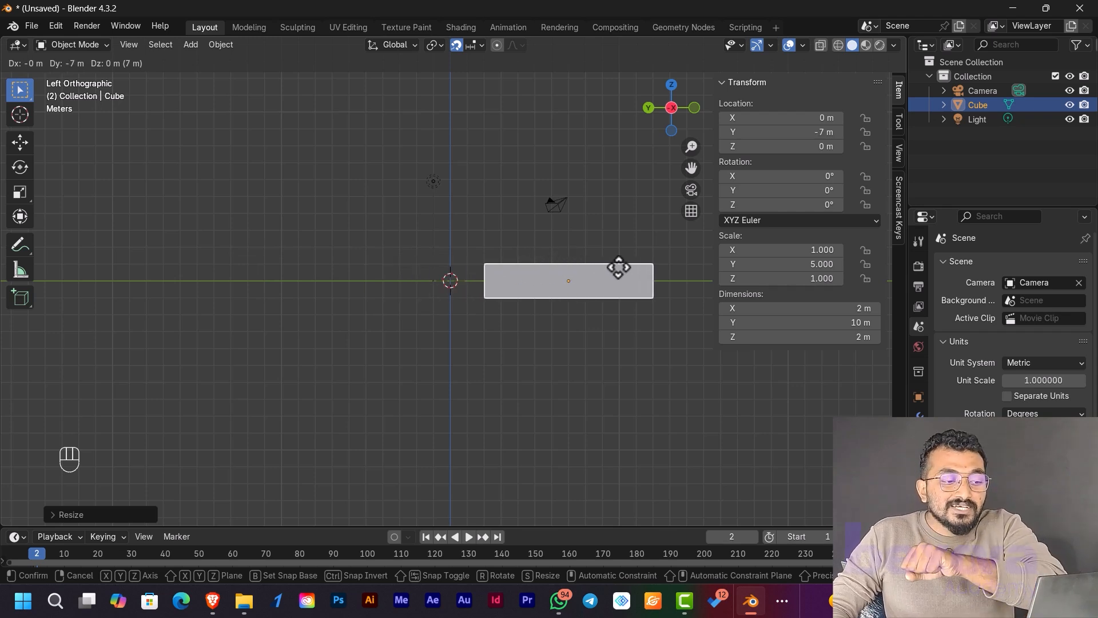
{"action": "right_click", "coordinate": [618, 268]}
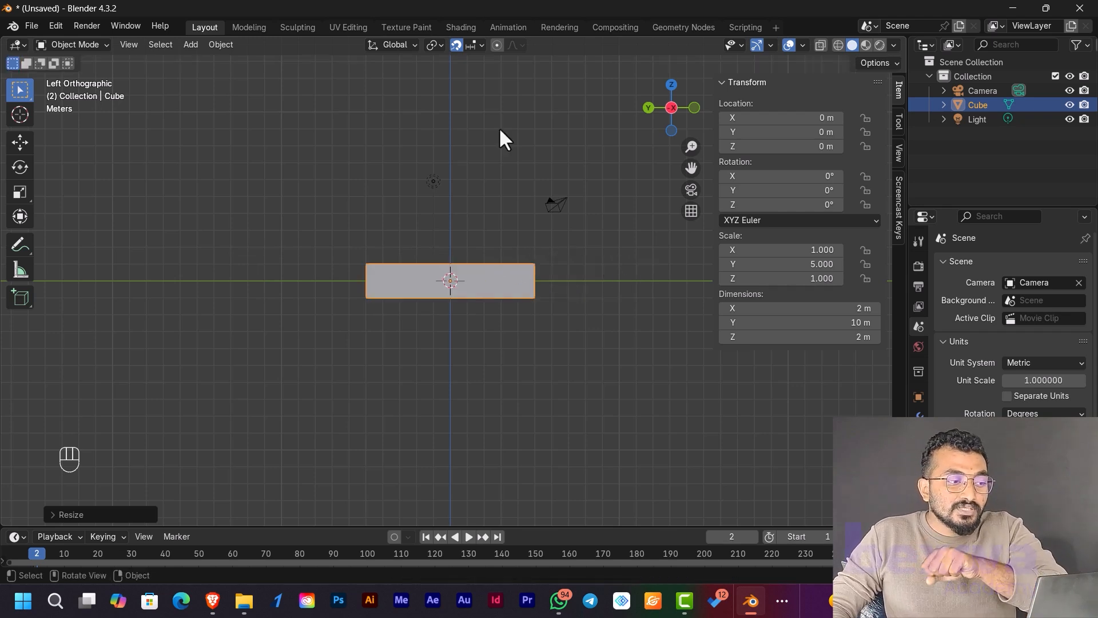
- Turn snapping off and try moving the bar freely in the left view, cancelling the move
{"action": "left_click", "coordinate": [456, 45]}
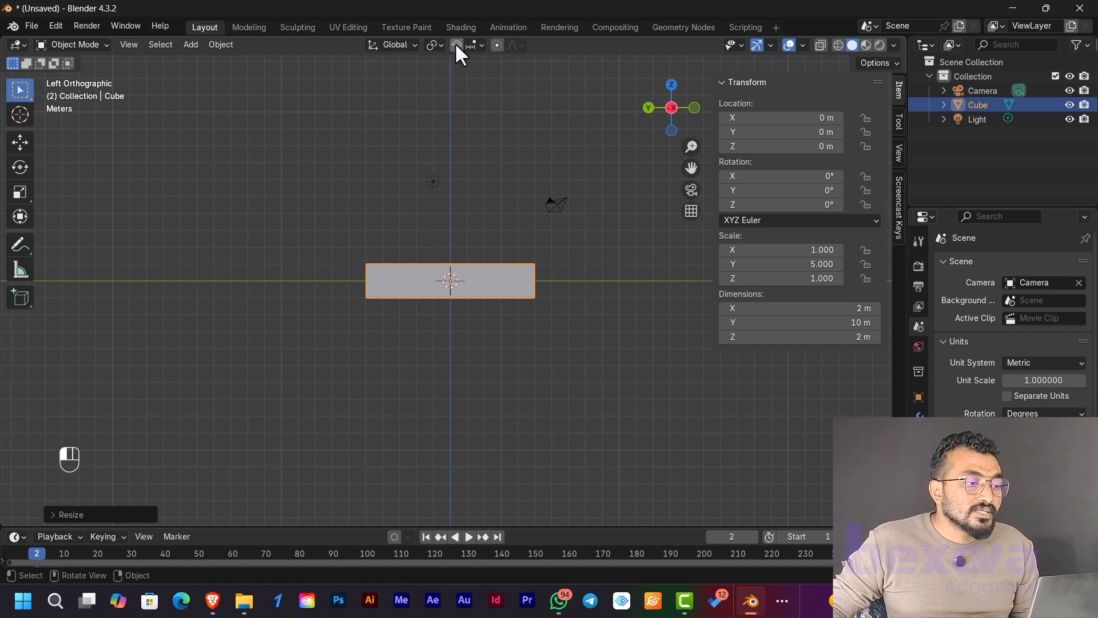
{"action": "key", "text": "g"}
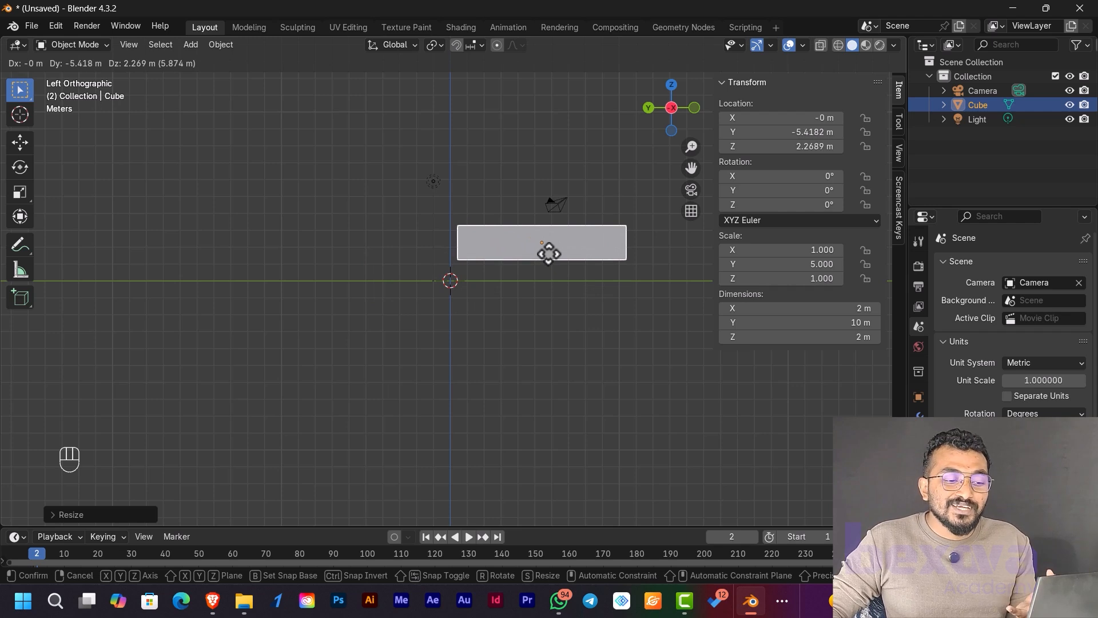
{"action": "right_click", "coordinate": [549, 252]}
- Set the bar's Y dimension to 2 m and delete the cube
{"action": "left_click", "coordinate": [857, 322]}
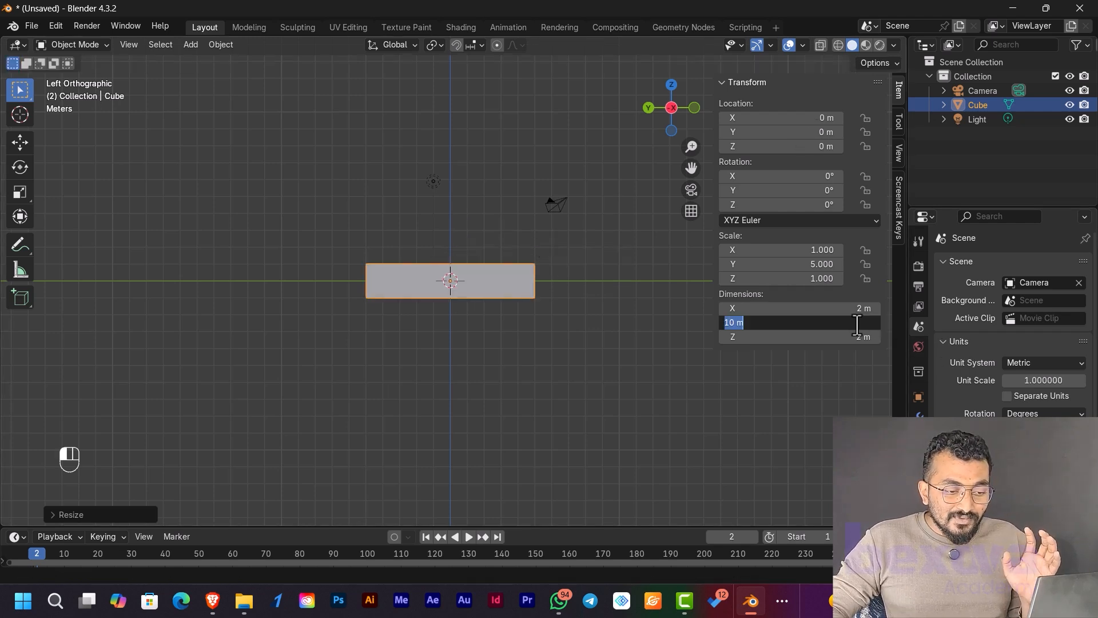
{"action": "type", "text": "2"}
{"action": "key", "text": "Return"}
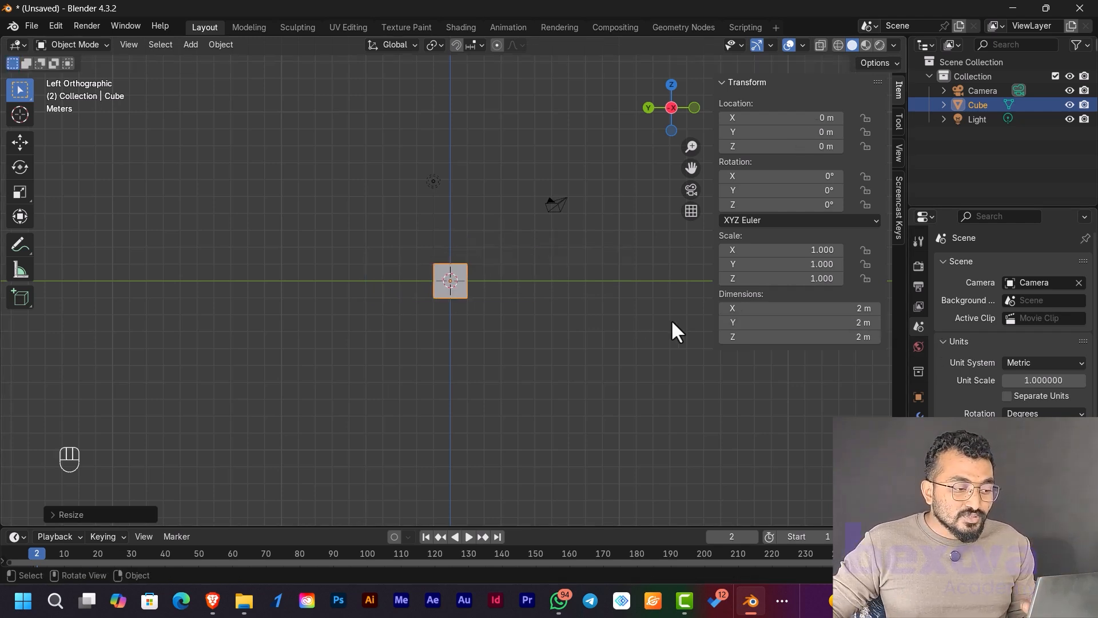
{"action": "middle_click_drag", "start_coordinate": [485, 320], "coordinate": [625, 371]}
{"action": "scroll", "coordinate": [541, 313], "scroll_direction": "up", "scroll_amount": 4}
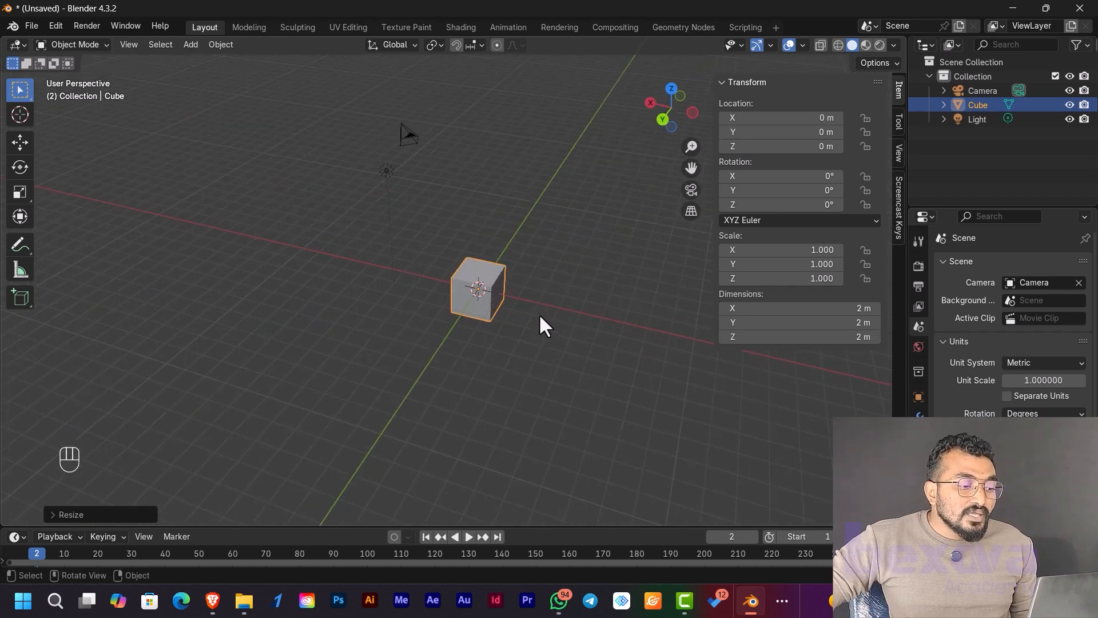
{"action": "key", "text": "x"}
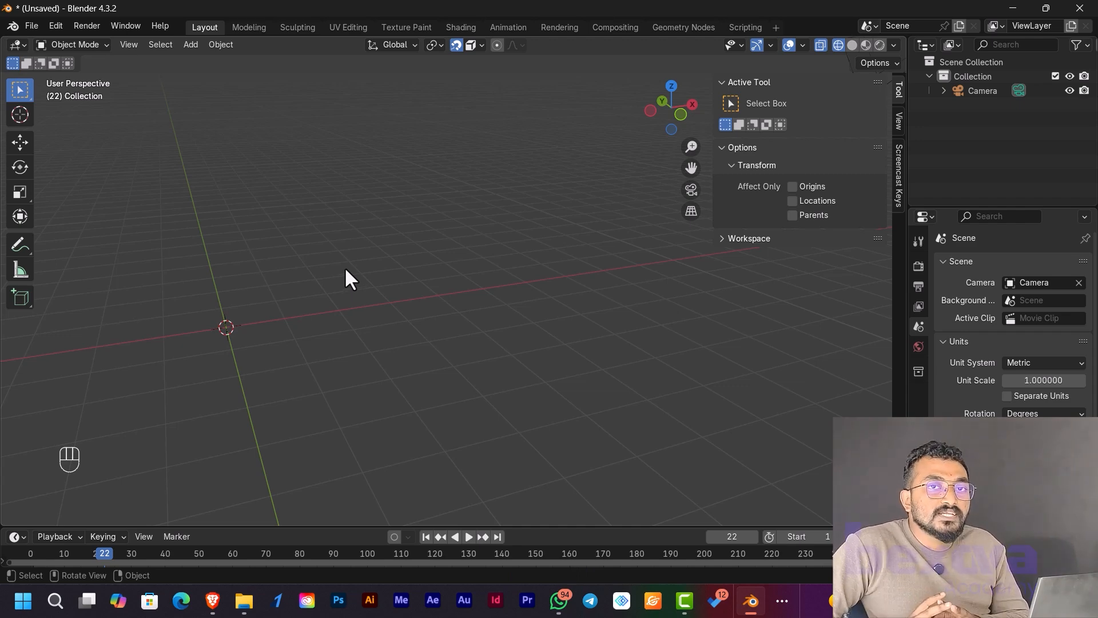
- Turn snapping off and set the snap target to Increment
{"action": "left_click", "coordinate": [456, 45]}
{"action": "left_click", "coordinate": [481, 45]}
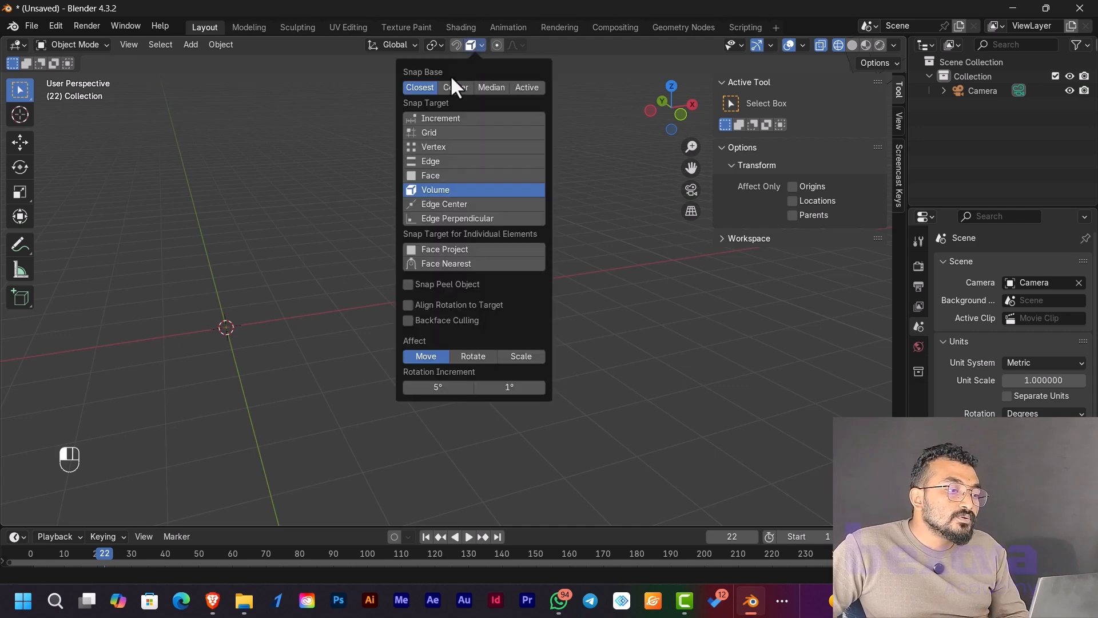
{"action": "left_click", "coordinate": [428, 118]}
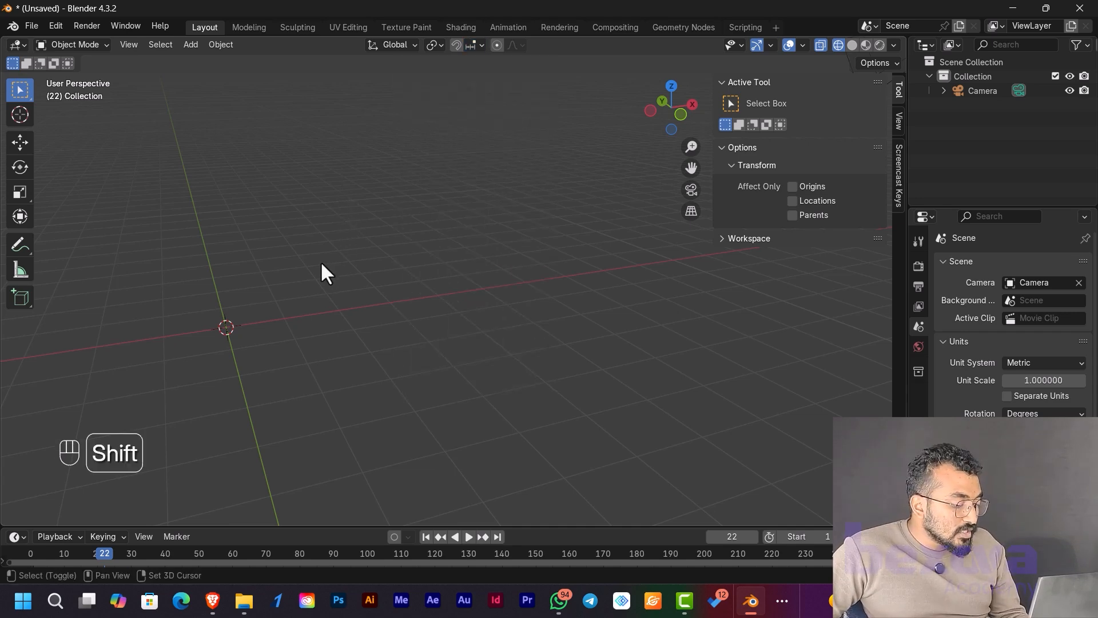
- Add a plane mesh at the origin and display the viewport in Solid shading
{"action": "key", "text": "shift+a"}
{"action": "mouse_move", "coordinate": [324, 259]}
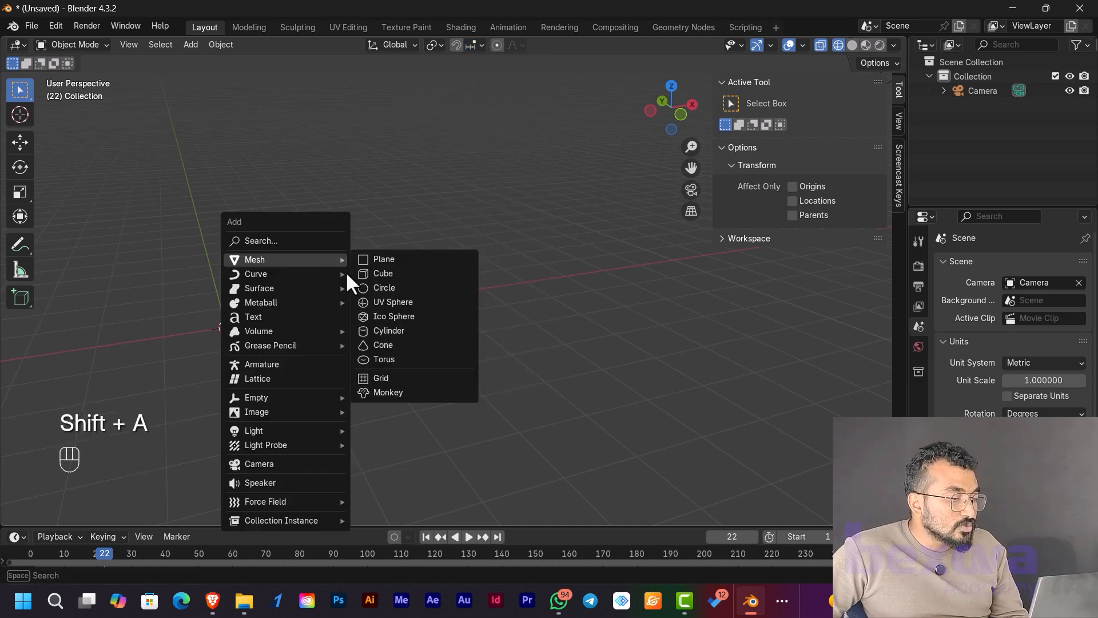
{"action": "left_click", "coordinate": [399, 260]}
{"action": "key", "text": "z"}
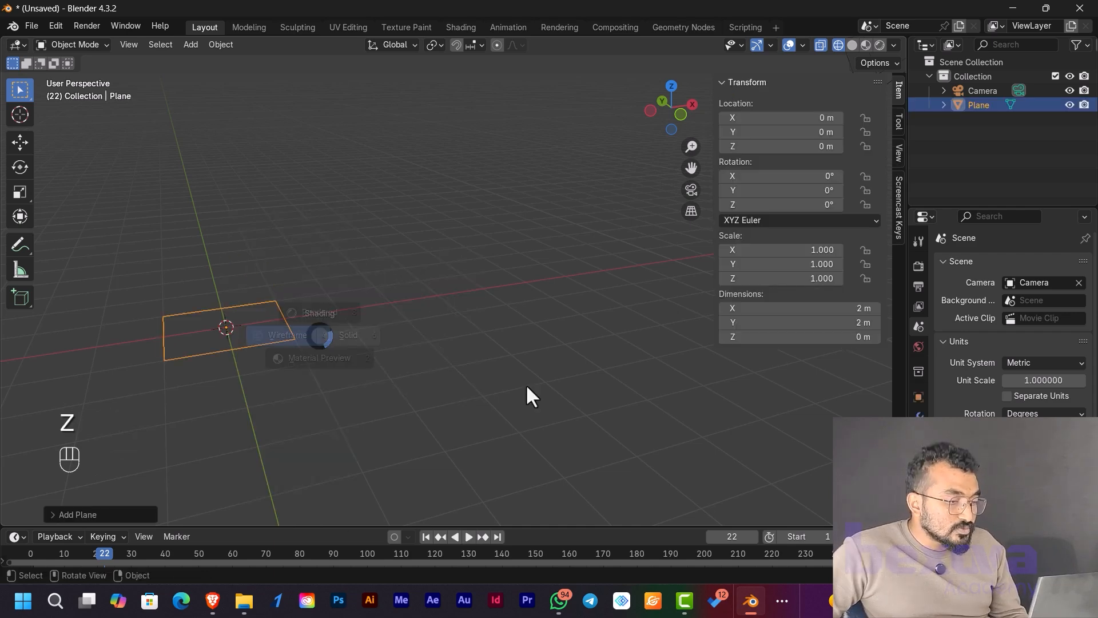
{"action": "left_click", "coordinate": [426, 375]}
{"action": "middle_click_drag", "start_coordinate": [328, 341], "coordinate": [501, 375]}
{"action": "scroll", "coordinate": [503, 375], "scroll_direction": "down", "scroll_amount": 4}
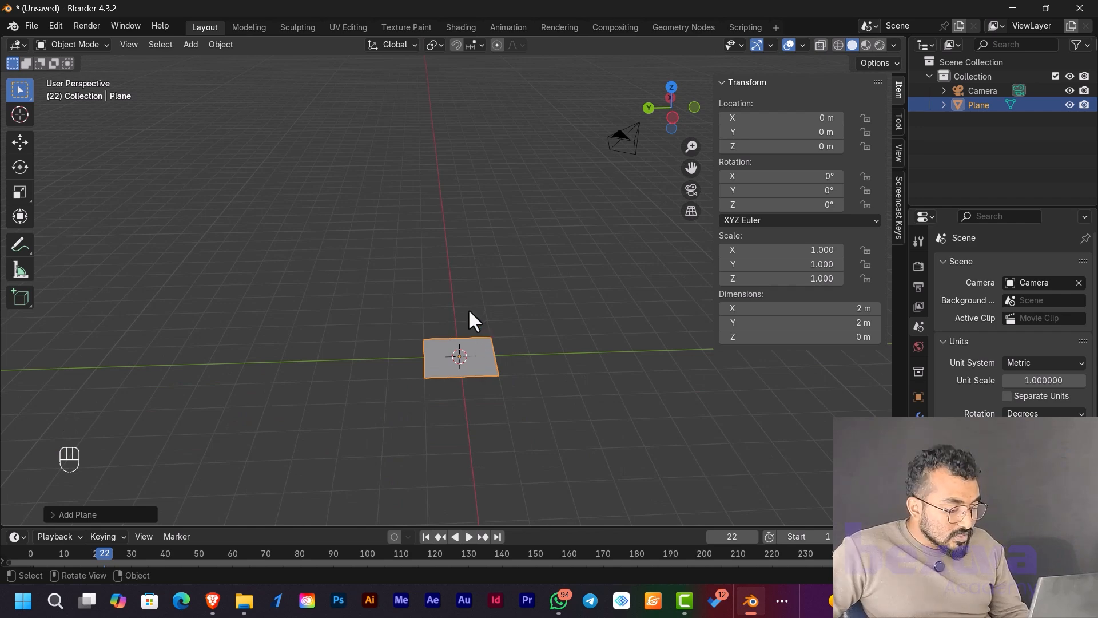
- Preview the plane in other viewport shading modes, including Rendered, and return to Solid shading
{"action": "key", "text": "z"}
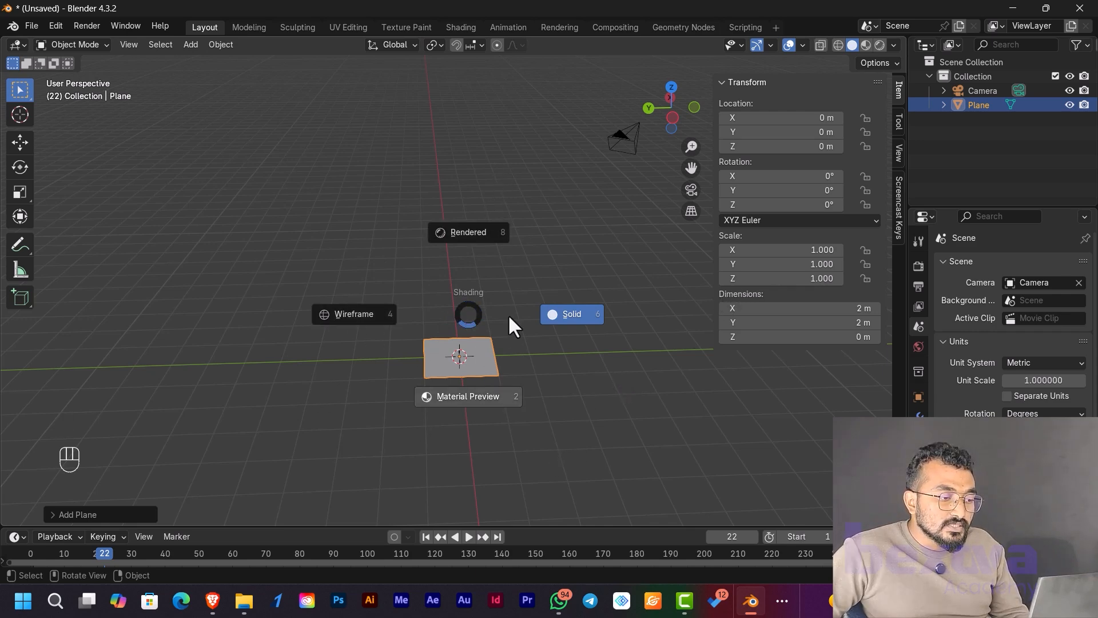
{"action": "left_click", "coordinate": [7, 274]}
{"action": "key", "text": "z"}
{"action": "left_click", "coordinate": [499, 375]}
{"action": "key", "text": "z"}
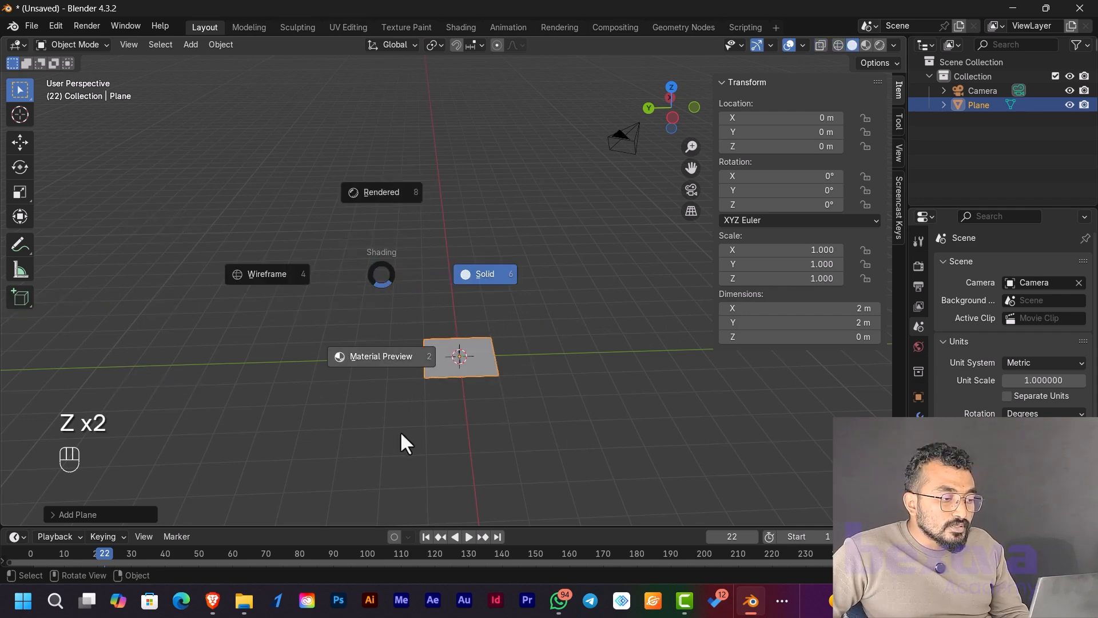
{"action": "left_click", "coordinate": [400, 462]}
{"action": "key", "text": "z"}
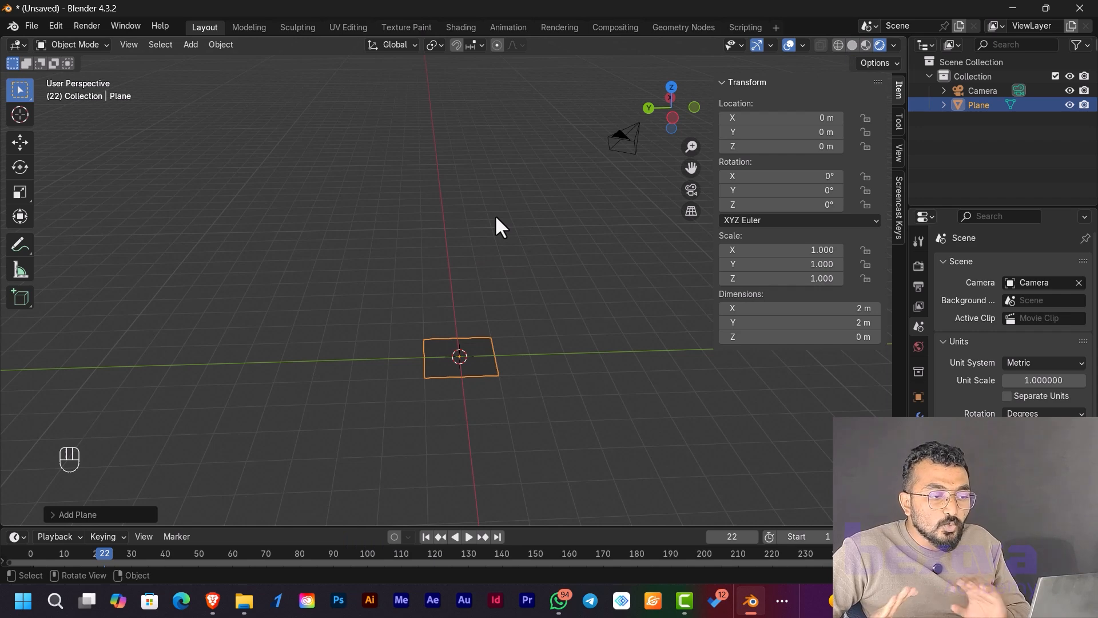
{"action": "key", "text": "z"}
{"action": "left_click", "coordinate": [458, 368]}
{"action": "key", "text": "z"}
{"action": "left_click", "coordinate": [667, 356]}
{"action": "scroll", "coordinate": [510, 358], "scroll_direction": "up", "scroll_amount": 3}
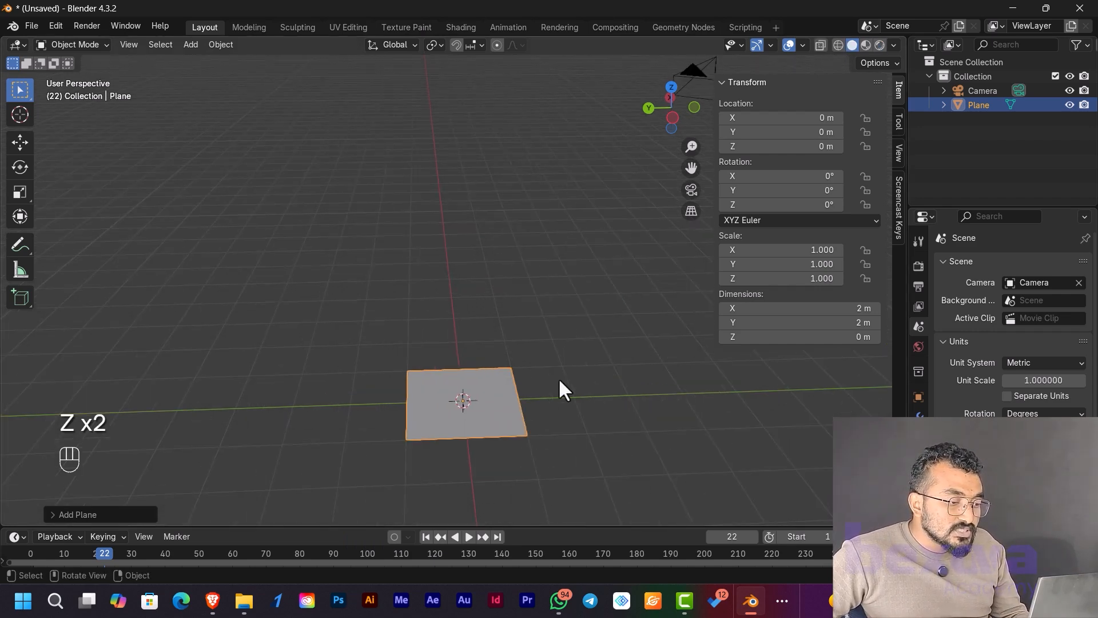
- Compare moving the plane with snapping on and off, cancel both moves, and leave snapping turned on
{"action": "left_click", "coordinate": [457, 46]}
{"action": "key", "text": "g"}
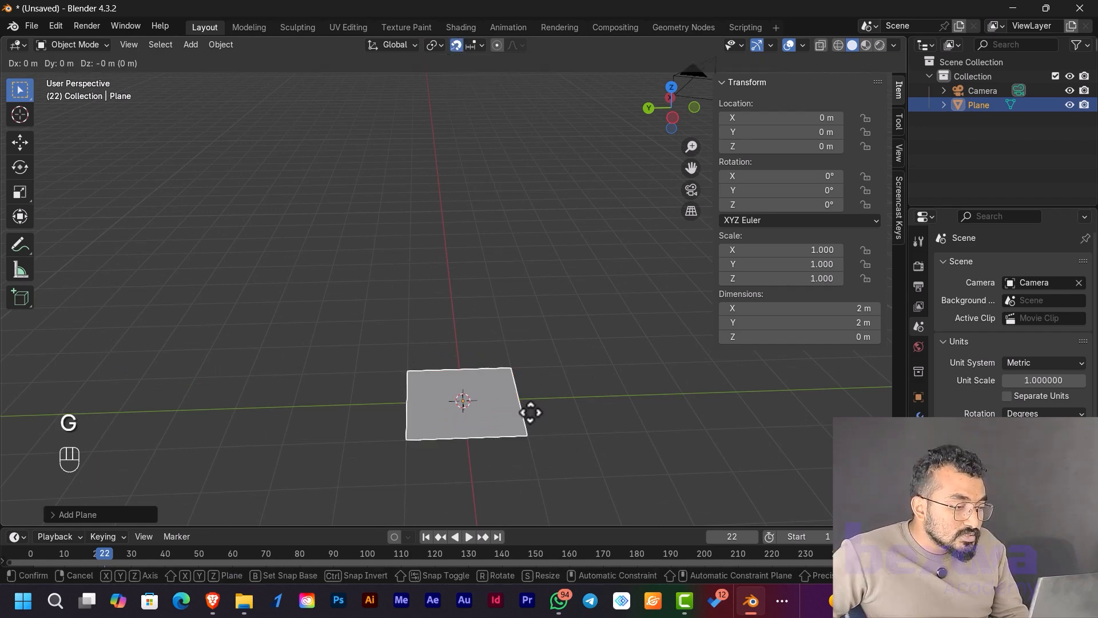
{"action": "right_click", "coordinate": [502, 394]}
{"action": "left_click", "coordinate": [456, 45]}
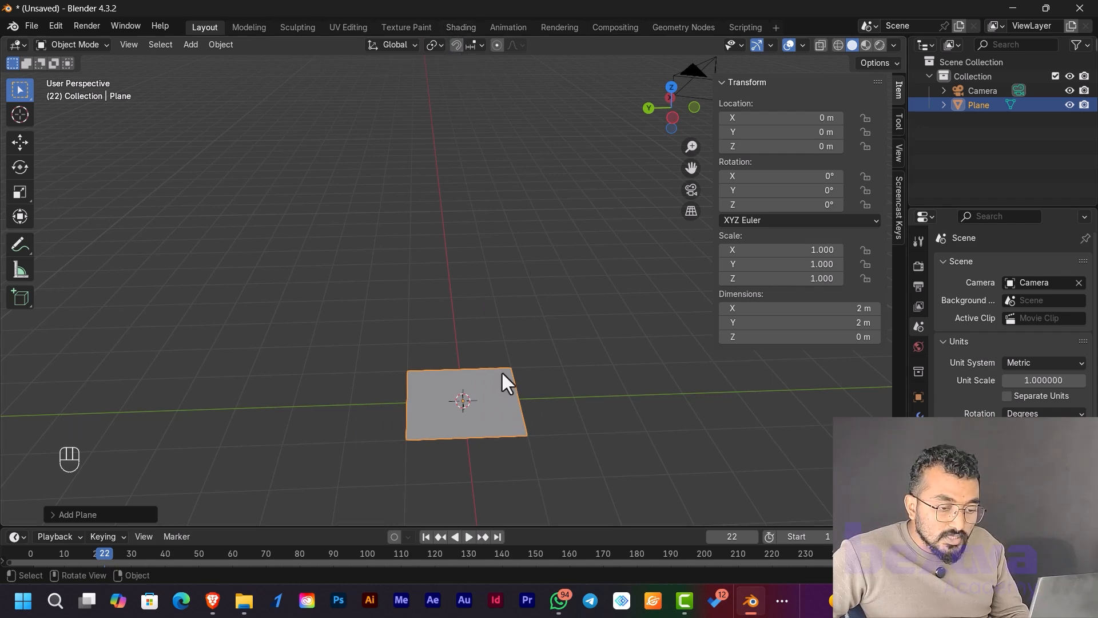
{"action": "key", "text": "g"}
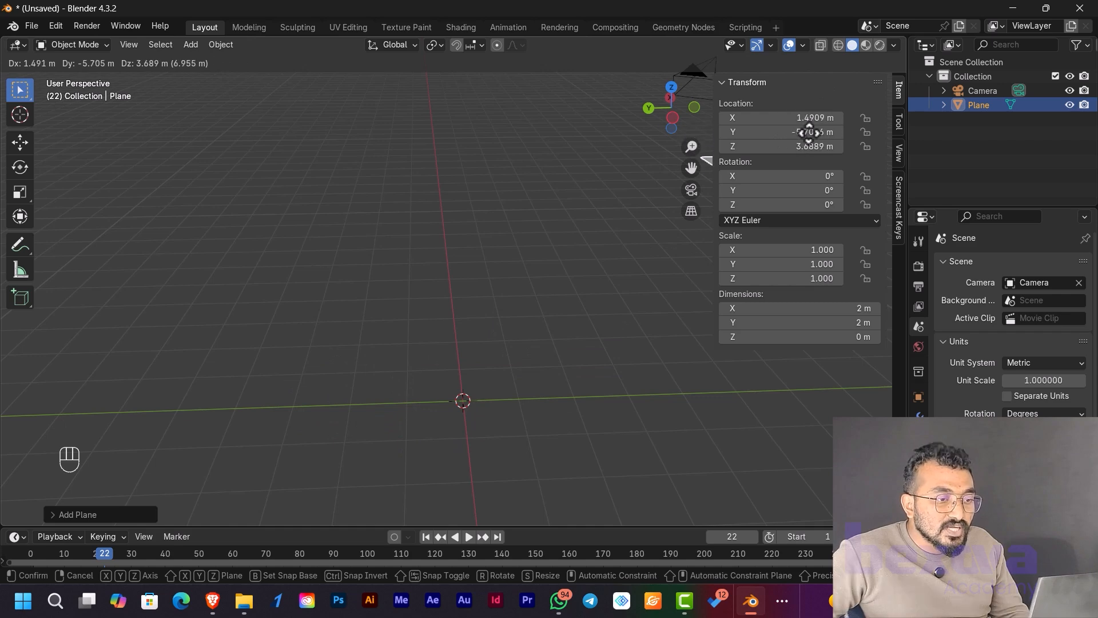
{"action": "right_click", "coordinate": [493, 378]}
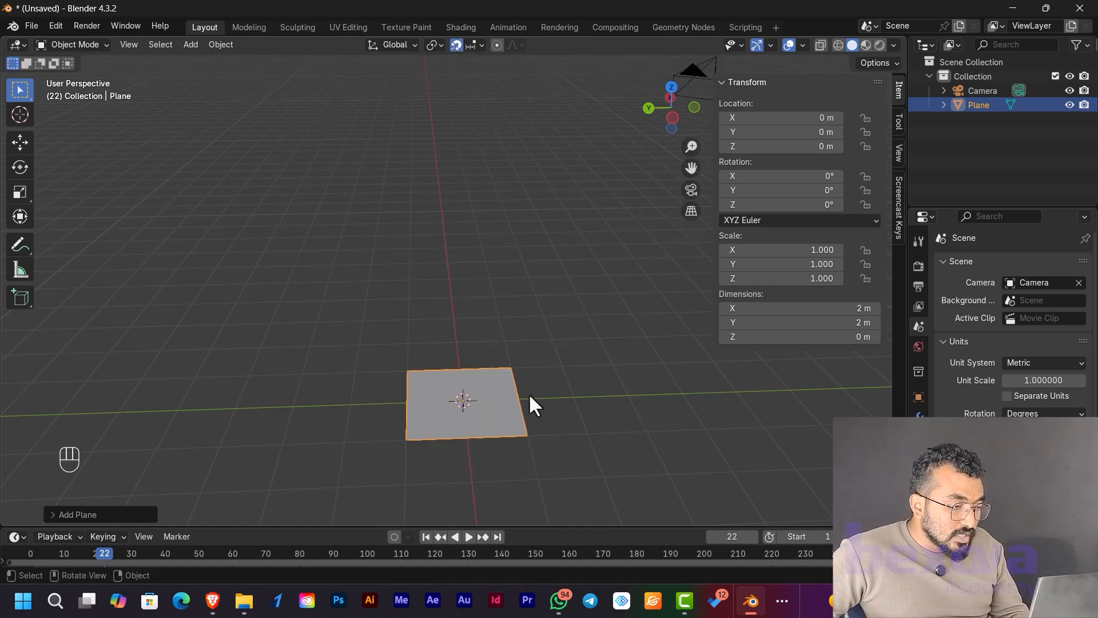
- Try snapped moves of the plane, to -3 m along global X and 2 m along global Z, and cancel
{"action": "key", "text": "g"}
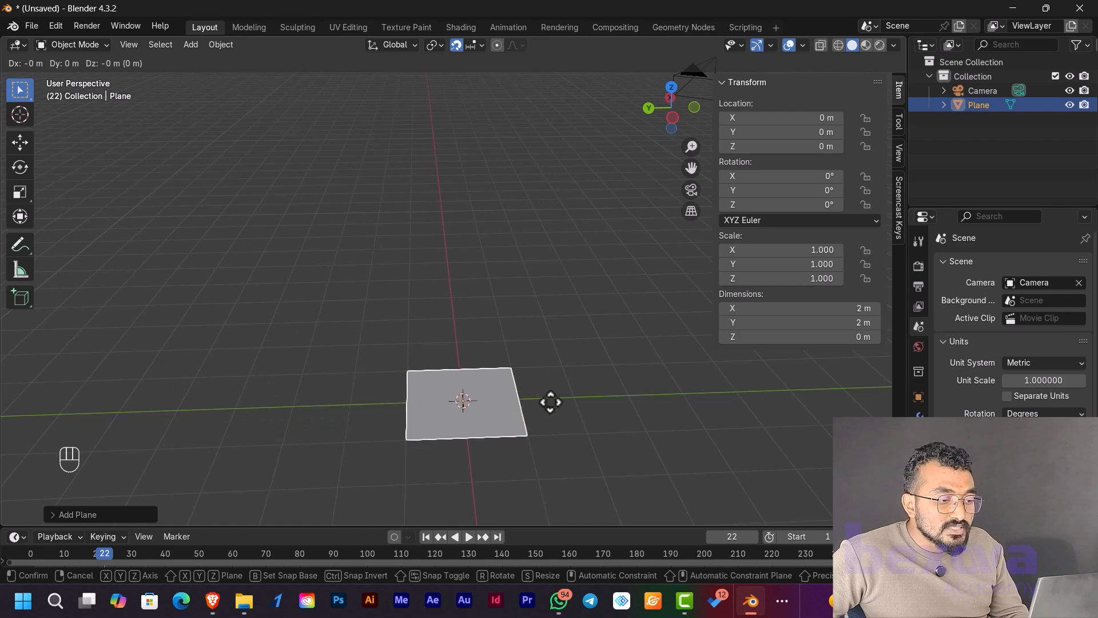
{"action": "left_click", "coordinate": [513, 404]}
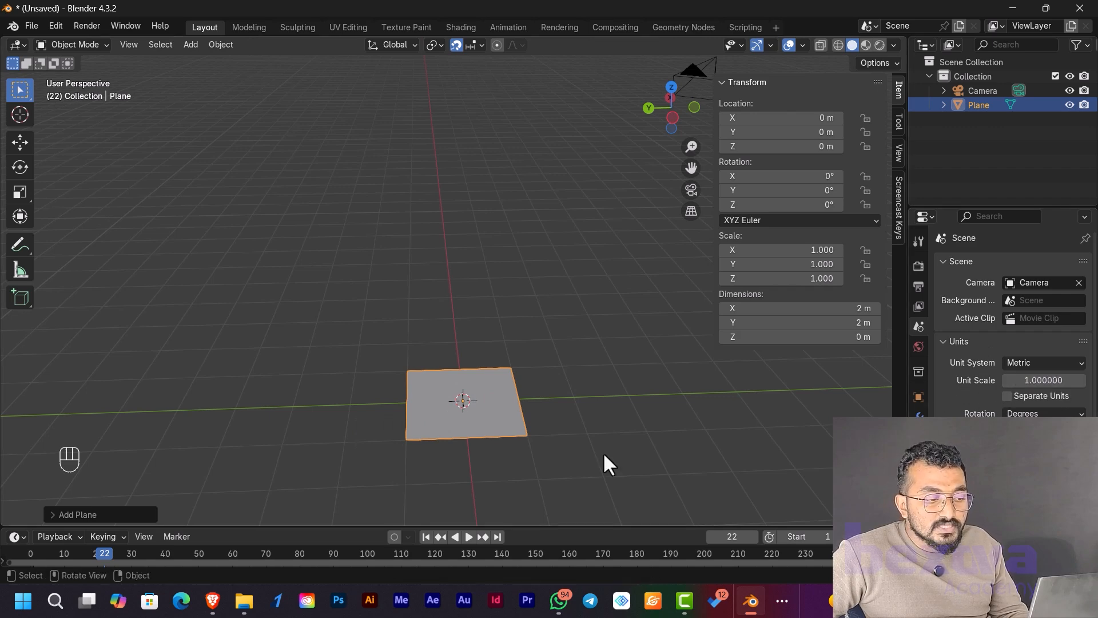
{"action": "key", "text": "g"}
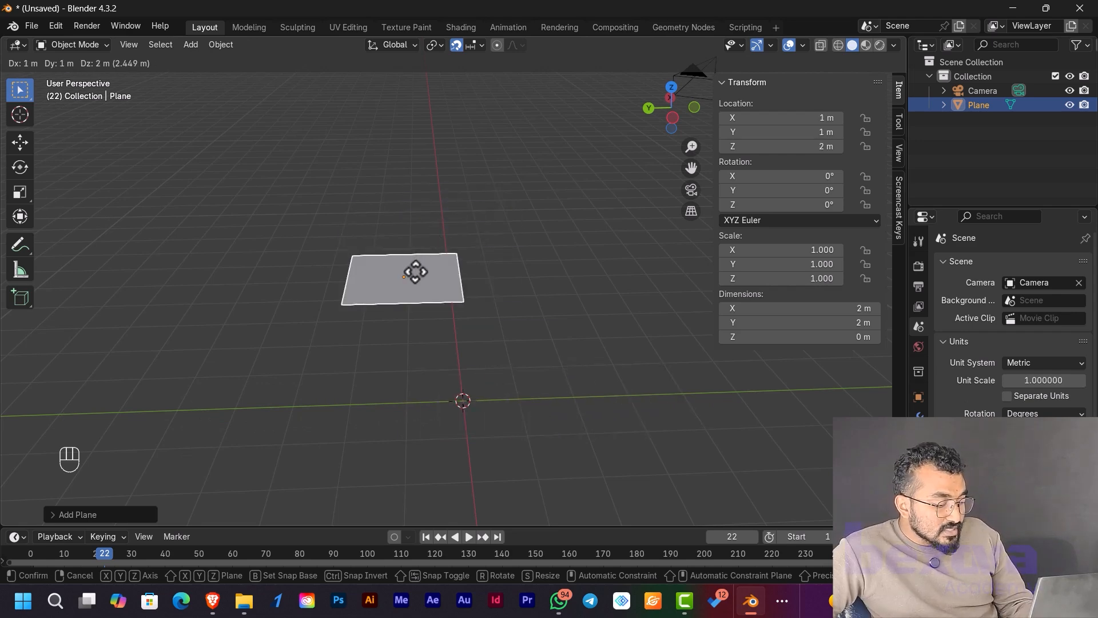
{"action": "key", "text": "x"}
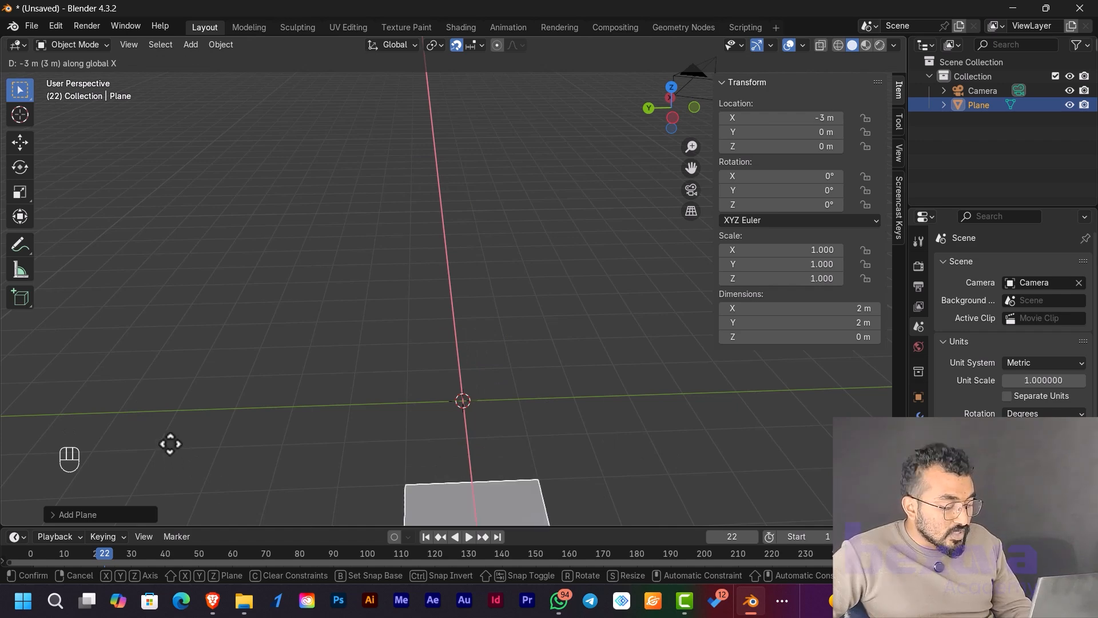
{"action": "key", "text": "z"}
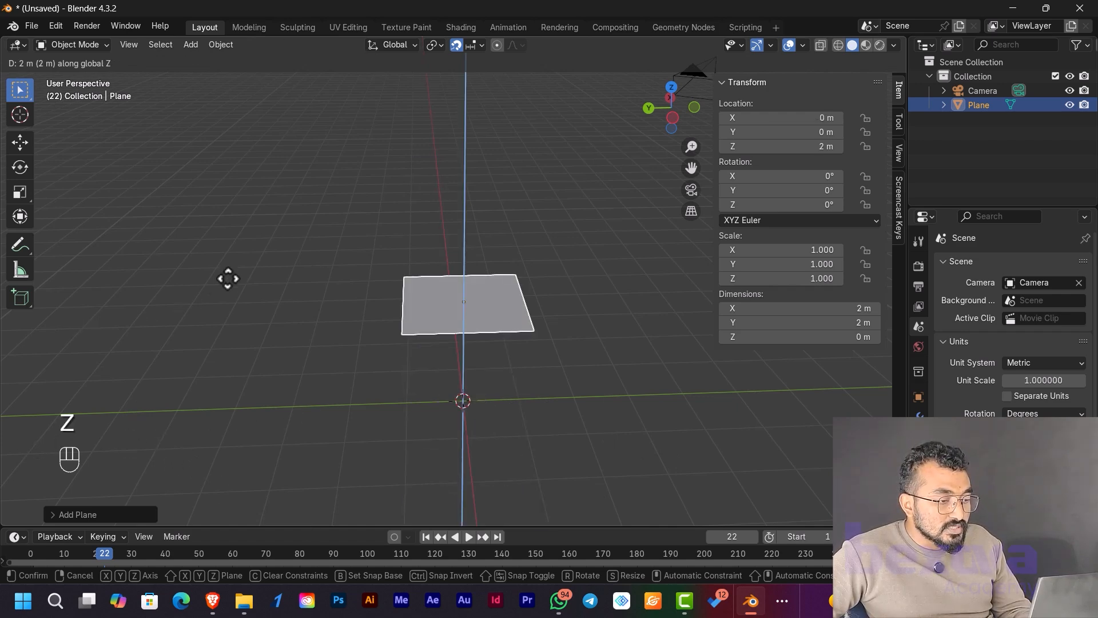
{"action": "right_click", "coordinate": [308, 412]}
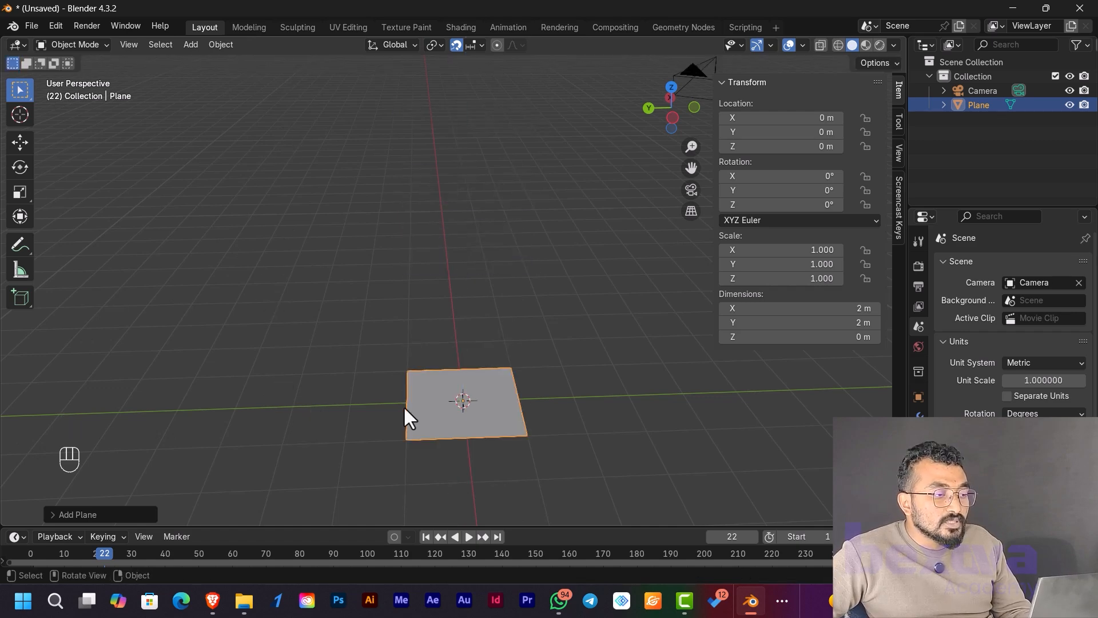
- Set the snap target to Grid, try a snapped move of the plane 1 m along X, and cancel
{"action": "left_click", "coordinate": [478, 42]}
{"action": "left_click", "coordinate": [451, 132]}
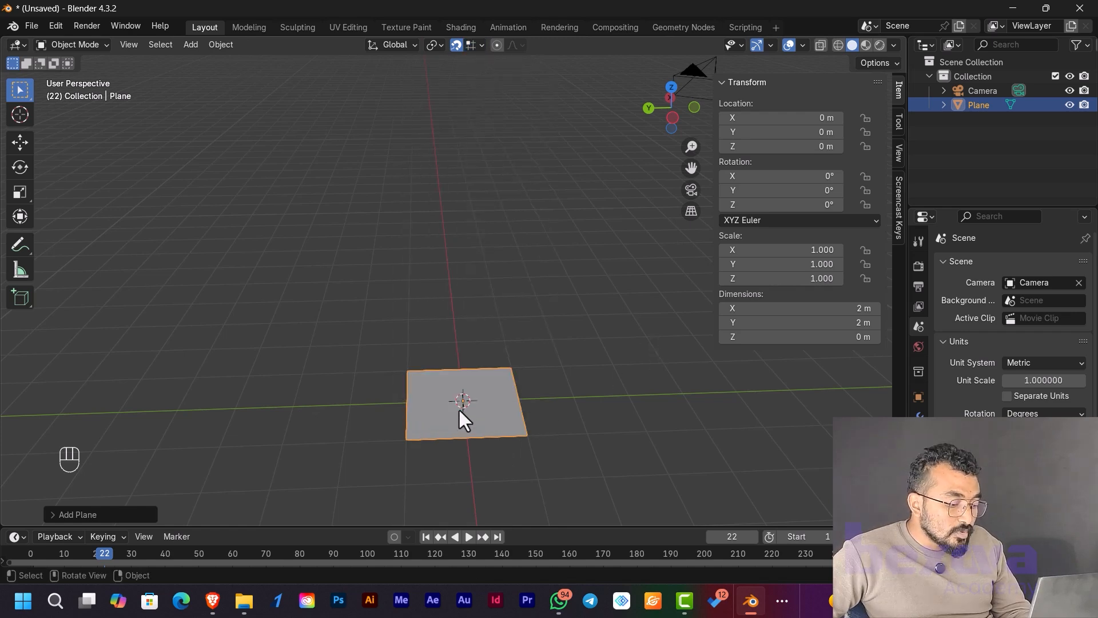
{"action": "key", "text": "g"}
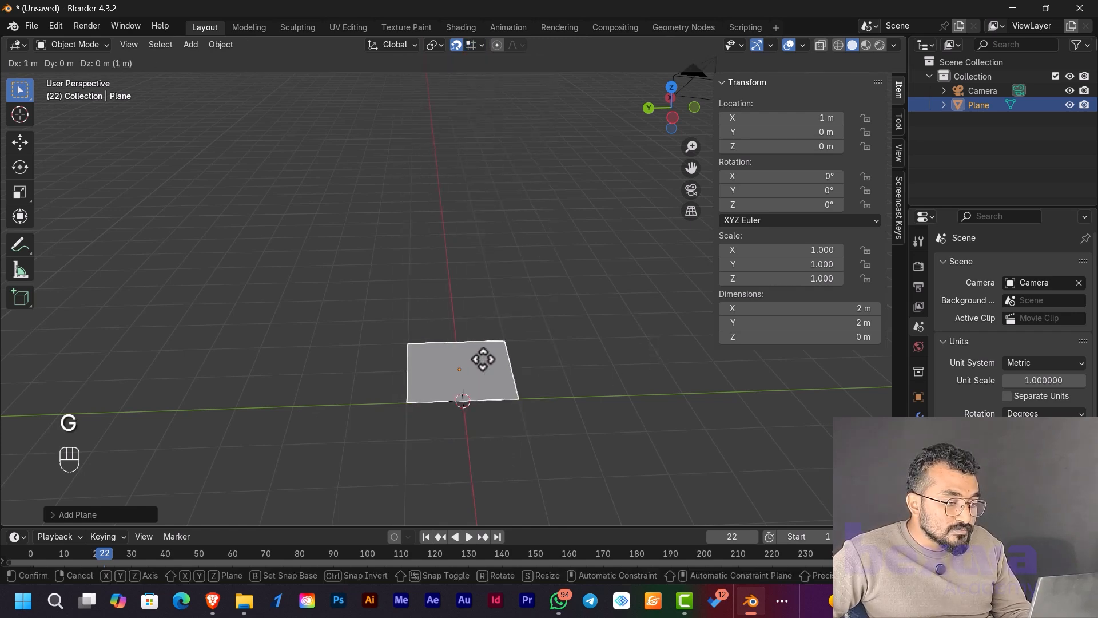
{"action": "right_click", "coordinate": [532, 369]}
- Try grid-snapped moves of the plane at different zoom levels, including 1 m along both X and Y, cancelling them, and view the snapping options
{"action": "scroll", "coordinate": [563, 389], "scroll_direction": "up", "scroll_amount": 3}
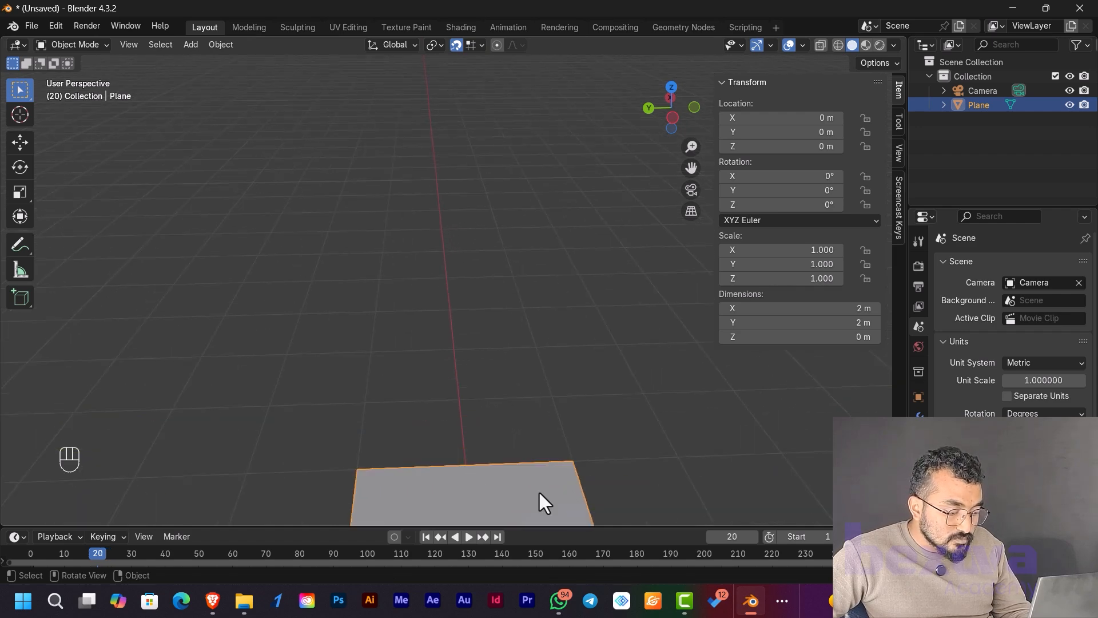
{"action": "key", "text": "g"}
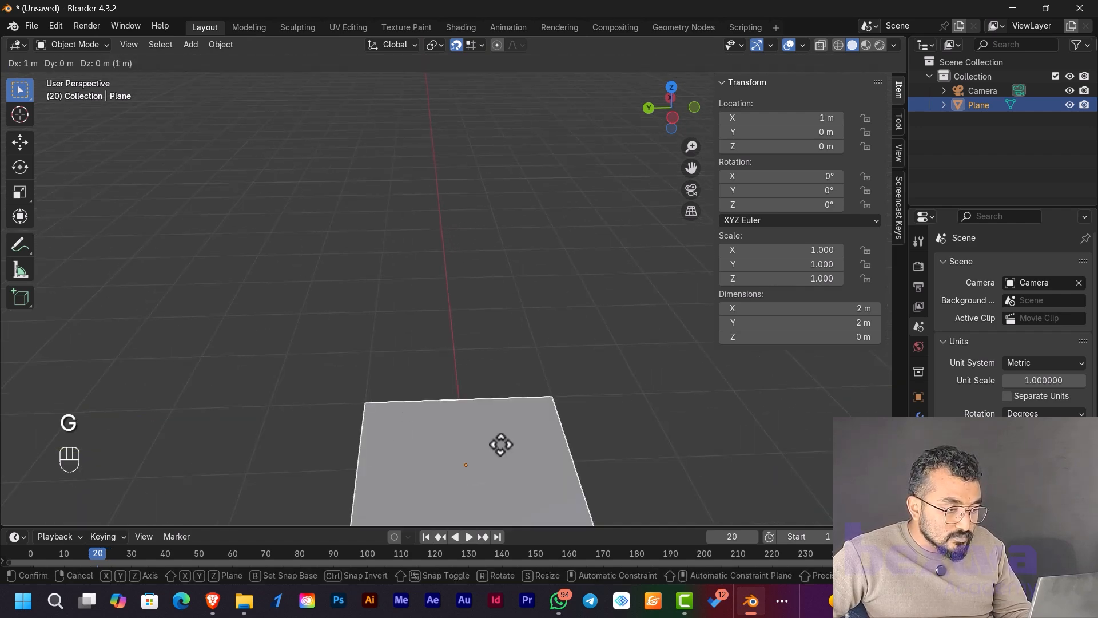
{"action": "right_click", "coordinate": [534, 405]}
{"action": "scroll", "coordinate": [540, 415], "scroll_direction": "up", "scroll_amount": 3}
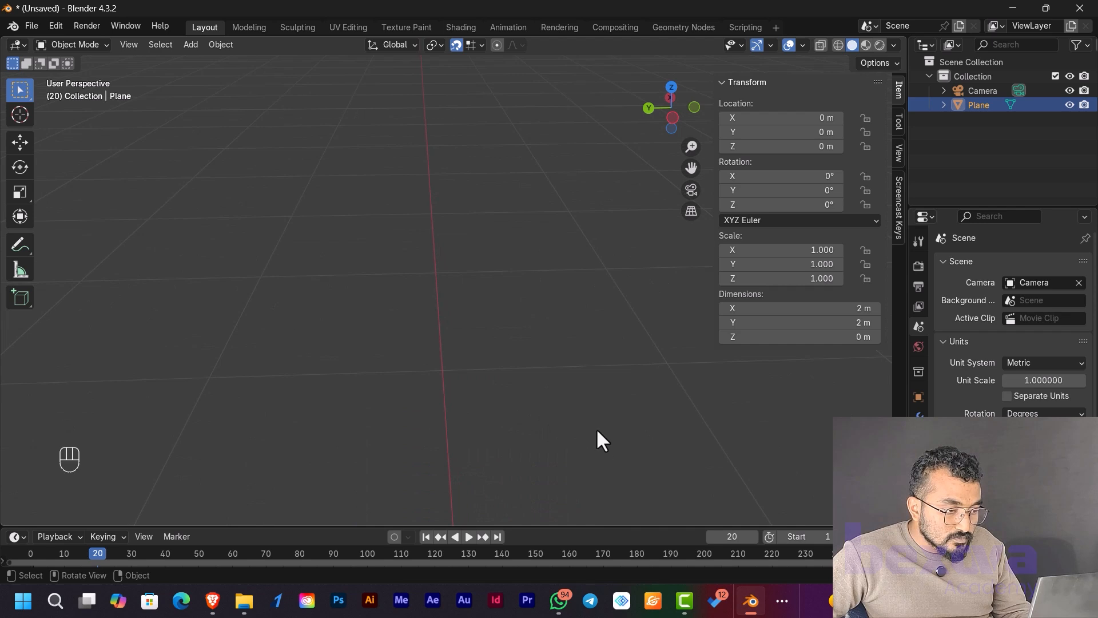
{"action": "scroll", "coordinate": [613, 423], "scroll_direction": "down", "scroll_amount": 1}
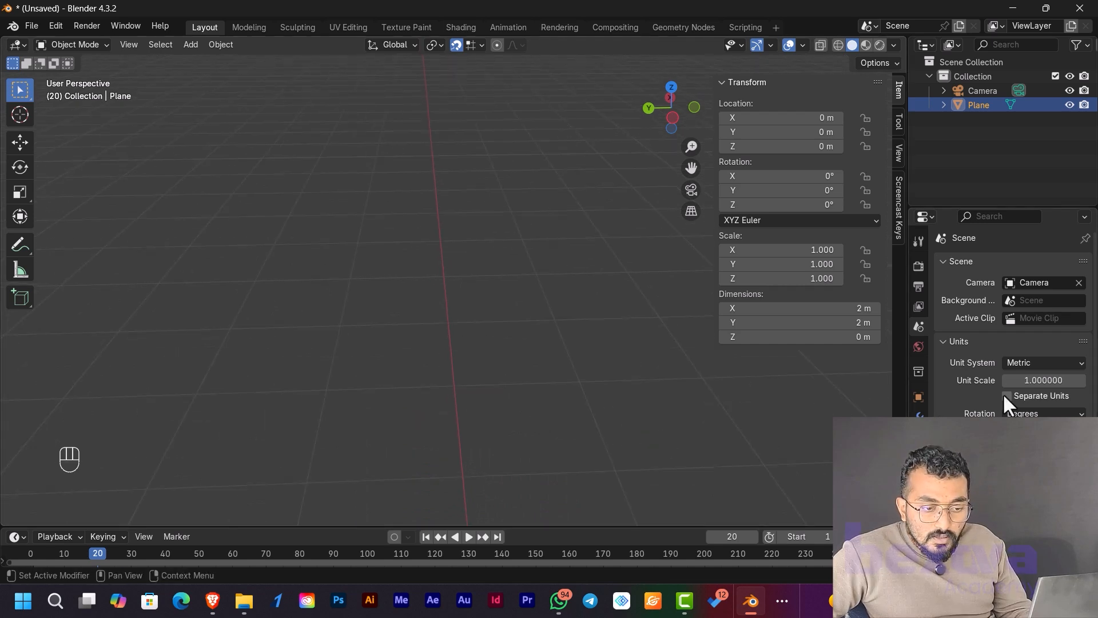
{"action": "scroll", "coordinate": [549, 372], "scroll_direction": "down", "scroll_amount": 2}
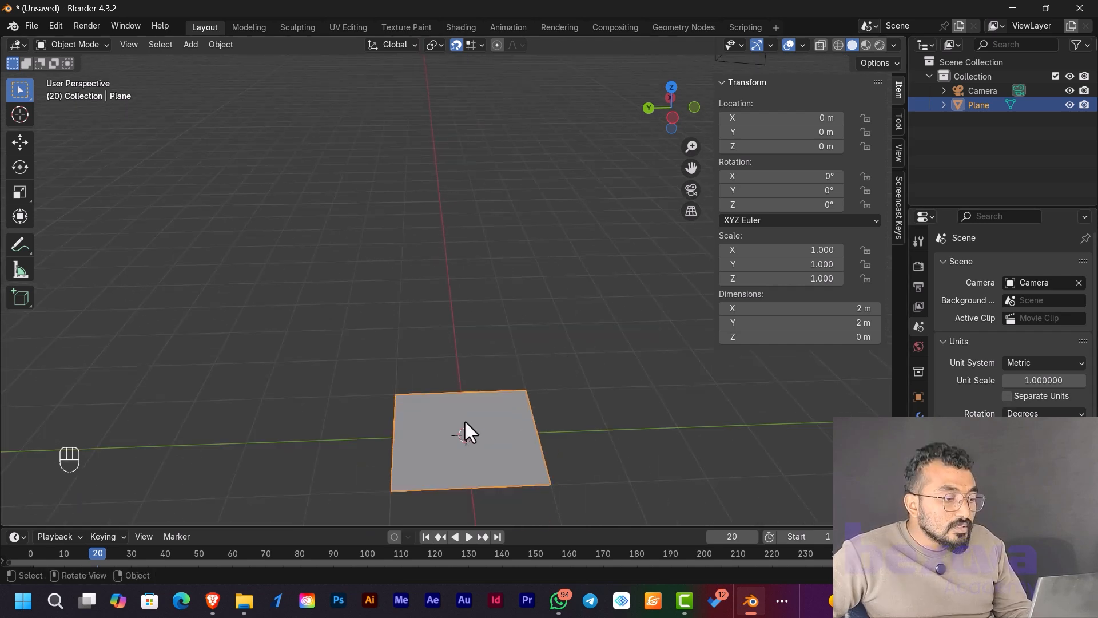
{"action": "key", "text": "g"}
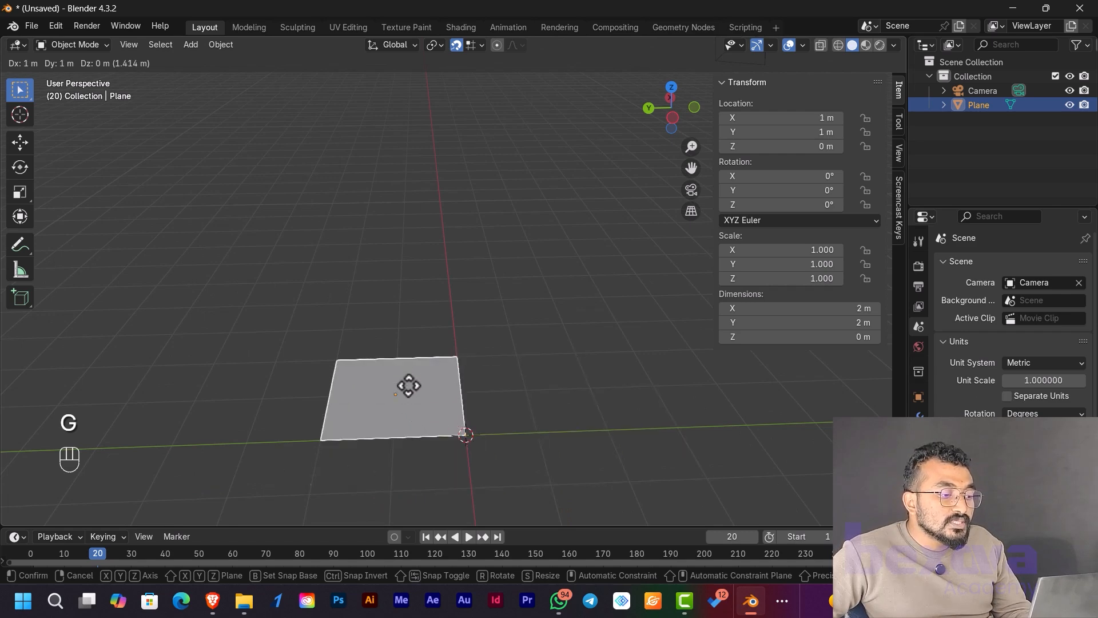
{"action": "left_click", "coordinate": [457, 424]}
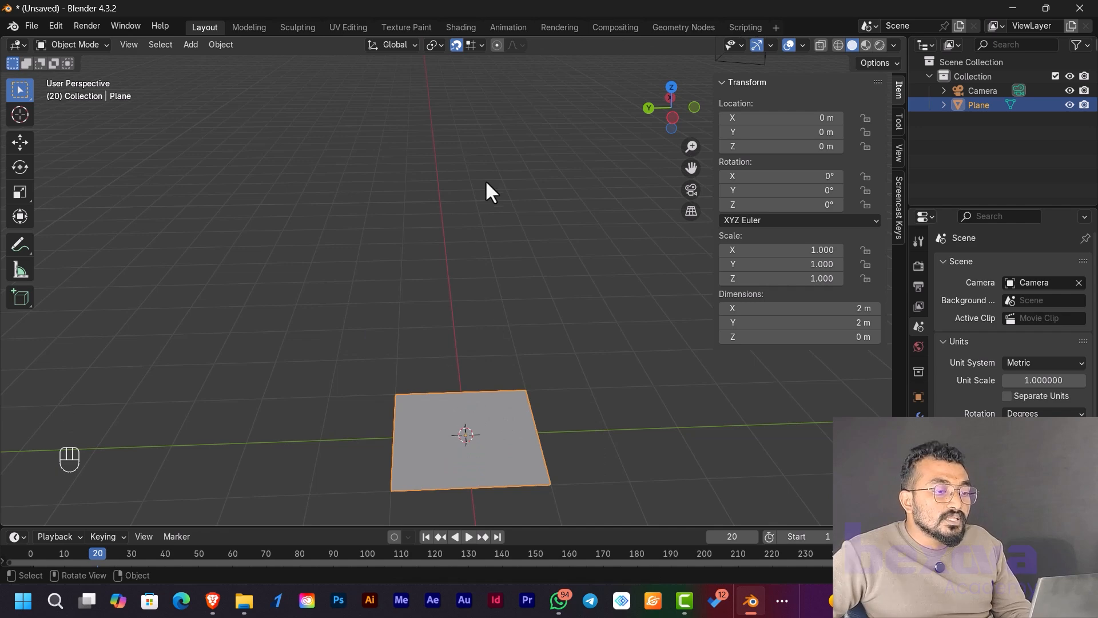
{"action": "left_click", "coordinate": [480, 45]}
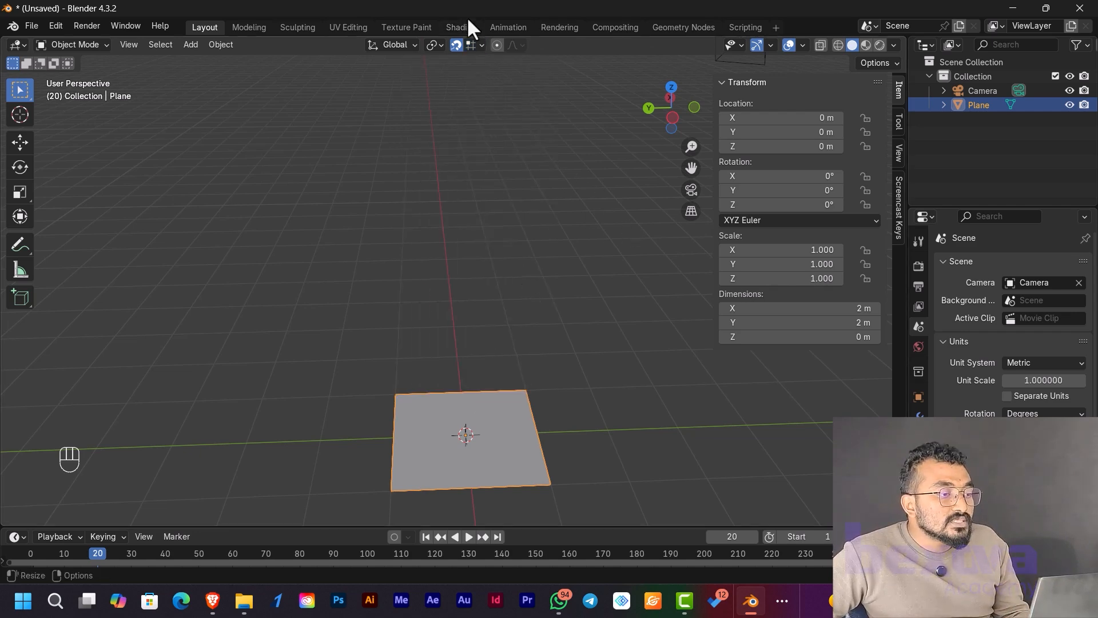
{"action": "left_click", "coordinate": [476, 46]}
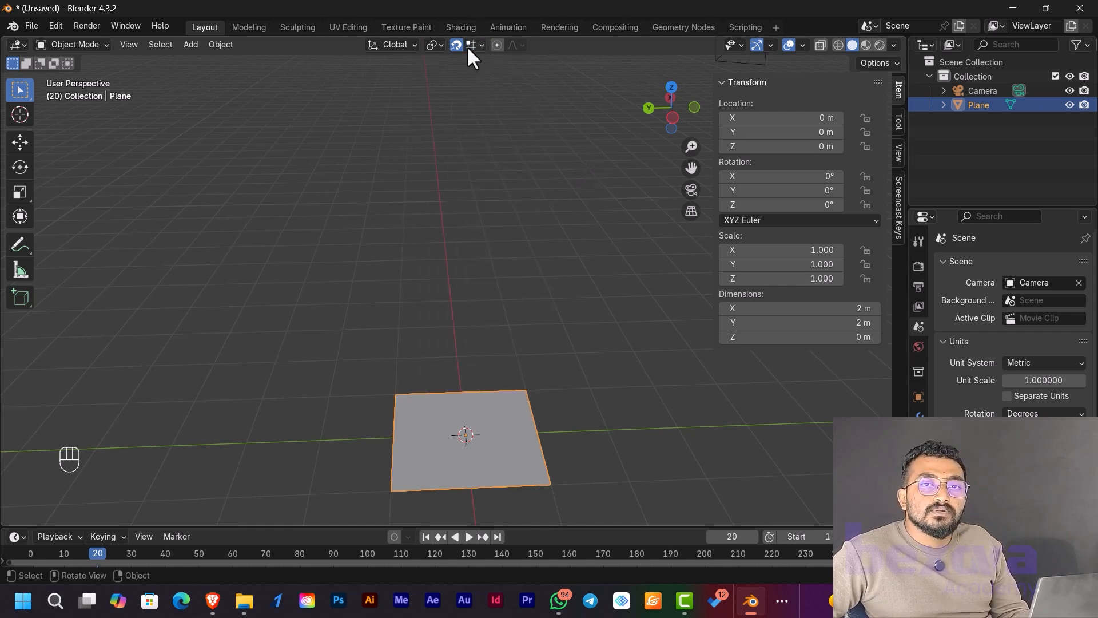
- Add a cube mesh at the origin on top of the plane
{"action": "key", "text": "shift"}
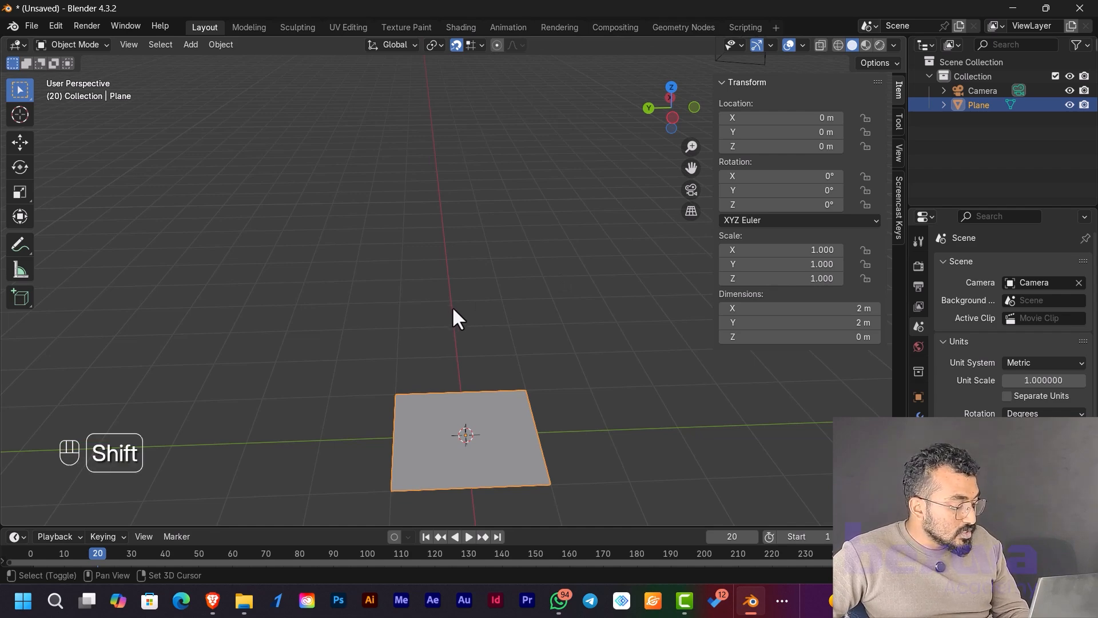
{"action": "key", "text": "shift+a"}
{"action": "mouse_move", "coordinate": [465, 306]}
{"action": "left_click", "coordinate": [536, 315]}
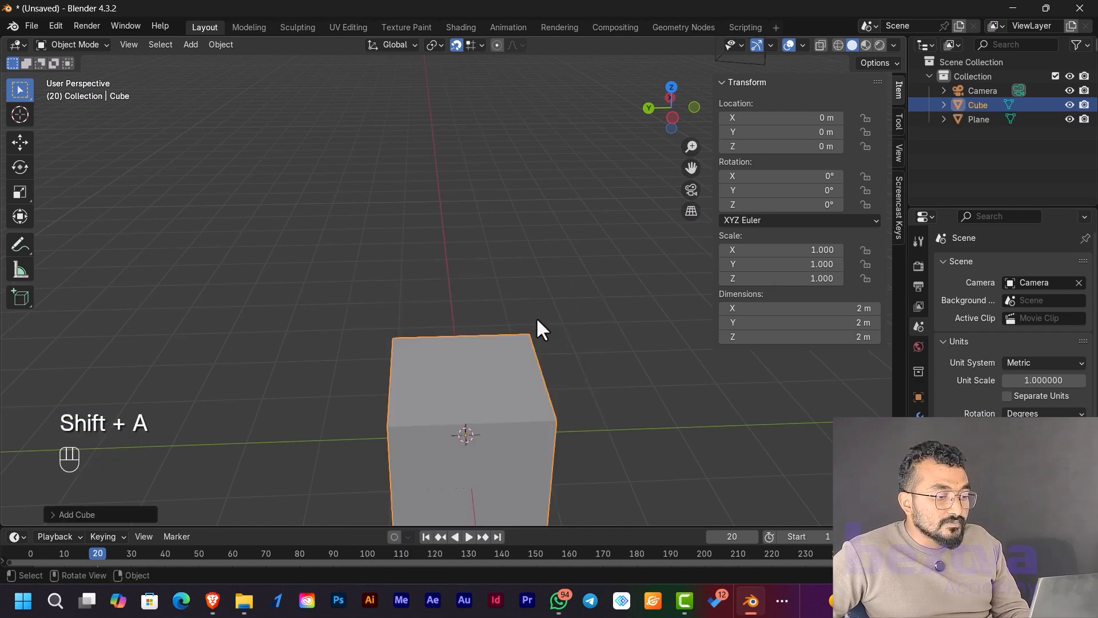
{"action": "scroll", "coordinate": [514, 338], "scroll_direction": "down", "scroll_amount": 6}
{"action": "scroll", "coordinate": [467, 331], "scroll_direction": "up", "scroll_amount": 1}
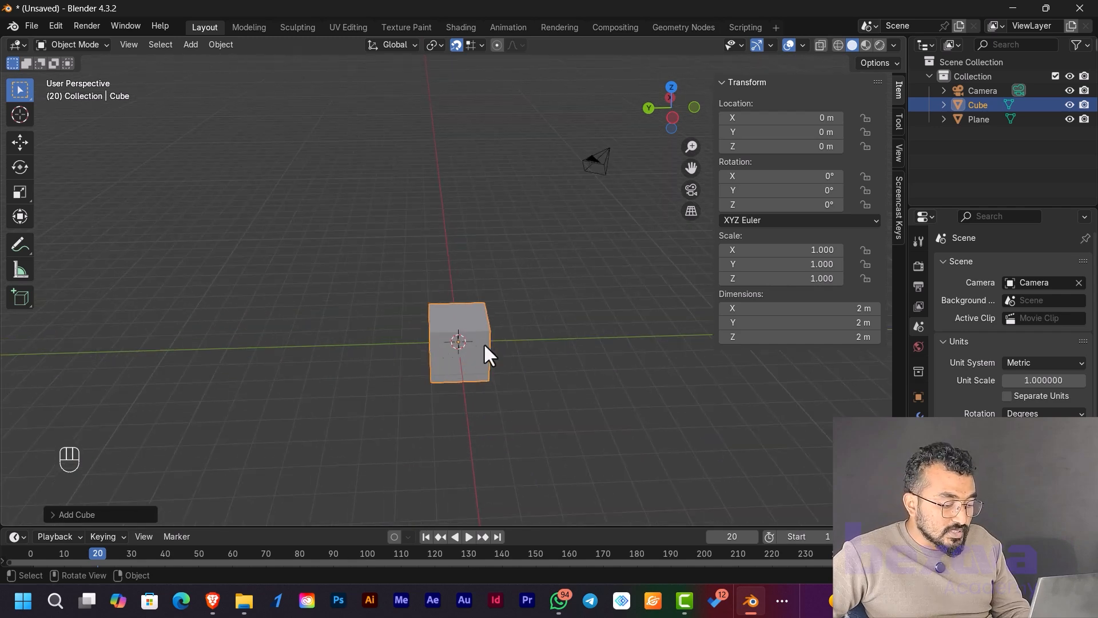
- Cancel a free trial move of the cube, then move it -8 m along the Y axis
{"action": "key", "text": "g"}
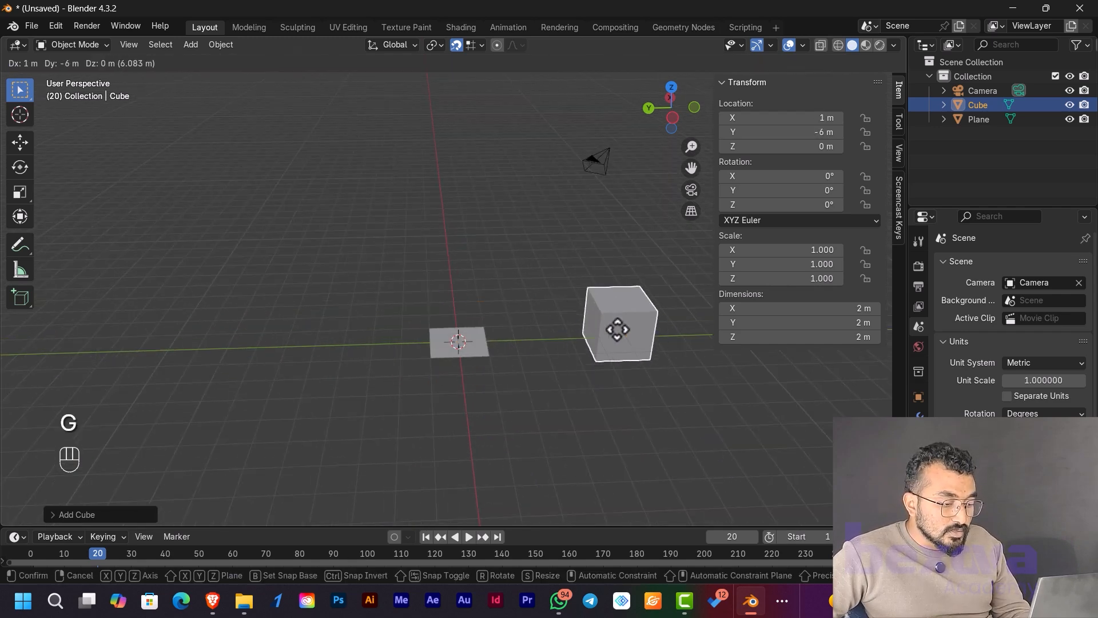
{"action": "right_click", "coordinate": [609, 337]}
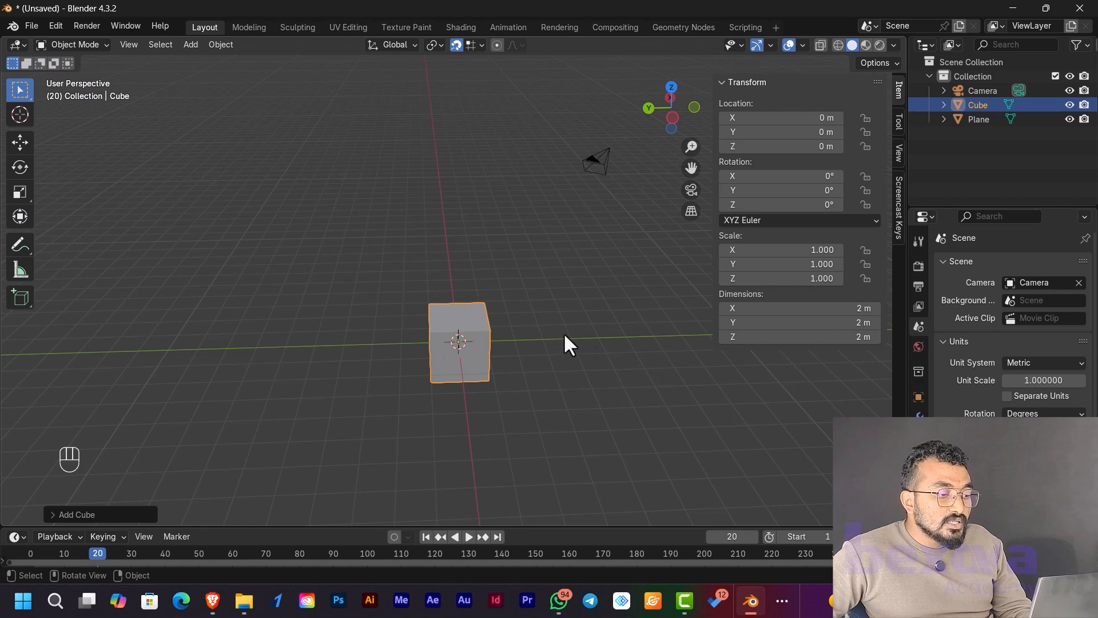
{"action": "key", "text": "g"}
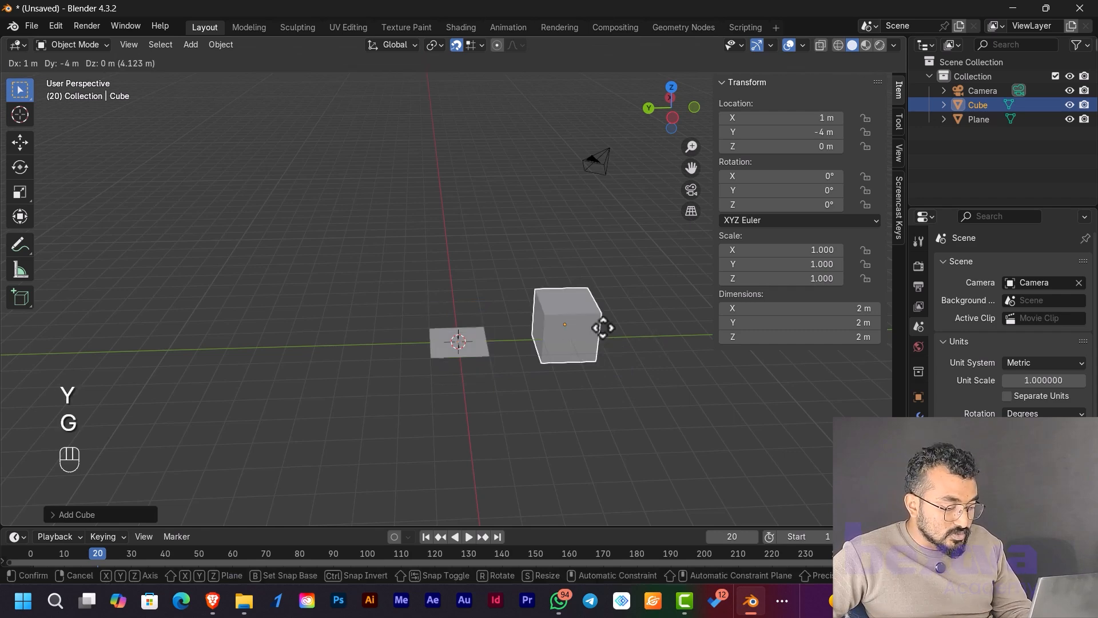
{"action": "left_click", "coordinate": [674, 332]}
- Make snapping affect scaling, trying to scale the cube before and after the change and cancelling both attempts
{"action": "mouse_move", "coordinate": [654, 366]}
{"action": "middle_mouse_down"}
{"action": "mouse_move", "coordinate": [663, 458]}
{"action": "mouse_move", "coordinate": [644, 366]}
{"action": "mouse_move", "coordinate": [641, 376]}
{"action": "middle_mouse_up"}
{"action": "key", "text": "s"}
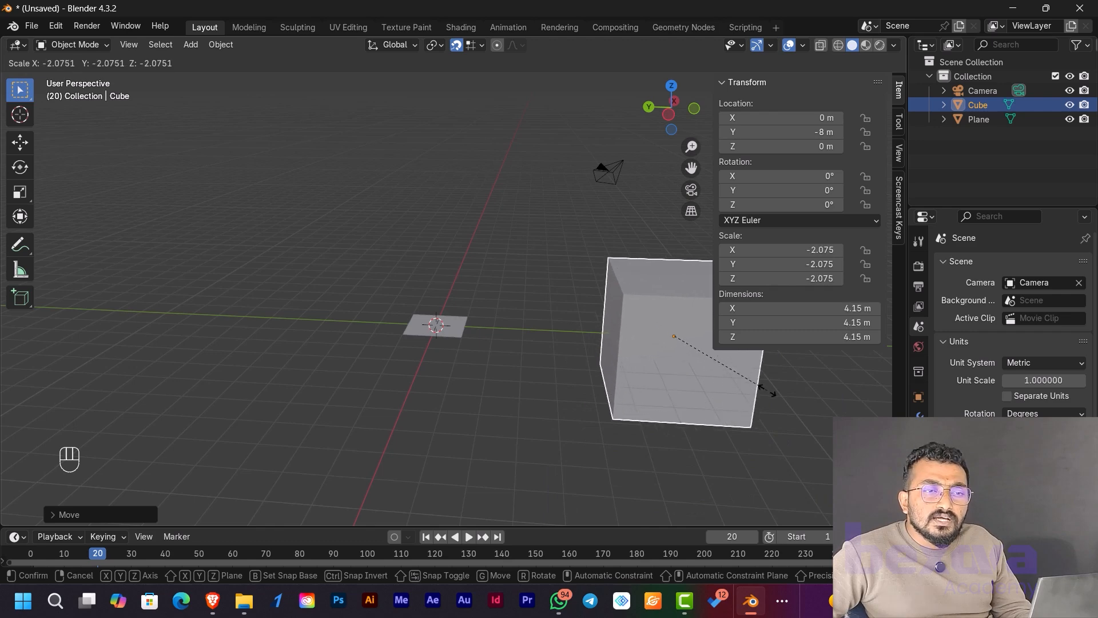
{"action": "key", "text": "Escape"}
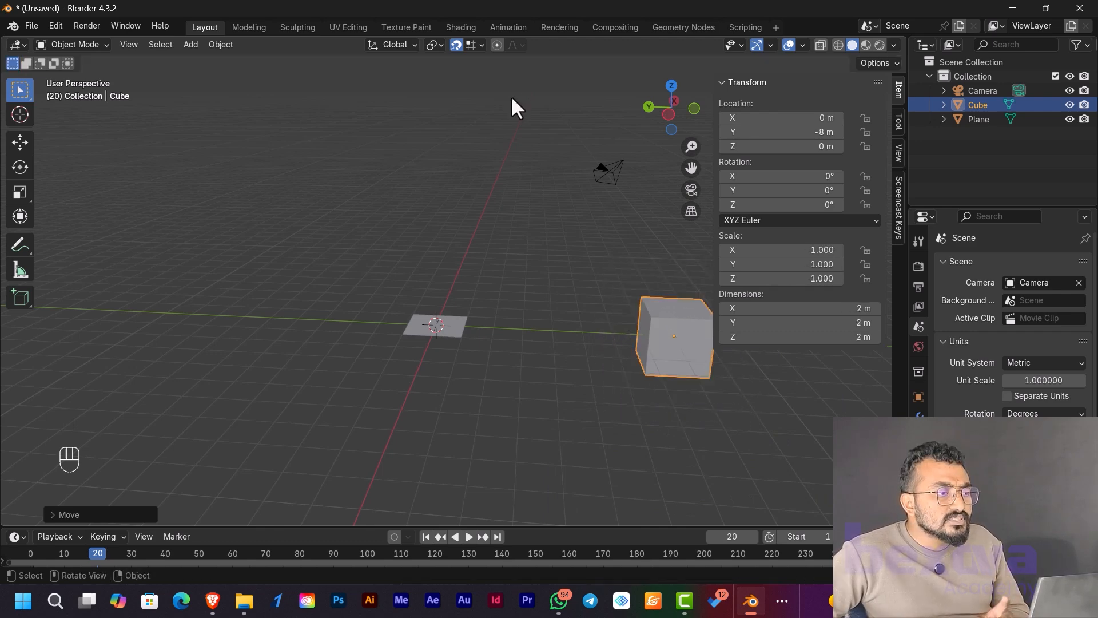
{"action": "left_click", "coordinate": [480, 45]}
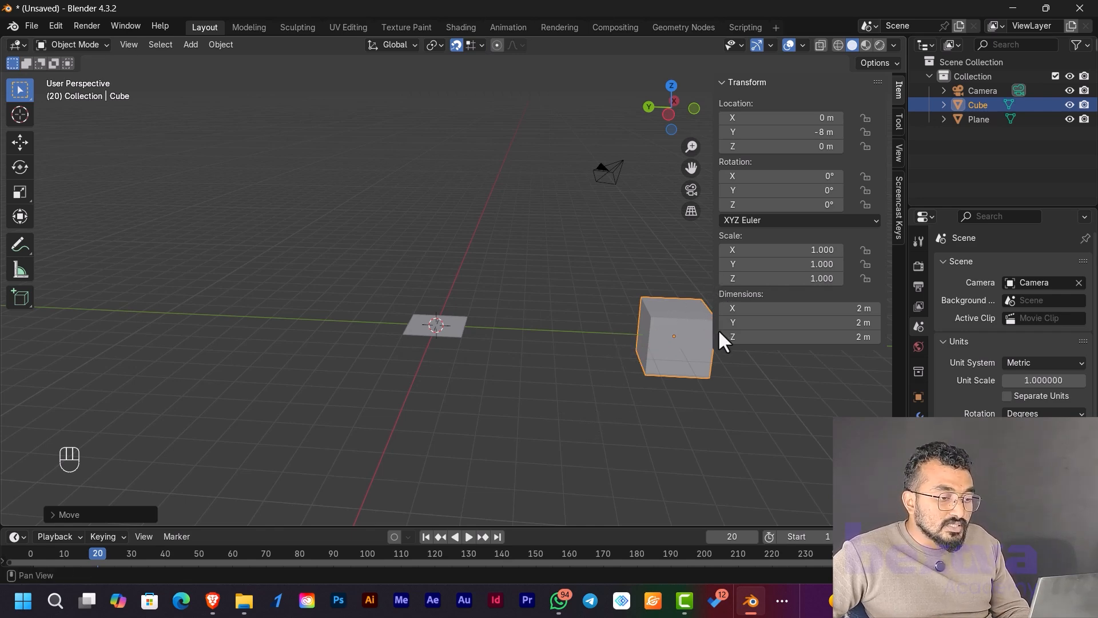
{"action": "key", "text": "s"}
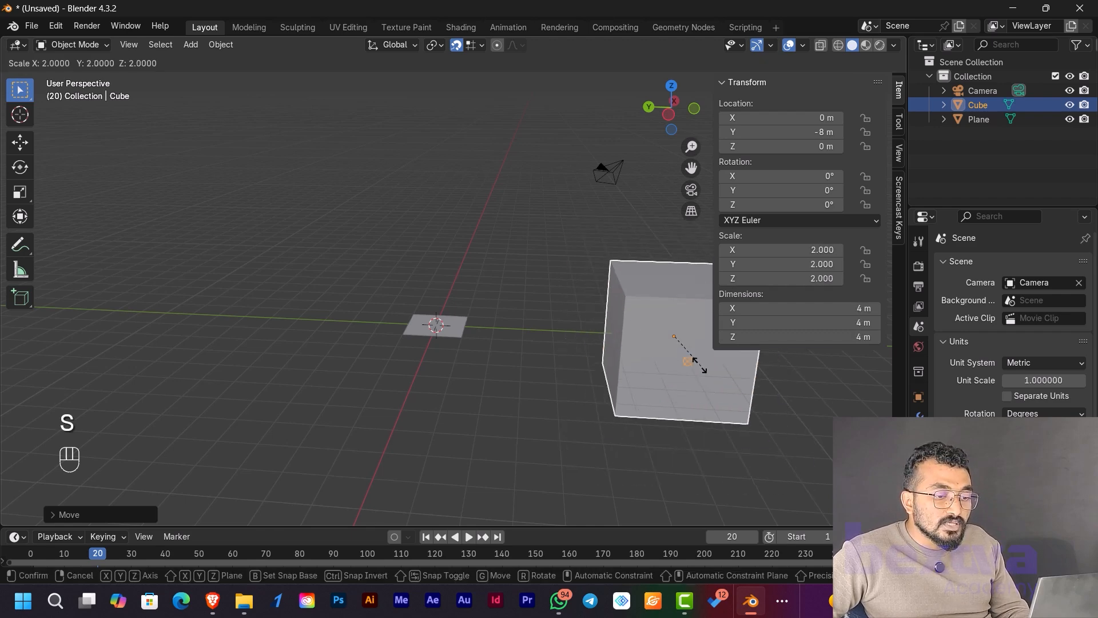
{"action": "right_click", "coordinate": [712, 369]}
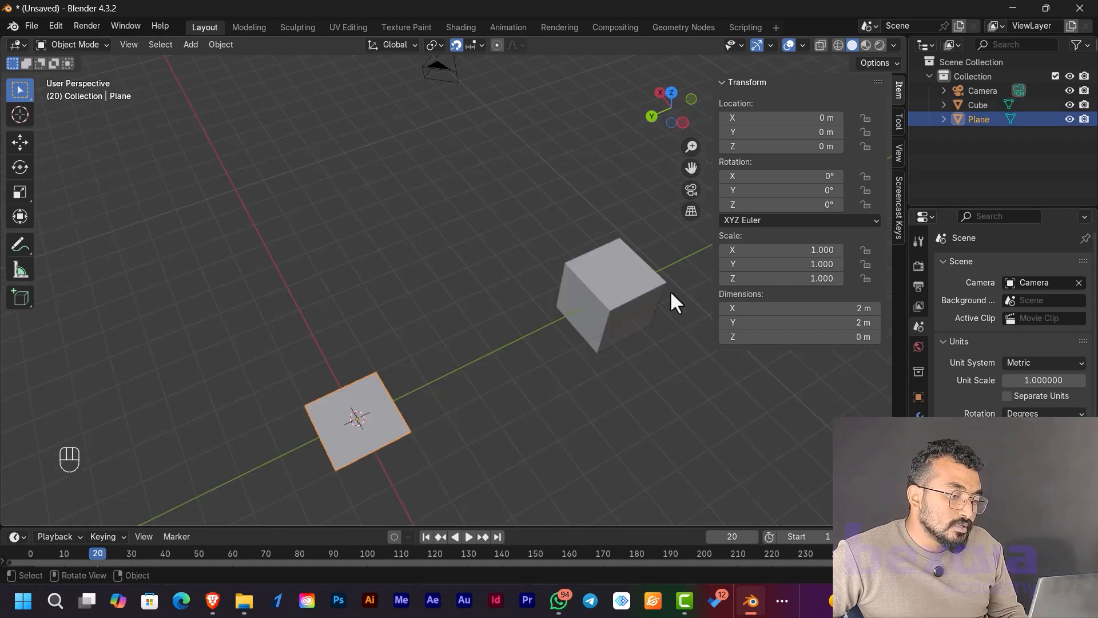
- Set the snap target to Increment and scale the cube uniformly by 2.9
{"action": "left_click", "coordinate": [629, 331]}
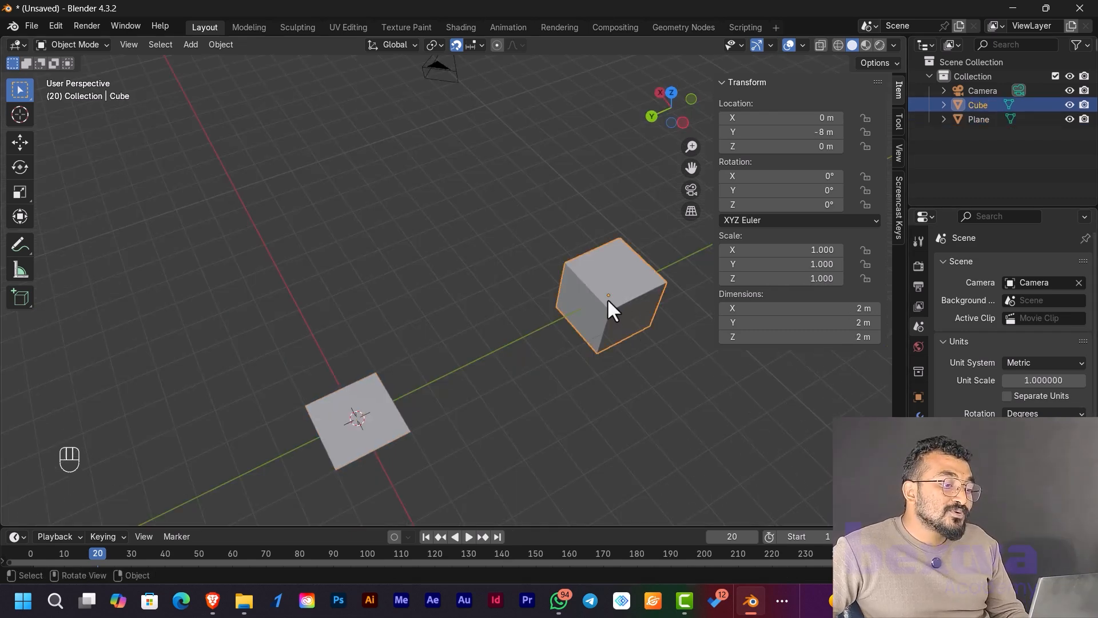
{"action": "left_click", "coordinate": [478, 45]}
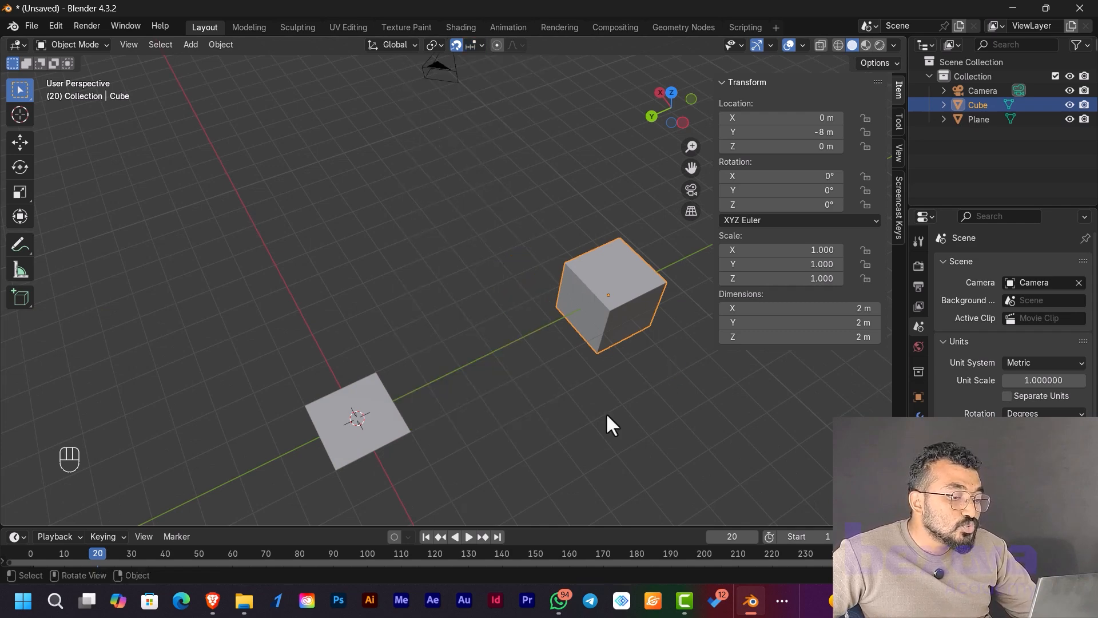
{"action": "key", "text": "s"}
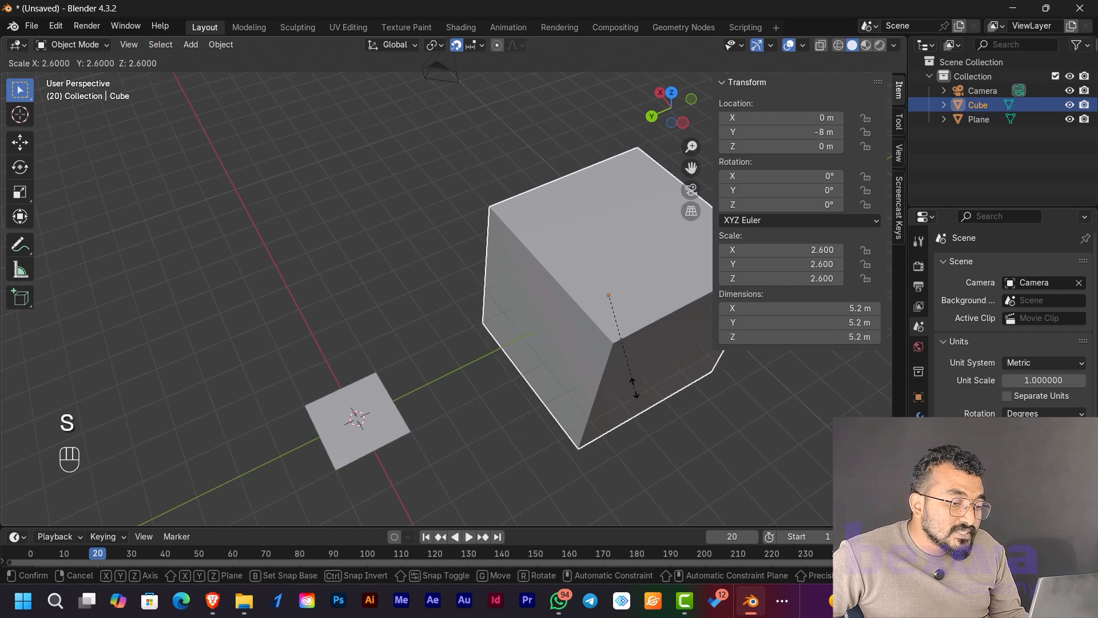
{"action": "left_click", "coordinate": [639, 400]}
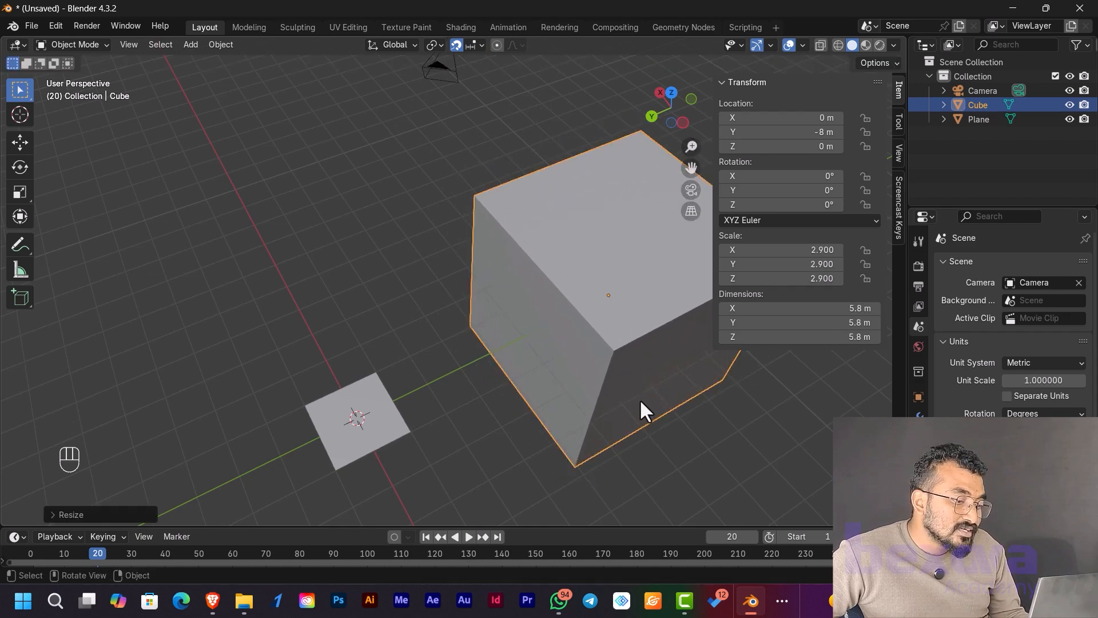
- Switch to the top view and scale the cube uniformly by a further 1.3
{"action": "middle_click_drag", "start_coordinate": [670, 424], "coordinate": [626, 149]}
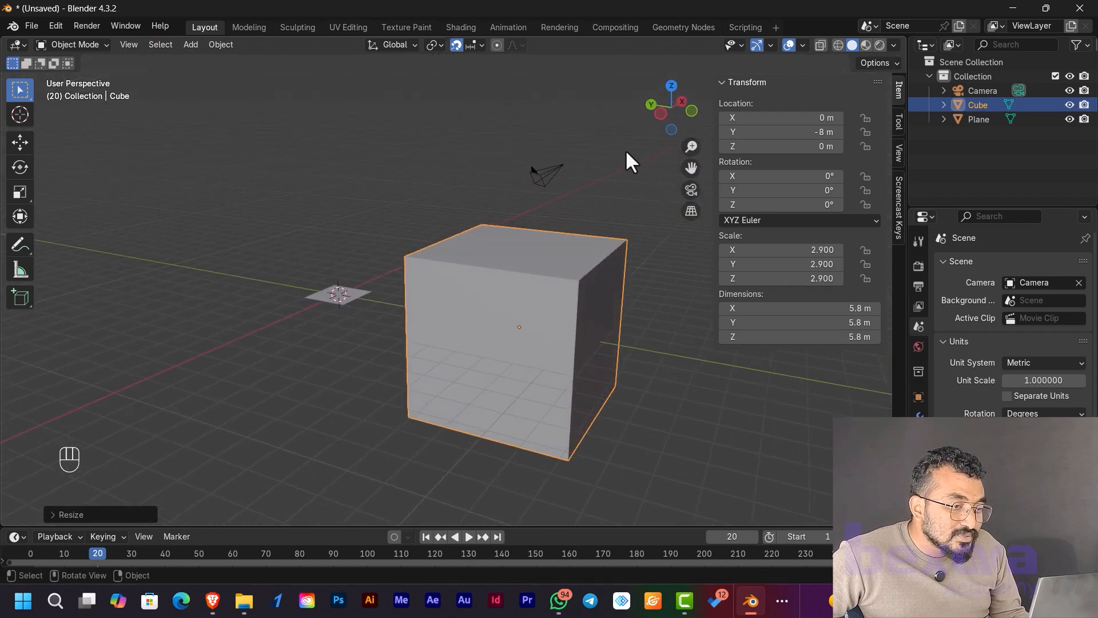
{"action": "left_click", "coordinate": [660, 112]}
{"action": "left_click", "coordinate": [672, 86]}
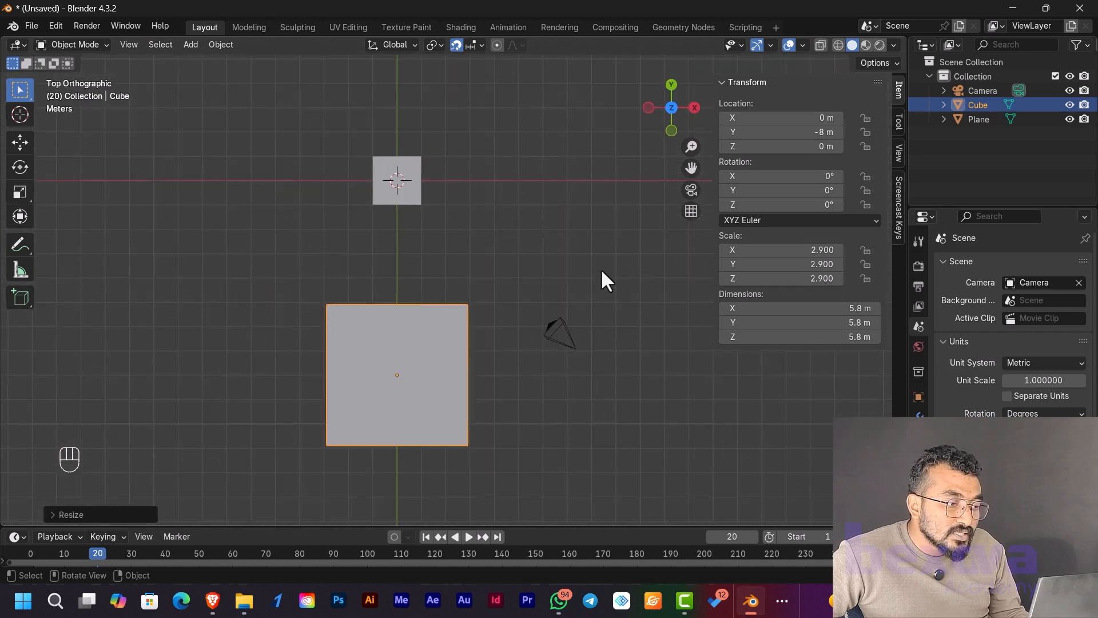
{"action": "scroll", "coordinate": [442, 389], "scroll_direction": "up", "scroll_amount": 5}
{"action": "key", "text": "s"}
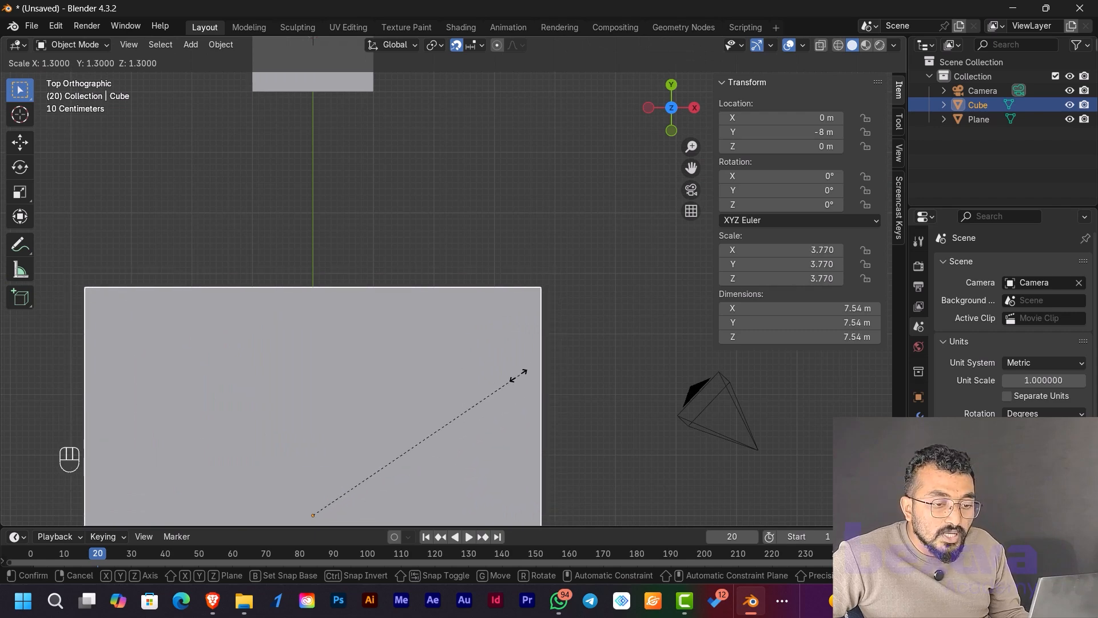
{"action": "left_click", "coordinate": [520, 371]}
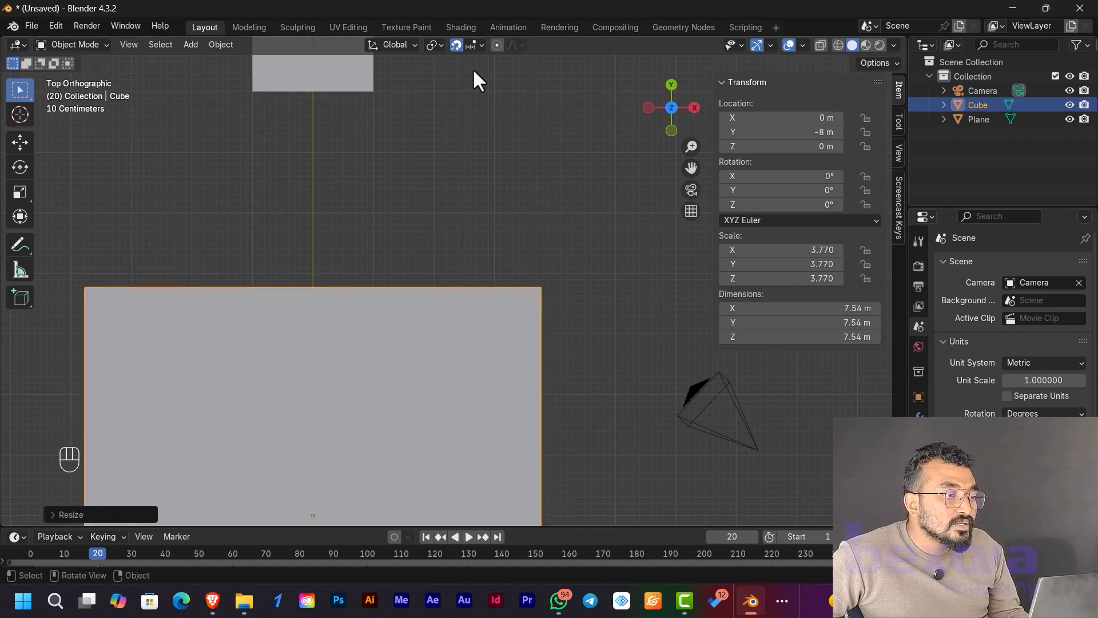
- Set the snap target to Grid and scale the cube uniformly to a scale of about 3.96
{"action": "left_click", "coordinate": [480, 46]}
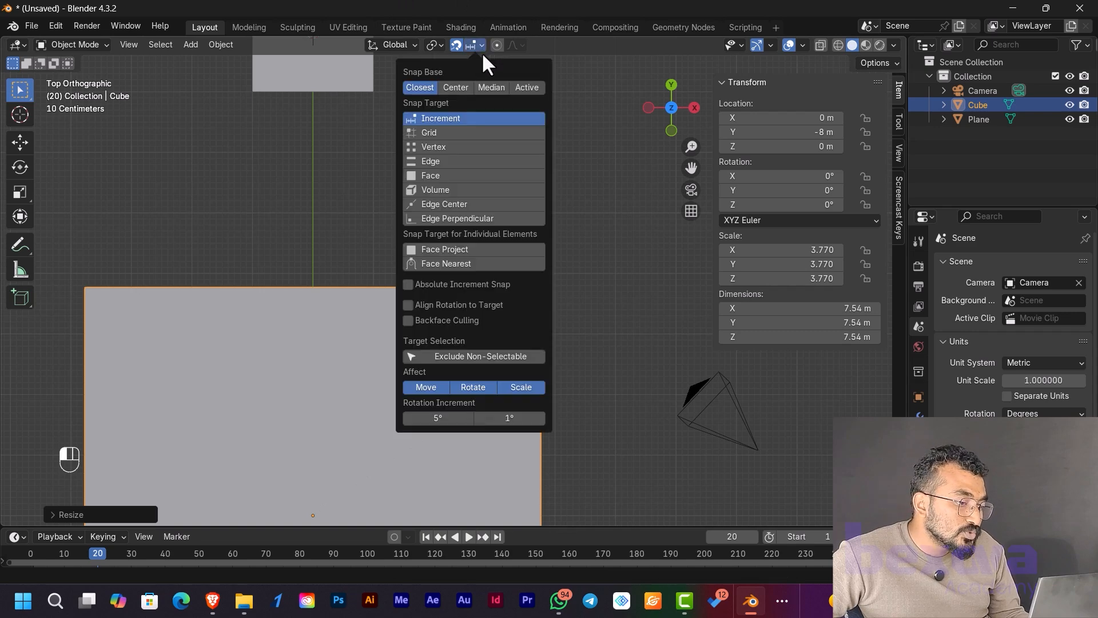
{"action": "scroll", "coordinate": [492, 286], "scroll_direction": "down", "scroll_amount": 5}
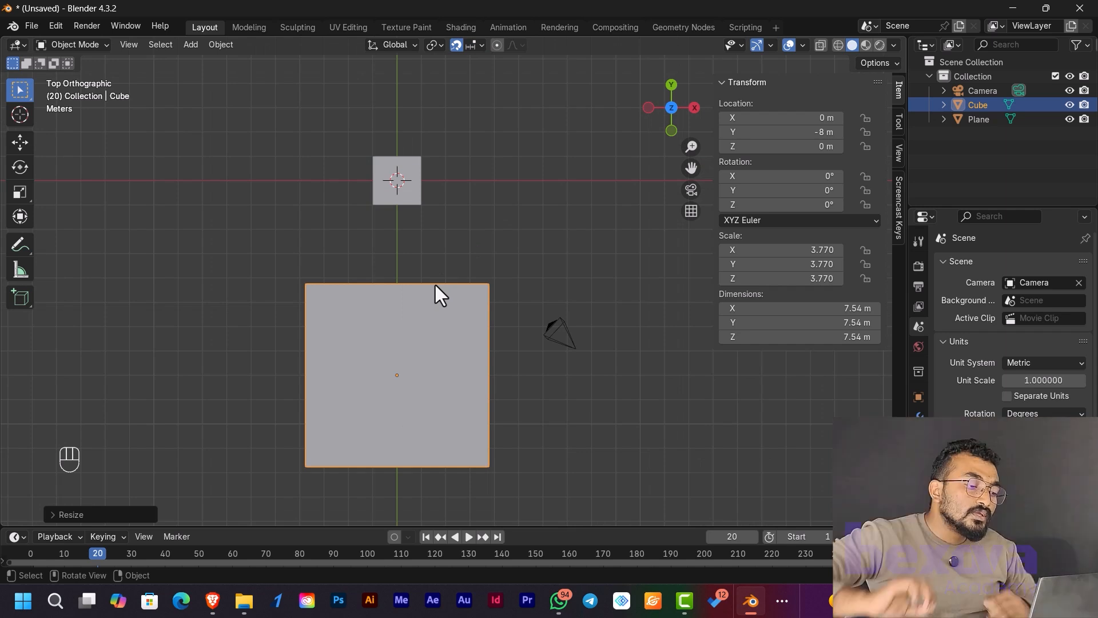
{"action": "left_click", "coordinate": [481, 45]}
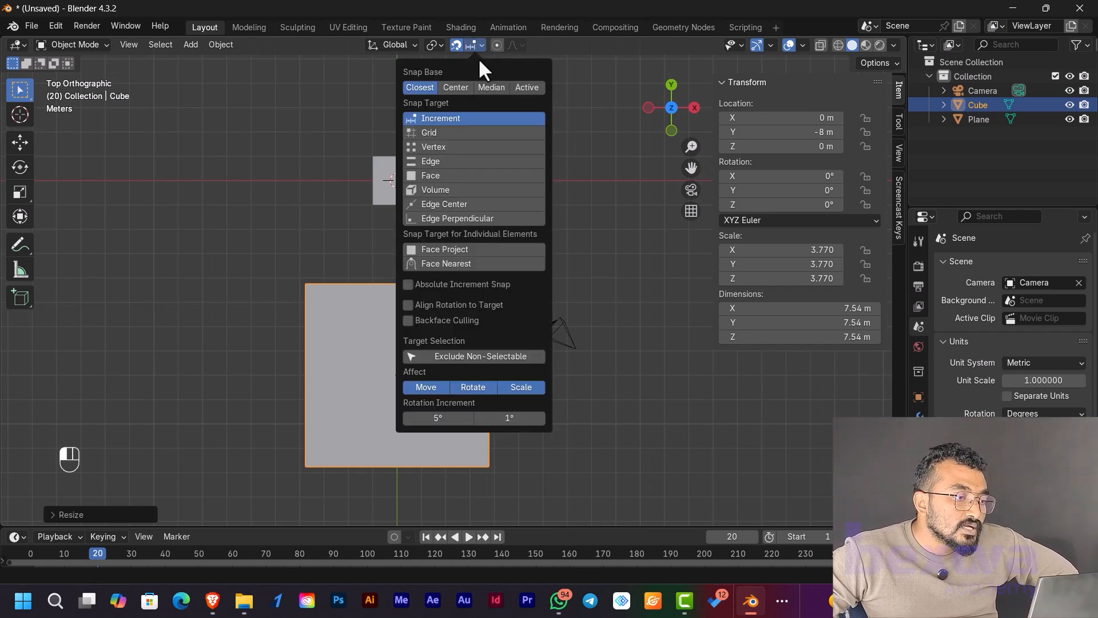
{"action": "left_click", "coordinate": [446, 131]}
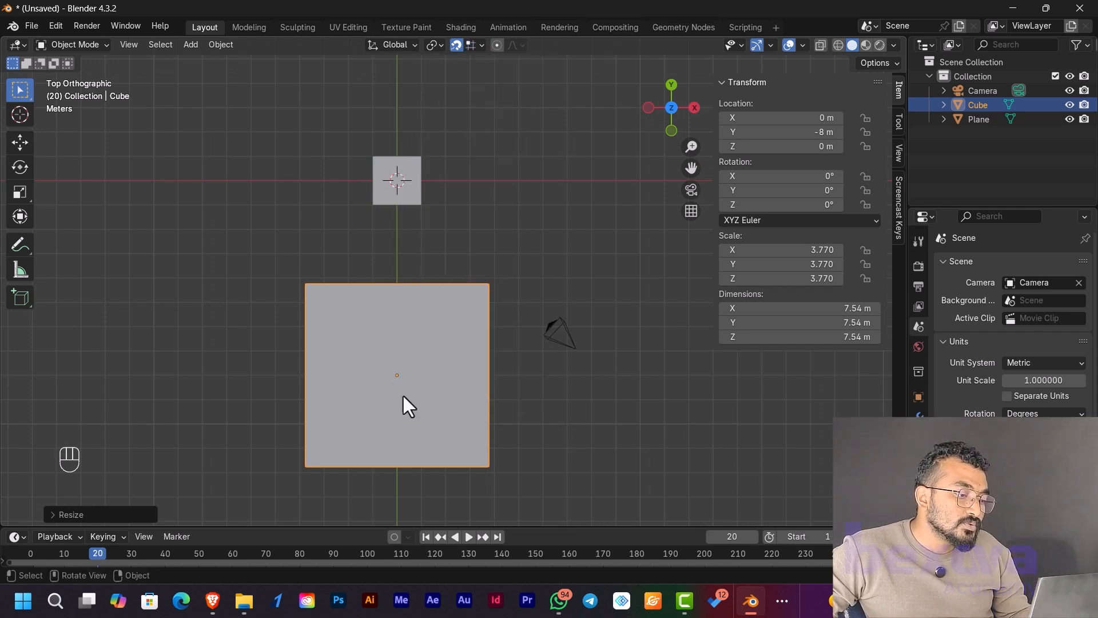
{"action": "key", "text": "s"}
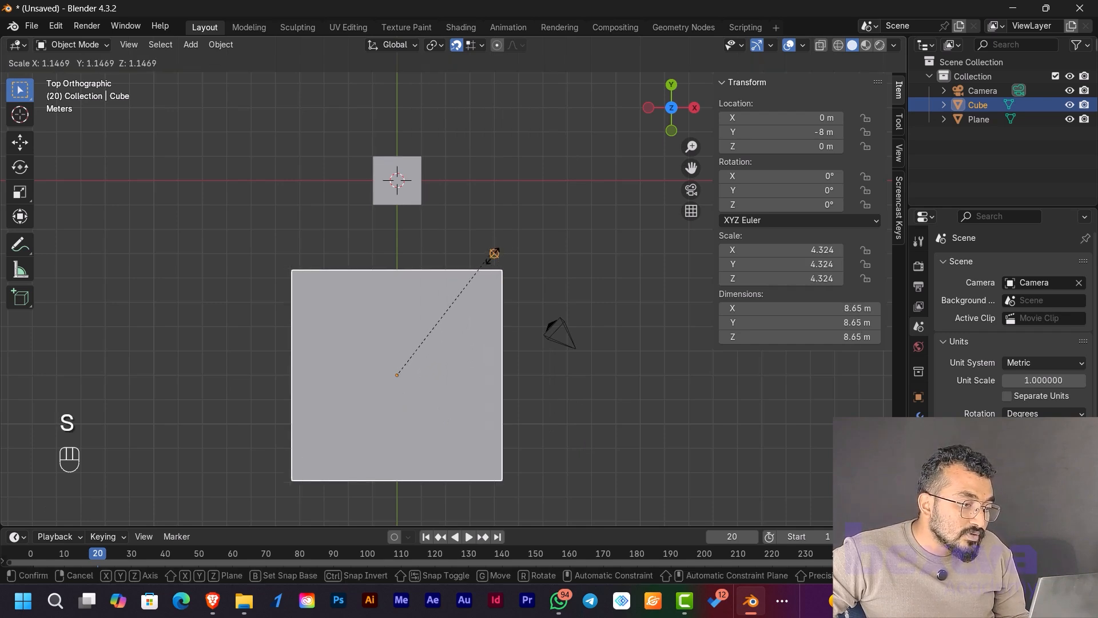
{"action": "scroll", "coordinate": [505, 282], "scroll_direction": "up", "scroll_amount": 3, "text": "alt"}
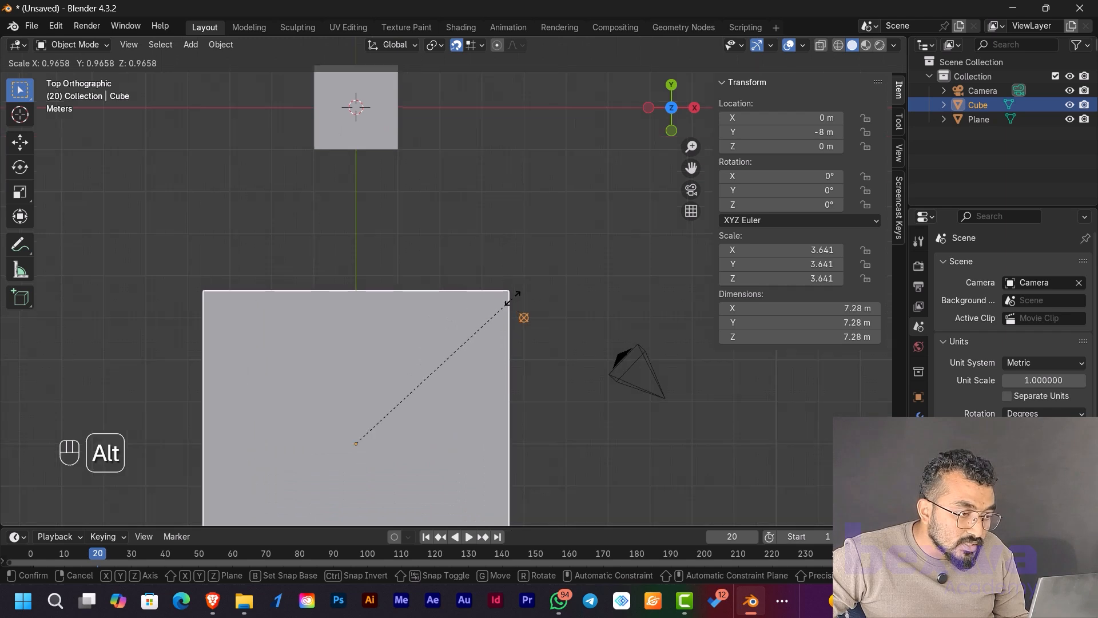
{"action": "scroll", "coordinate": [515, 286], "scroll_direction": "up", "scroll_amount": 2, "text": "alt"}
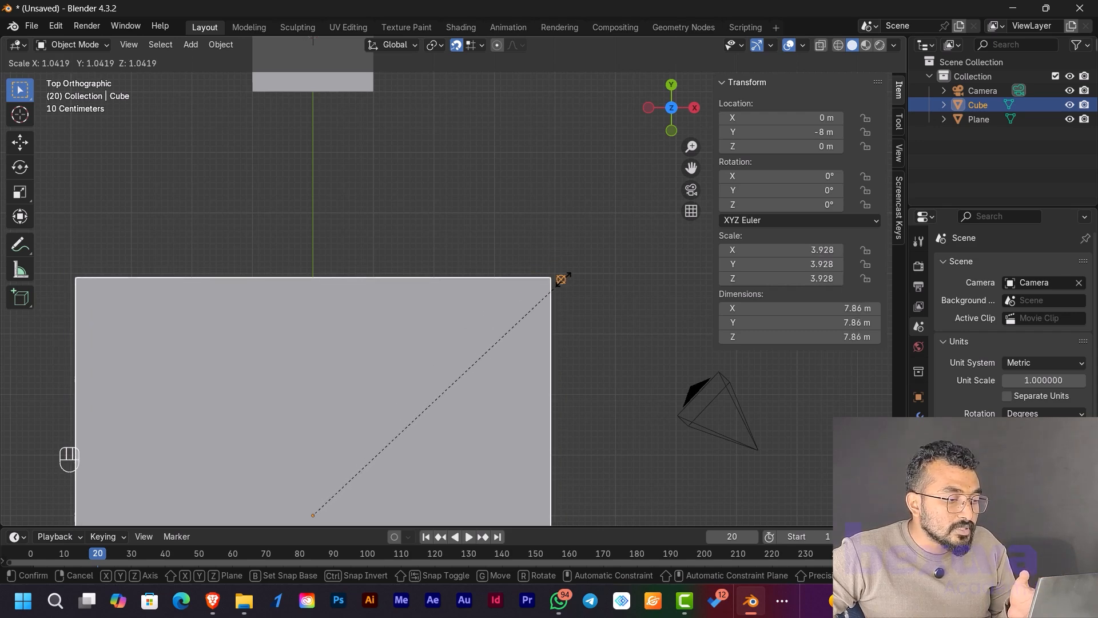
{"action": "left_click", "coordinate": [495, 268]}
{"action": "key", "text": "s"}
{"action": "left_click", "coordinate": [552, 259]}
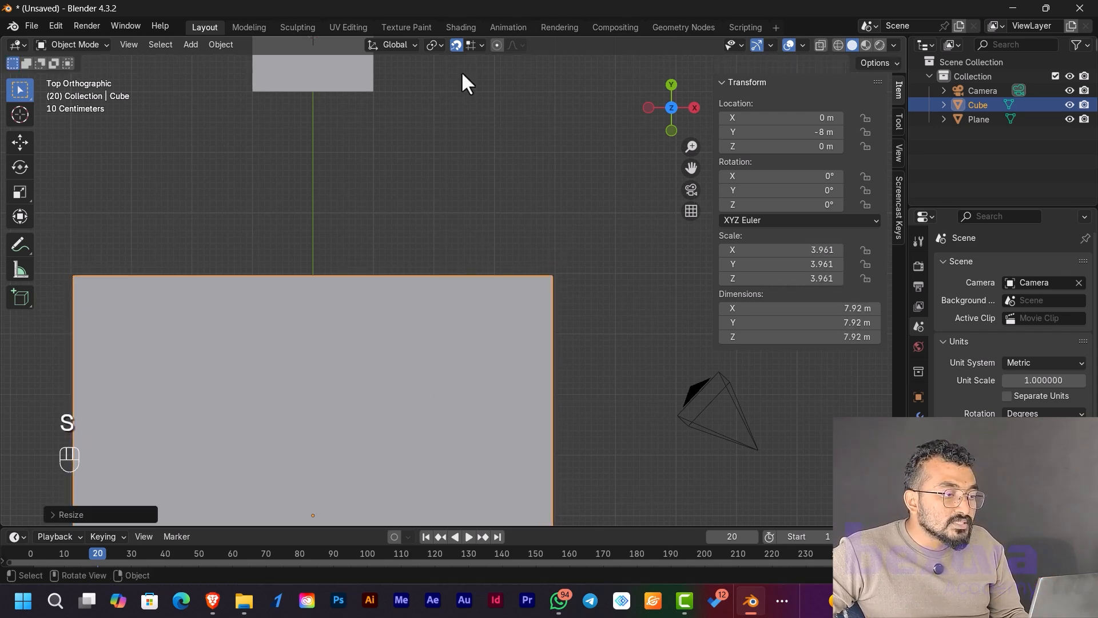
- Set the snap target to Increment and try scaling the cube, cancelling the attempt
{"action": "left_click", "coordinate": [482, 45]}
{"action": "left_click", "coordinate": [468, 118]}
{"action": "key", "text": "s"}
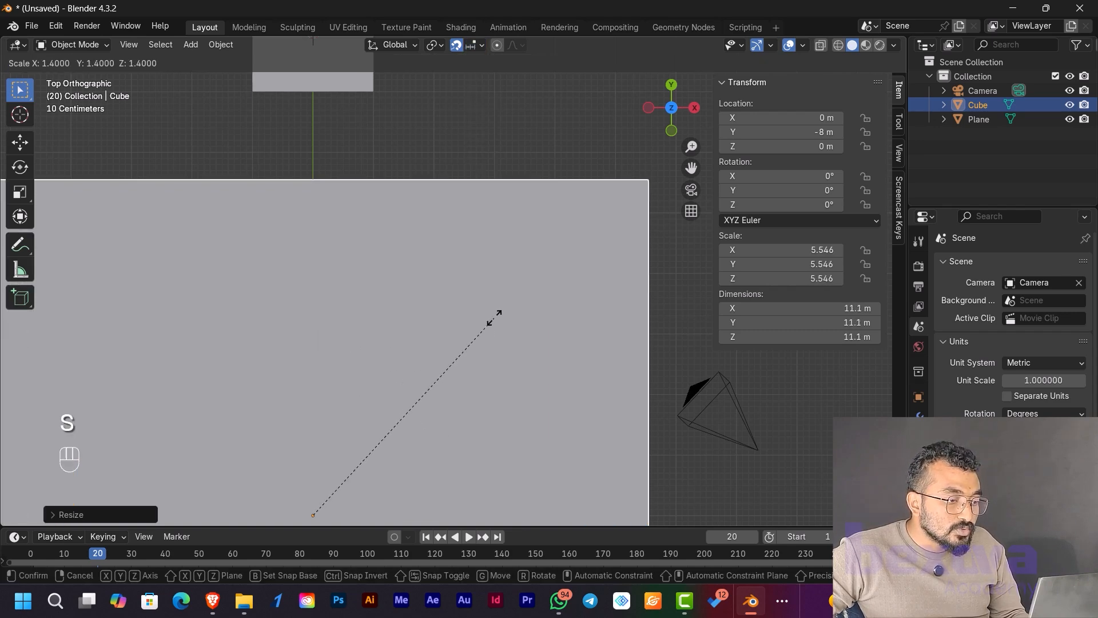
{"action": "right_click", "coordinate": [447, 325]}
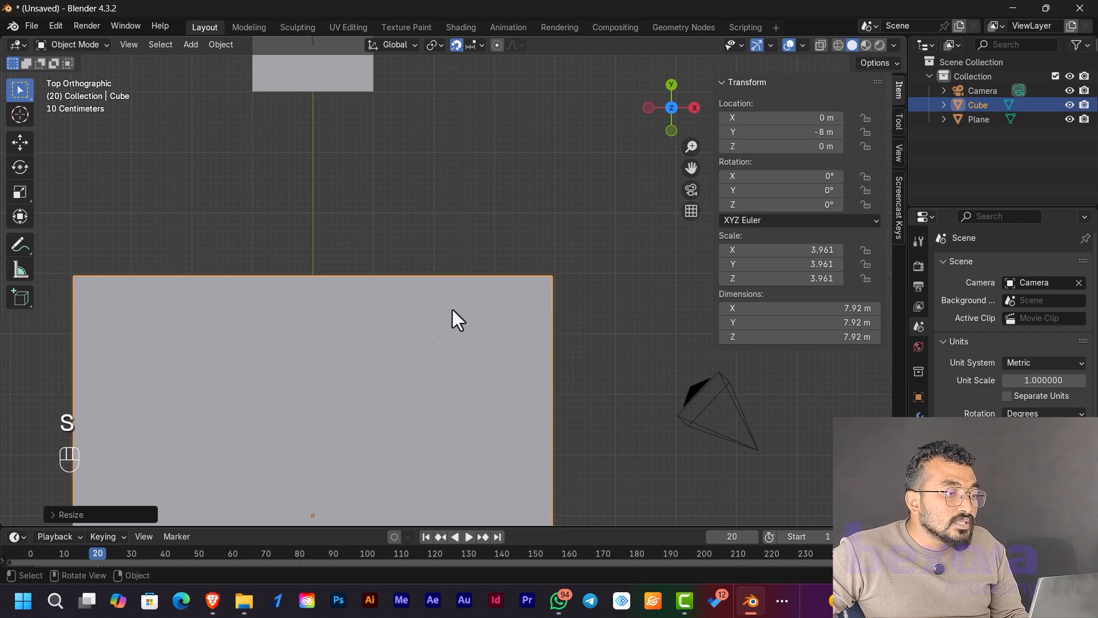
- Set the snap target back to Grid and scale the cube uniformly to a scale of about 4.06
{"action": "left_click", "coordinate": [482, 46]}
{"action": "left_click", "coordinate": [486, 133]}
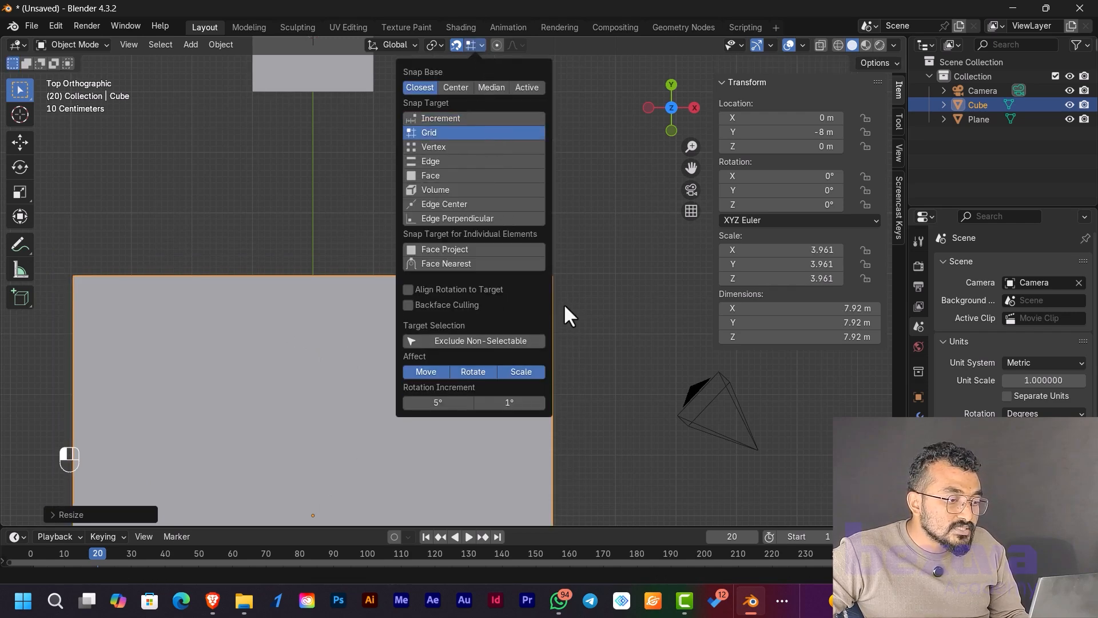
{"action": "key", "text": "s"}
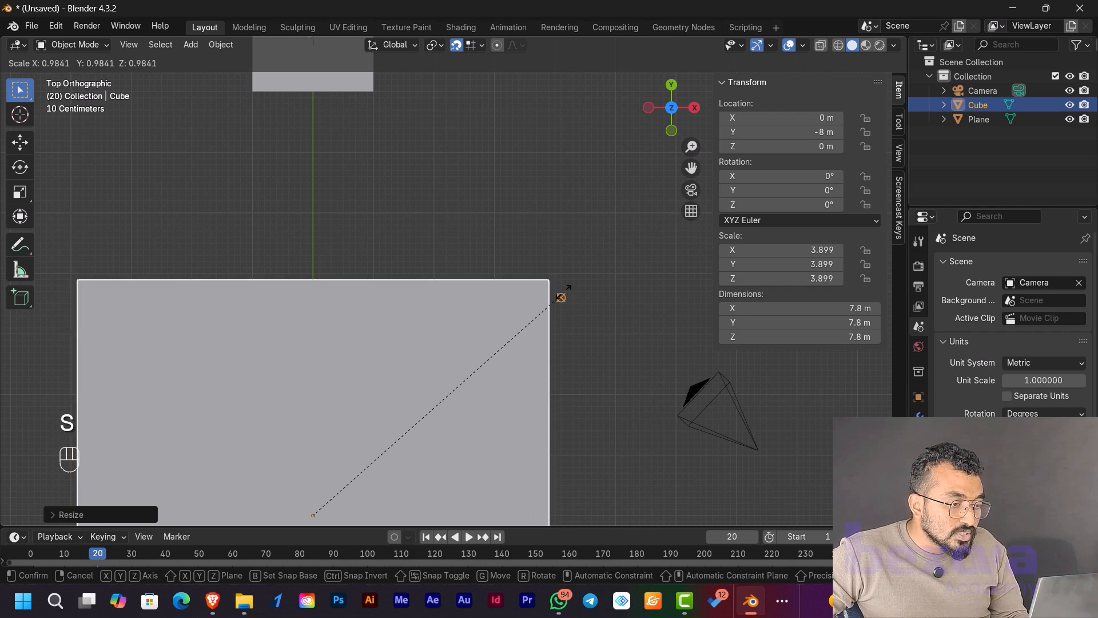
{"action": "left_click", "coordinate": [556, 267]}
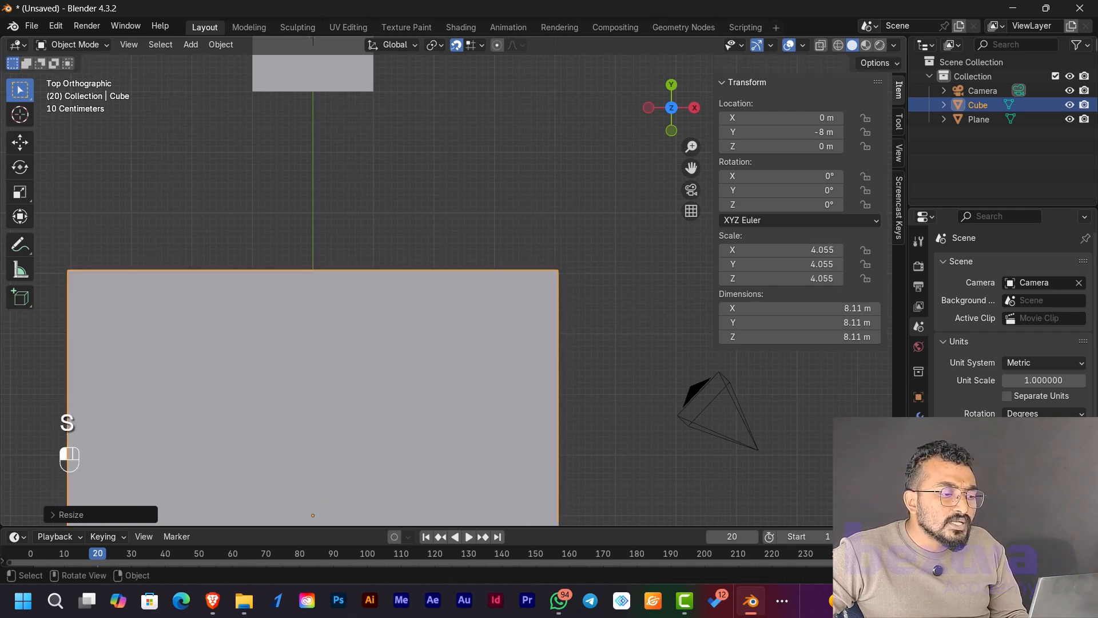
- In perspective view, scale the cube down uniformly to a little over half its size with Grid snapping
{"action": "scroll", "coordinate": [355, 110], "scroll_direction": "down", "scroll_amount": 2}
{"action": "middle_click_drag", "start_coordinate": [349, 326], "coordinate": [492, 235]}
{"action": "scroll", "coordinate": [492, 235], "scroll_direction": "down", "scroll_amount": 3}
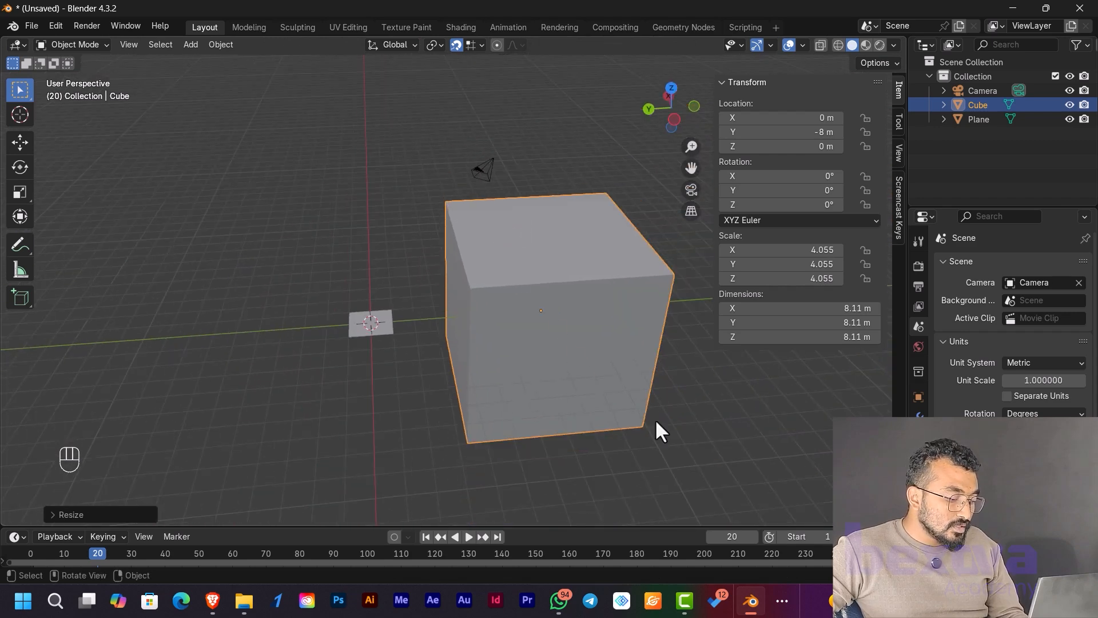
{"action": "key", "text": "s"}
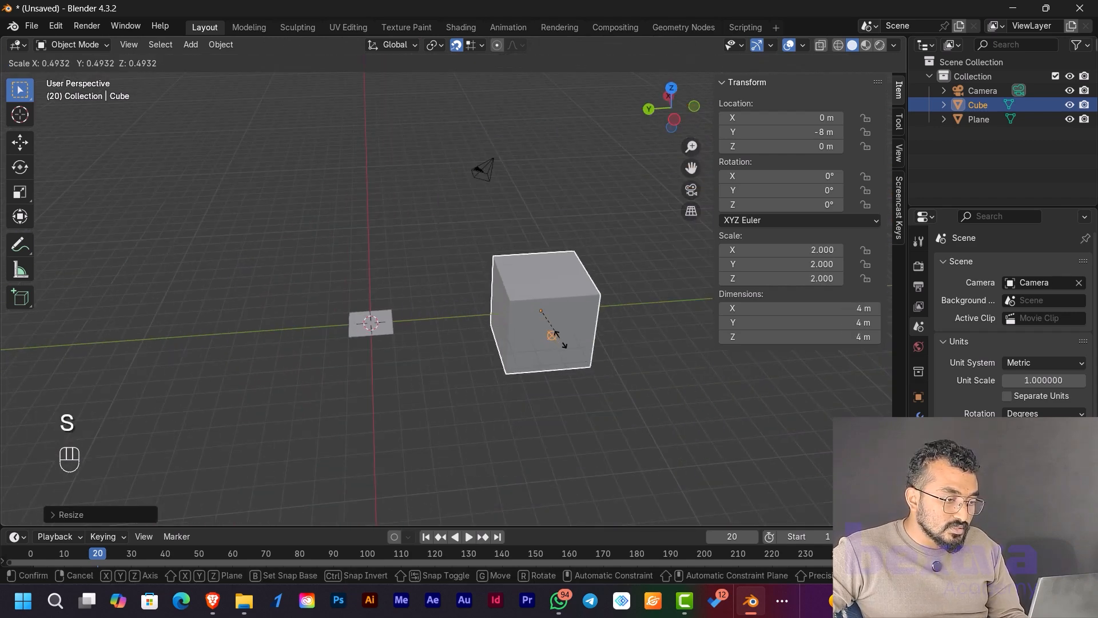
{"action": "left_click", "coordinate": [565, 345]}
- Select the plane, switch to the left view and try moving it toward the cube with Grid snapping, cancelling the move
{"action": "left_click", "coordinate": [376, 322]}
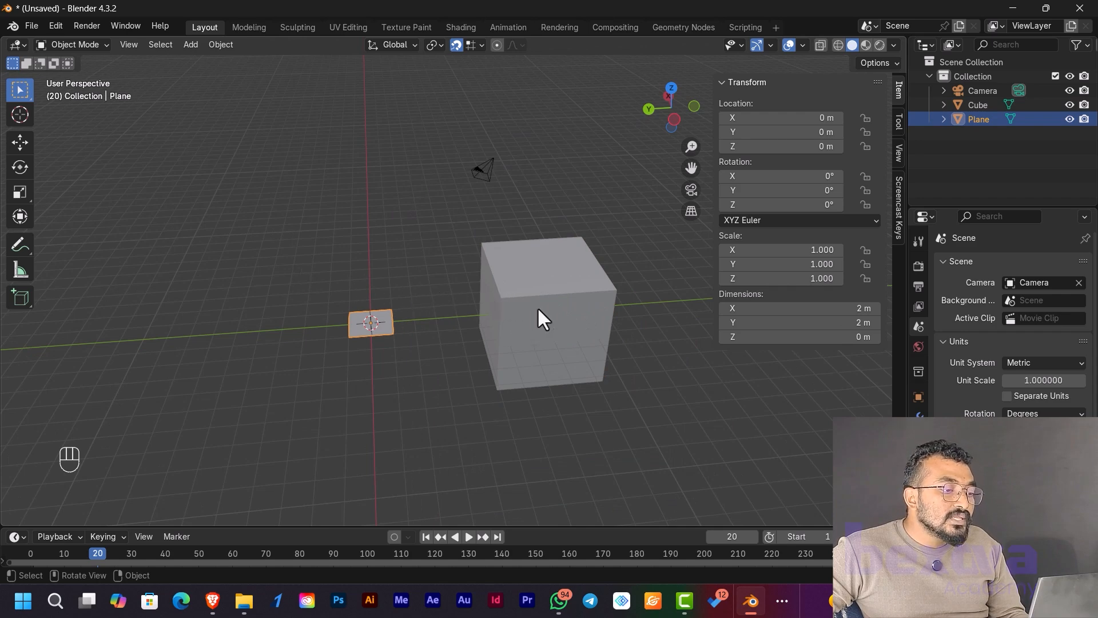
{"action": "left_click", "coordinate": [672, 122]}
{"action": "key", "text": "g"}
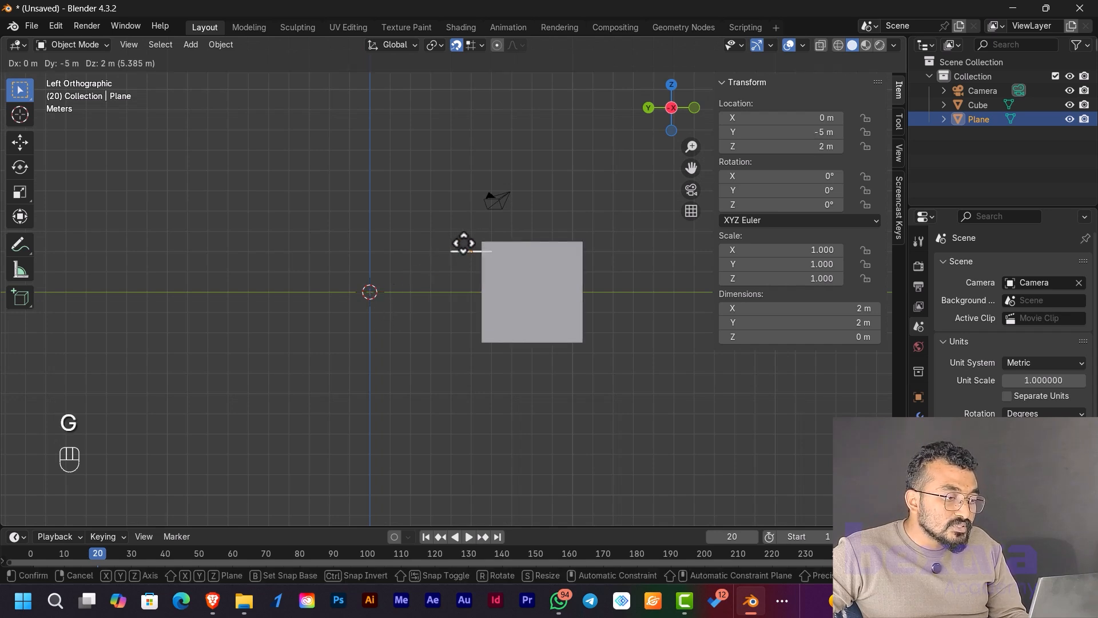
{"action": "right_click", "coordinate": [467, 240]}
- Turn snapping off and try moving the plane freely in the left view, cancelling the move
{"action": "left_click", "coordinate": [456, 44]}
{"action": "key", "text": "g"}
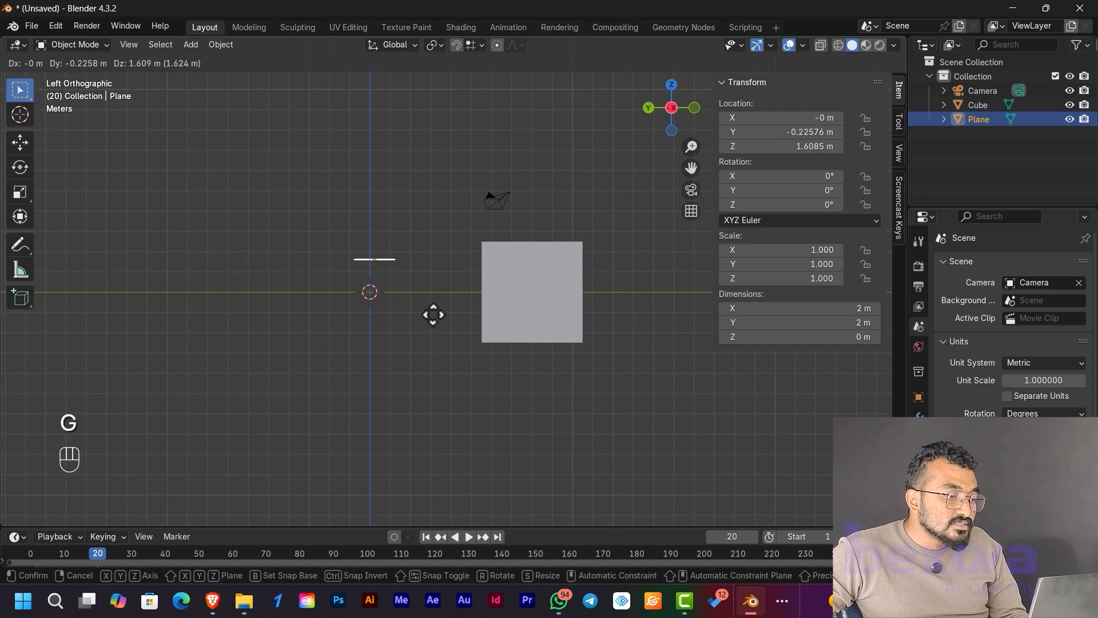
{"action": "right_click", "coordinate": [479, 295]}
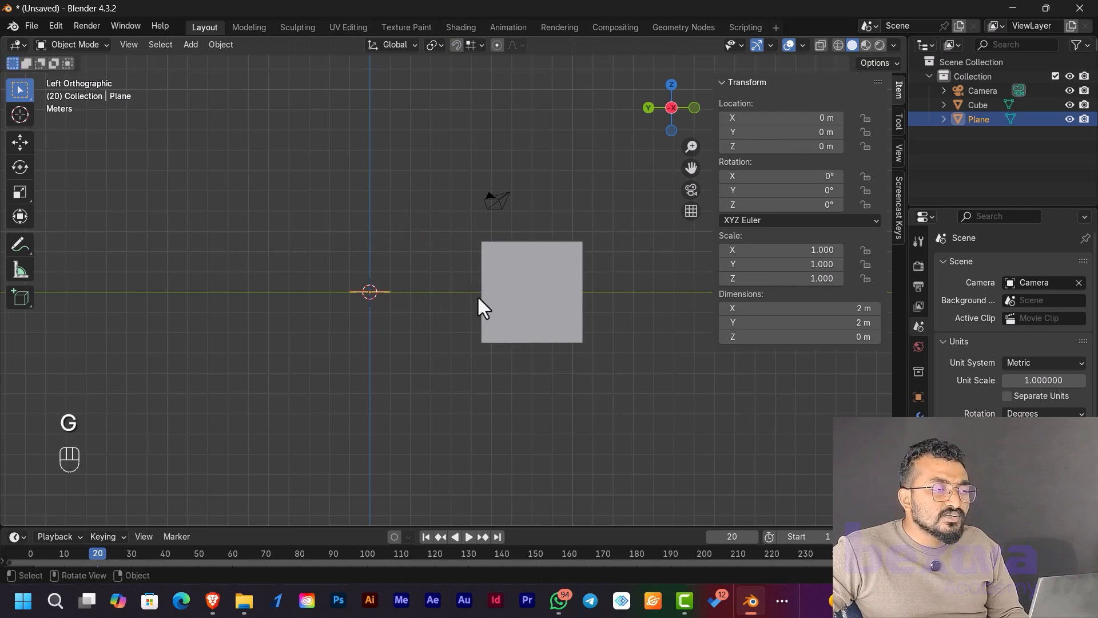
- Return to a perspective view of both objects and set the snap target to Vertex
{"action": "middle_click_drag", "start_coordinate": [523, 318], "coordinate": [565, 366]}
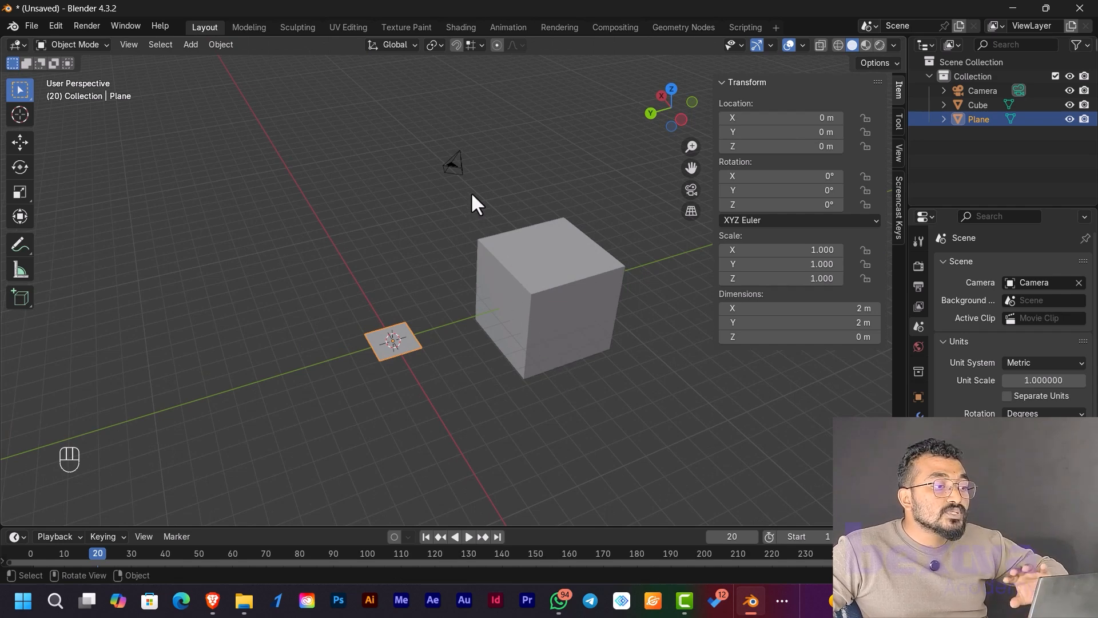
{"action": "left_click", "coordinate": [479, 46]}
{"action": "left_click", "coordinate": [447, 148]}
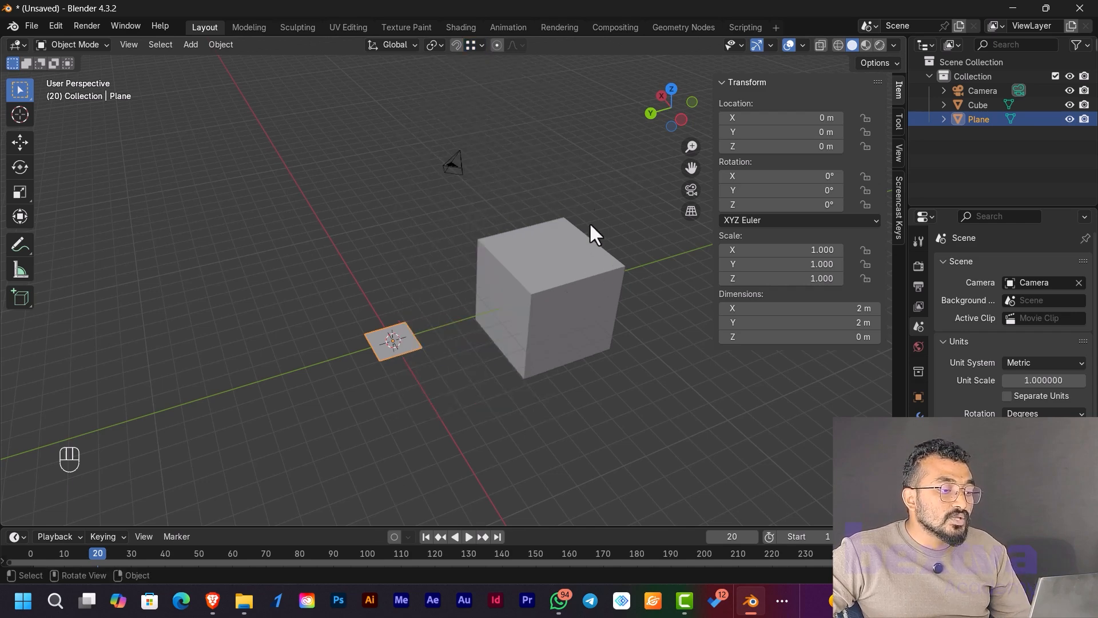
- Try moving the plane freely without snapping, undo the trial moves and turn snapping on
{"action": "key", "text": "g"}
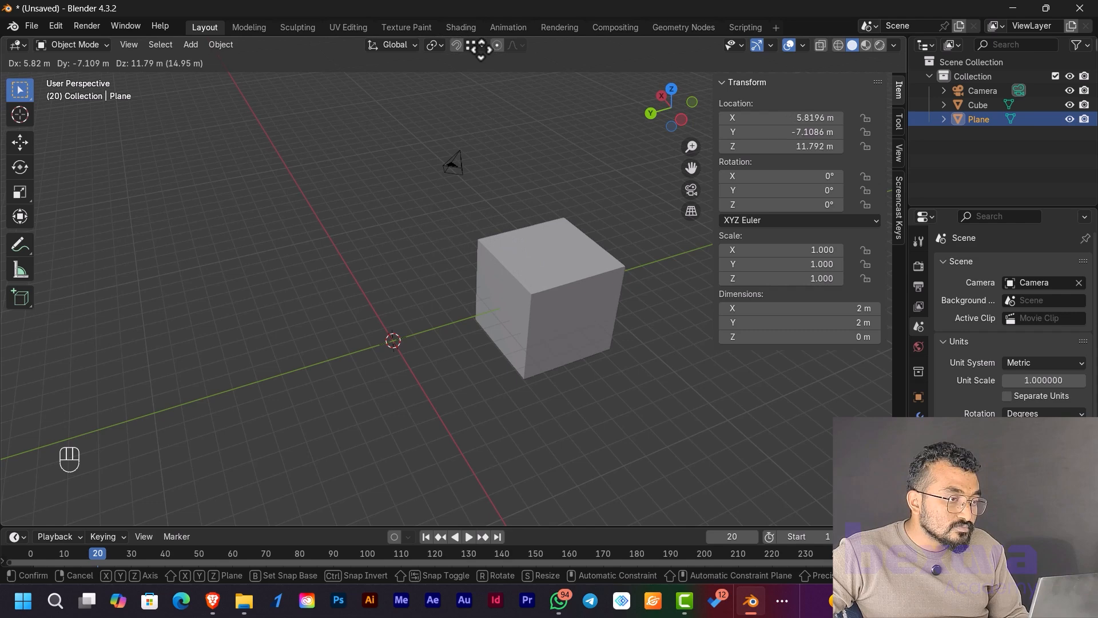
{"action": "left_click", "coordinate": [493, 198]}
{"action": "right_click", "coordinate": [410, 290]}
{"action": "right_click", "coordinate": [560, 209]}
{"action": "key", "text": "ctrl+z"}
{"action": "key", "text": "ctrl+z"}
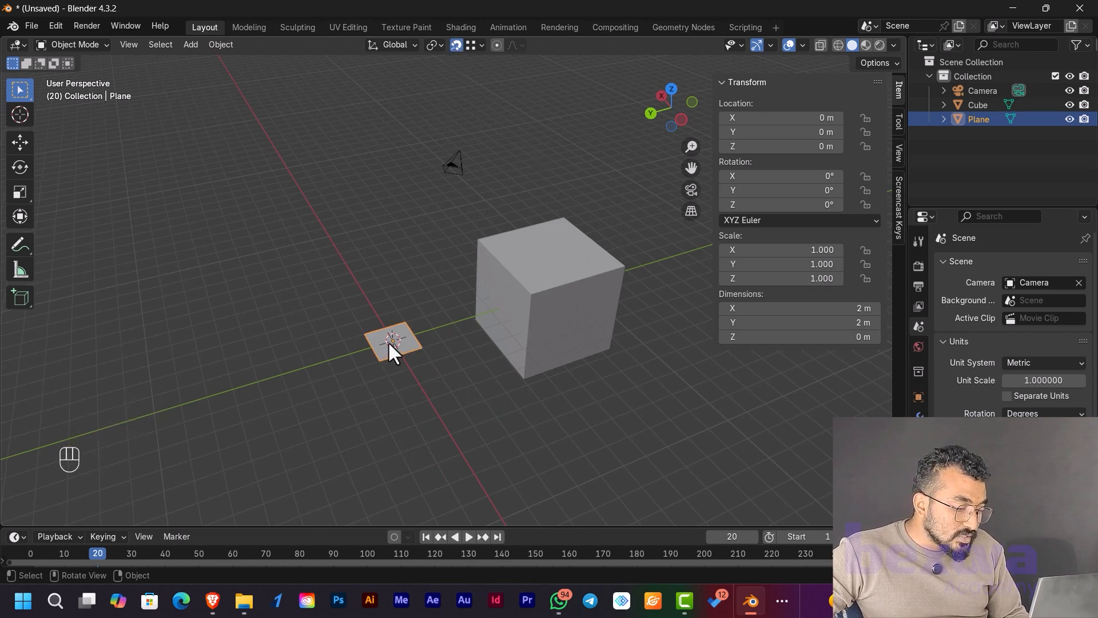
- Snap the plane to the cube's nearest lower corner, locating it at X -1.5, Y -4.5, Z -2.5 m, and undo the move
{"action": "key", "text": "g"}
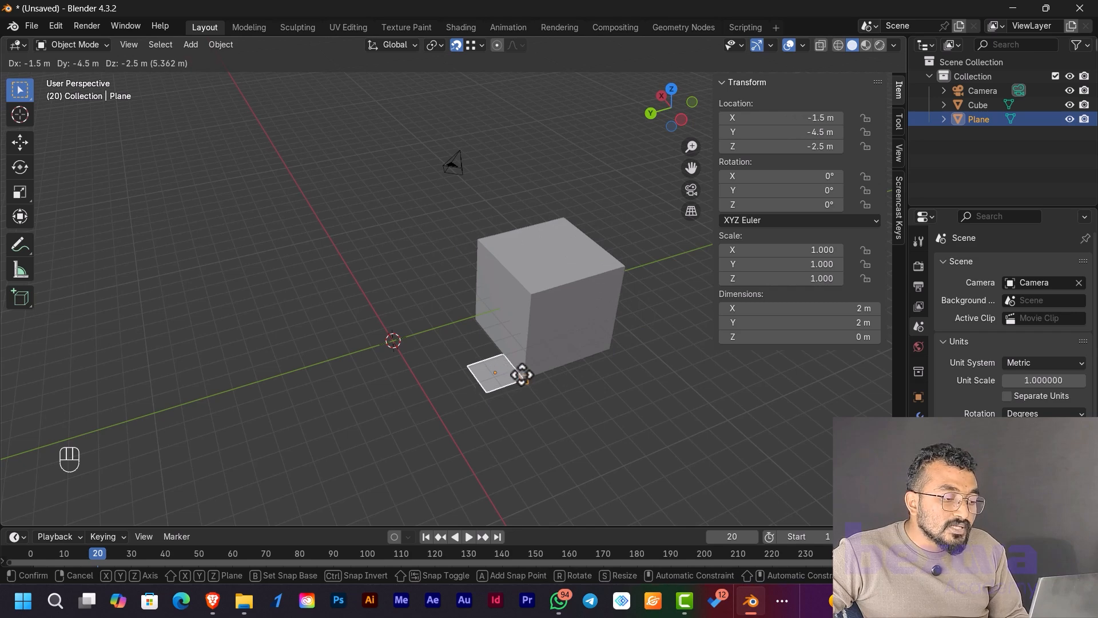
{"action": "left_click", "coordinate": [522, 375]}
{"action": "middle_click_drag", "start_coordinate": [512, 392], "coordinate": [596, 391]}
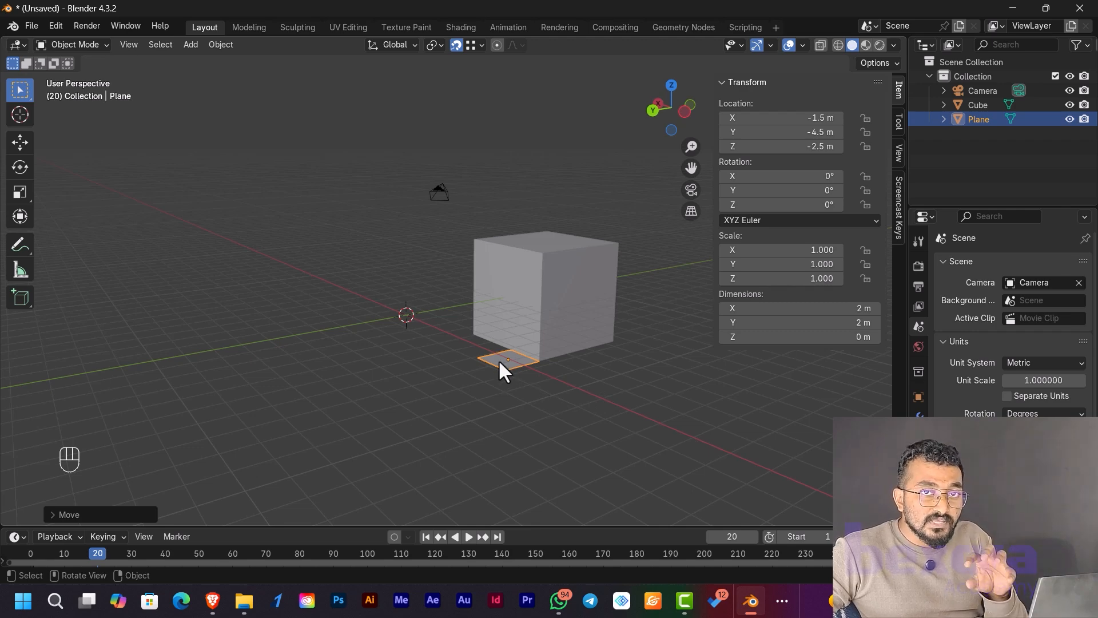
{"action": "key", "text": "ctrl+z"}
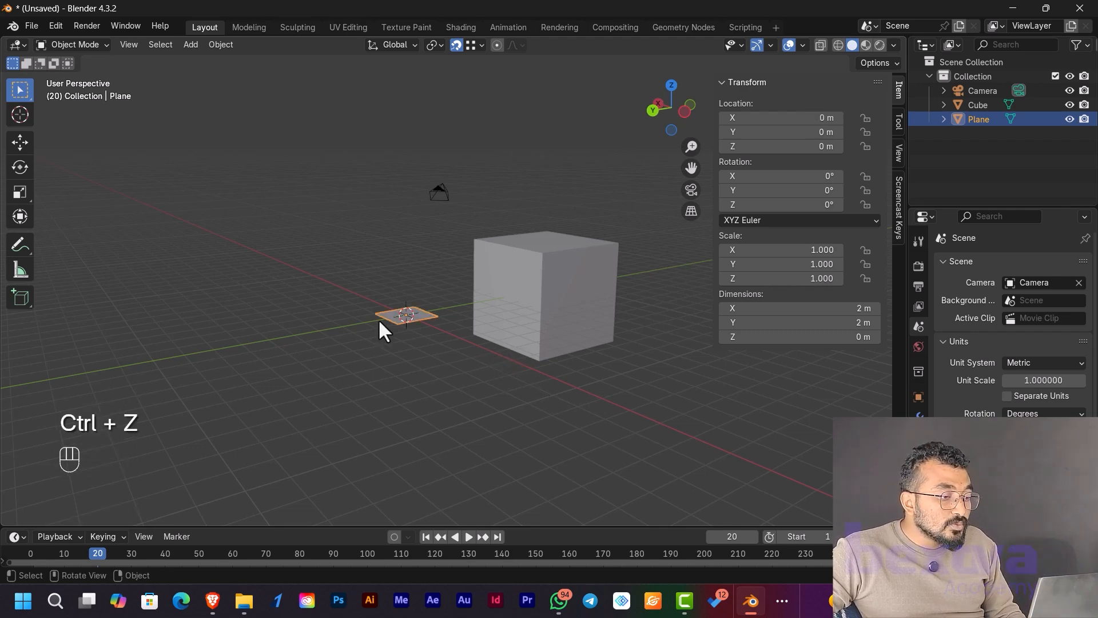
- Add a UV sphere and snap it to the cube's upper corner, locating it at X -1.5, Y -4.5, Z 1.5 m
{"action": "key", "text": "shift+s"}
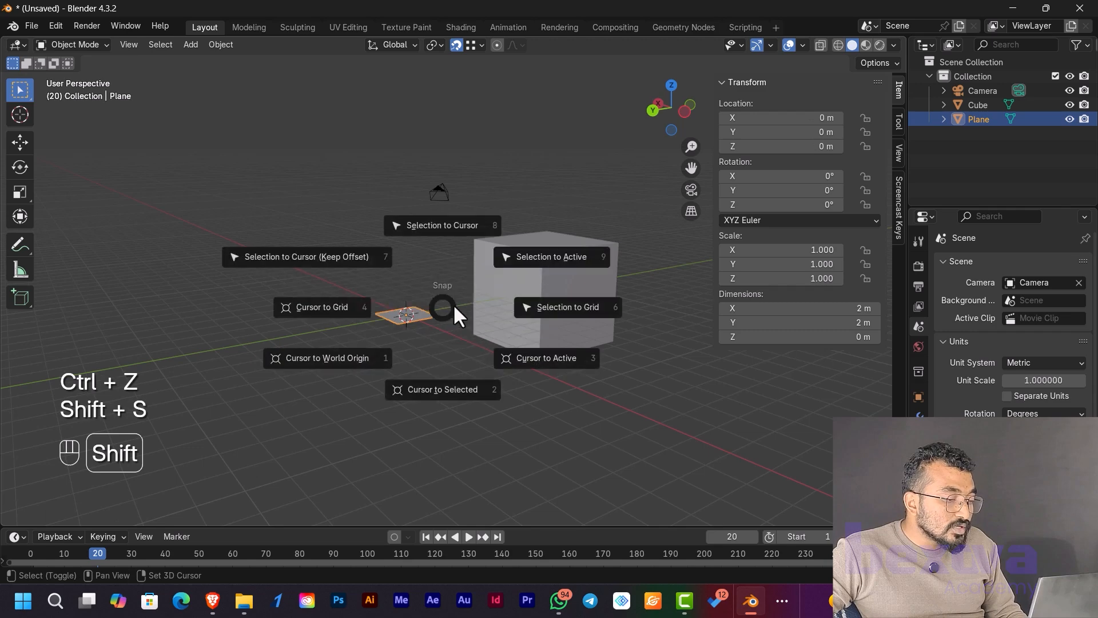
{"action": "key", "text": "shift+s"}
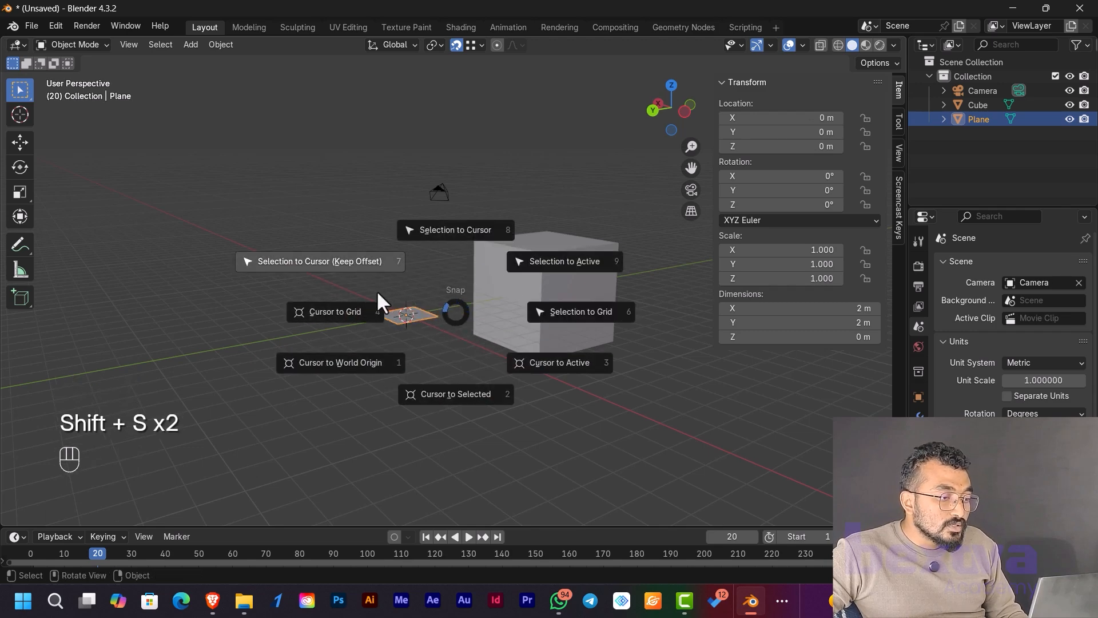
{"action": "key", "text": "shift+a"}
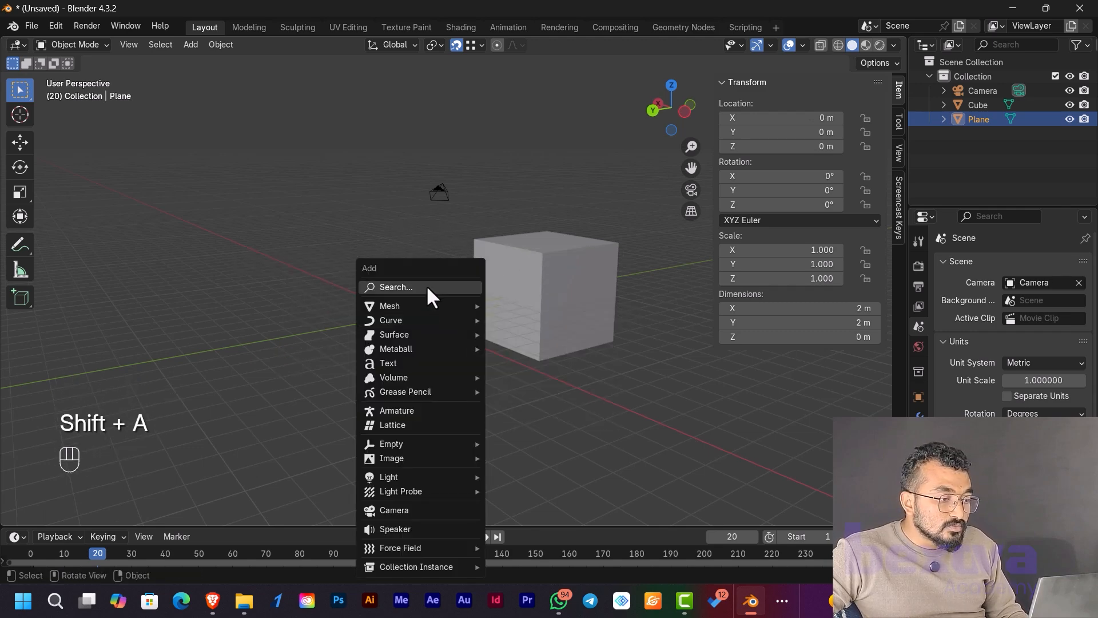
{"action": "mouse_move", "coordinate": [452, 309]}
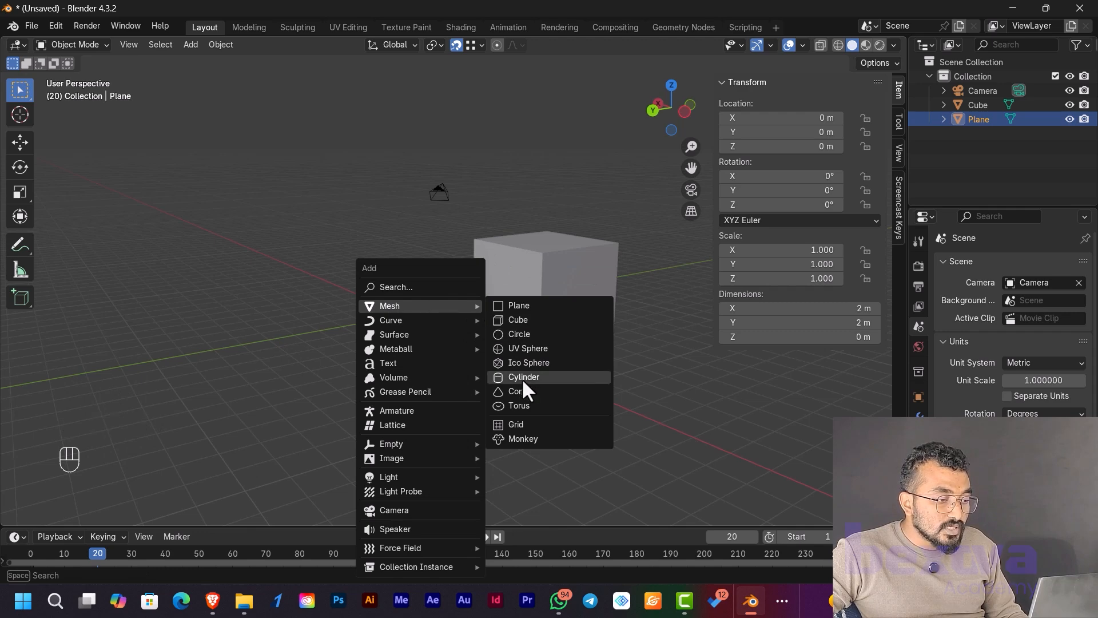
{"action": "left_click", "coordinate": [553, 350]}
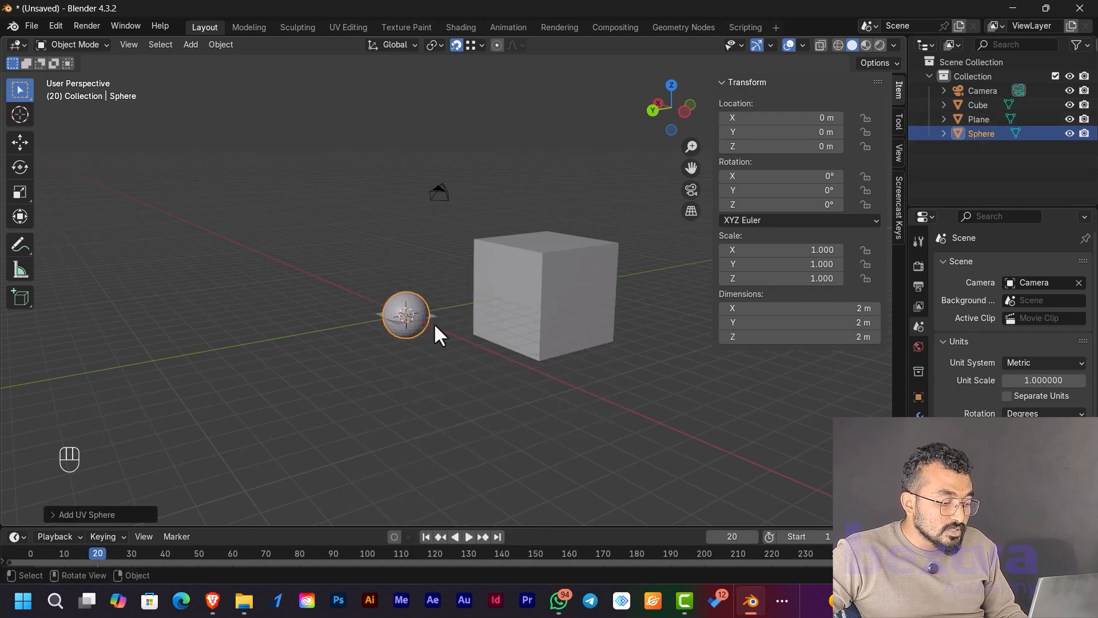
{"action": "key", "text": "g"}
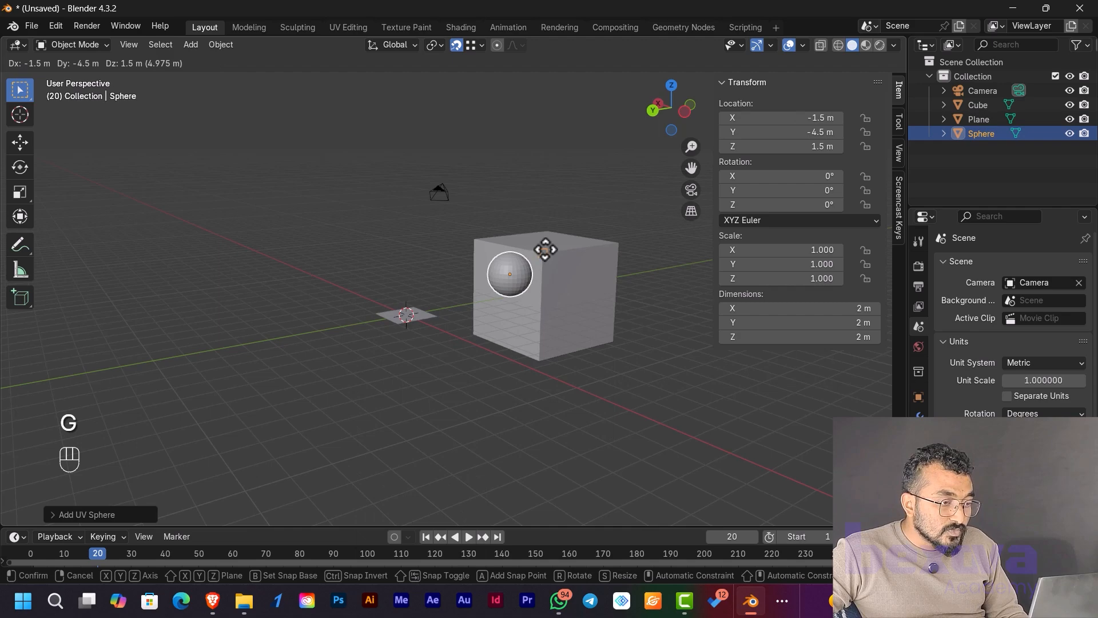
{"action": "left_click", "coordinate": [545, 252]}
- Examine how the snapped sphere lines up with the cube's faces and corner from the top, back and perspective views
{"action": "middle_click_drag", "start_coordinate": [630, 383], "coordinate": [629, 320]}
{"action": "left_click", "coordinate": [672, 105]}
{"action": "scroll", "coordinate": [363, 307], "scroll_direction": "up", "scroll_amount": 8}
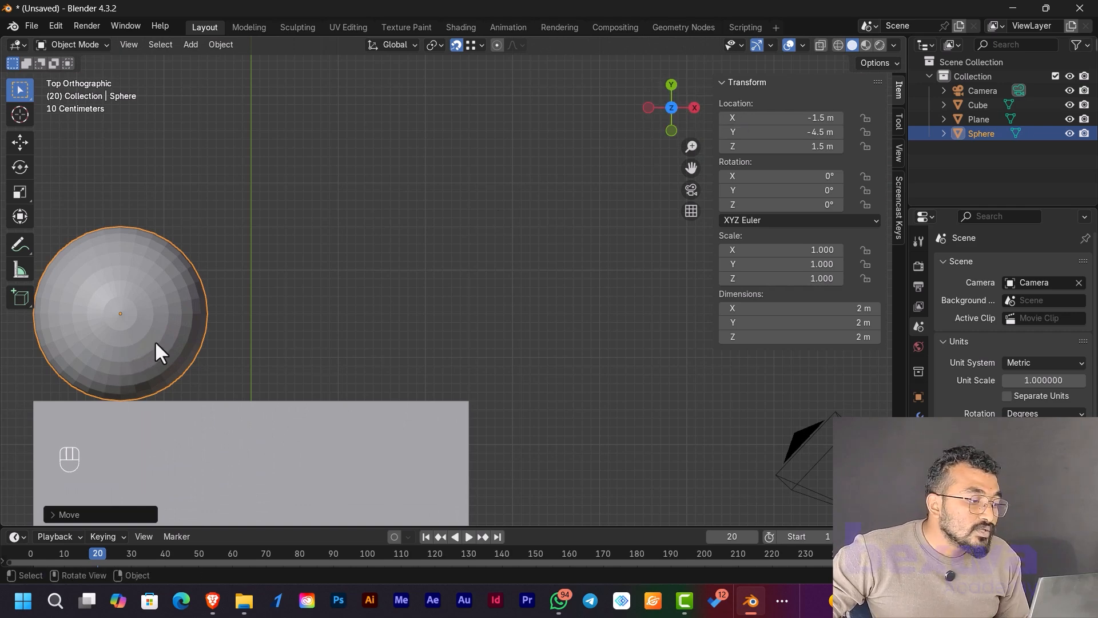
{"action": "left_click", "coordinate": [669, 128]}
{"action": "middle_click_drag", "start_coordinate": [421, 181], "coordinate": [519, 289], "text": "shift"}
{"action": "left_click", "coordinate": [671, 108]}
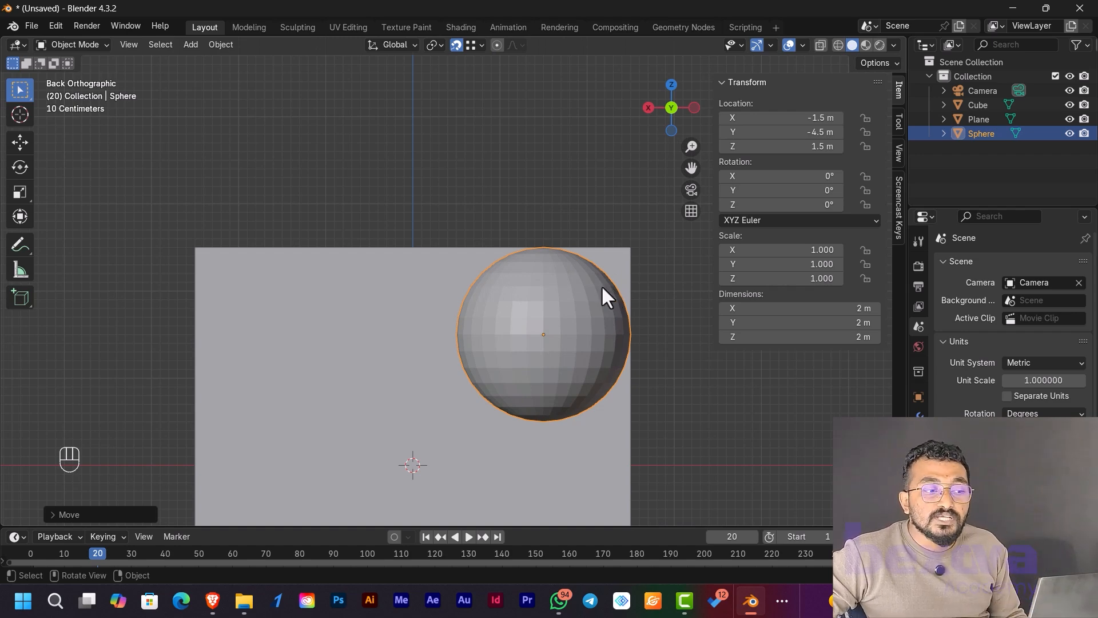
{"action": "middle_click_drag", "start_coordinate": [662, 313], "coordinate": [620, 283]}
{"action": "scroll", "coordinate": [643, 323], "scroll_direction": "down", "scroll_amount": 4}
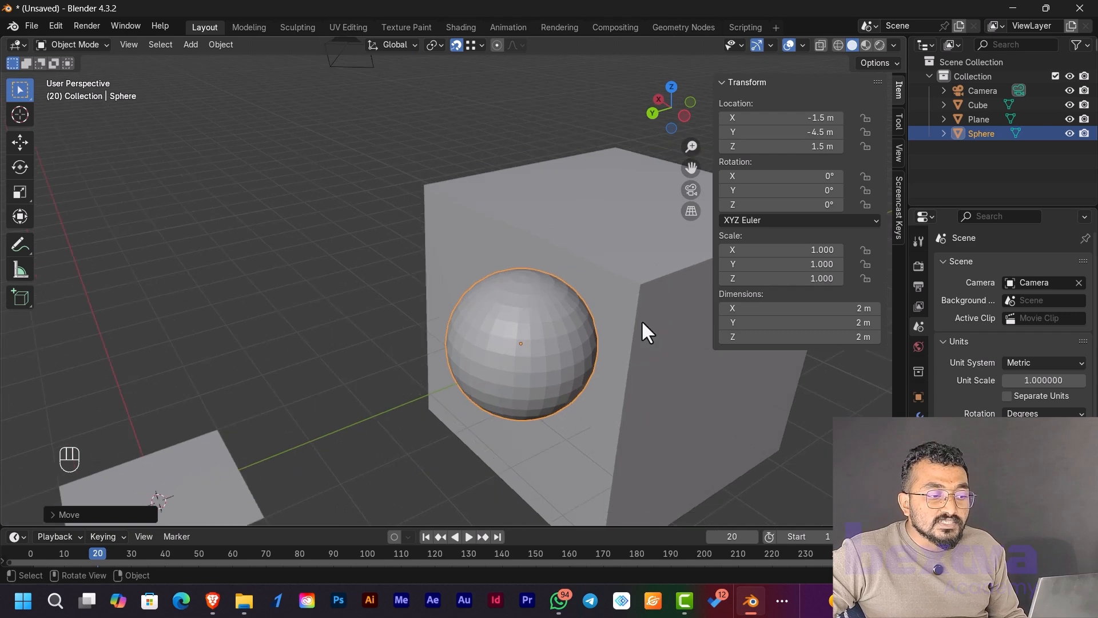
- Delete the UV sphere from the scene
{"action": "middle_click_drag", "start_coordinate": [645, 319], "coordinate": [355, 371]}
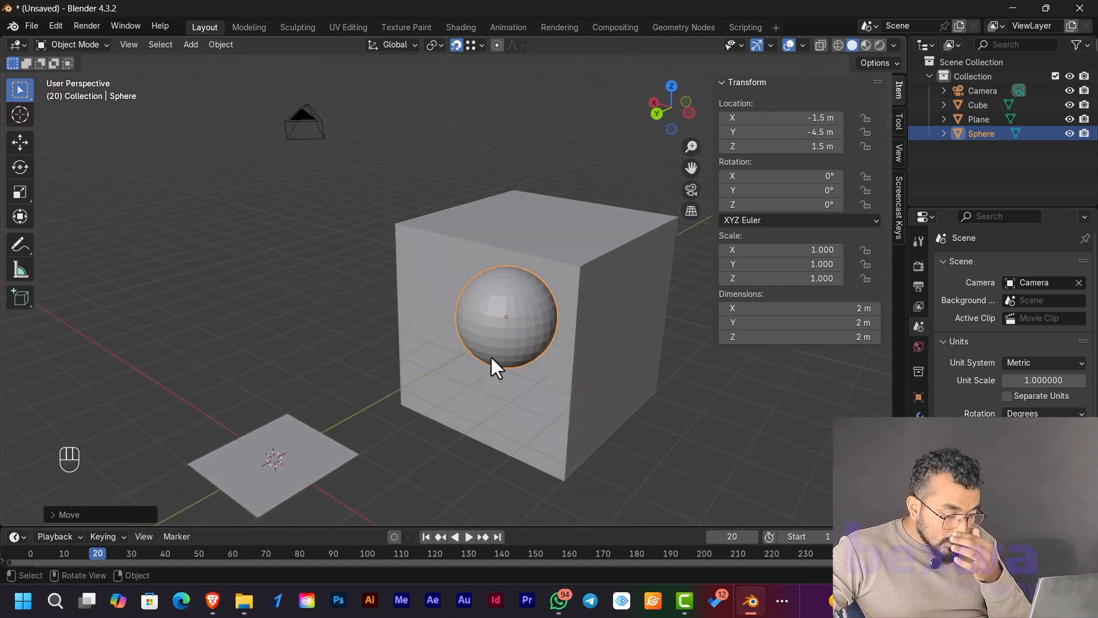
{"action": "key", "text": "BackSpace"}
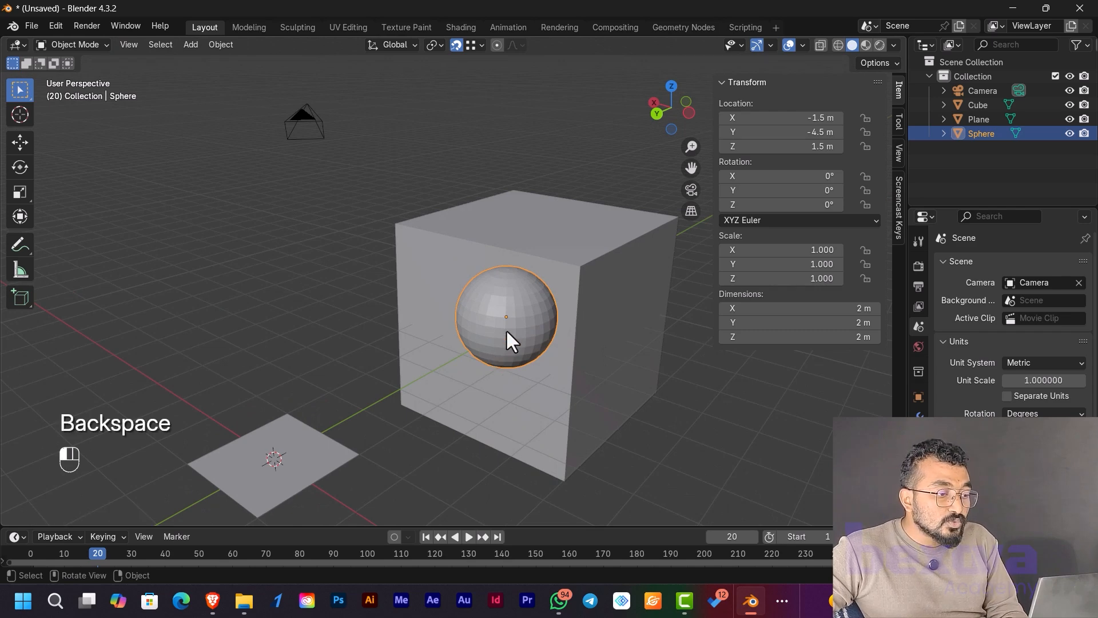
{"action": "key", "text": "Delete"}
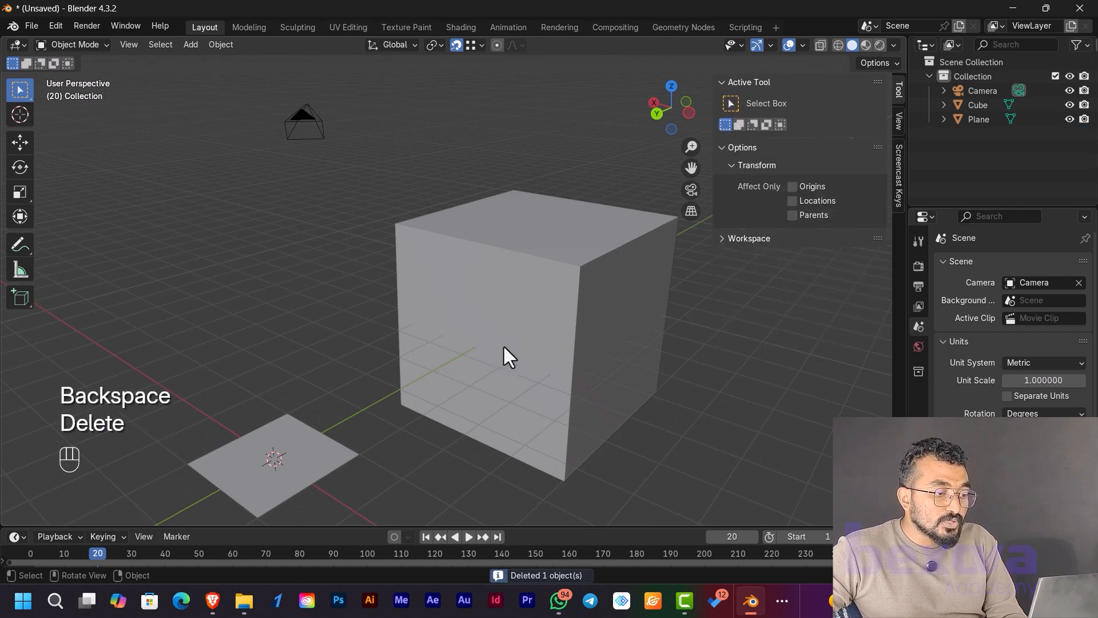
- Add a new cube at the 3D cursor, centred on the plane at the world origin
{"action": "left_click", "coordinate": [296, 466]}
{"action": "key", "text": "shift+s"}
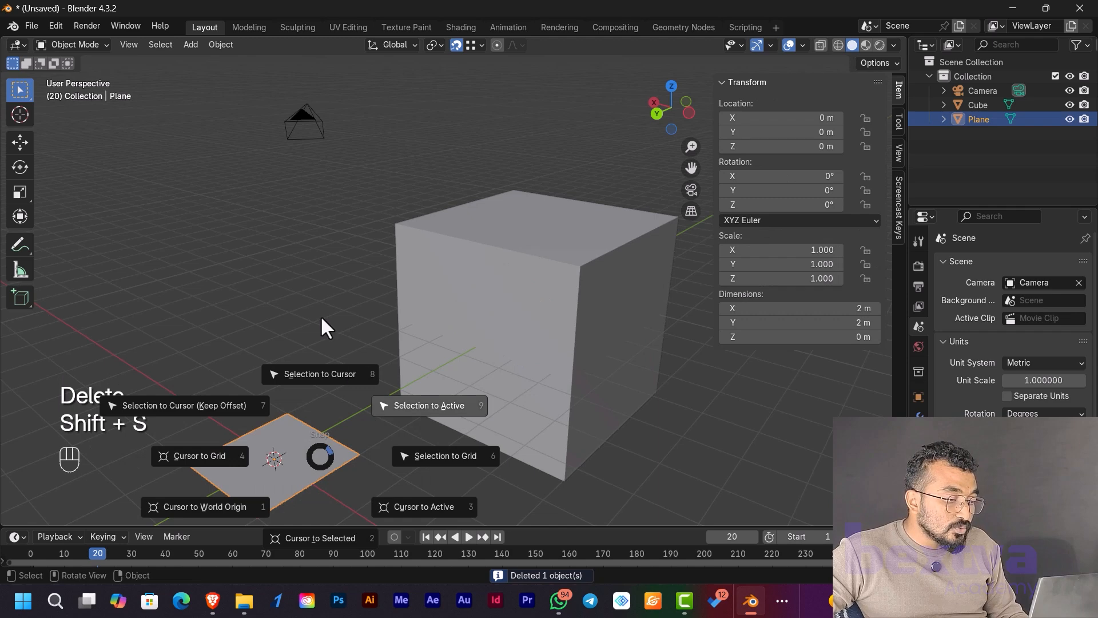
{"action": "left_click", "coordinate": [318, 270]}
{"action": "key", "text": "shift+a"}
{"action": "left_click", "coordinate": [397, 286]}
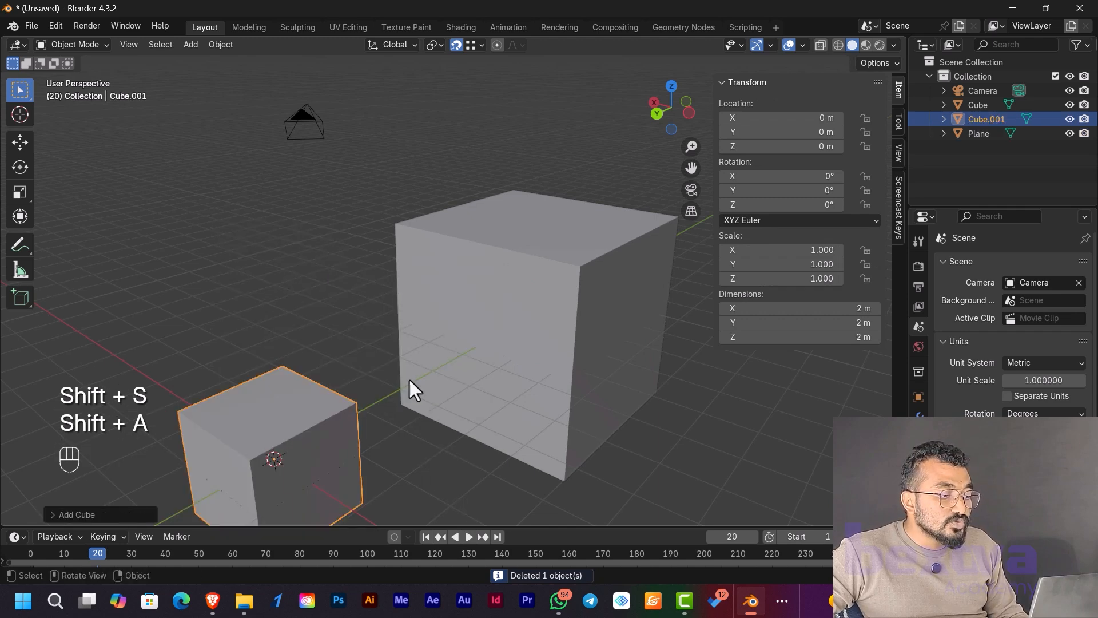
{"action": "scroll", "coordinate": [416, 422], "scroll_direction": "down", "scroll_amount": 3}
{"action": "middle_click_drag", "start_coordinate": [443, 426], "coordinate": [419, 444]}
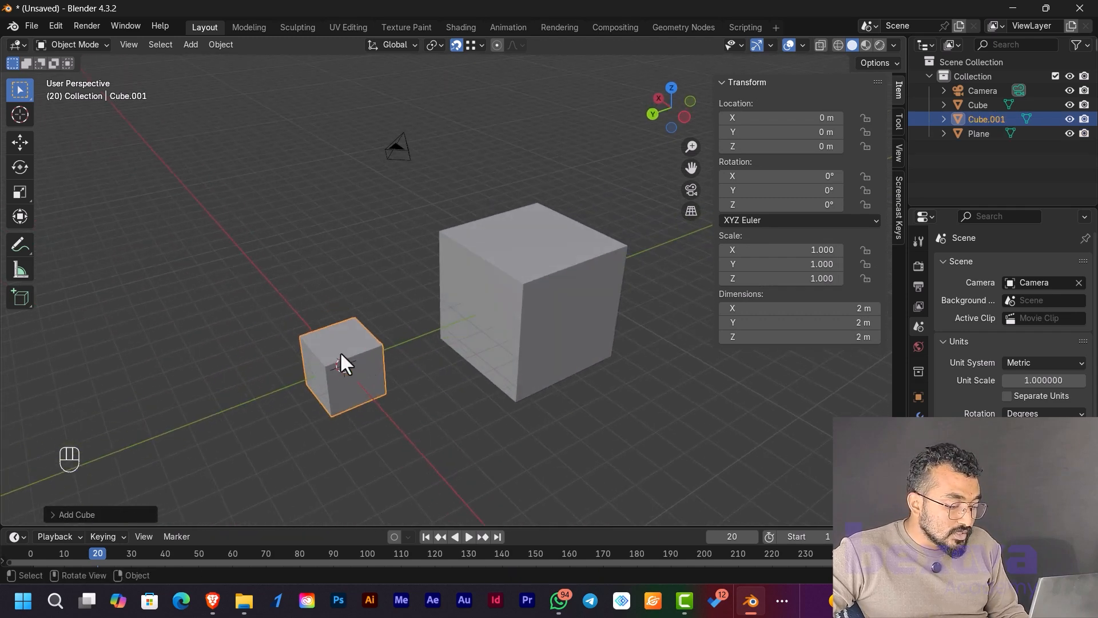
- Set the snap target to Edge and snap the small cube to the large cube's upper edge at X 0.29232, Y -4.5, Z 1.5 m
{"action": "key", "text": "g"}
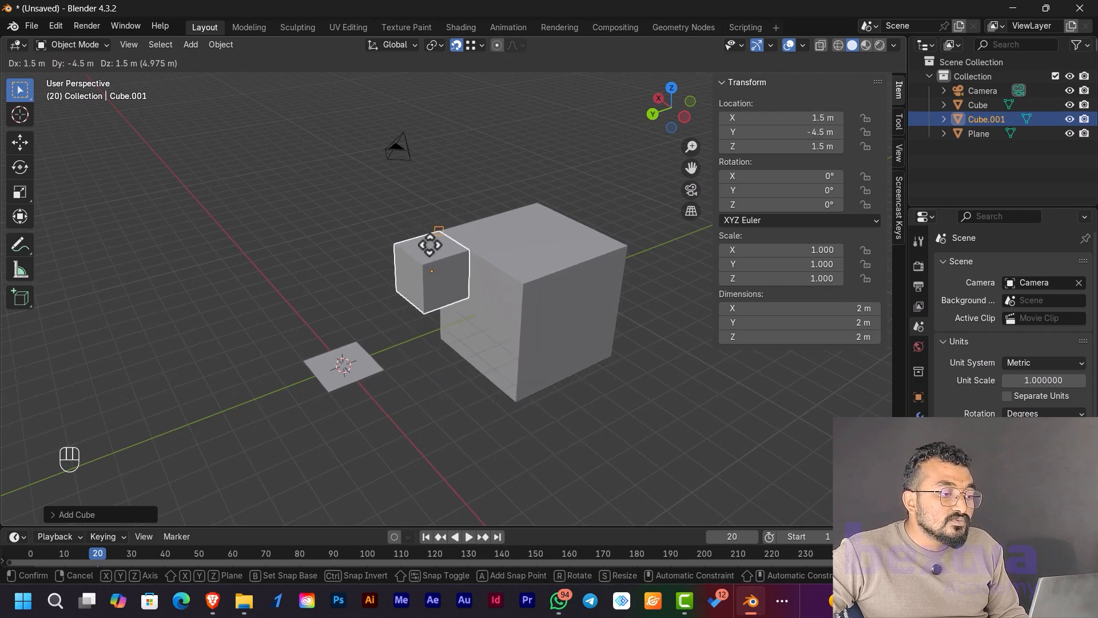
{"action": "right_click", "coordinate": [430, 244]}
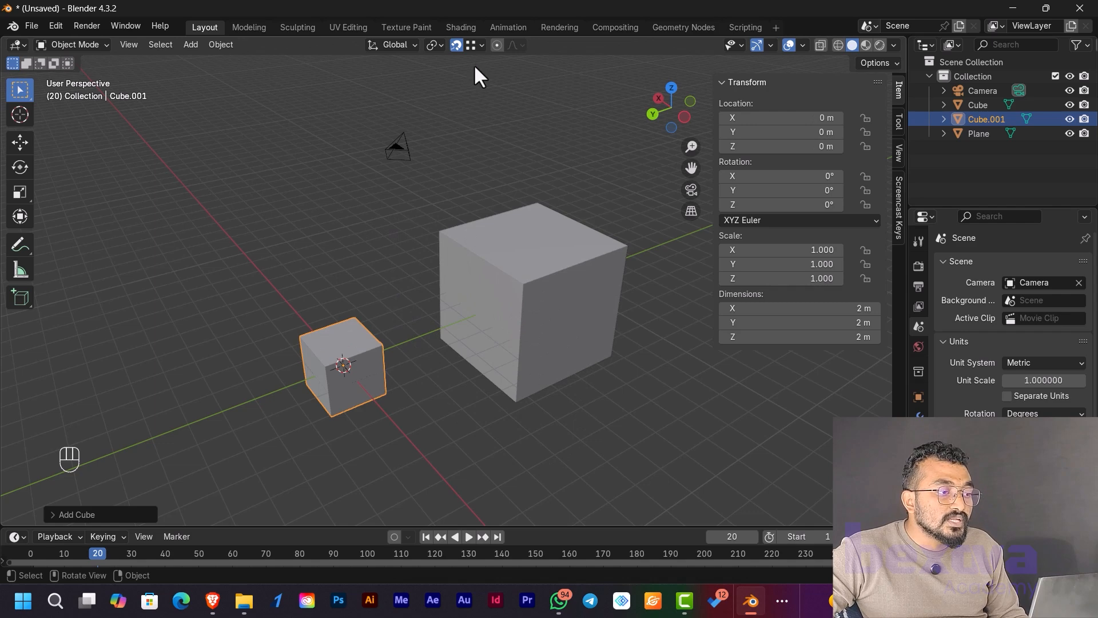
{"action": "left_click", "coordinate": [478, 46]}
{"action": "left_click", "coordinate": [453, 162]}
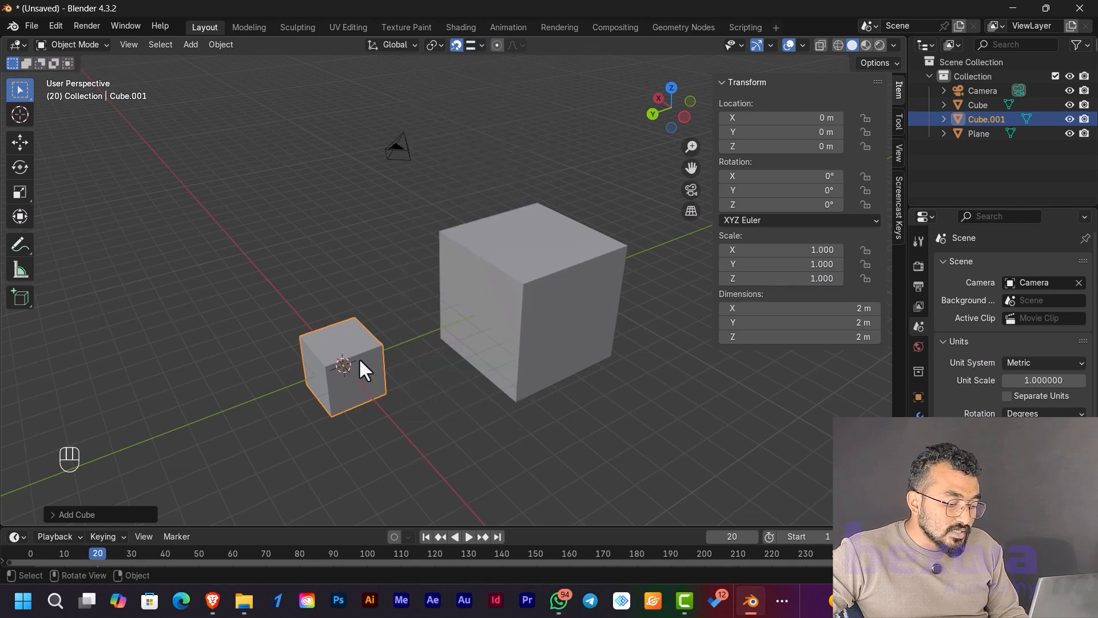
{"action": "key", "text": "g"}
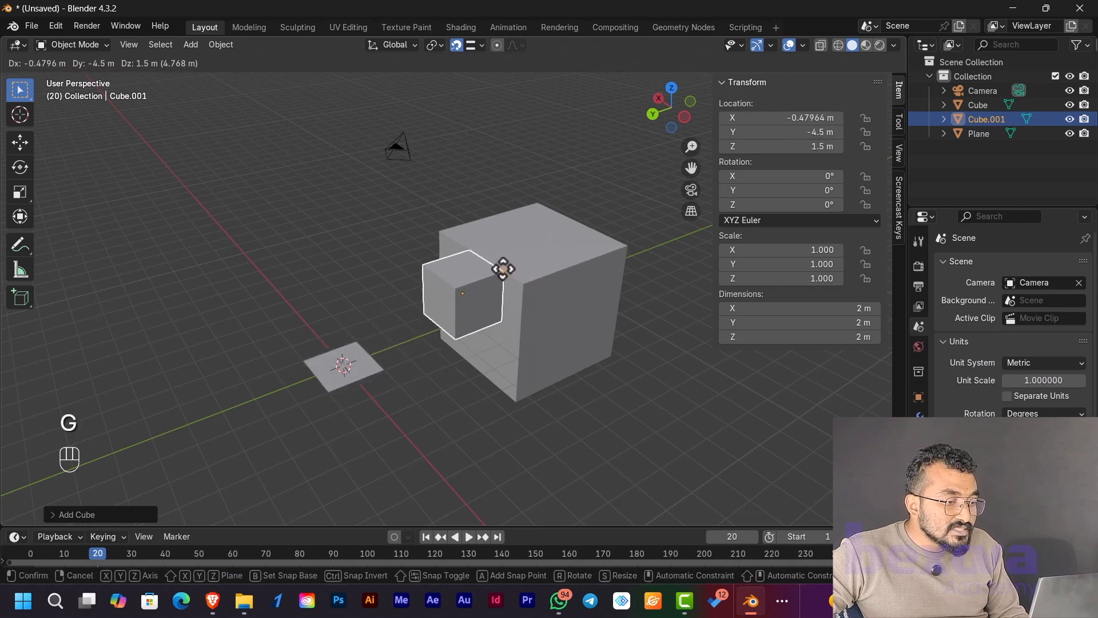
{"action": "left_click", "coordinate": [487, 264]}
{"action": "middle_click_drag", "start_coordinate": [519, 281], "coordinate": [544, 321]}
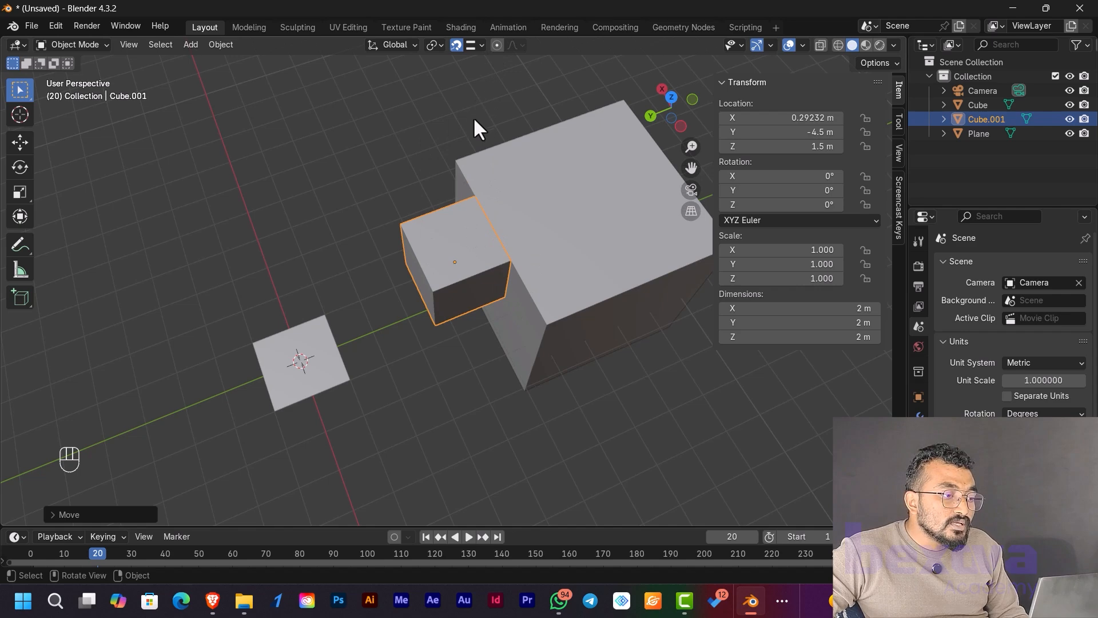
- Try moving the small cube along the large cube's upper edges with edge snapping and cancel the move
{"action": "left_click", "coordinate": [482, 45]}
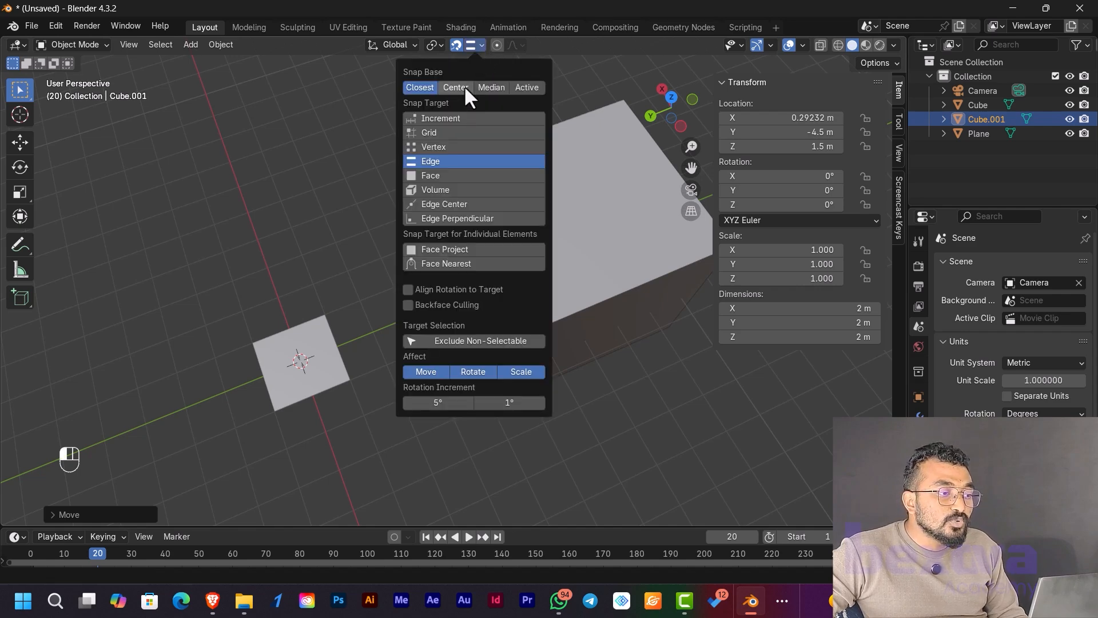
{"action": "left_click", "coordinate": [385, 232]}
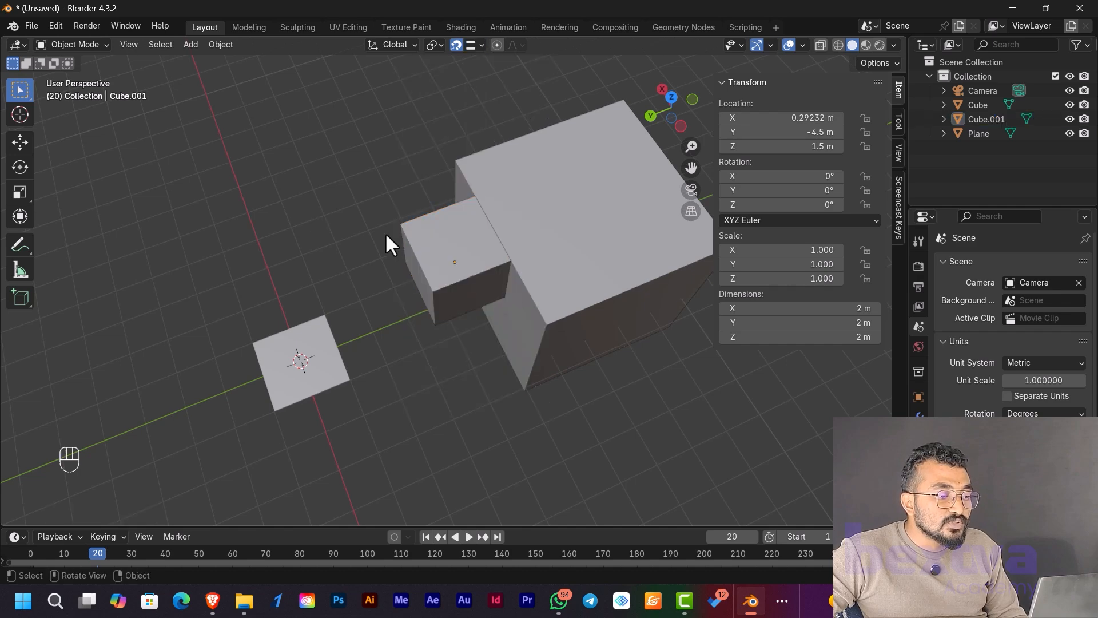
{"action": "left_click", "coordinate": [463, 273]}
{"action": "key", "text": "f"}
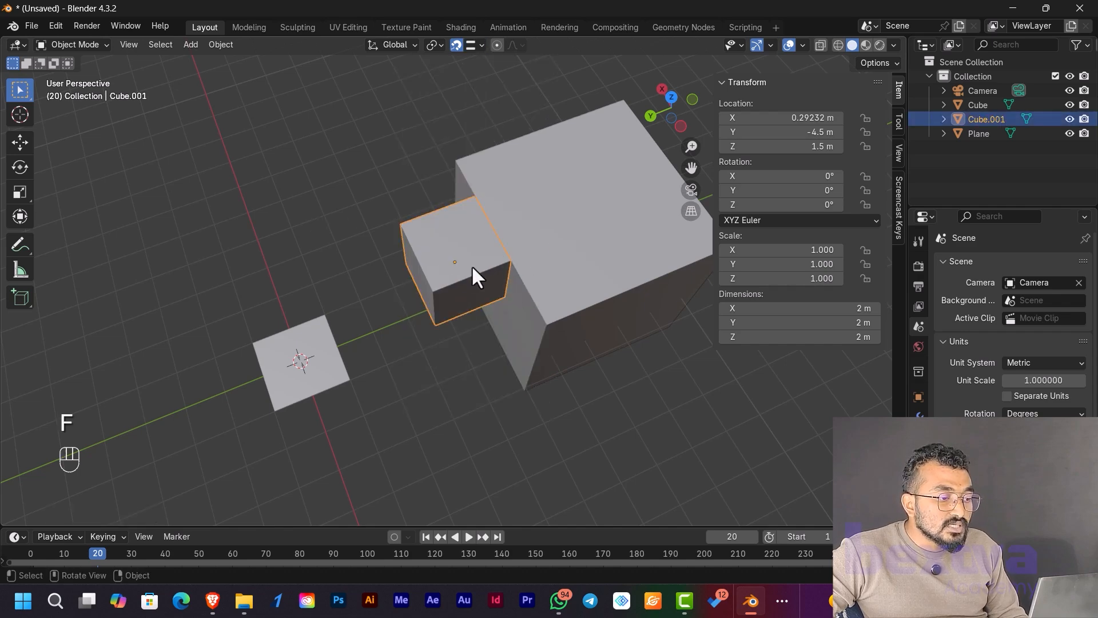
{"action": "key", "text": "g"}
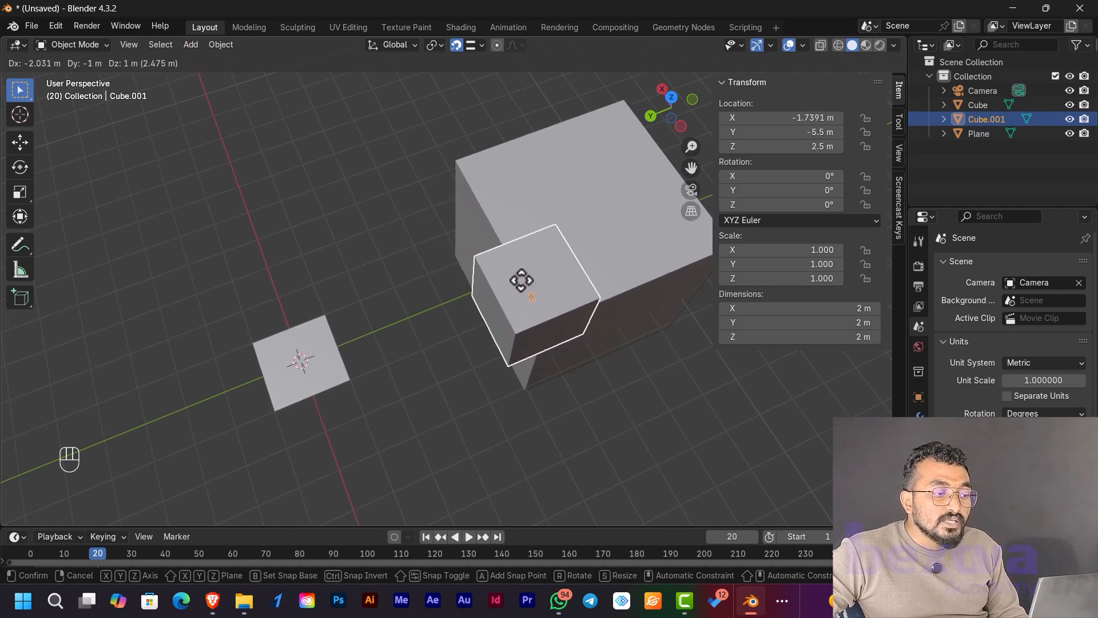
{"action": "left_click", "coordinate": [520, 279]}
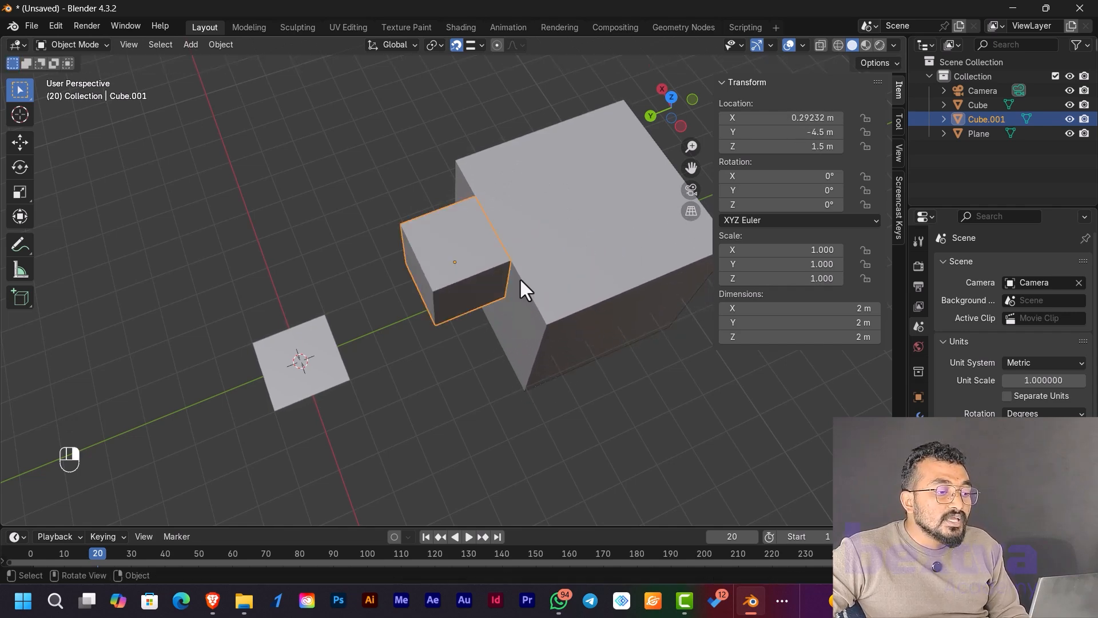
- Set the snap target to Face and snap the small cube against the large cube's side face at X -0.4081, Y -4.5, Z 0.73306 m
{"action": "left_click", "coordinate": [479, 44]}
{"action": "left_click", "coordinate": [429, 89]}
{"action": "left_click", "coordinate": [463, 178]}
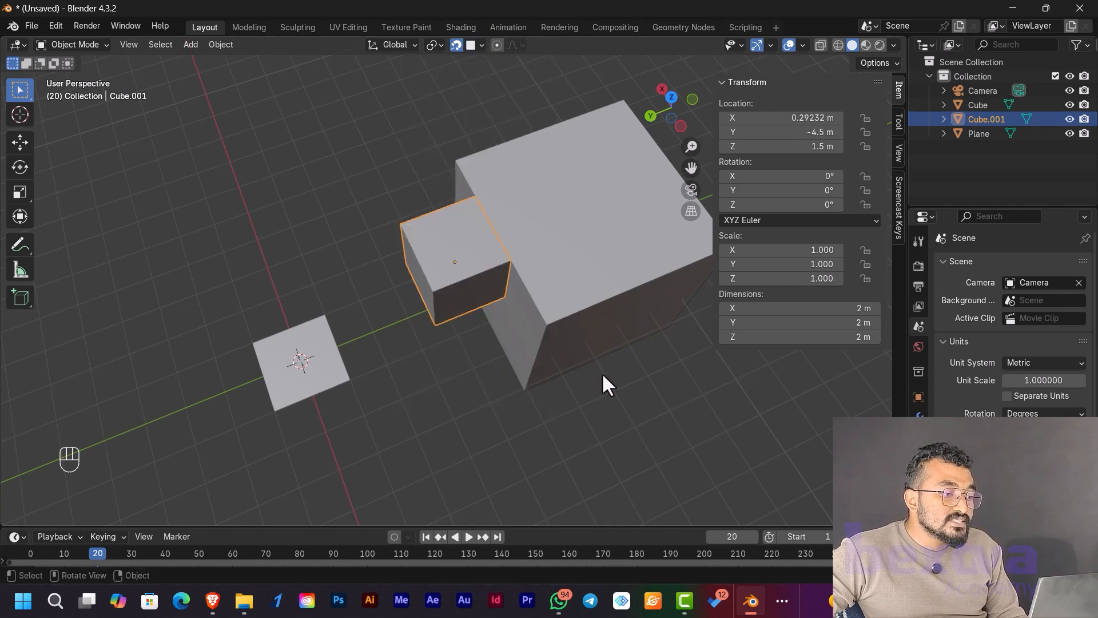
{"action": "middle_click_drag", "start_coordinate": [605, 371], "coordinate": [448, 304]}
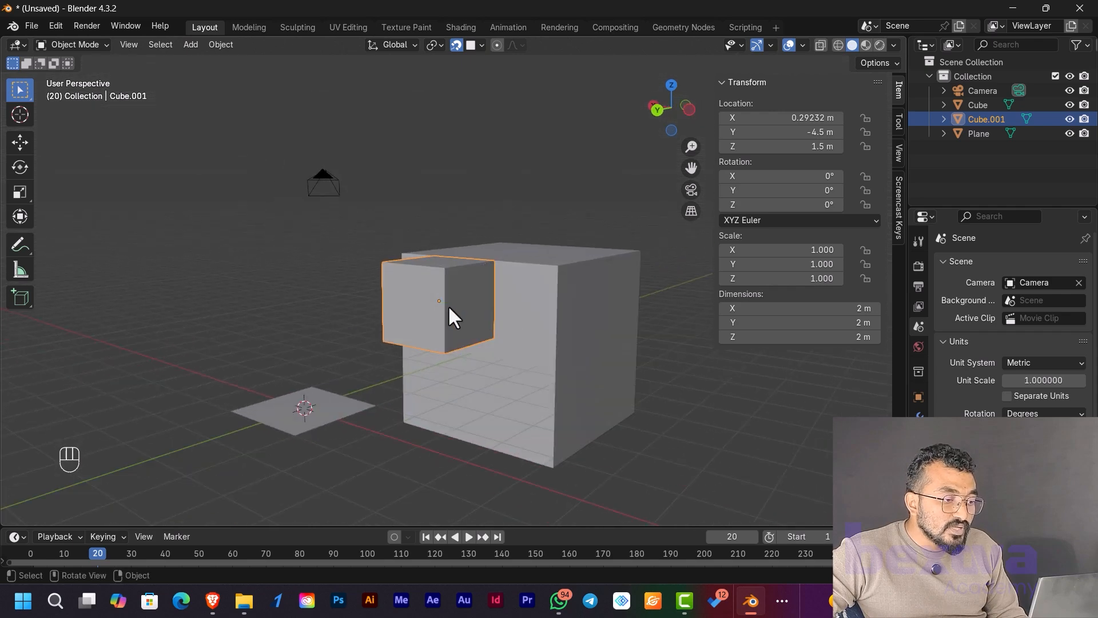
{"action": "key", "text": "g"}
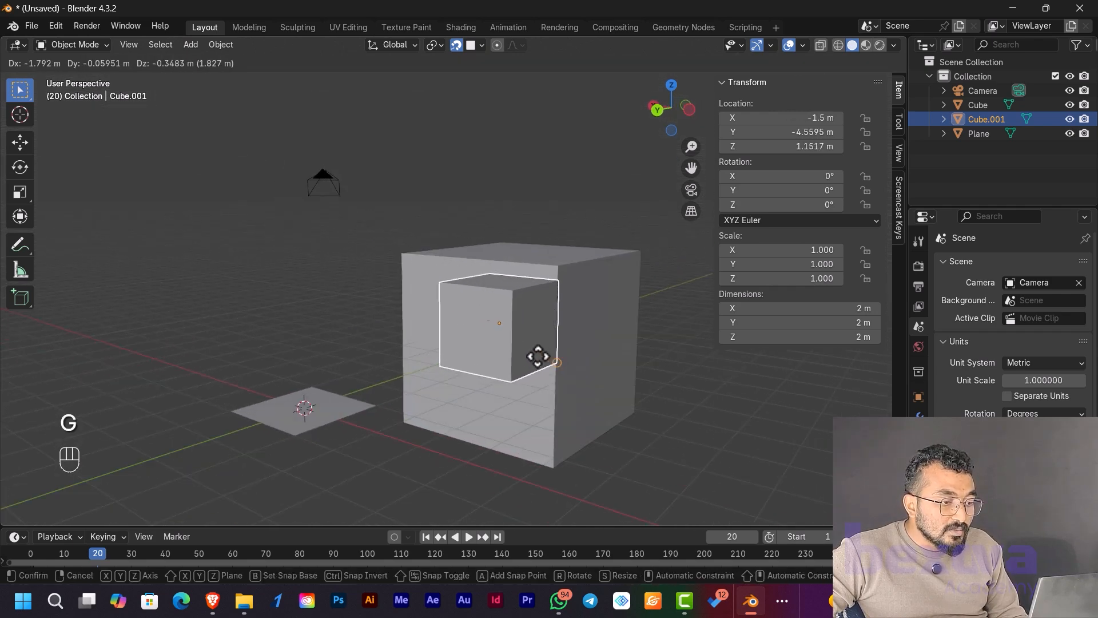
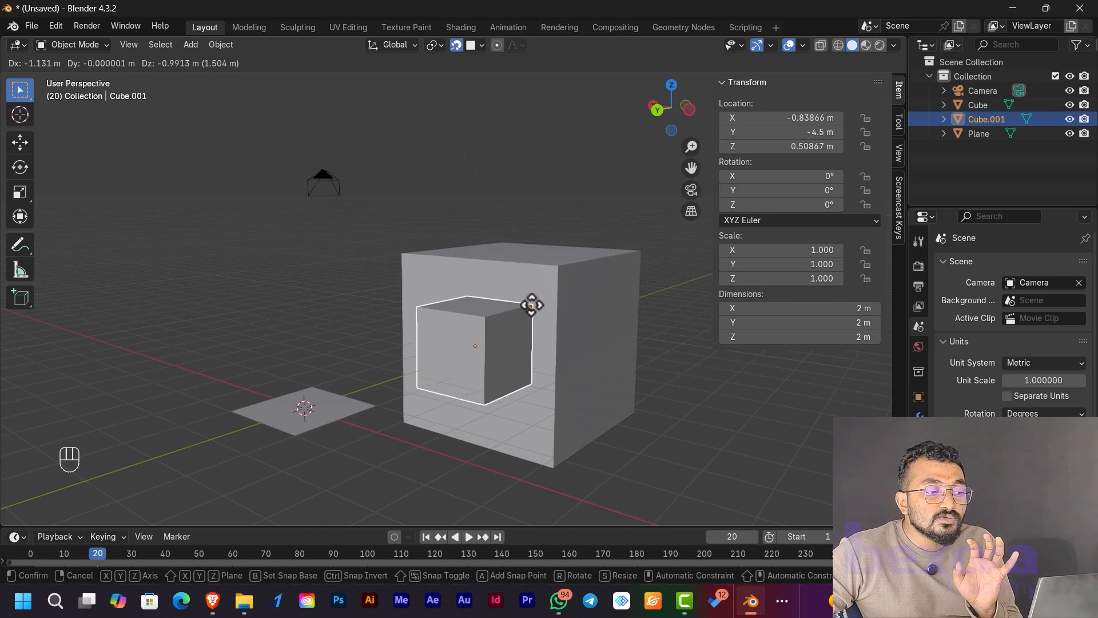
{"action": "left_click", "coordinate": [518, 293]}
{"action": "middle_click_drag", "start_coordinate": [625, 390], "coordinate": [515, 452]}
{"action": "middle_click_drag", "start_coordinate": [547, 320], "coordinate": [606, 309]}
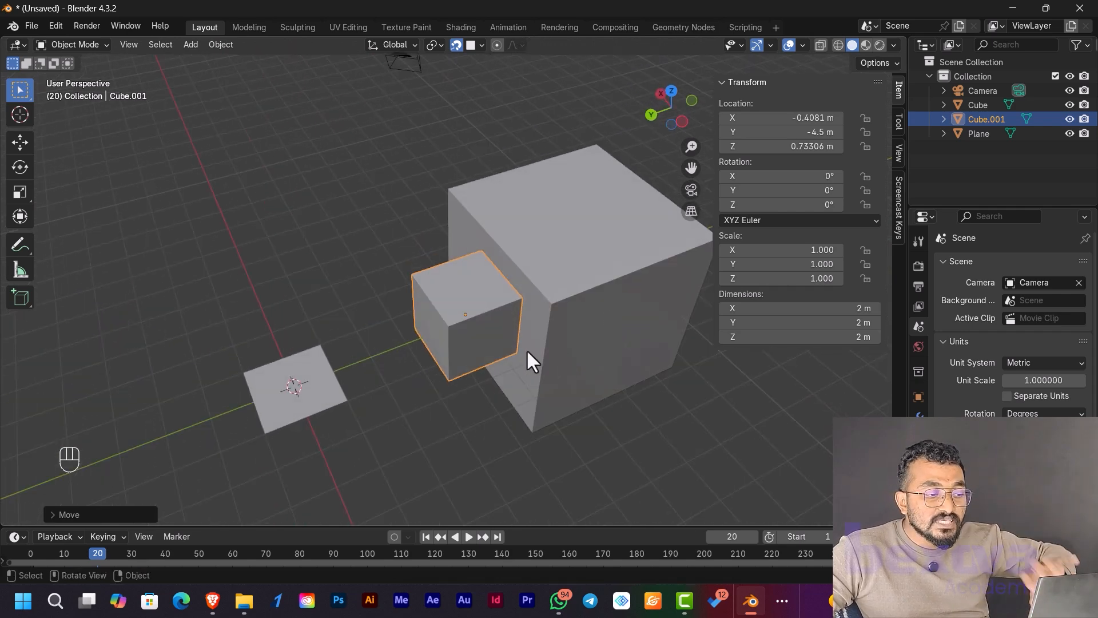
- Try moving the small cube over the large cube's other faces from several angles, cancelling each move
{"action": "key", "text": "g"}
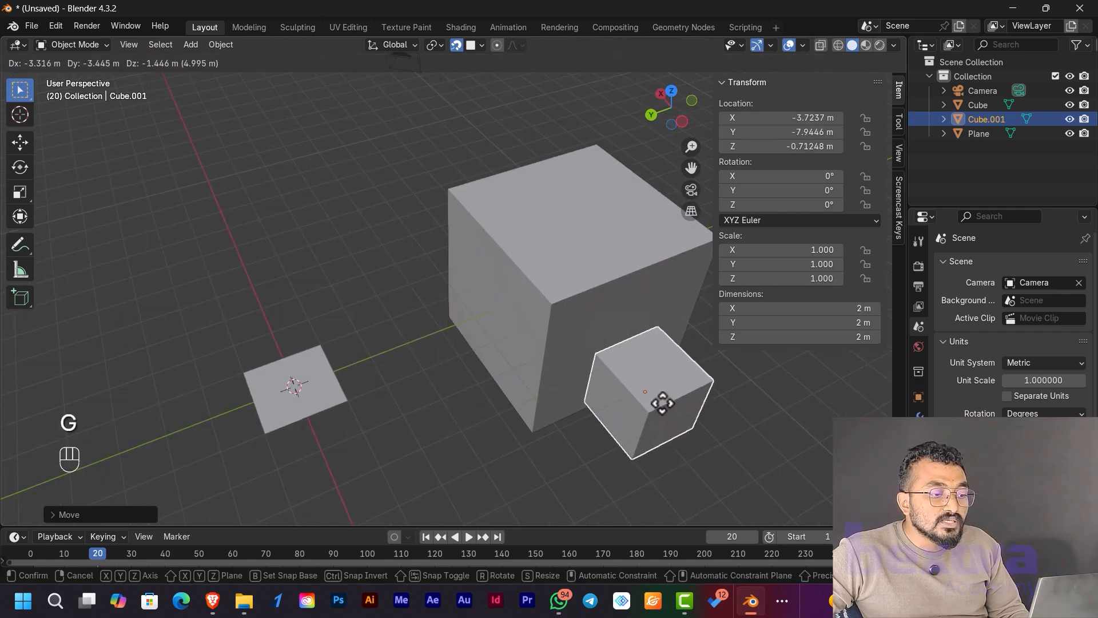
{"action": "right_click", "coordinate": [690, 379]}
{"action": "middle_click_drag", "start_coordinate": [683, 372], "coordinate": [619, 379]}
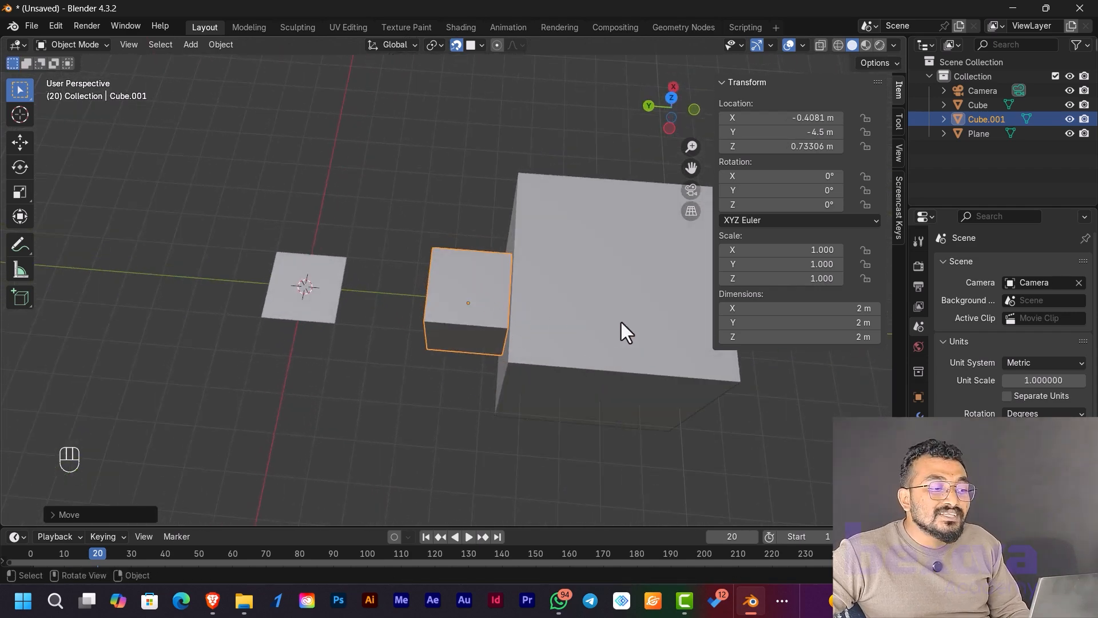
{"action": "scroll", "coordinate": [732, 416], "scroll_direction": "down", "scroll_amount": 2}
{"action": "middle_click_drag", "start_coordinate": [610, 367], "coordinate": [441, 349], "text": "shift"}
{"action": "key", "text": "g"}
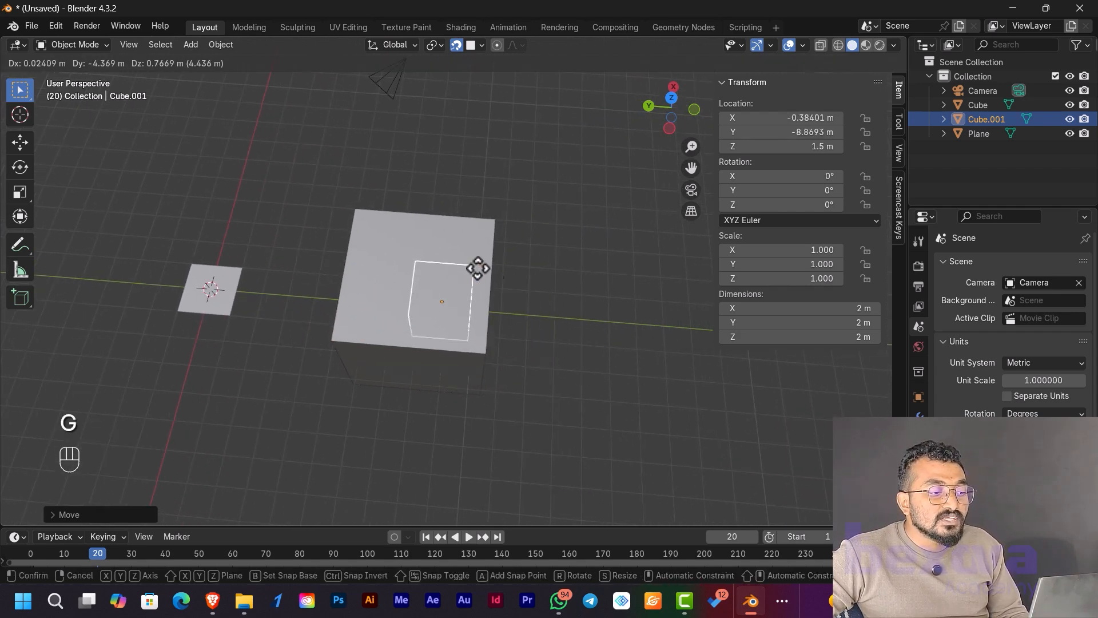
{"action": "right_click", "coordinate": [578, 350]}
{"action": "middle_click_drag", "start_coordinate": [578, 350], "coordinate": [499, 327]}
{"action": "key", "text": "g"}
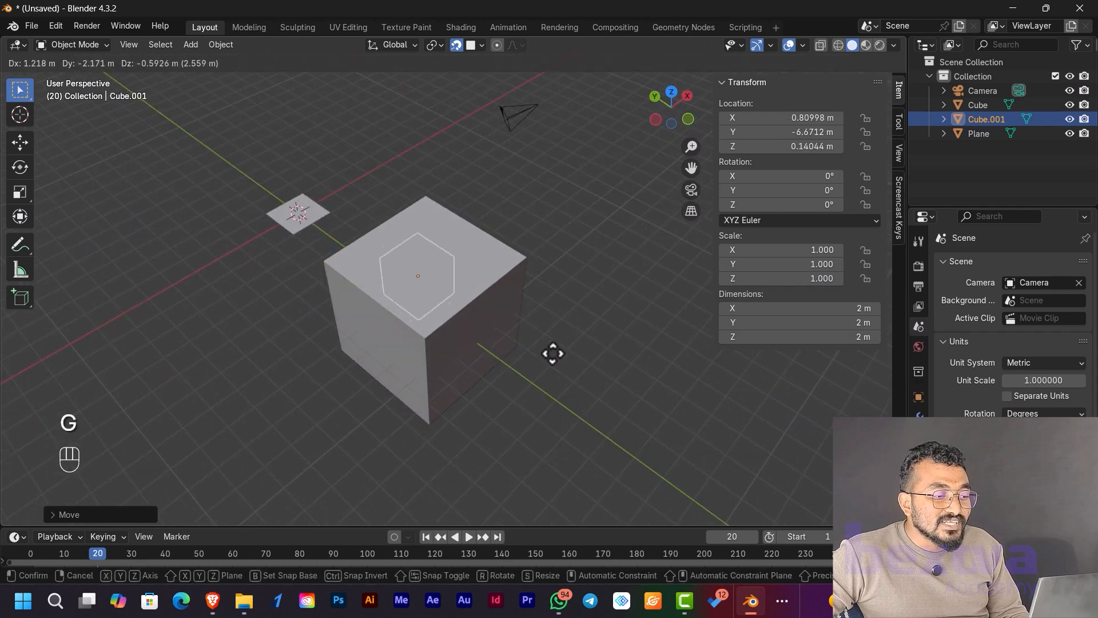
{"action": "right_click", "coordinate": [672, 323]}
{"action": "middle_click_drag", "start_coordinate": [670, 314], "coordinate": [502, 352]}
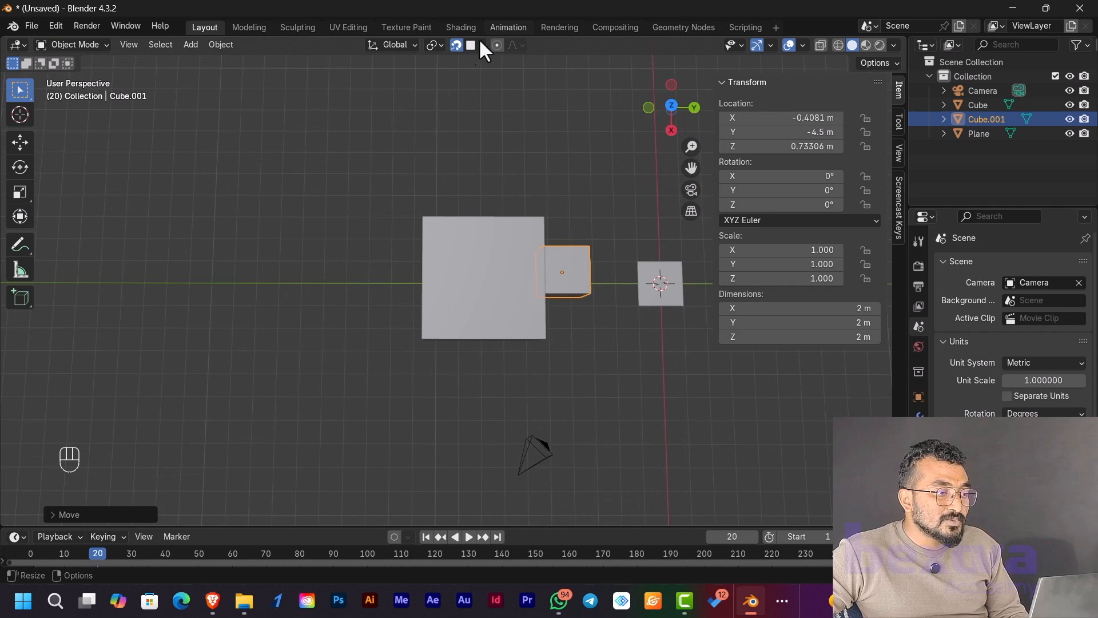
- Snap the small cube onto the large cube's top face at X 0.17844, Y -6.0184, Z 2.5 m
{"action": "left_click", "coordinate": [480, 45]}
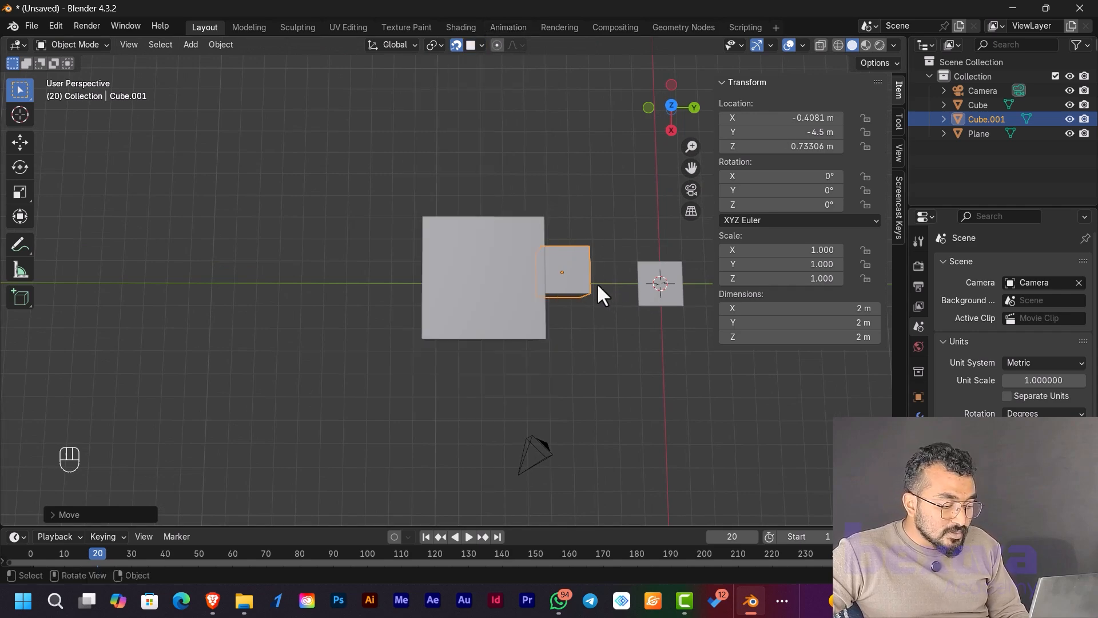
{"action": "key", "text": "g"}
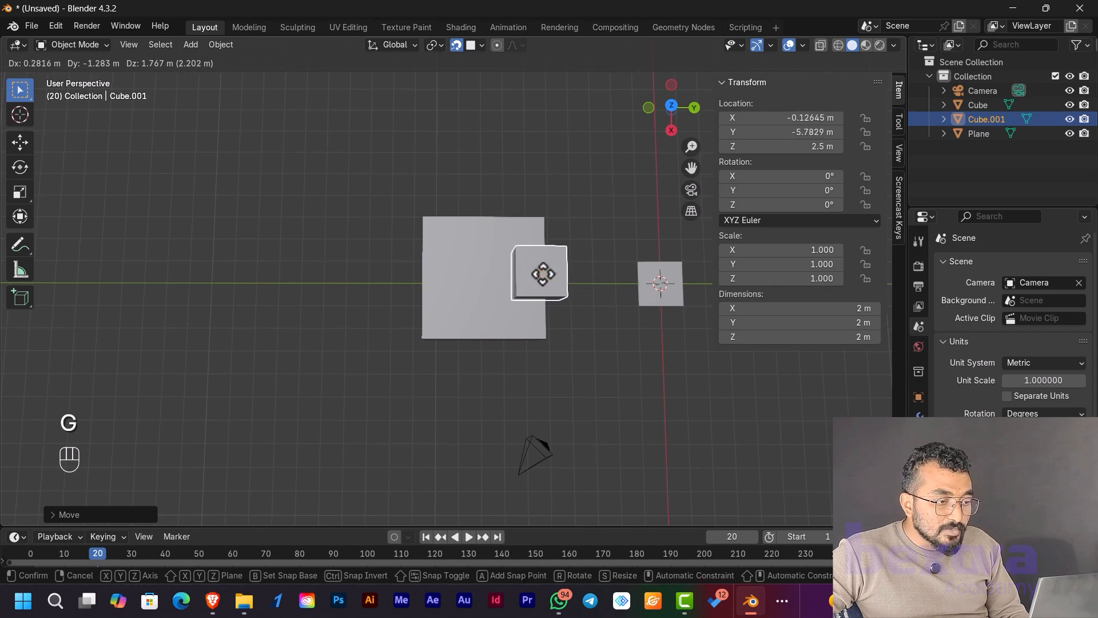
{"action": "left_click", "coordinate": [533, 280]}
{"action": "middle_click_drag", "start_coordinate": [661, 363], "coordinate": [561, 293]}
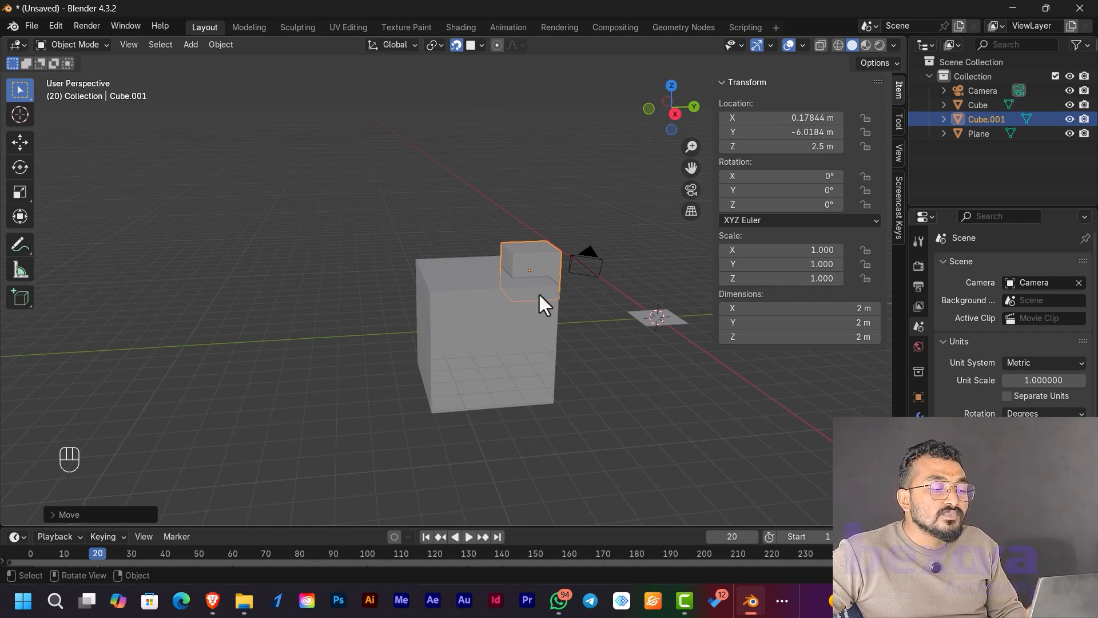
- Undo the face-snapped moves and move the small cube away from the large one to about X -1.57, Y 0.95, Z -0.06 m
{"action": "left_click", "coordinate": [481, 45]}
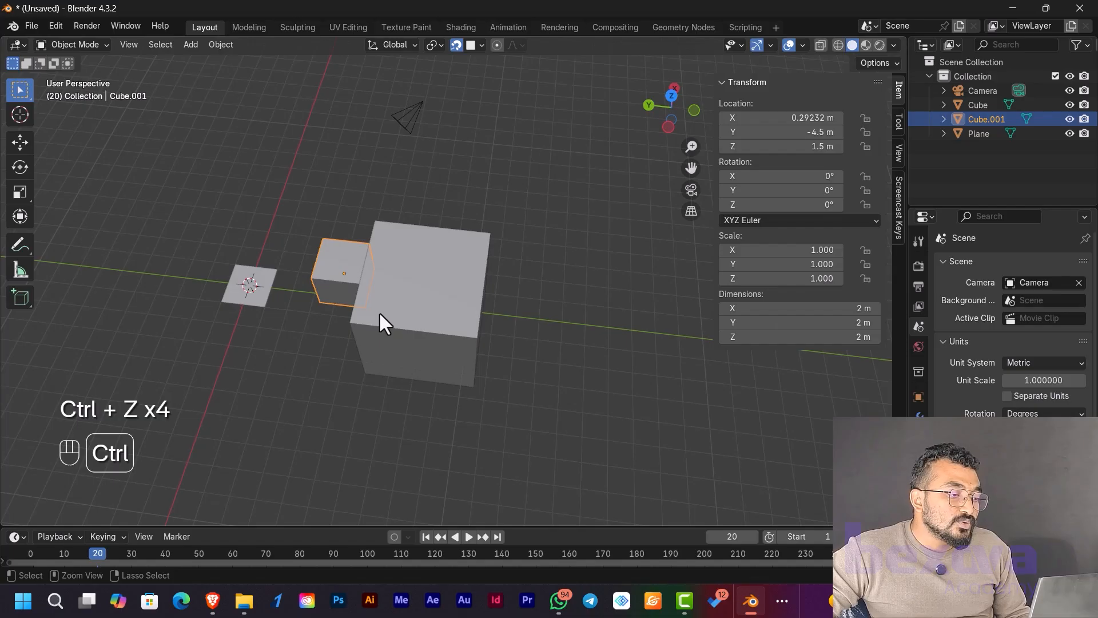
{"action": "scroll", "coordinate": [410, 273], "scroll_direction": "up", "scroll_amount": 3}
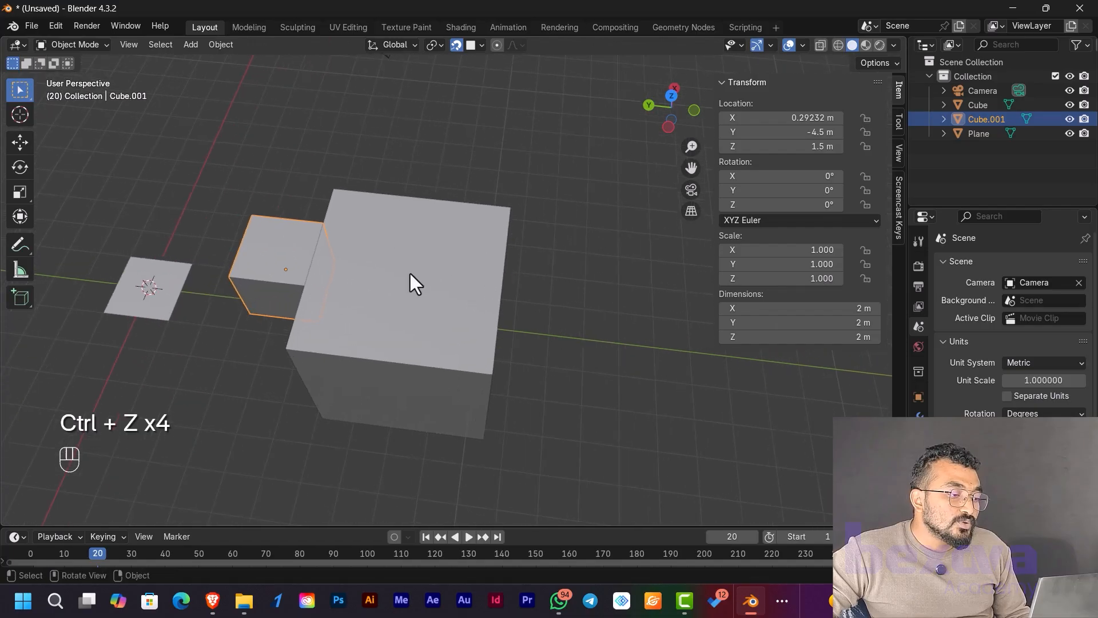
{"action": "scroll", "coordinate": [407, 341], "scroll_direction": "down", "scroll_amount": 4}
{"action": "middle_click_drag", "start_coordinate": [407, 341], "coordinate": [369, 300]}
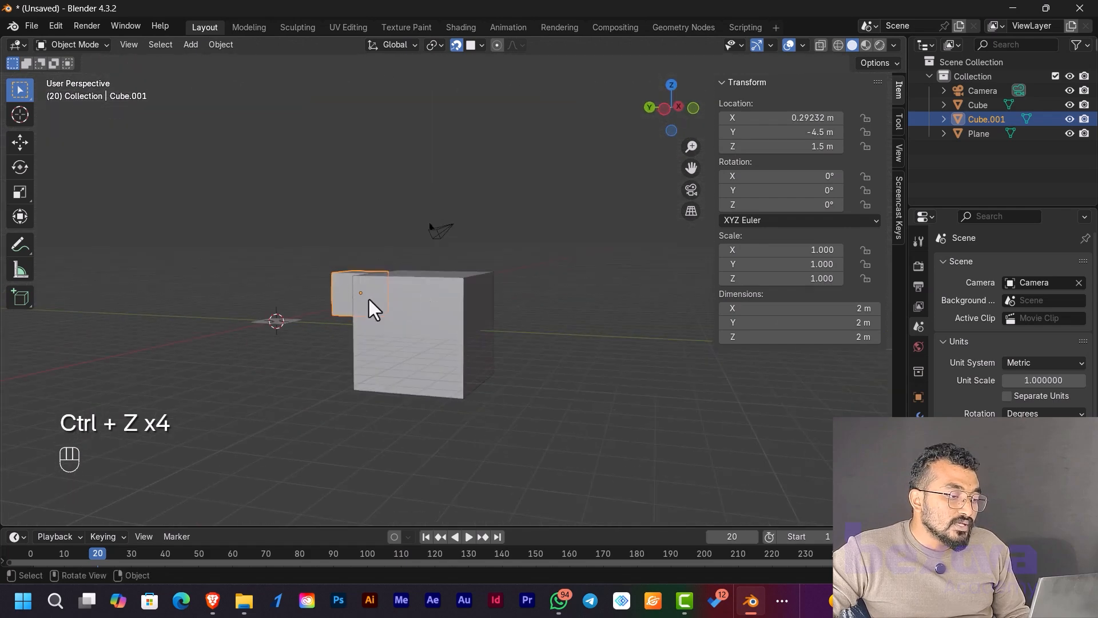
{"action": "key", "text": "g"}
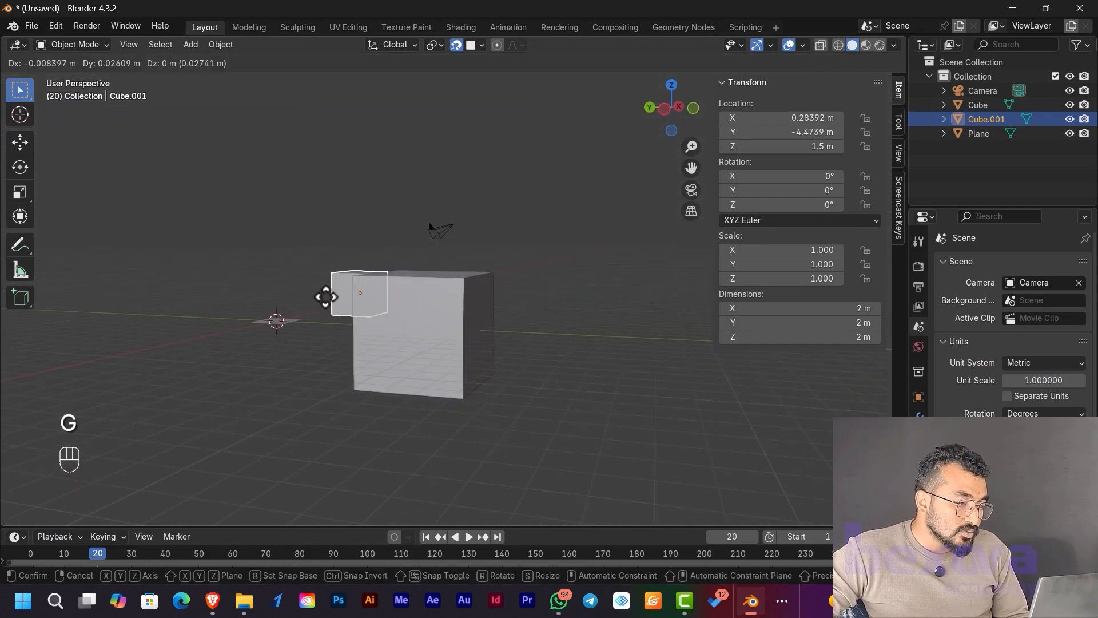
{"action": "right_click", "coordinate": [238, 350]}
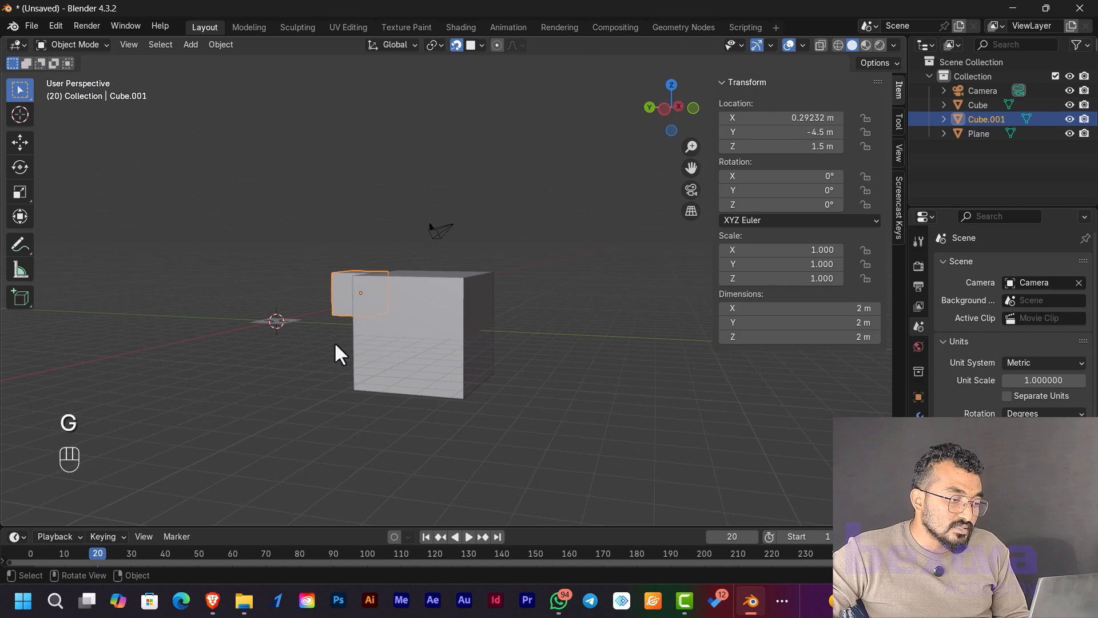
{"action": "key", "text": "g"}
{"action": "left_click", "coordinate": [227, 367]}
{"action": "middle_click_drag", "start_coordinate": [228, 367], "coordinate": [406, 358]}
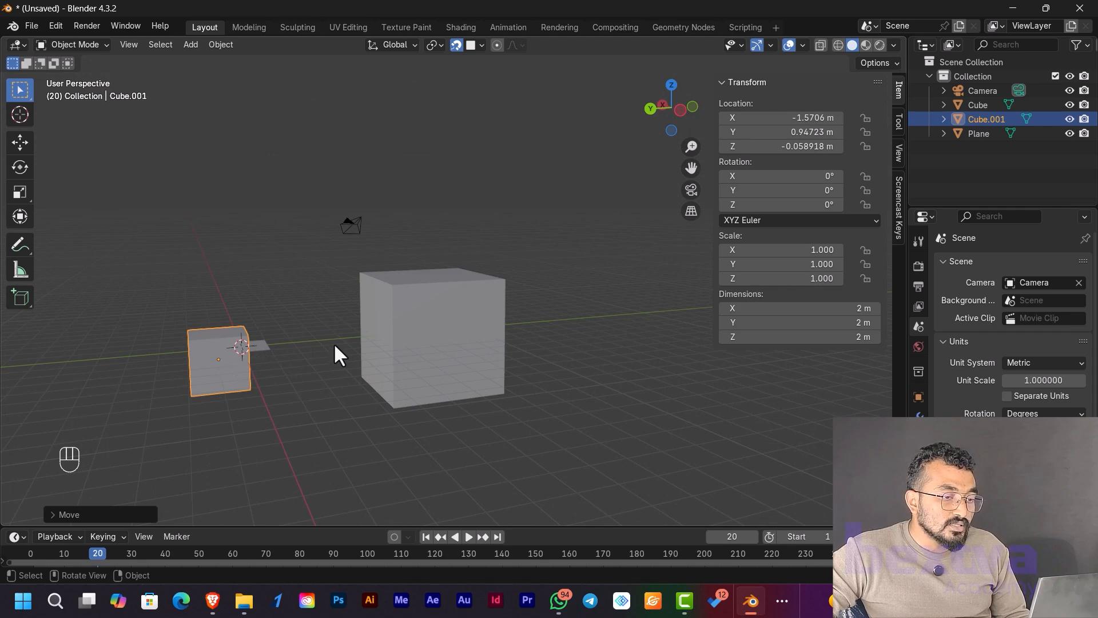
- Enter Edit Mode on the small cube, select its top vertices and set the snap target to Vertex
{"action": "left_click", "coordinate": [218, 367]}
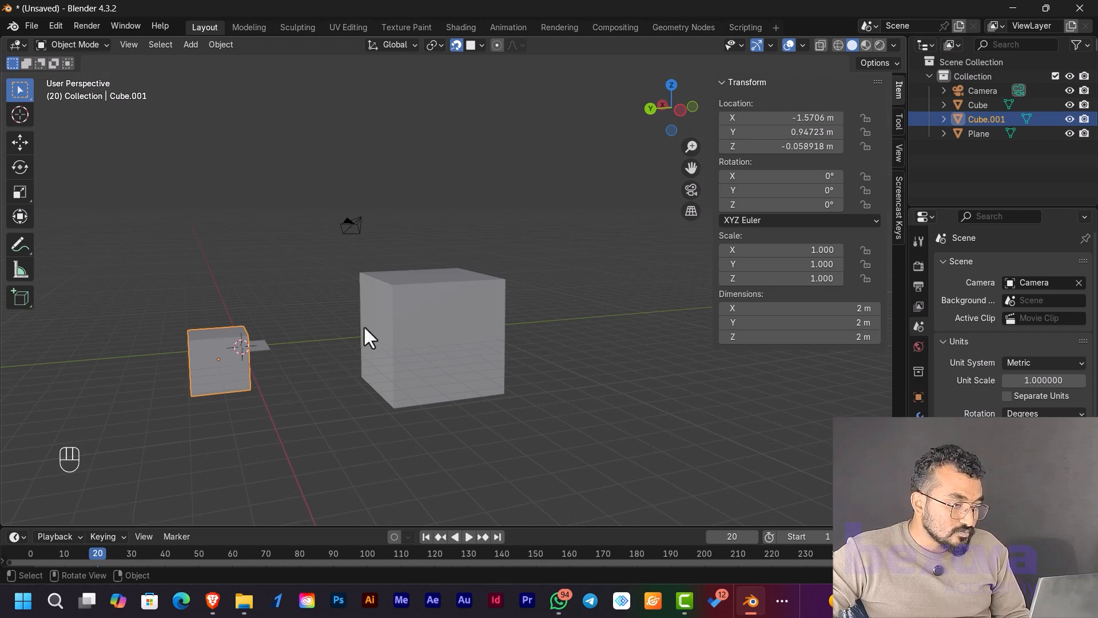
{"action": "middle_click_drag", "start_coordinate": [350, 382], "coordinate": [378, 355]}
{"action": "left_click", "coordinate": [681, 107]}
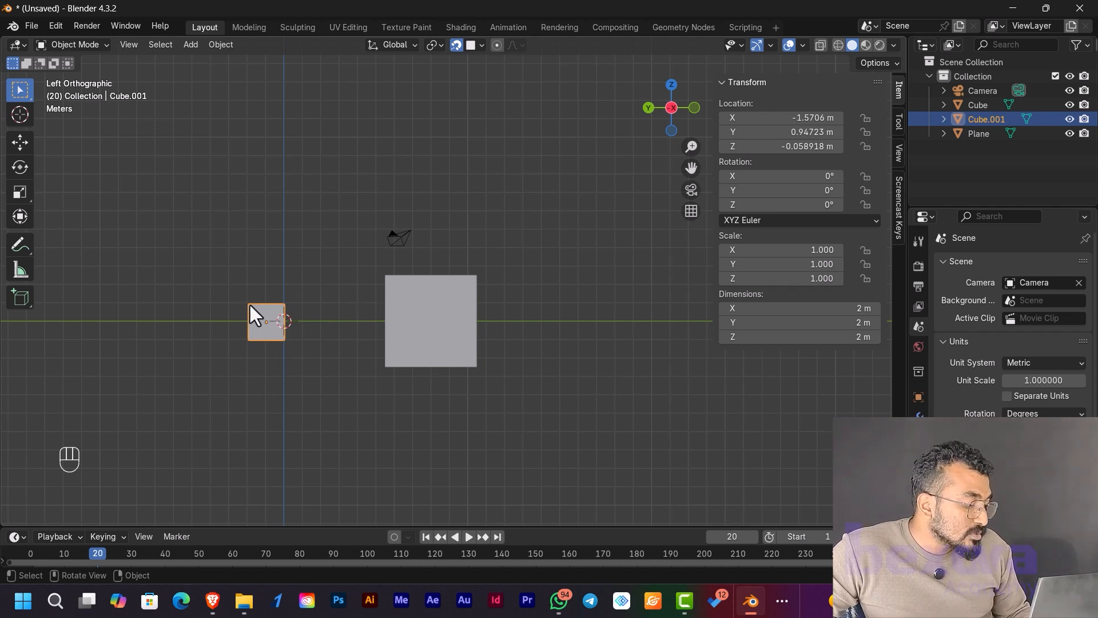
{"action": "key", "text": "Tab"}
{"action": "middle_click_drag", "start_coordinate": [265, 295], "coordinate": [265, 319]}
{"action": "left_click_drag", "start_coordinate": [189, 279], "coordinate": [298, 332]}
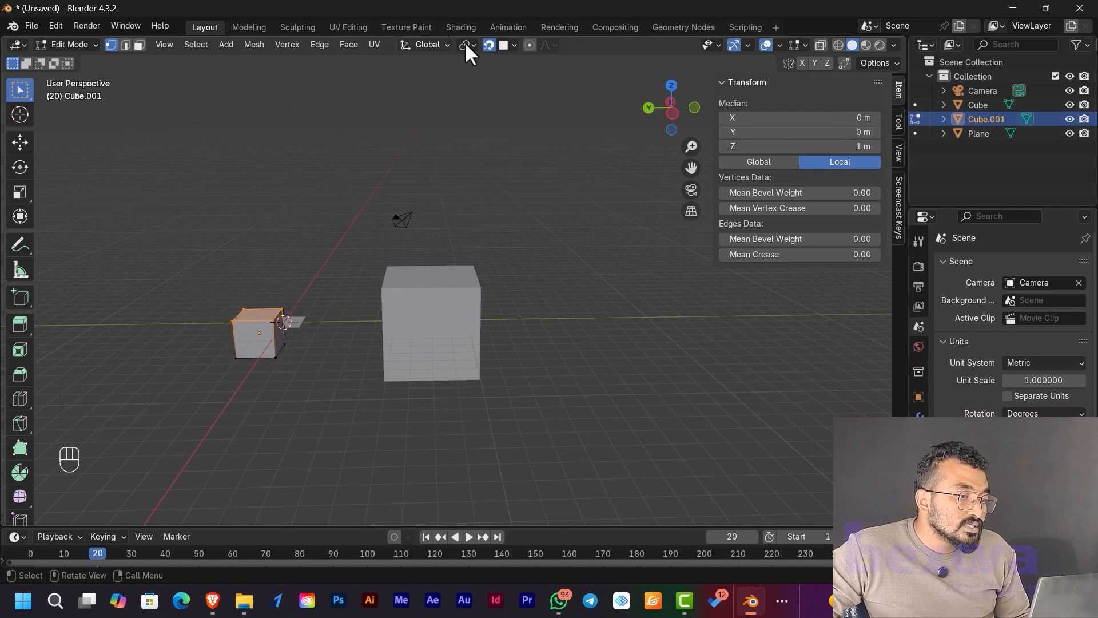
{"action": "left_click", "coordinate": [513, 46]}
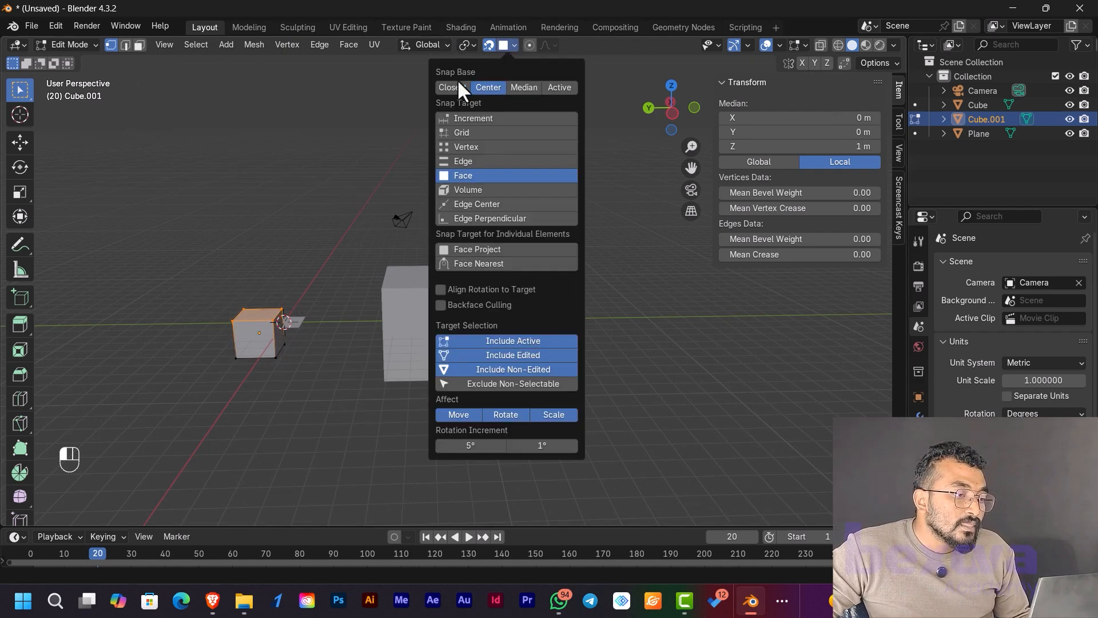
{"action": "left_click", "coordinate": [466, 147]}
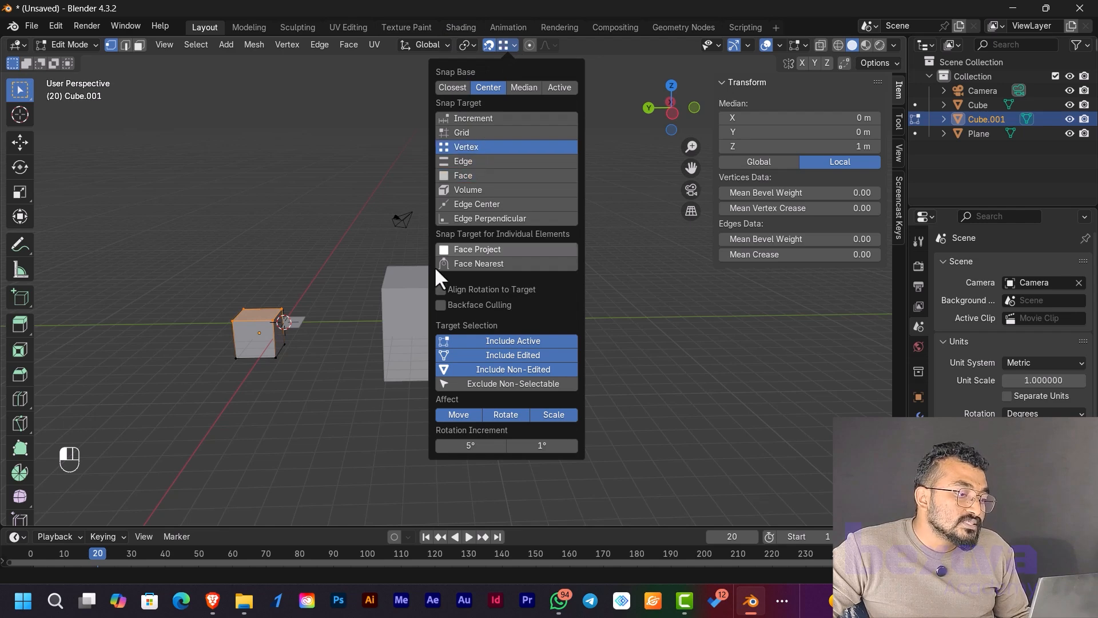
- Move the small cube's top vertices along Z, snapping to the large cube's top corner at local Z 2.5589 m
{"action": "middle_click_drag", "start_coordinate": [490, 429], "coordinate": [512, 394]}
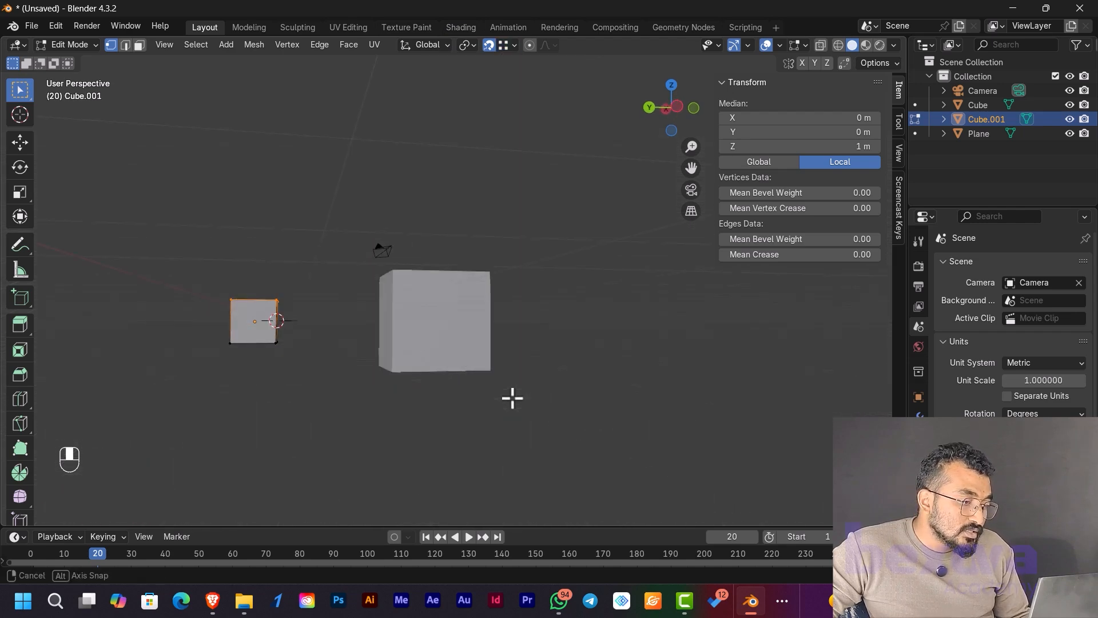
{"action": "key", "text": "g"}
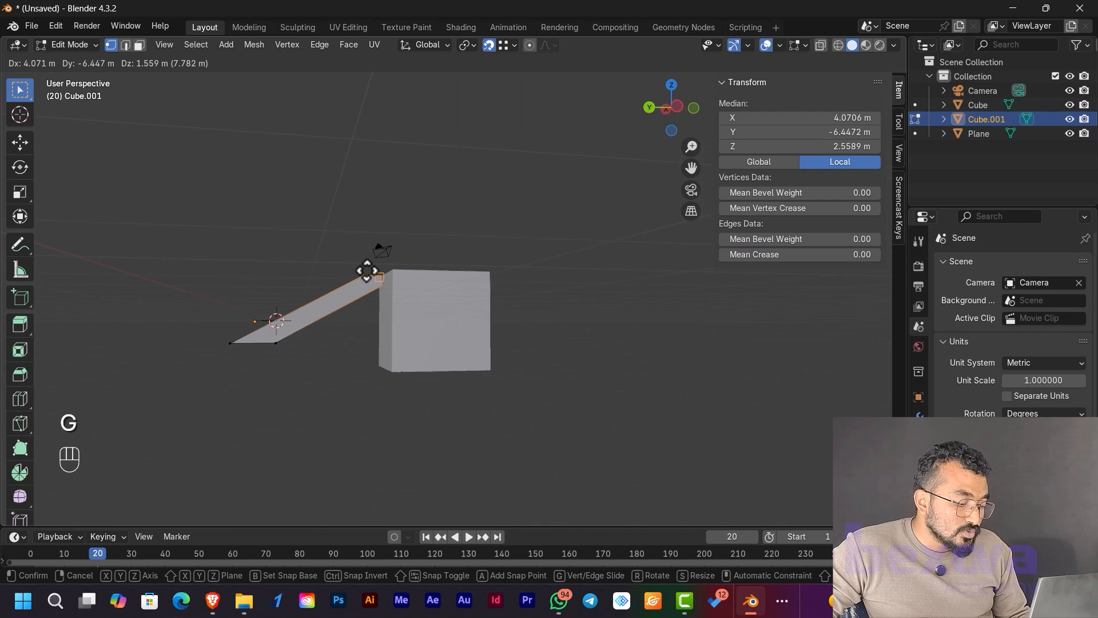
{"action": "key", "text": "z"}
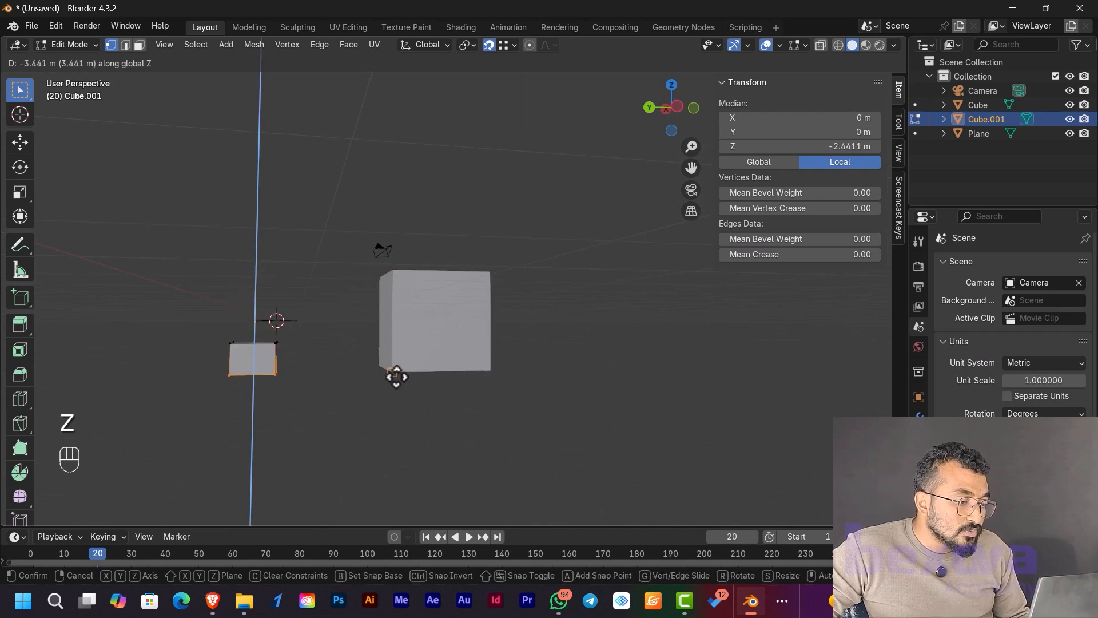
{"action": "left_click", "coordinate": [395, 271]}
{"action": "middle_click_drag", "start_coordinate": [439, 339], "coordinate": [410, 358]}
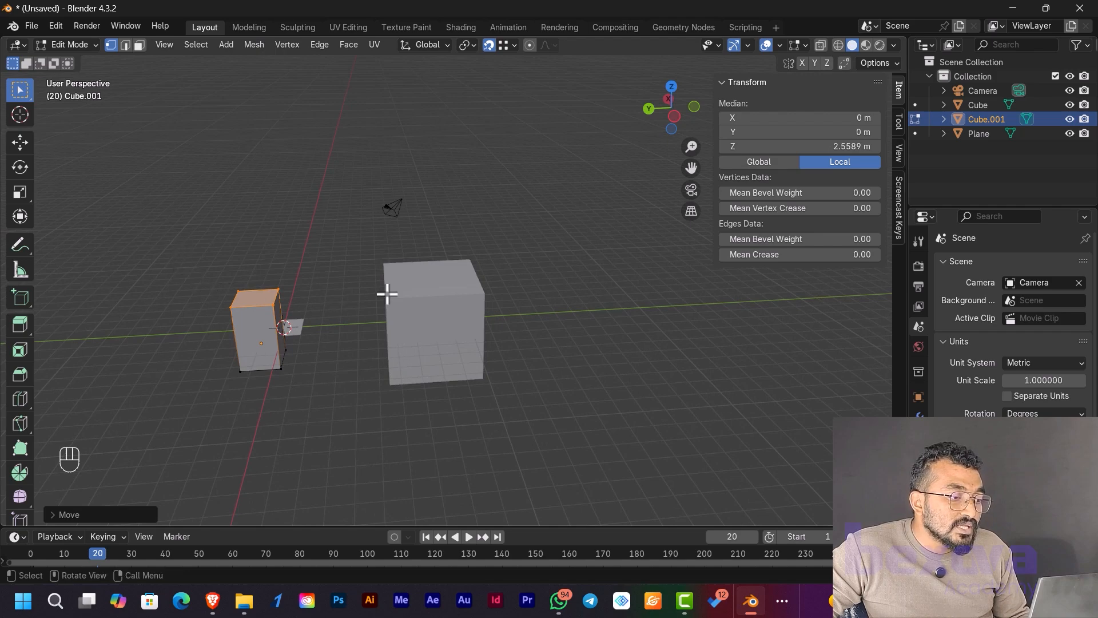
{"action": "left_click", "coordinate": [649, 109]}
{"action": "scroll", "coordinate": [504, 292], "scroll_direction": "up", "scroll_amount": 5}
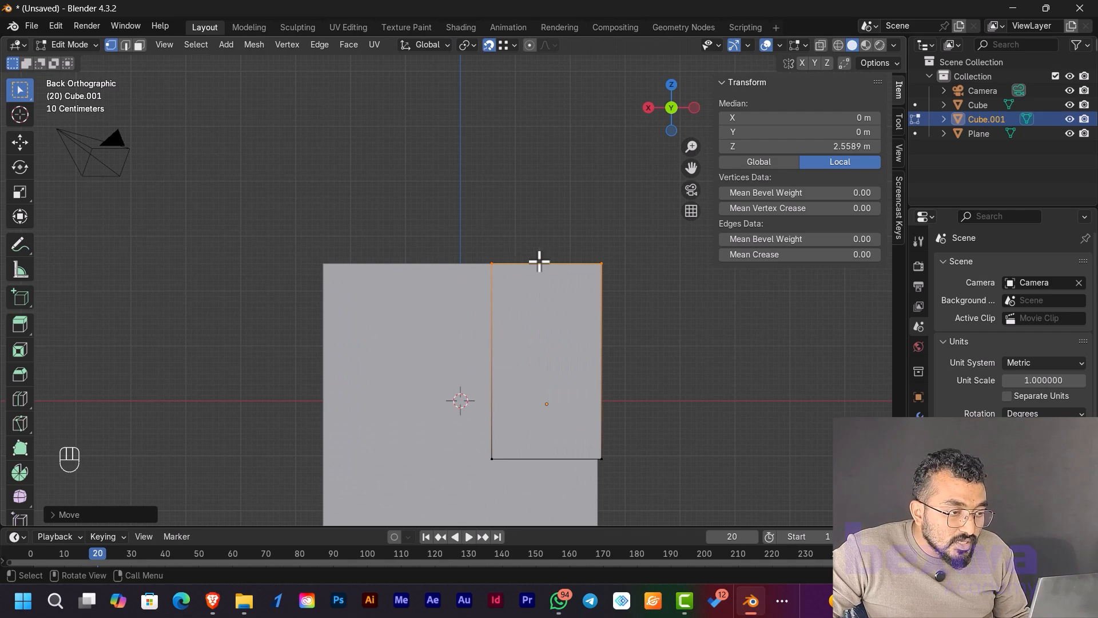
- Select the small cube's bottom vertices and move them along Z, snapping to the large cube's bottom corner at local Z -2.4411 m
{"action": "scroll", "coordinate": [665, 372], "scroll_direction": "down", "scroll_amount": 3}
{"action": "middle_click_drag", "start_coordinate": [590, 367], "coordinate": [360, 306]}
{"action": "left_click_drag", "start_coordinate": [381, 344], "coordinate": [255, 272]}
{"action": "middle_click_drag", "start_coordinate": [430, 318], "coordinate": [454, 355]}
{"action": "key", "text": "g"}
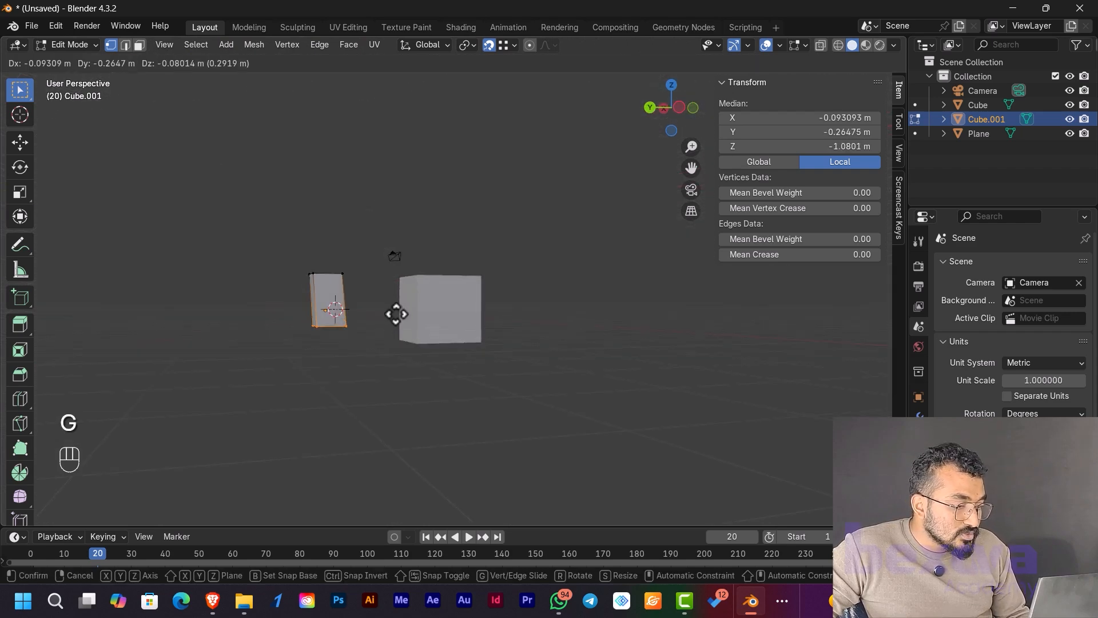
{"action": "key", "text": "z"}
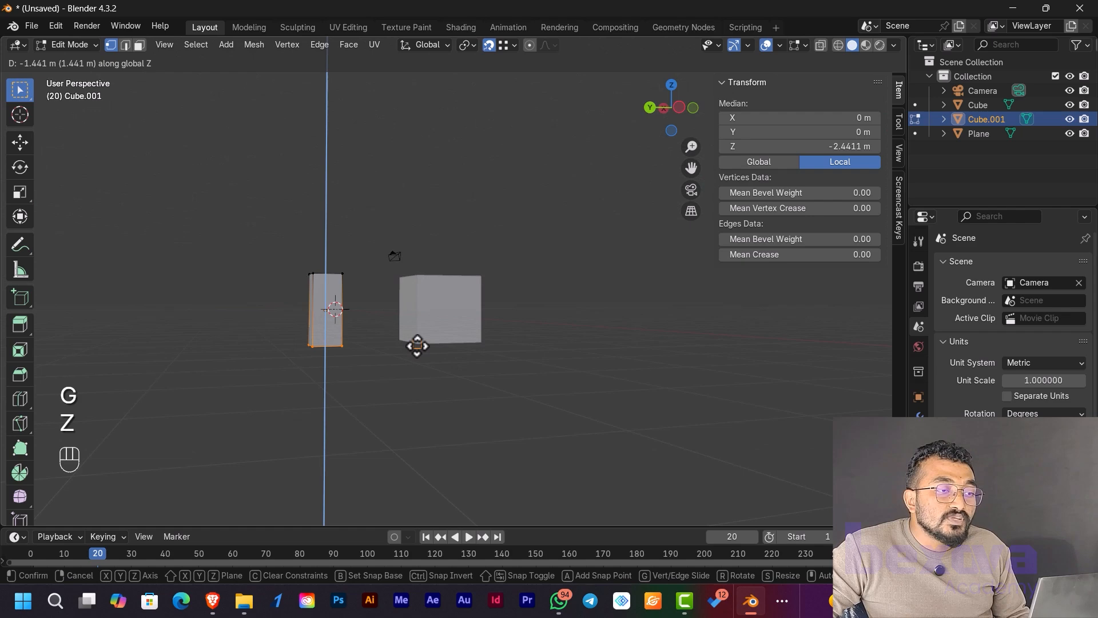
{"action": "left_click", "coordinate": [417, 345]}
- Select the stretched cube's positive X side vertices and move them along X, snapping to the large cube's corner at local X 4.0706 m
{"action": "middle_click_drag", "start_coordinate": [414, 341], "coordinate": [524, 307]}
{"action": "left_click_drag", "start_coordinate": [483, 255], "coordinate": [536, 399]}
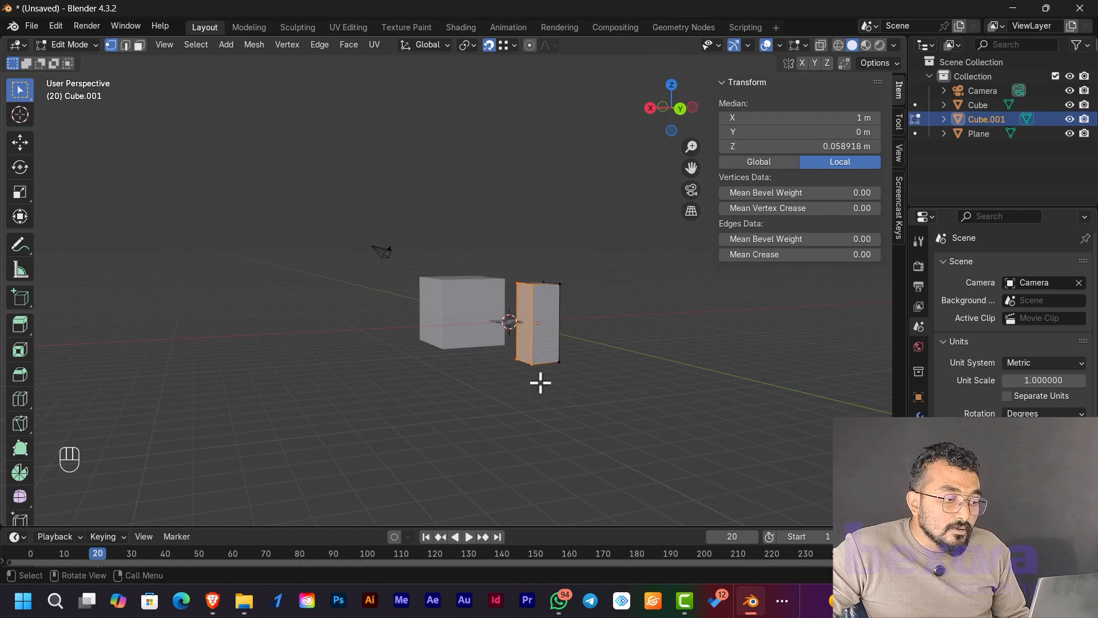
{"action": "key", "text": "x"}
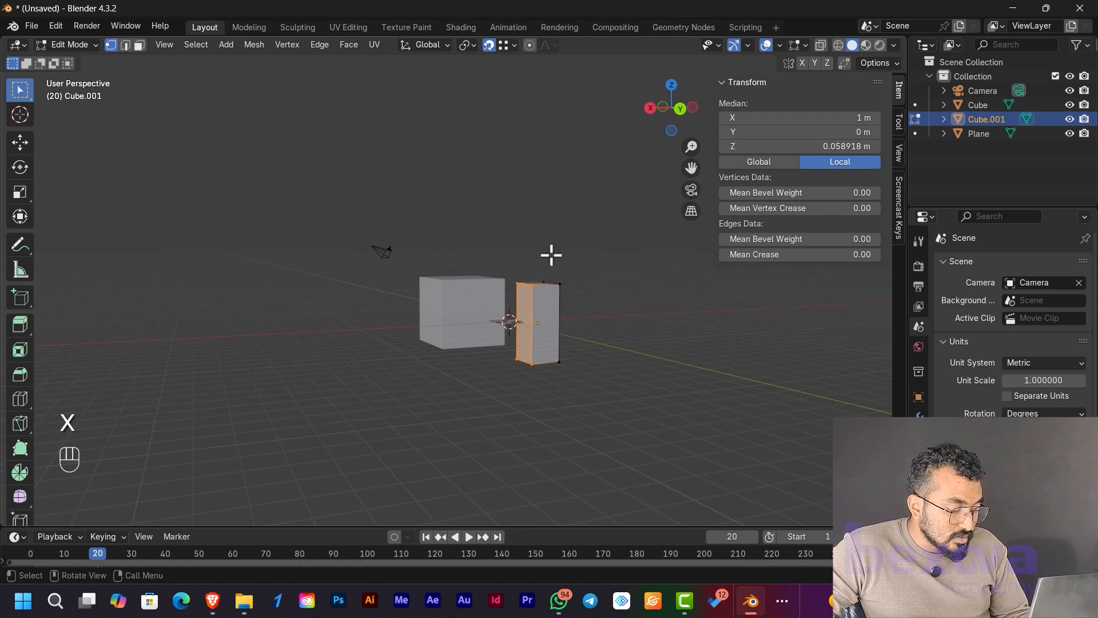
{"action": "key", "text": "g"}
{"action": "key", "text": "x"}
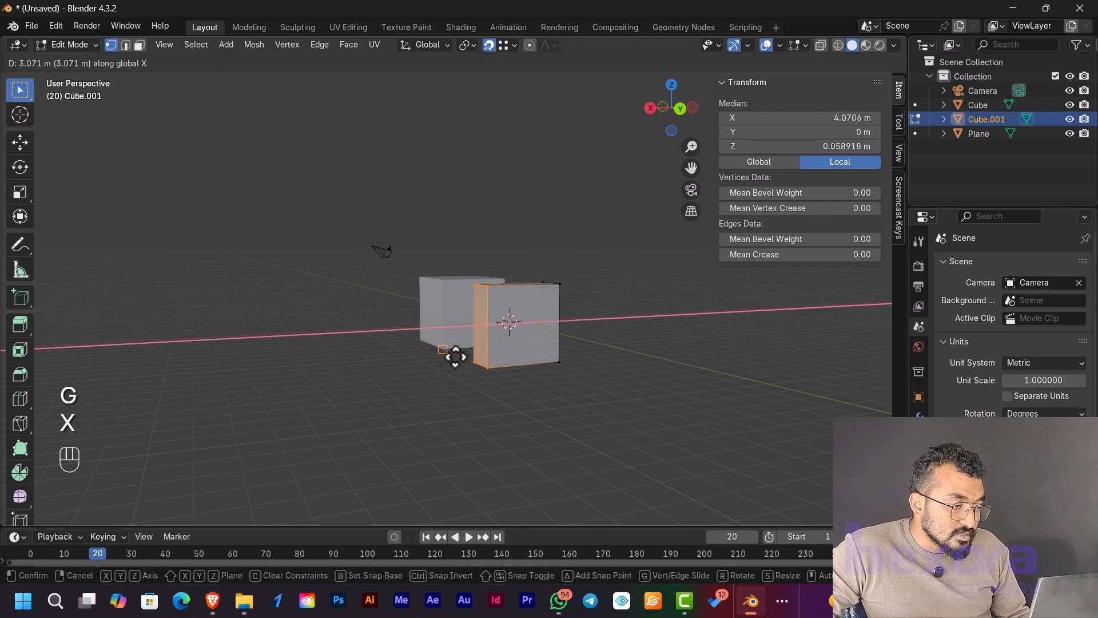
{"action": "left_click", "coordinate": [445, 352]}
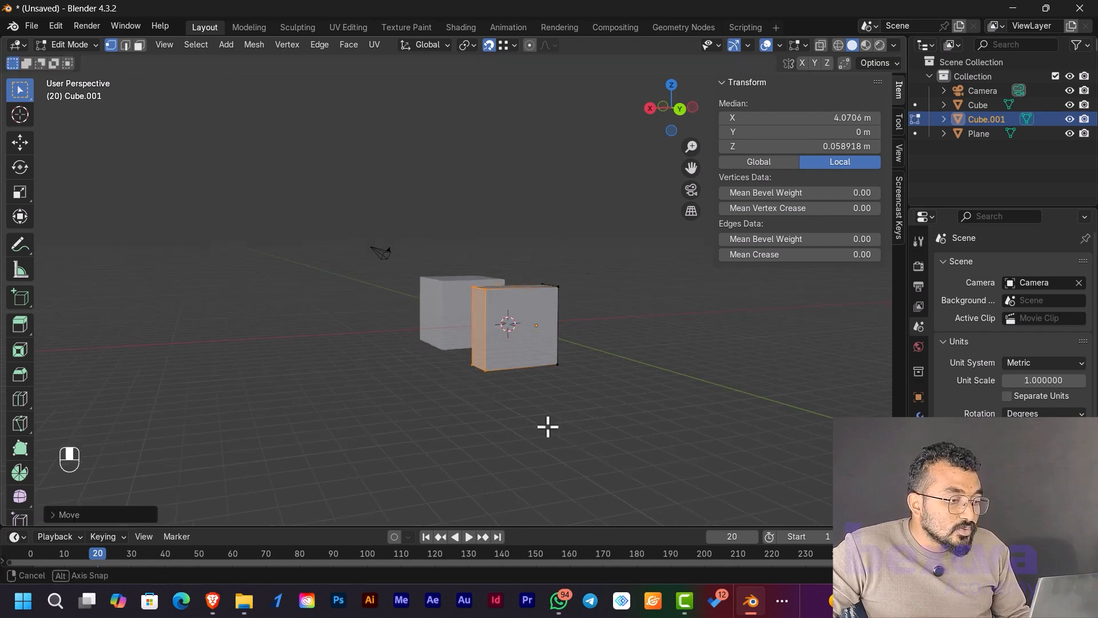
{"action": "middle_click_drag", "start_coordinate": [544, 426], "coordinate": [649, 147]}
{"action": "left_click_drag", "start_coordinate": [666, 121], "coordinate": [656, 292]}
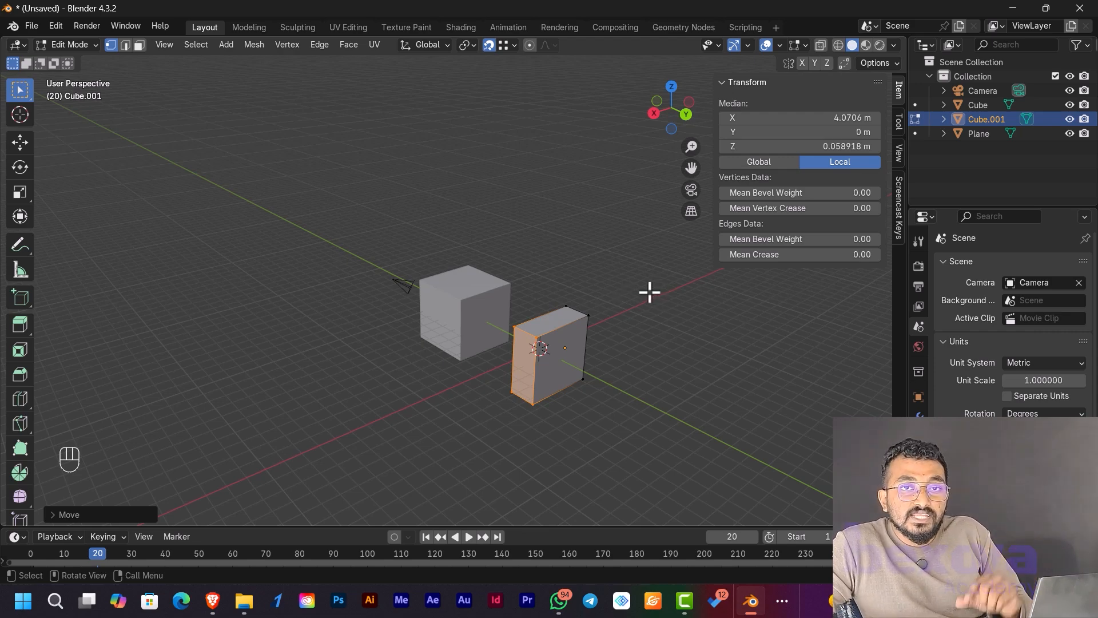
- Switch to editing the large cube and add two evenly spaced horizontal loop cuts around it
{"action": "scroll", "coordinate": [541, 394], "scroll_direction": "down", "scroll_amount": 2}
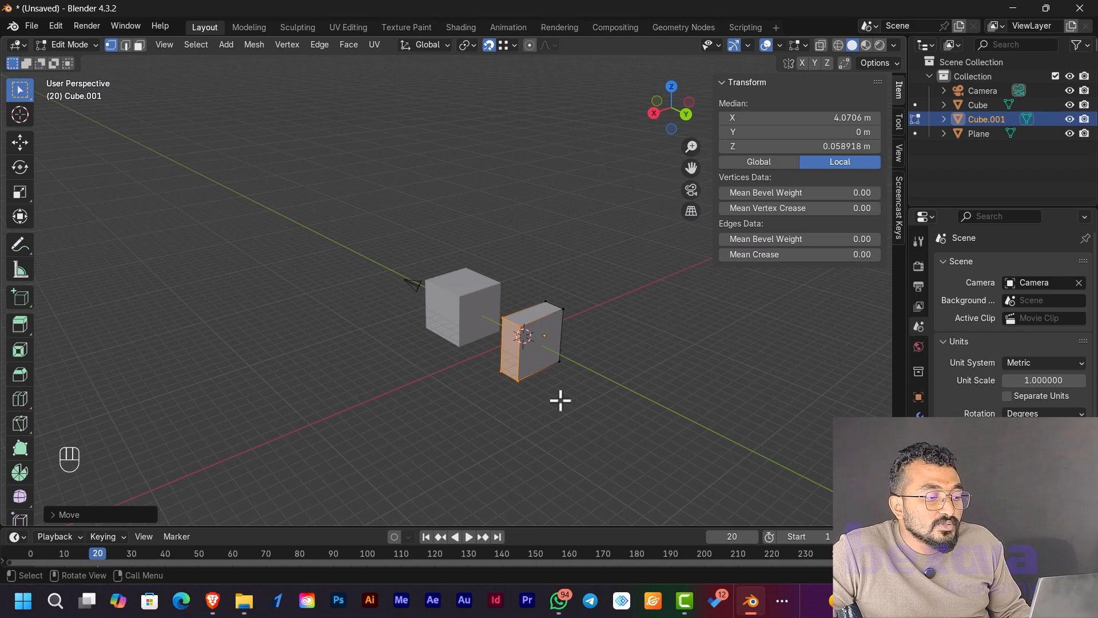
{"action": "middle_click_drag", "start_coordinate": [557, 402], "coordinate": [574, 385]}
{"action": "key", "text": "ctrl"}
{"action": "key", "text": "ctrl+KP_3"}
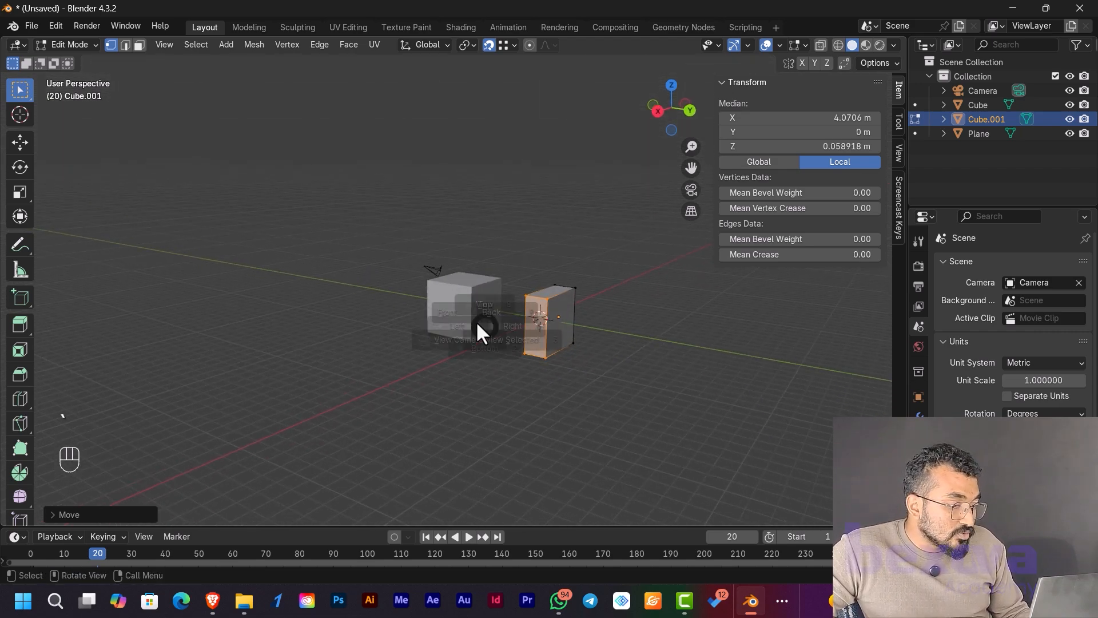
{"action": "key", "text": "Tab"}
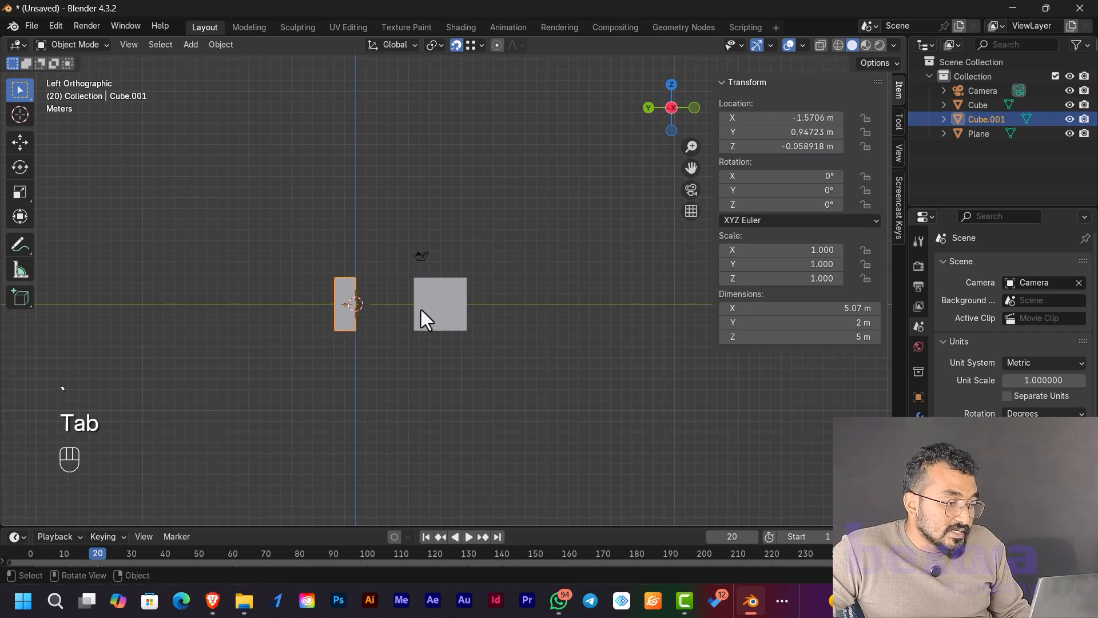
{"action": "left_click", "coordinate": [428, 310]}
{"action": "key", "text": "shift+r"}
{"action": "key", "text": "Tab"}
{"action": "key", "text": "ctrl+r"}
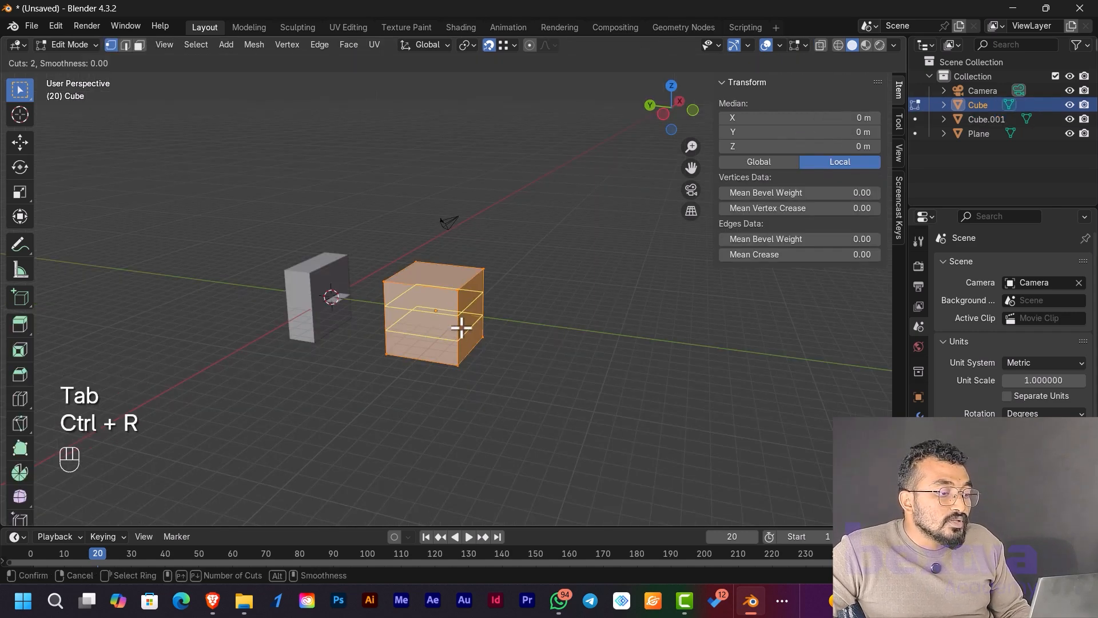
{"action": "left_click", "coordinate": [461, 325]}
{"action": "right_click", "coordinate": [538, 353]}
- Move the stretched cube's top corner vertex at X -1, Y -1 m along Z, snapping to the large cube's upper loop cut at 0.89225 m
{"action": "middle_click_drag", "start_coordinate": [455, 401], "coordinate": [389, 296]}
{"action": "middle_click_drag", "start_coordinate": [431, 363], "coordinate": [348, 283]}
{"action": "left_click", "coordinate": [336, 314]}
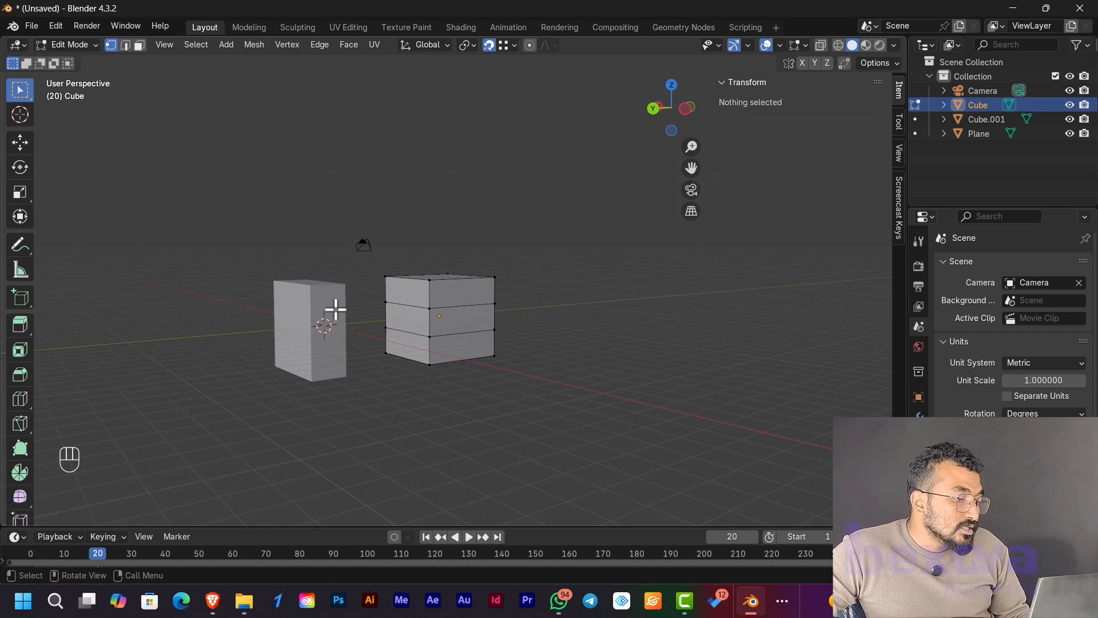
{"action": "key", "text": "Tab"}
{"action": "left_click", "coordinate": [336, 290]}
{"action": "key", "text": "Tab"}
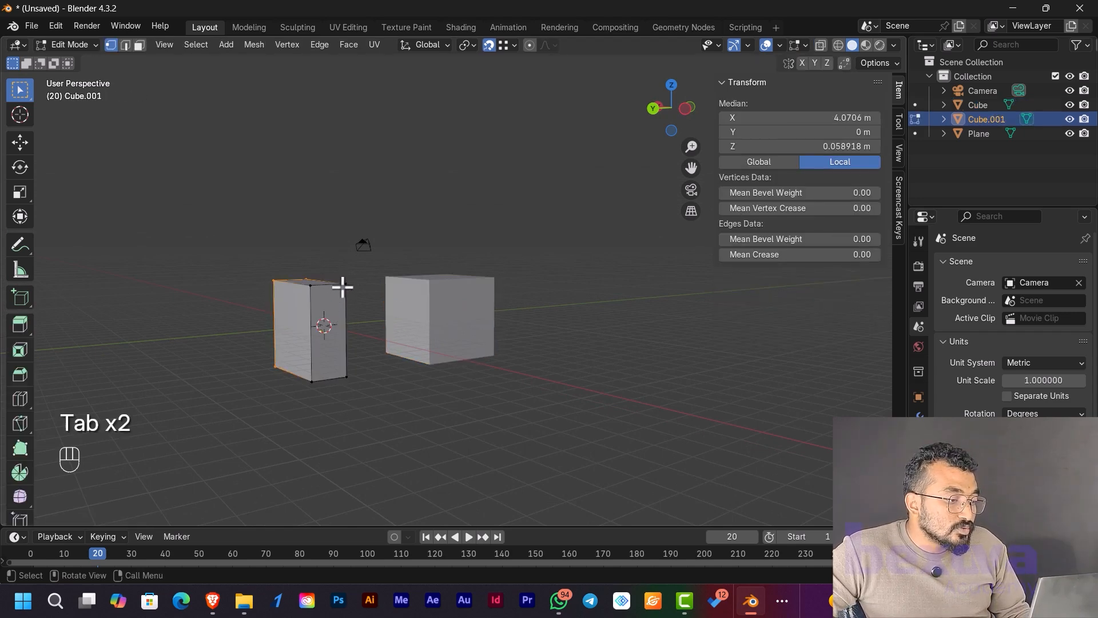
{"action": "left_click", "coordinate": [350, 284]}
{"action": "key", "text": "g"}
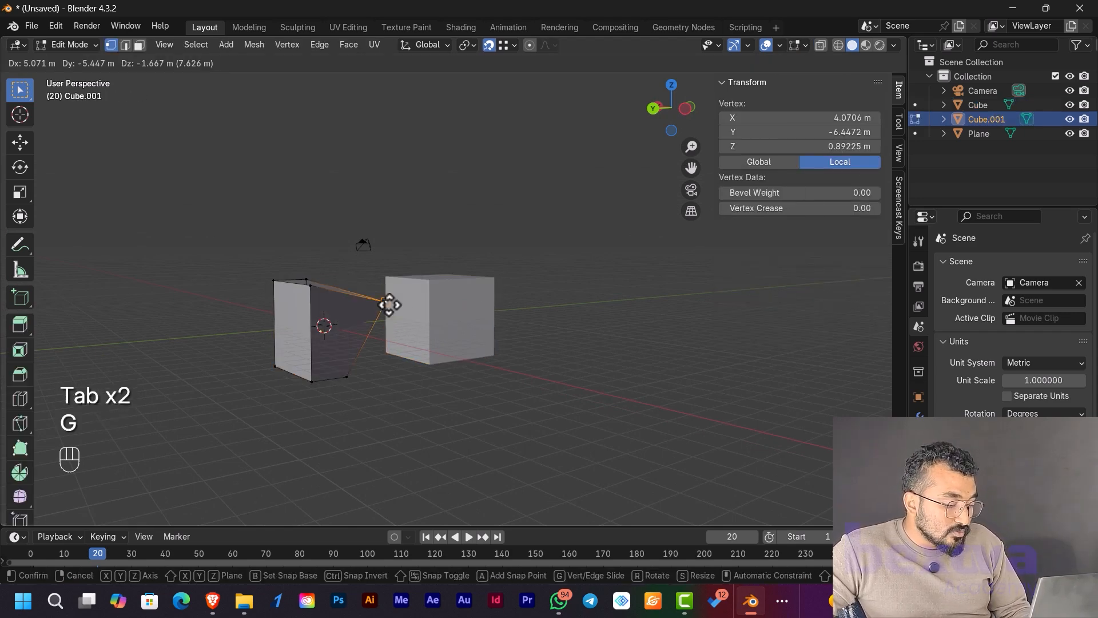
{"action": "key", "text": "z"}
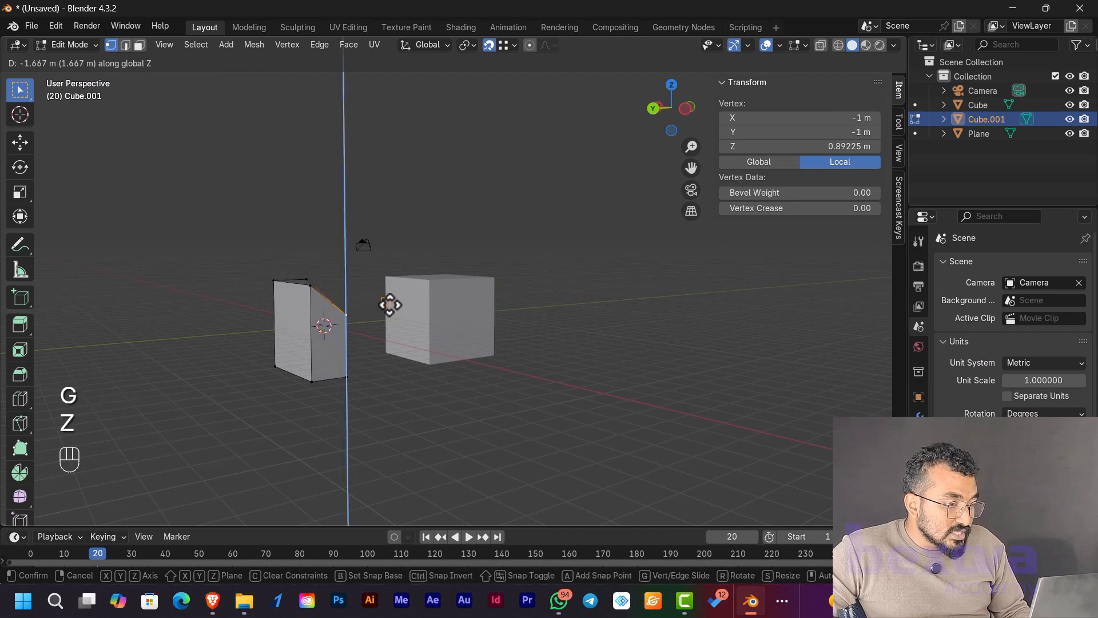
{"action": "left_click", "coordinate": [428, 318]}
- Snap the bottom vertex below that corner along Z to the large cube's lower loop cut at -0.77442 m, and return to Object Mode
{"action": "middle_click_drag", "start_coordinate": [473, 370], "coordinate": [309, 360]}
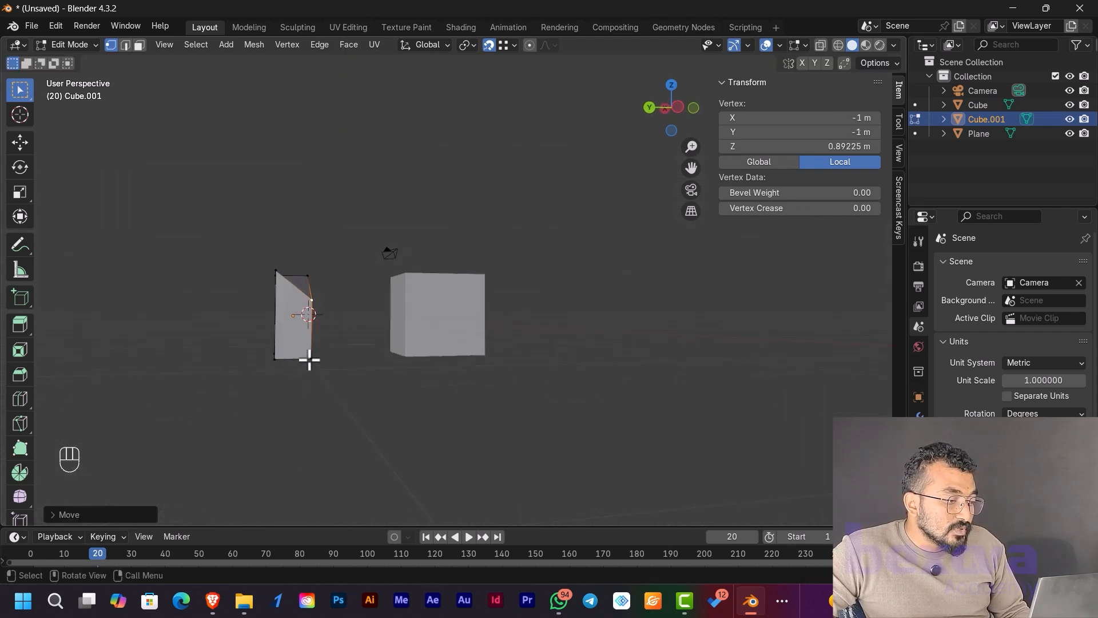
{"action": "left_click", "coordinate": [314, 358]}
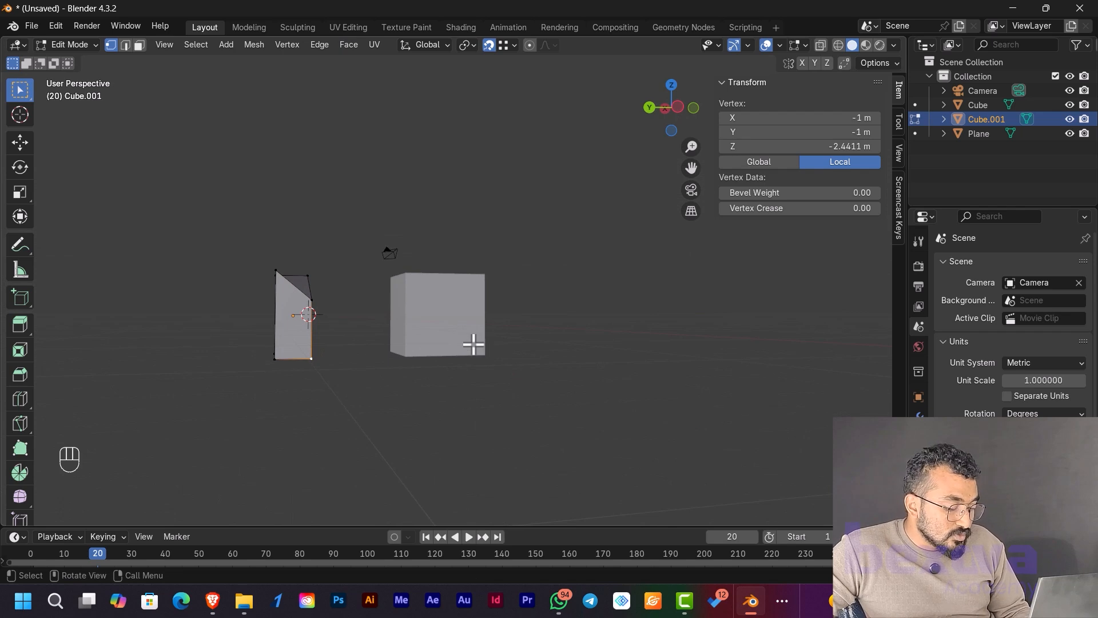
{"action": "key", "text": "z"}
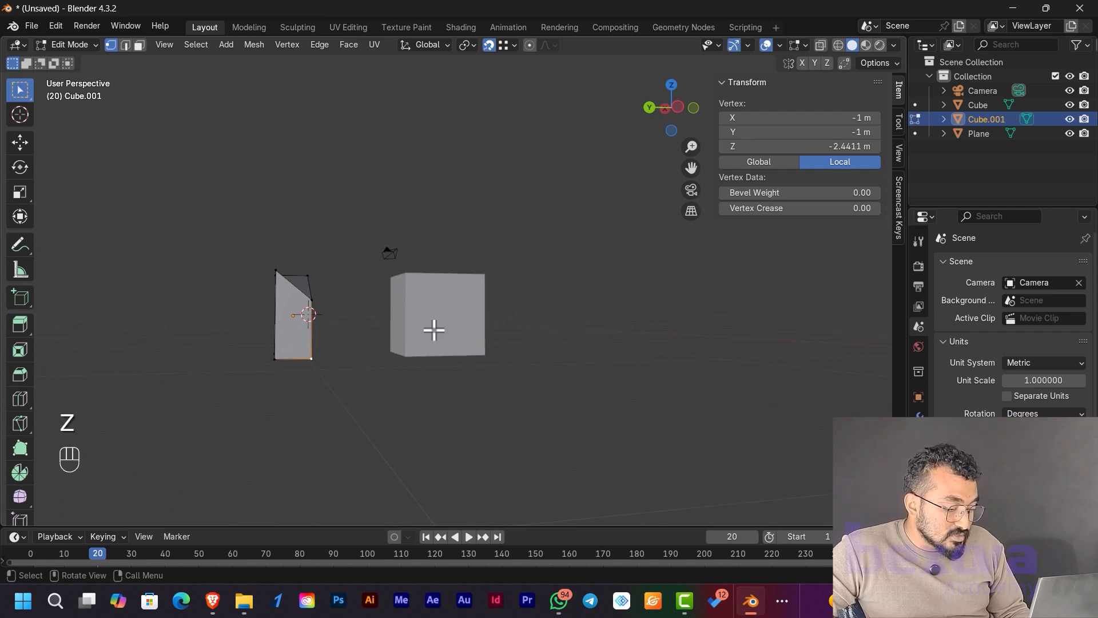
{"action": "key", "text": "g"}
{"action": "key", "text": "z"}
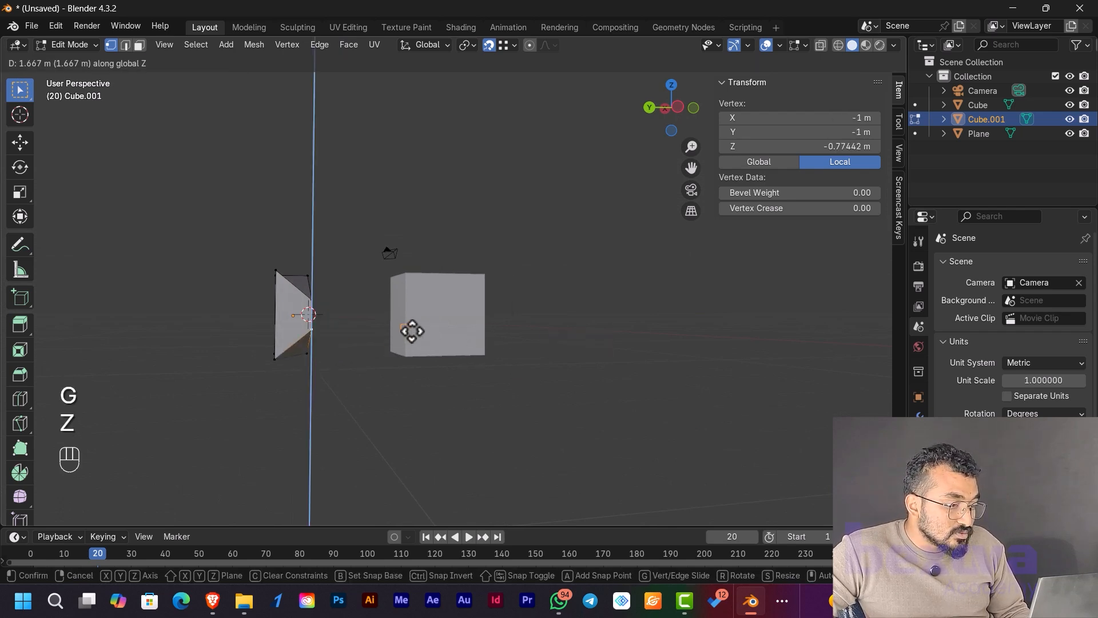
{"action": "left_click", "coordinate": [411, 358]}
{"action": "middle_click_drag", "start_coordinate": [411, 358], "coordinate": [377, 386]}
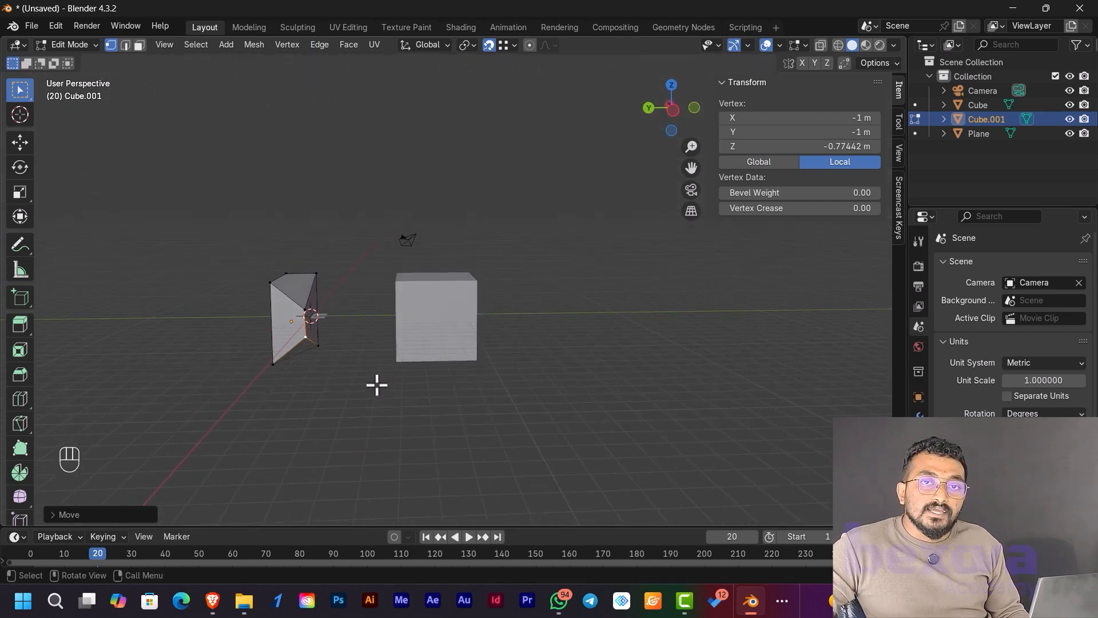
{"action": "middle_click_drag", "start_coordinate": [377, 386], "coordinate": [324, 388]}
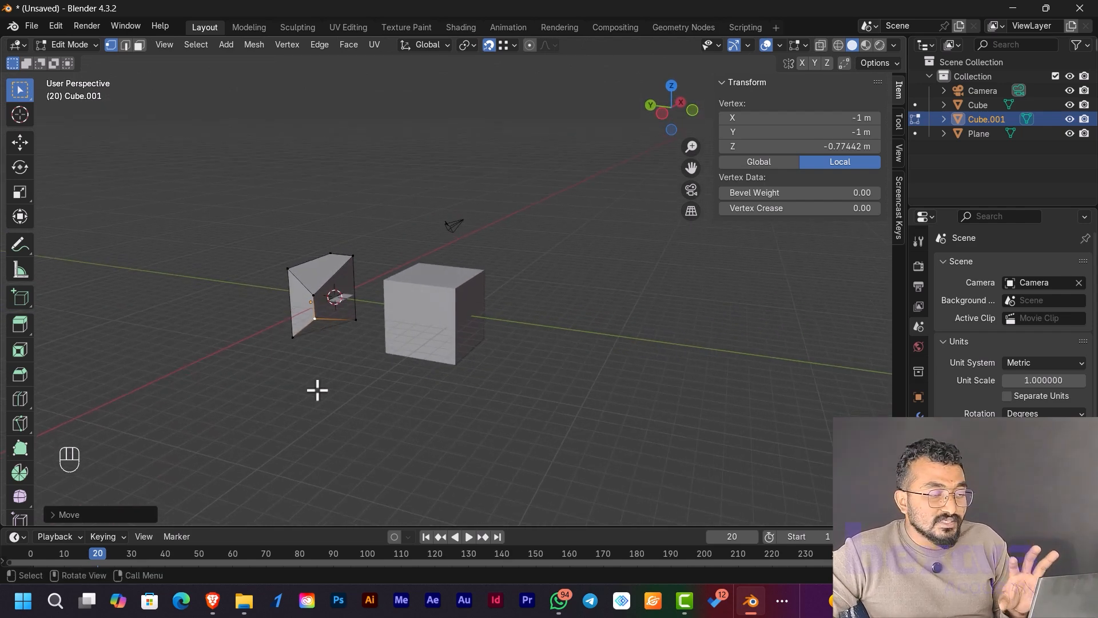
{"action": "middle_click_drag", "start_coordinate": [341, 357], "coordinate": [397, 384]}
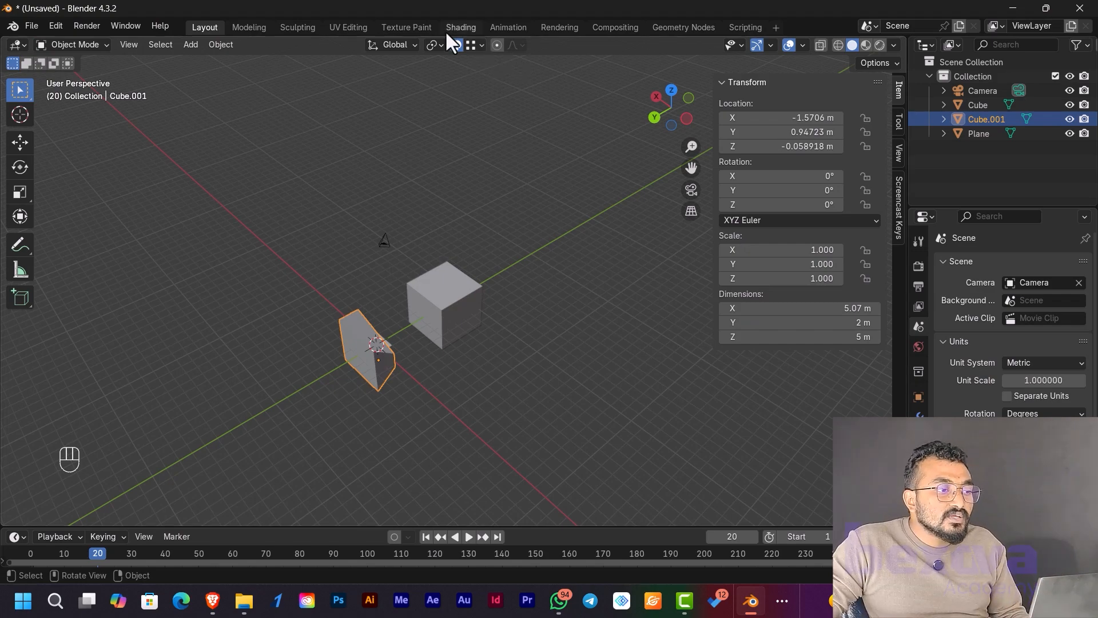
{"action": "left_click", "coordinate": [481, 45]}
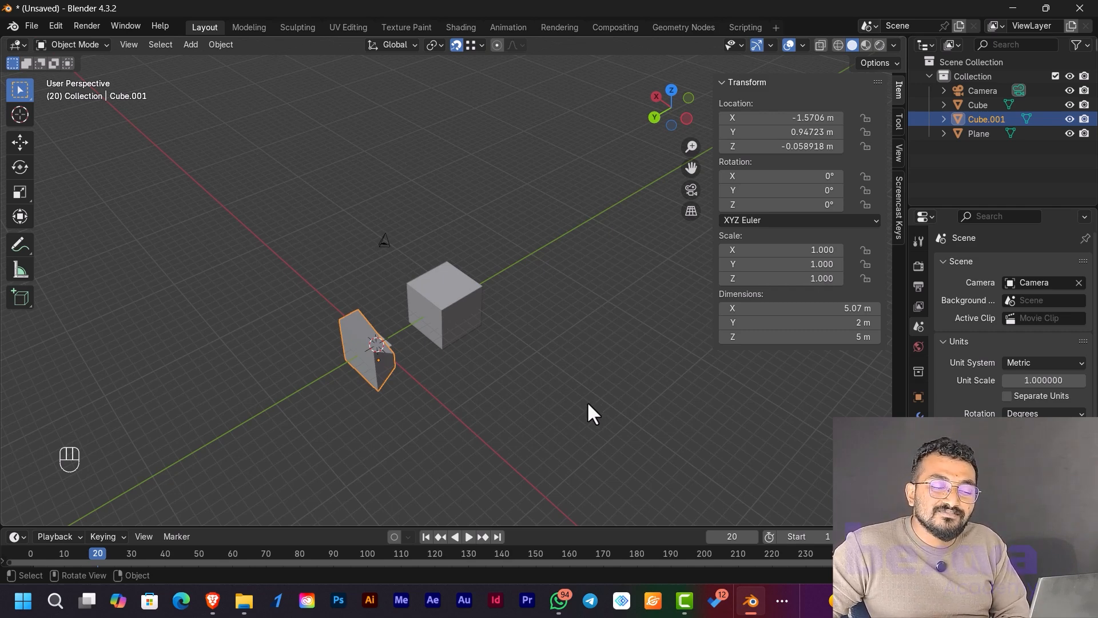
{"action": "left_click", "coordinate": [781, 602]}
{"action": "left_click", "coordinate": [816, 563]}
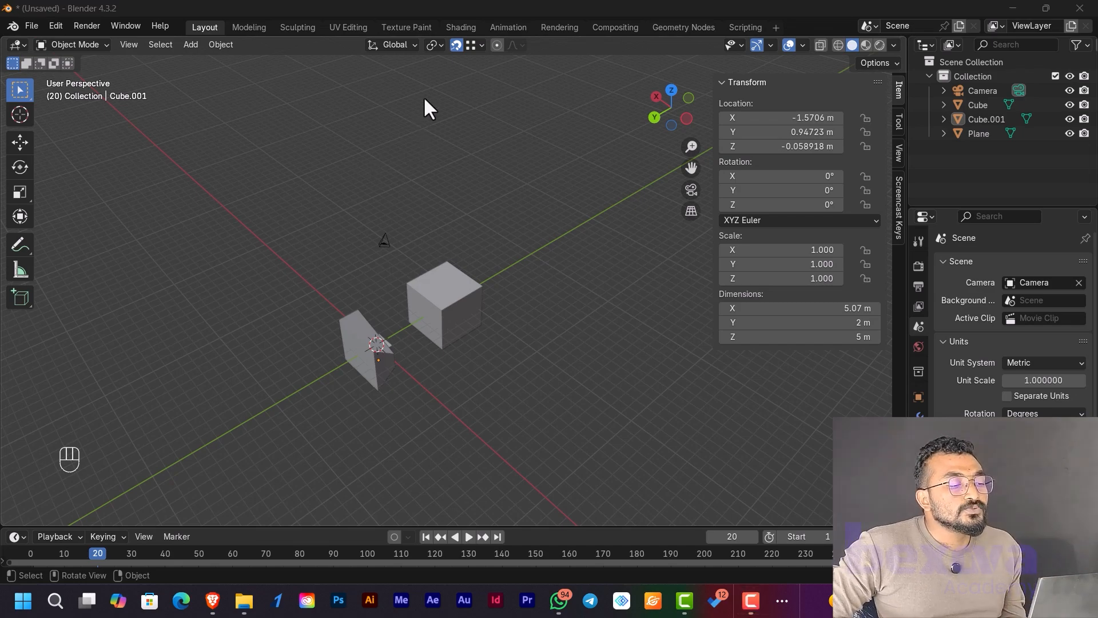
- Add Increment, Grid, Edge and Face to the Vertex snap target so that several targets are active together
{"action": "left_click", "coordinate": [480, 45]}
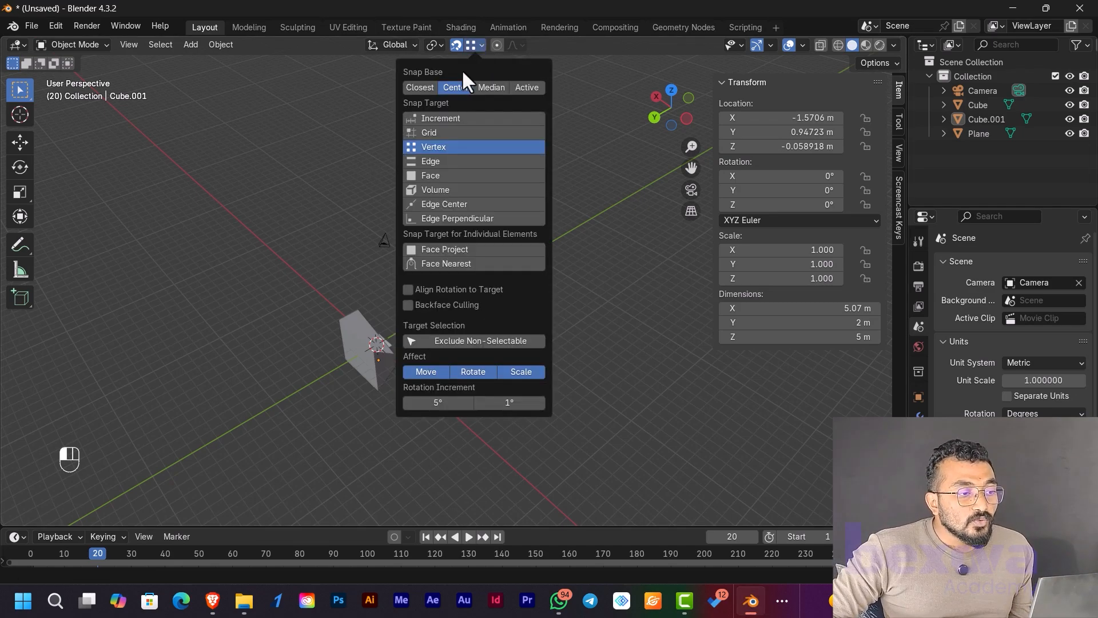
{"action": "left_click", "coordinate": [469, 117], "text": "shift"}
{"action": "left_click", "coordinate": [462, 131], "text": "shift"}
{"action": "left_click", "coordinate": [459, 157], "text": "shift"}
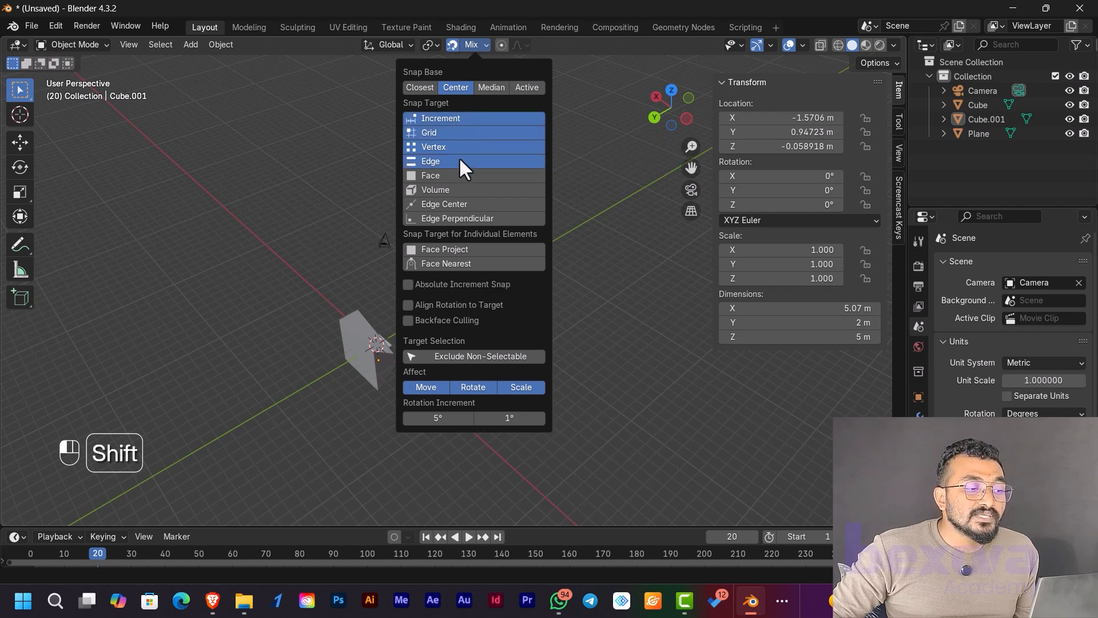
{"action": "left_click", "coordinate": [459, 174], "text": "shift"}
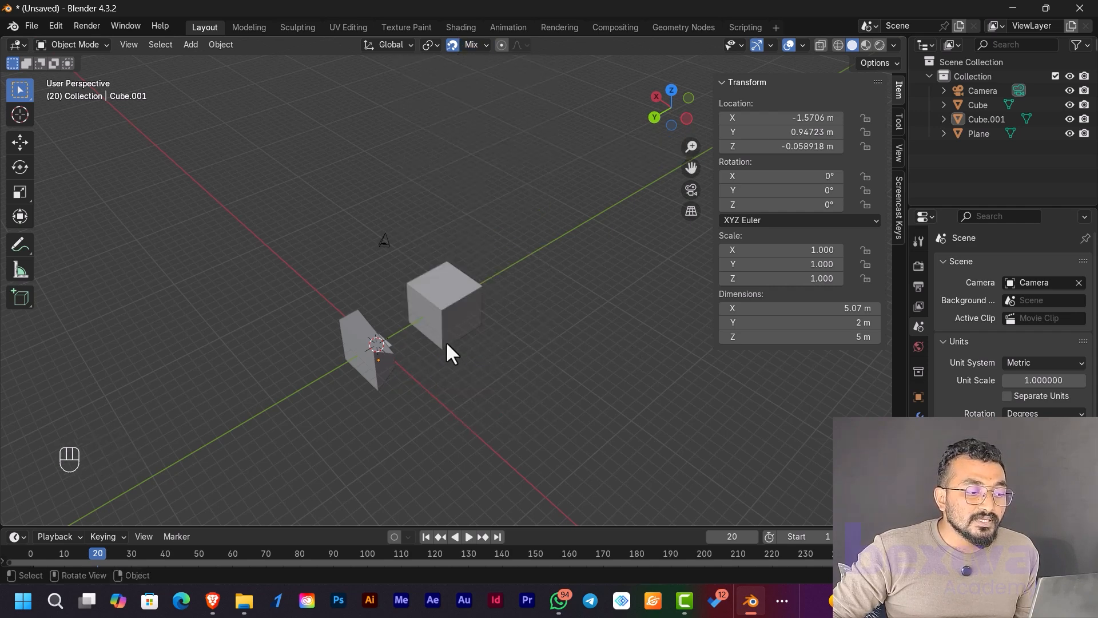
- Select the stretched cube, set the snap base to Closest, and try moving the cube with the mixed snap targets
{"action": "left_click", "coordinate": [374, 362]}
{"action": "scroll", "coordinate": [439, 309], "scroll_direction": "up", "scroll_amount": 3}
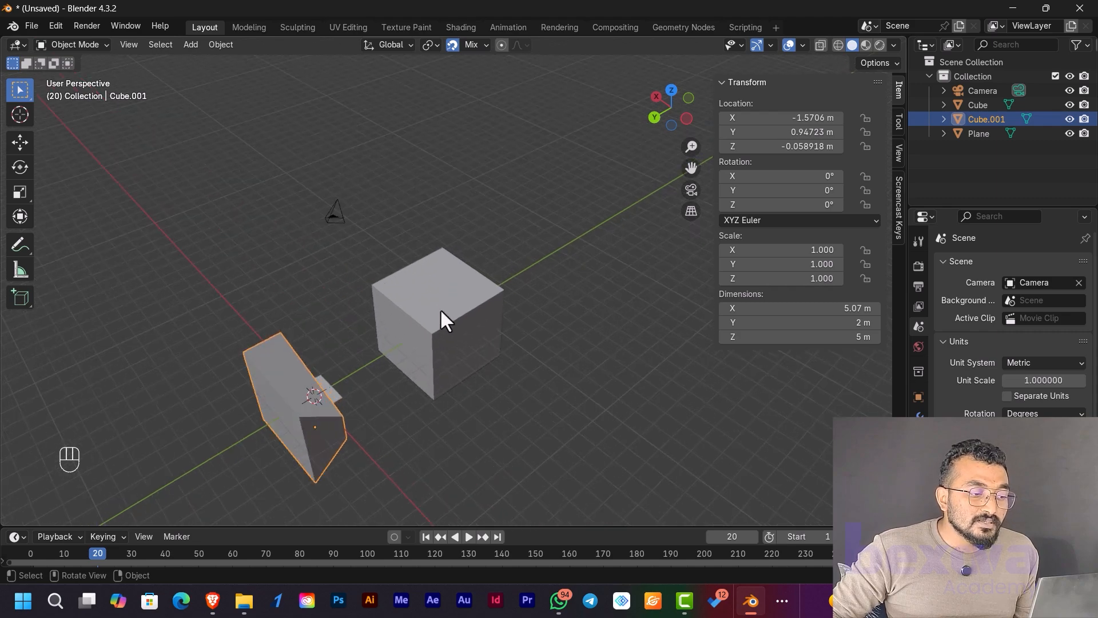
{"action": "middle_click_drag", "start_coordinate": [356, 382], "coordinate": [315, 396]}
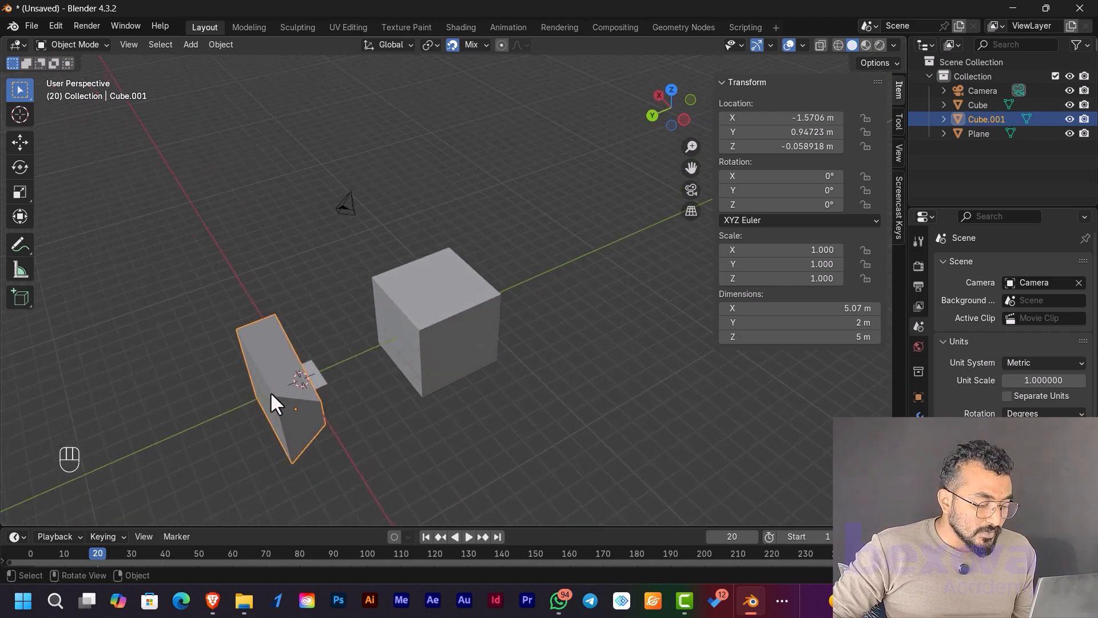
{"action": "left_click", "coordinate": [485, 46]}
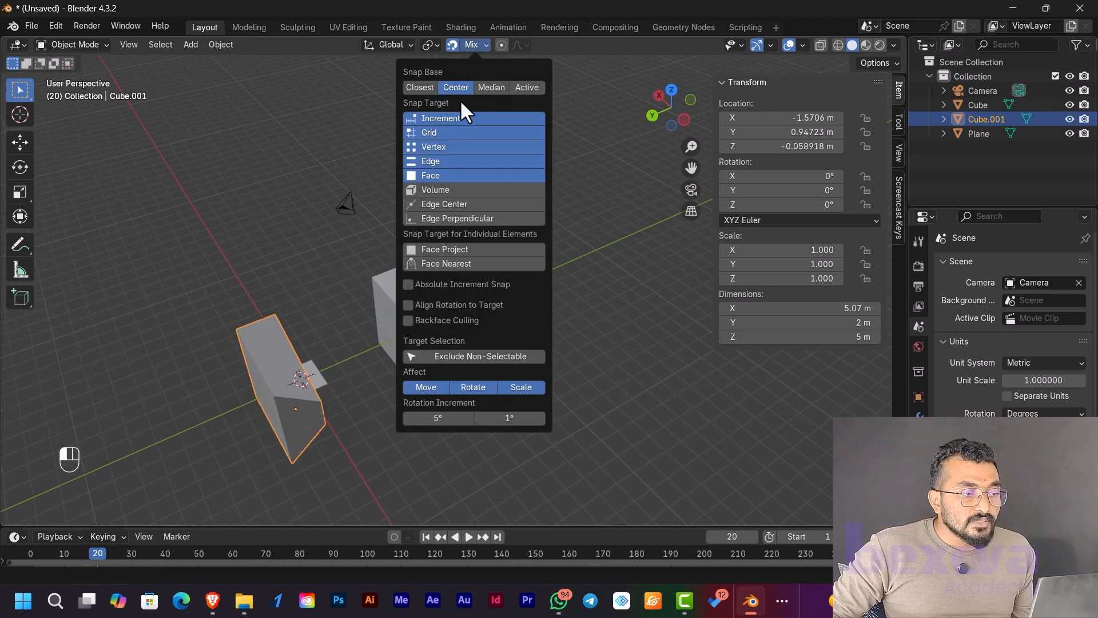
{"action": "left_click", "coordinate": [420, 88]}
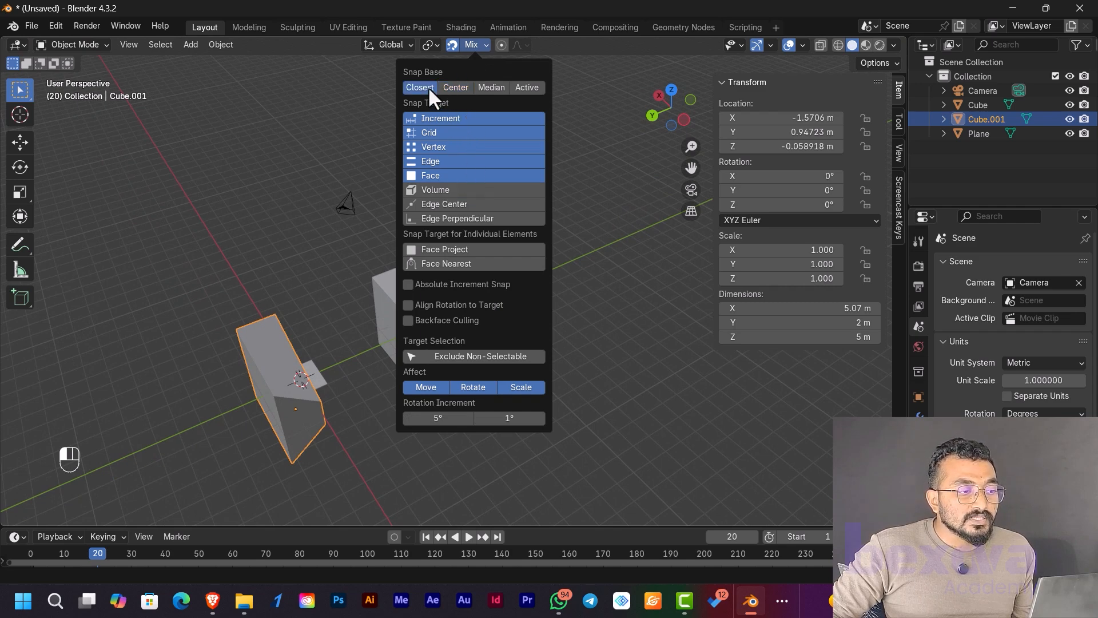
{"action": "left_click", "coordinate": [455, 90], "text": "shift"}
{"action": "left_click", "coordinate": [409, 85]}
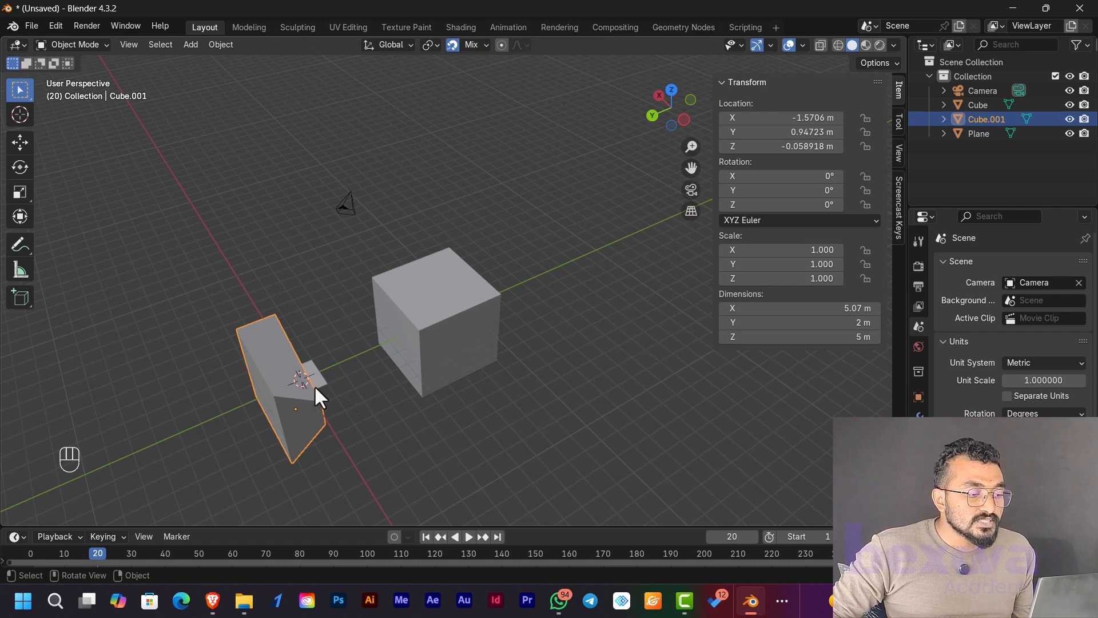
{"action": "key", "text": "g"}
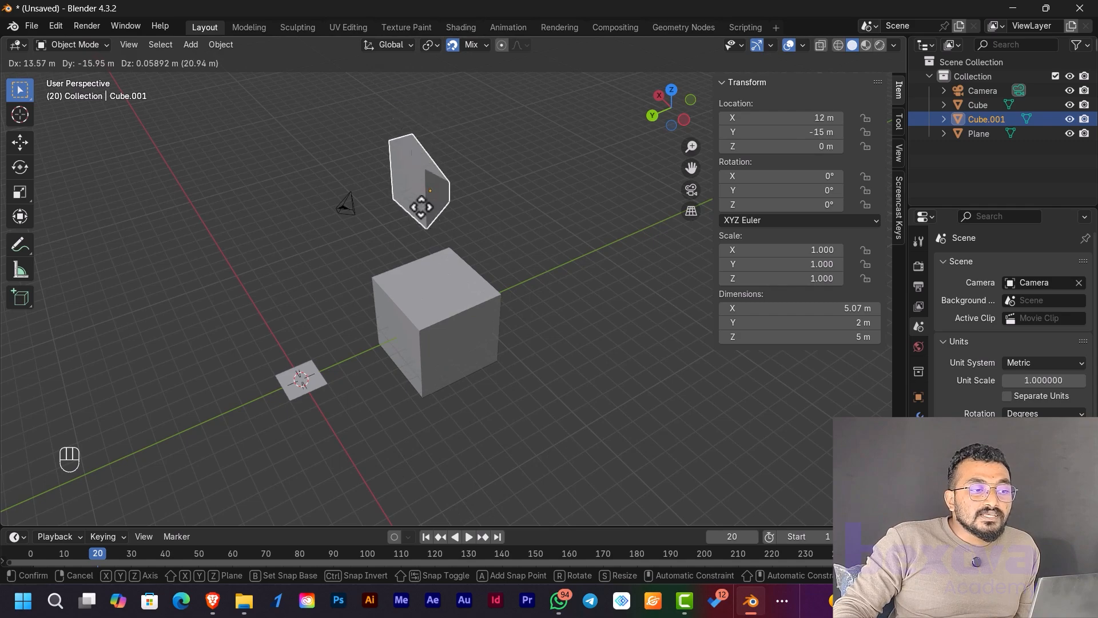
{"action": "right_click", "coordinate": [444, 209]}
- Reduce the snap targets to a single one, Increment, and add Face, Edge, Grid, Vertex, Edge Center, Volume and Edge Perpendicular to it
{"action": "left_click", "coordinate": [478, 45]}
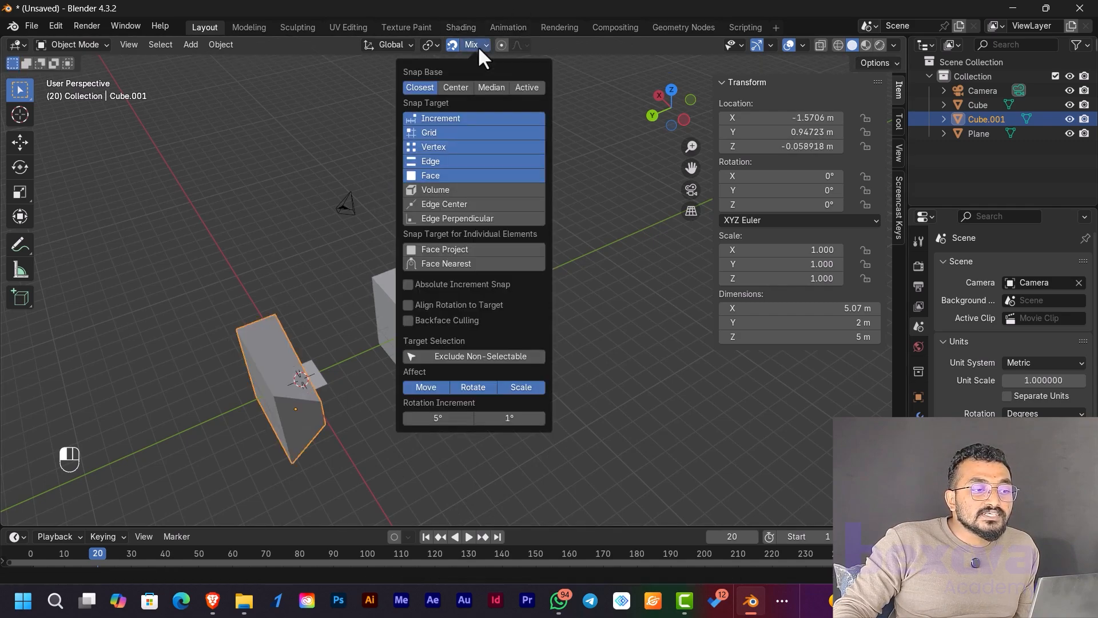
{"action": "left_click", "coordinate": [441, 175]}
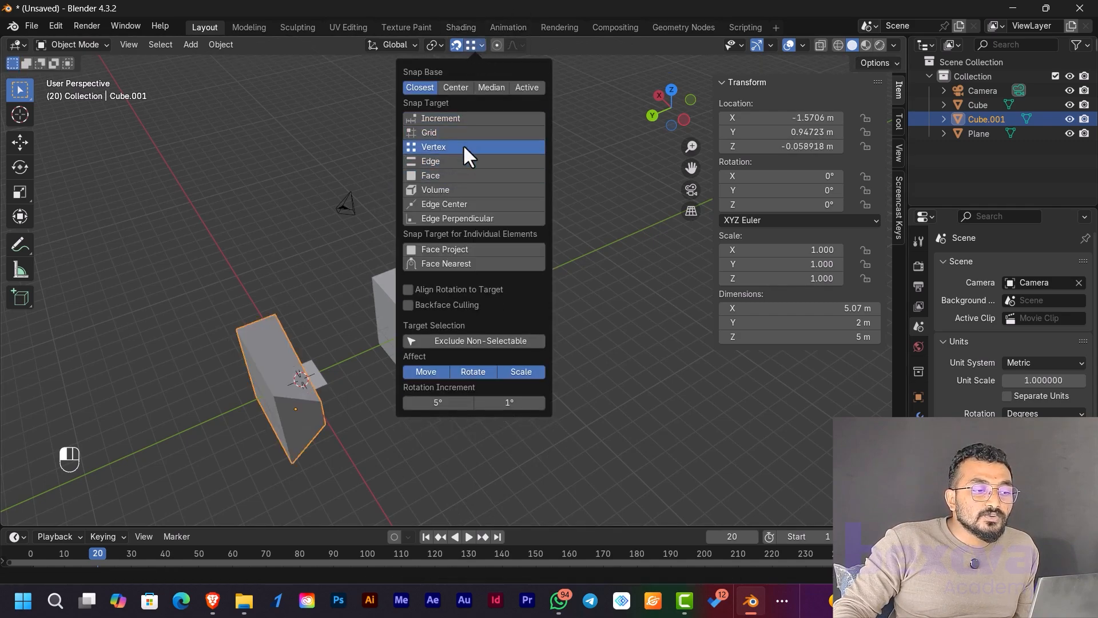
{"action": "left_click", "coordinate": [468, 119]}
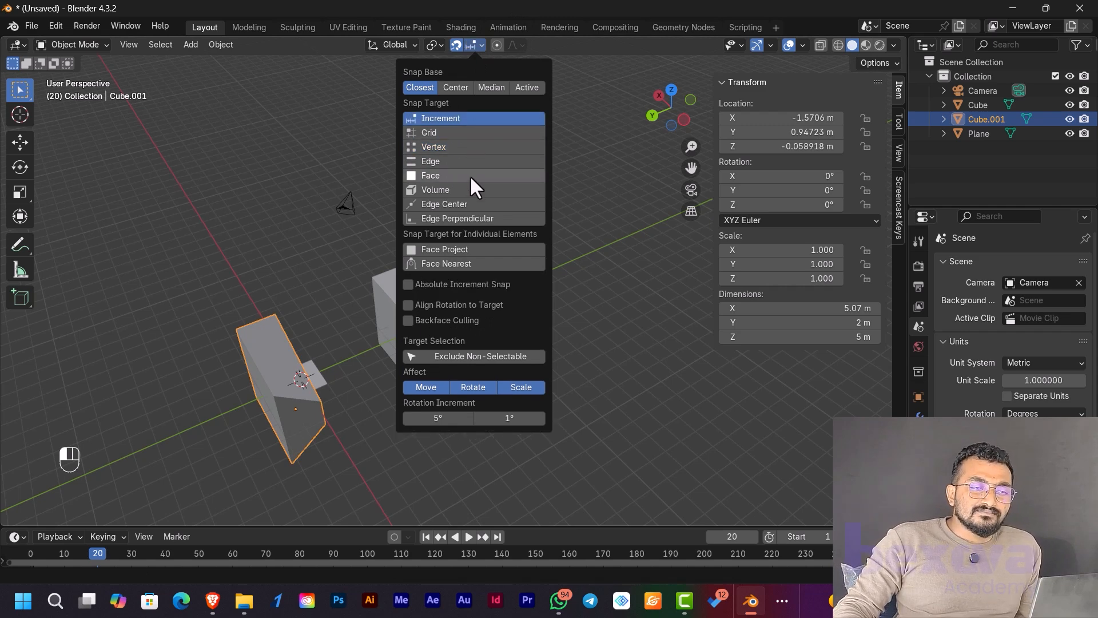
{"action": "left_click", "coordinate": [471, 175], "text": "shift"}
{"action": "left_click", "coordinate": [480, 161], "text": "shift"}
{"action": "left_click", "coordinate": [487, 132], "text": "shift"}
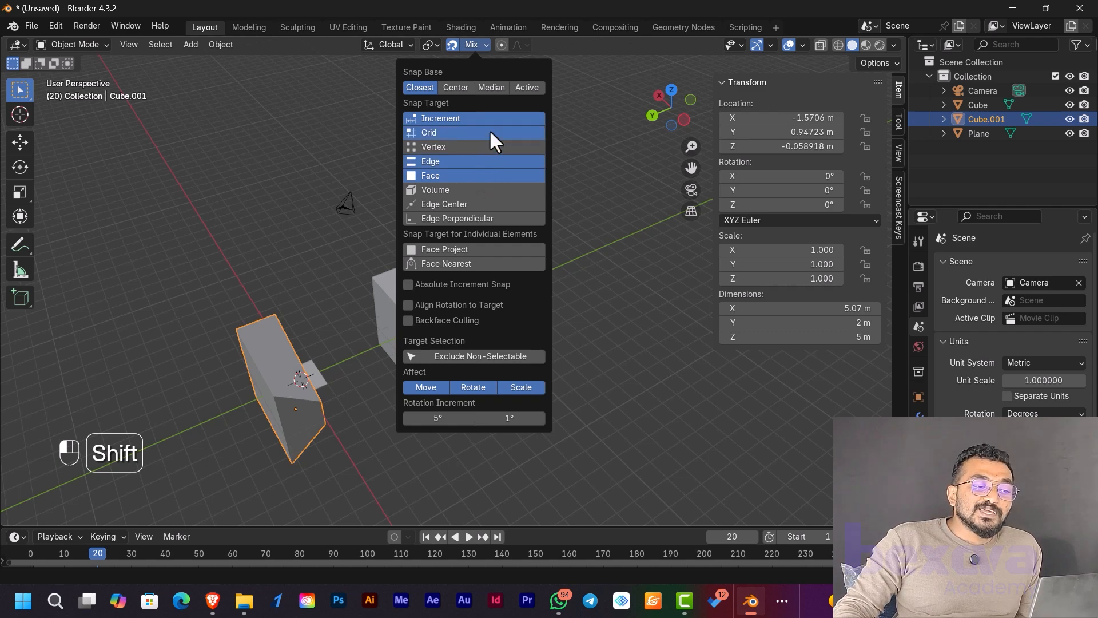
{"action": "left_click", "coordinate": [489, 147], "text": "shift"}
{"action": "left_click", "coordinate": [456, 203], "text": "shift"}
{"action": "left_click", "coordinate": [465, 189], "text": "shift"}
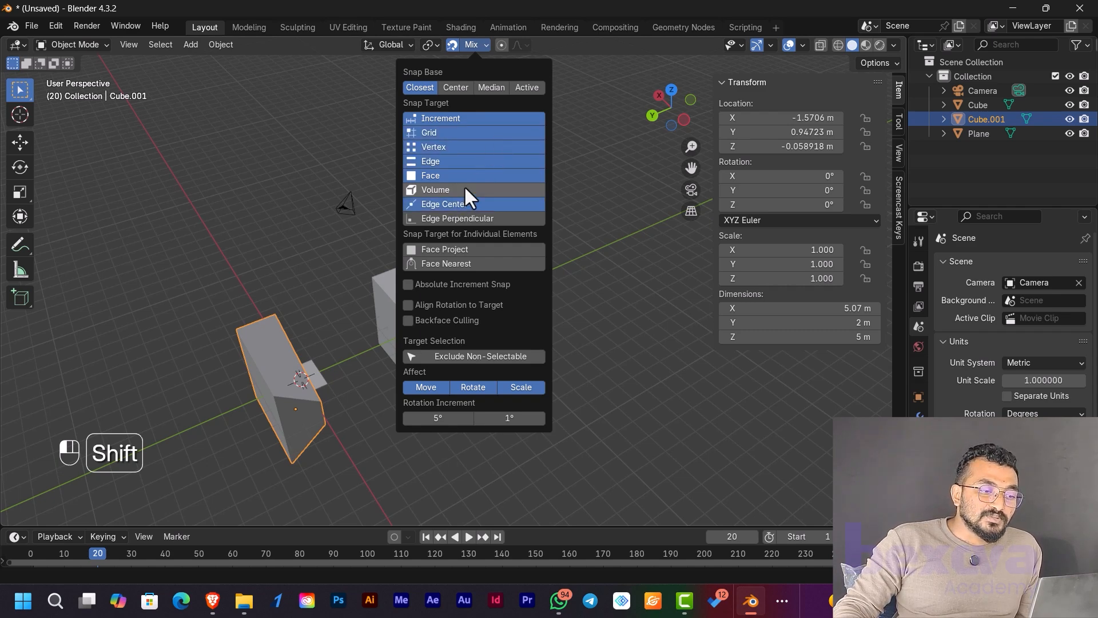
{"action": "left_click", "coordinate": [457, 218], "text": "shift"}
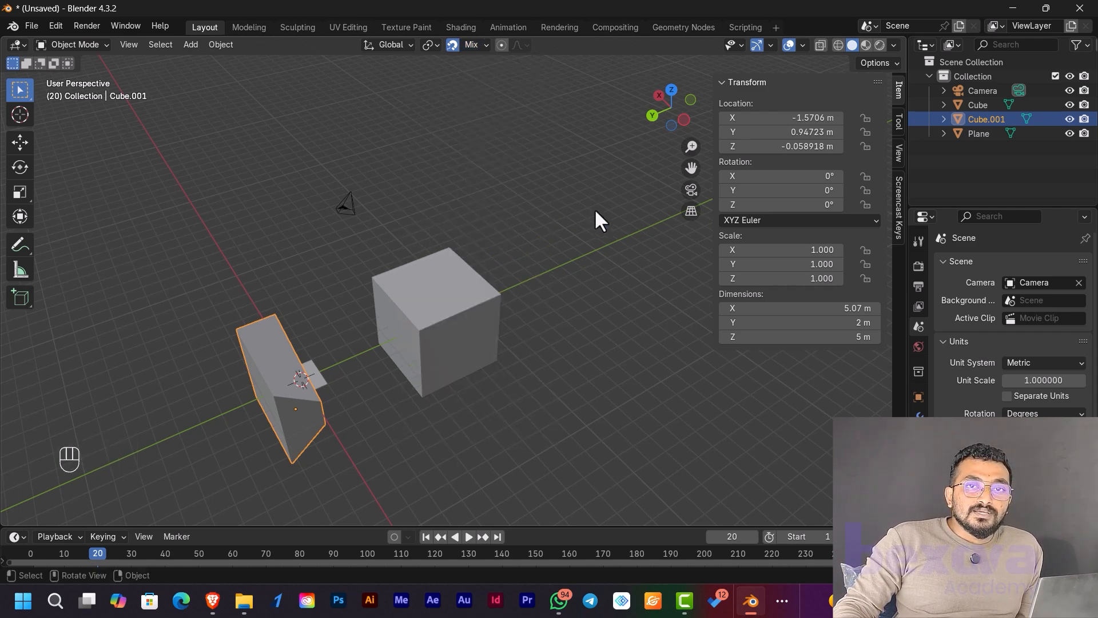
- Make Increment the only snap target and try moving the stretched cube freely with it
{"action": "left_click", "coordinate": [481, 46]}
{"action": "left_click", "coordinate": [474, 117]}
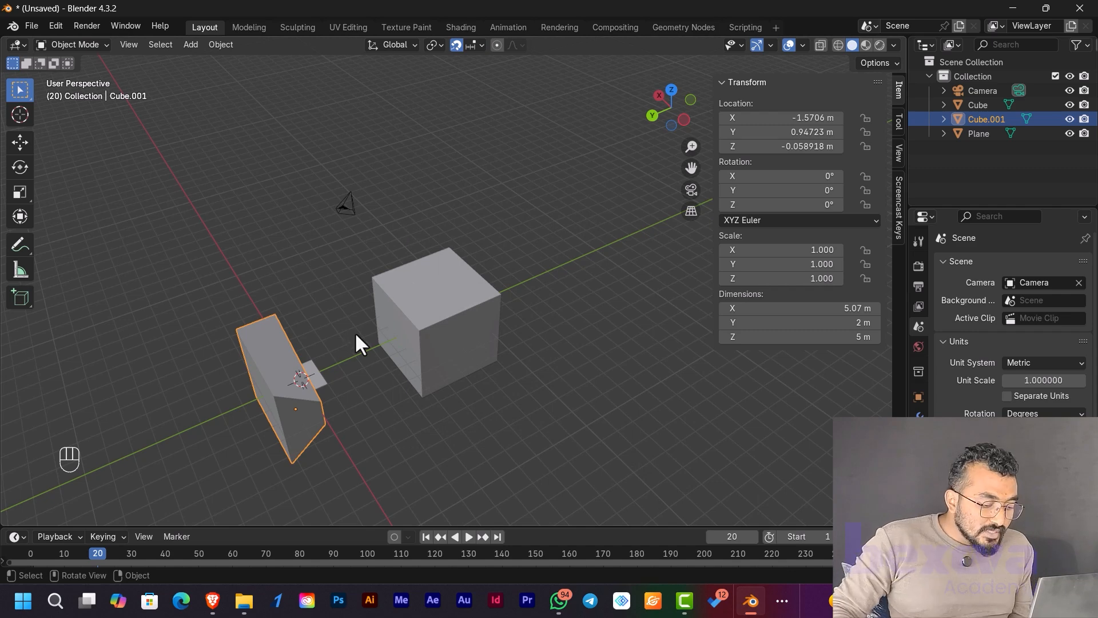
{"action": "key", "text": "g"}
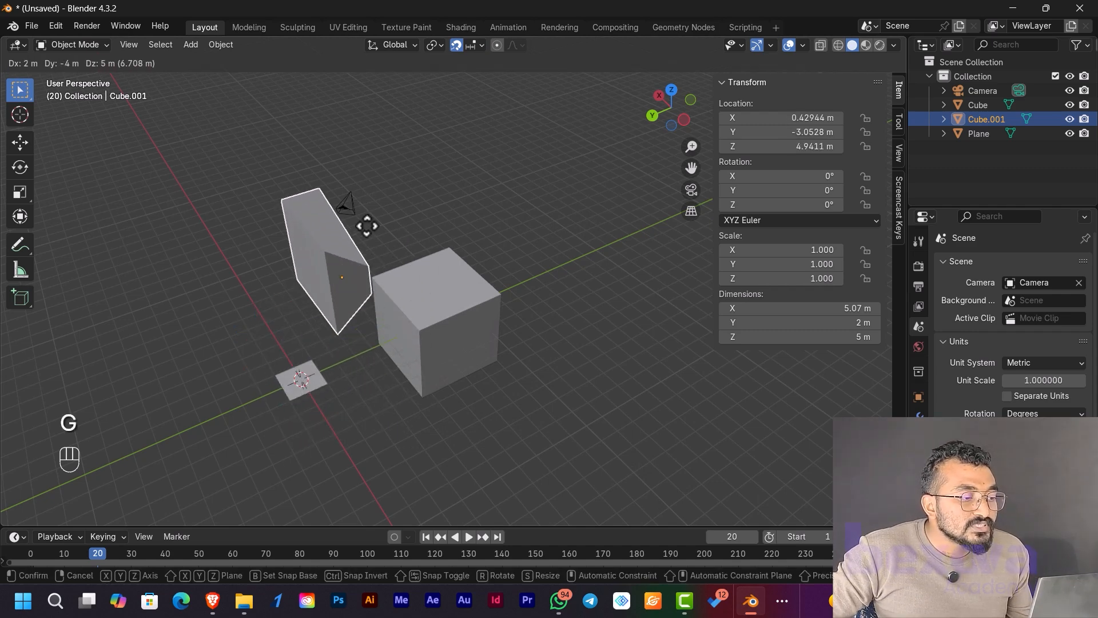
{"action": "right_click", "coordinate": [365, 225]}
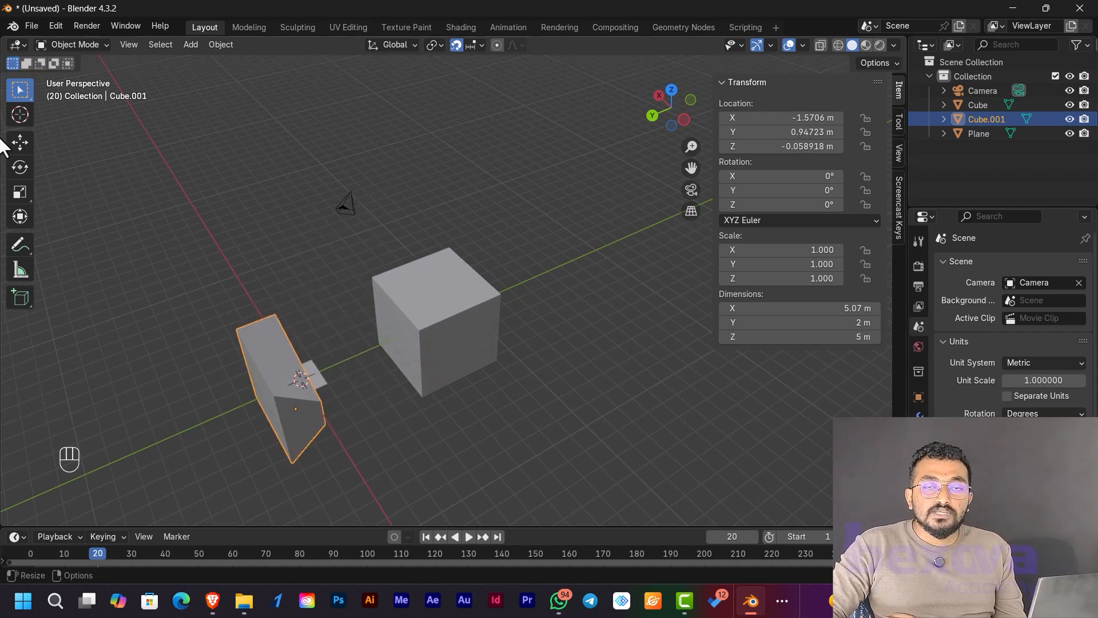